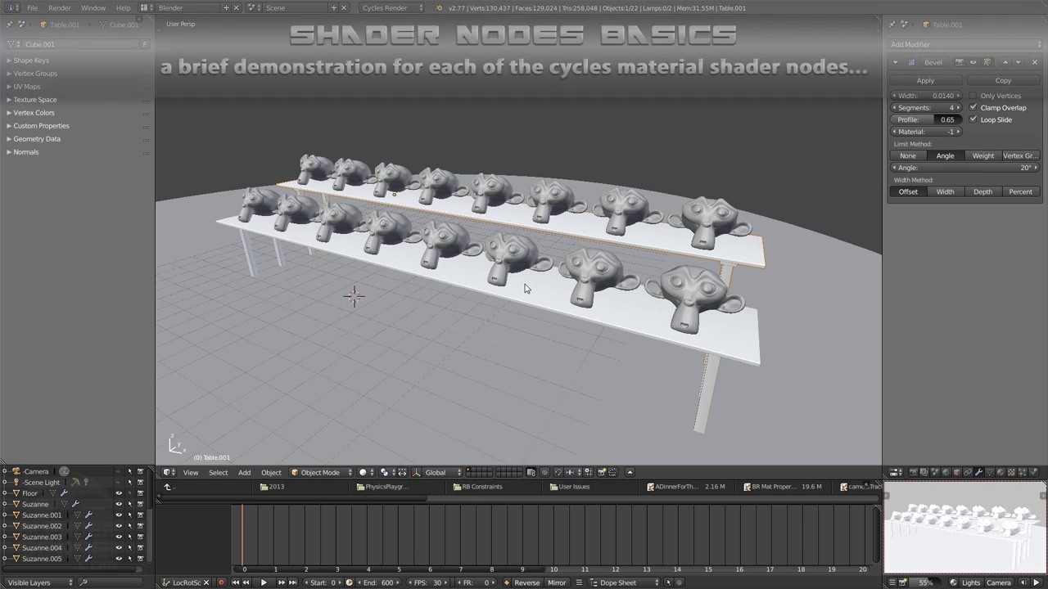
- Switch the screen layout from the default Blender workspace to Shader
middle_click_drag(384, 219, 540, 281, "shift")
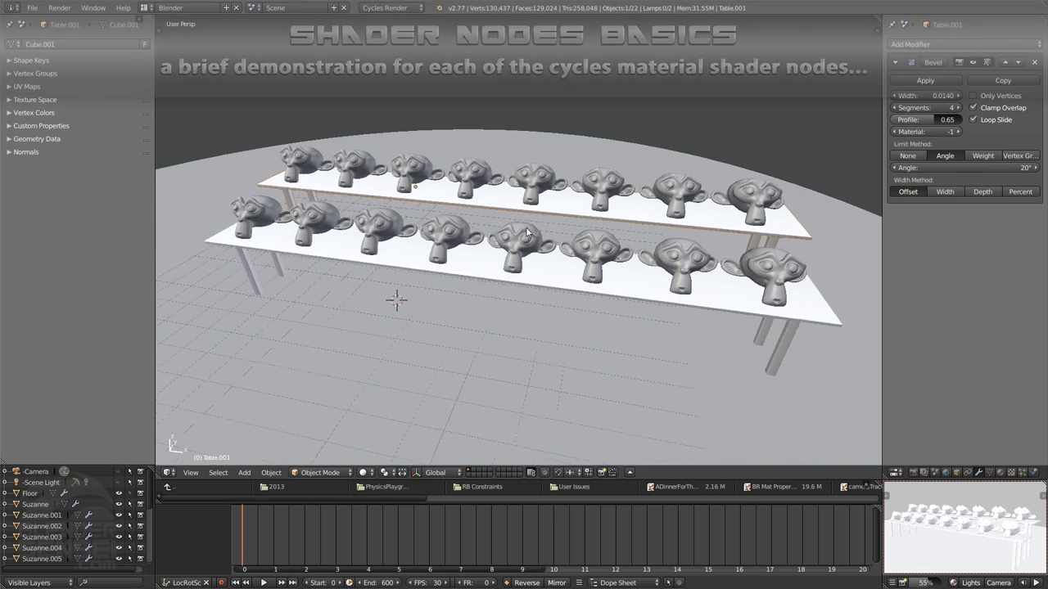
middle_click_drag(526, 232, 484, 238)
left_click(144, 8)
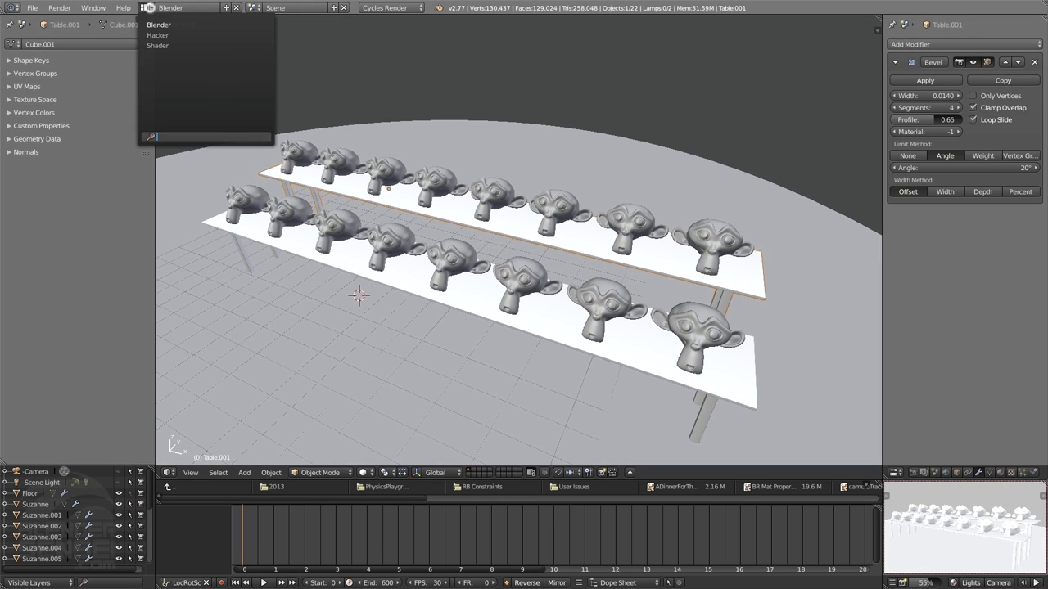
left_click(166, 46)
scroll(587, 360, "down", 1)
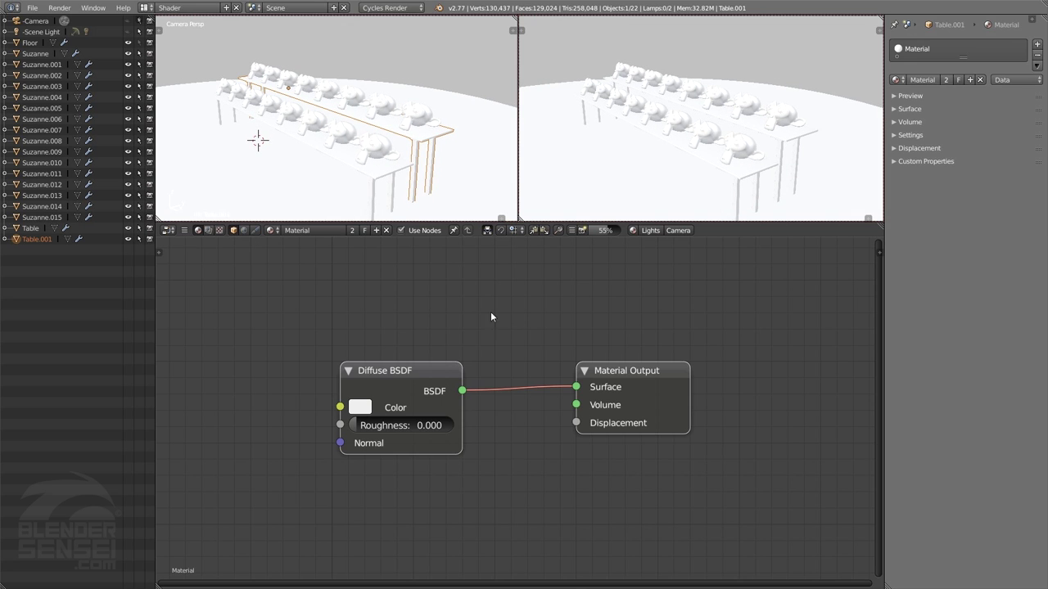
- Select the monkey head at the far end of the back table
left_click(174, 233)
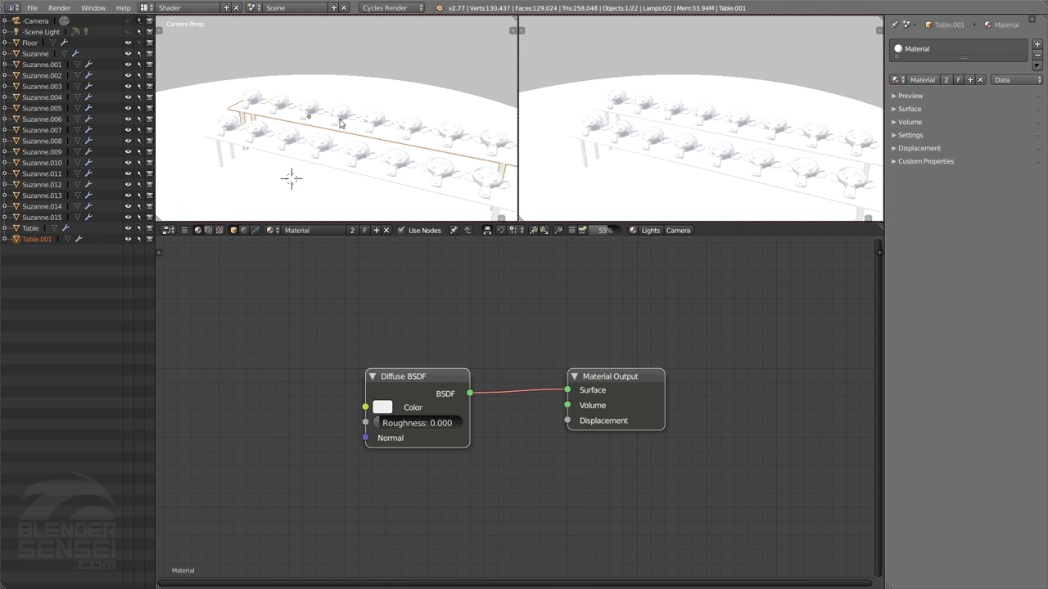
right_click(255, 100)
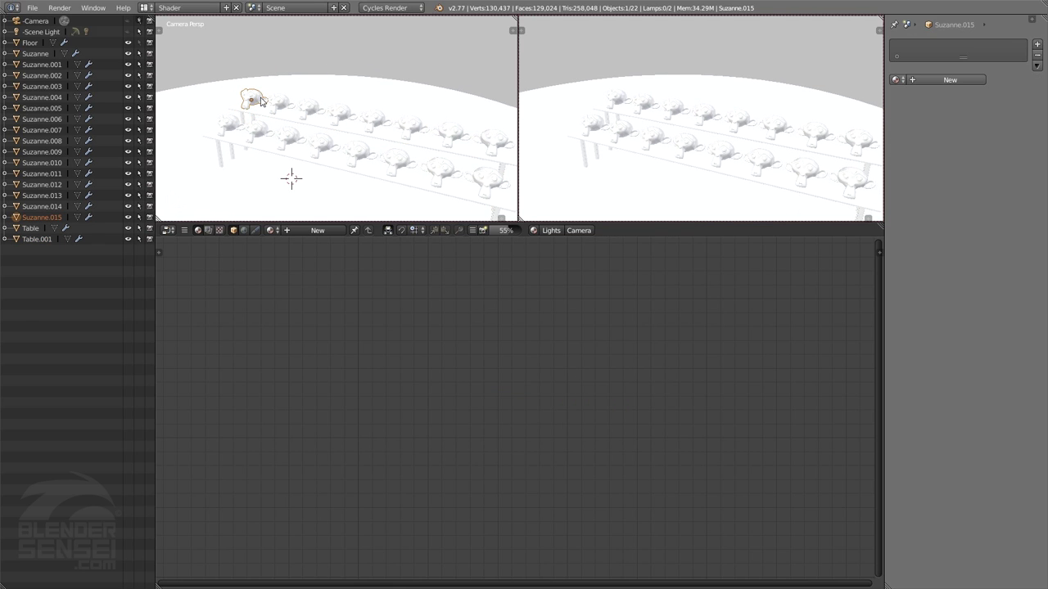
left_click(399, 8)
- Look through the property categories available for the selected monkey head and return to its material properties
left_click_drag(1032, 18, 1036, 40)
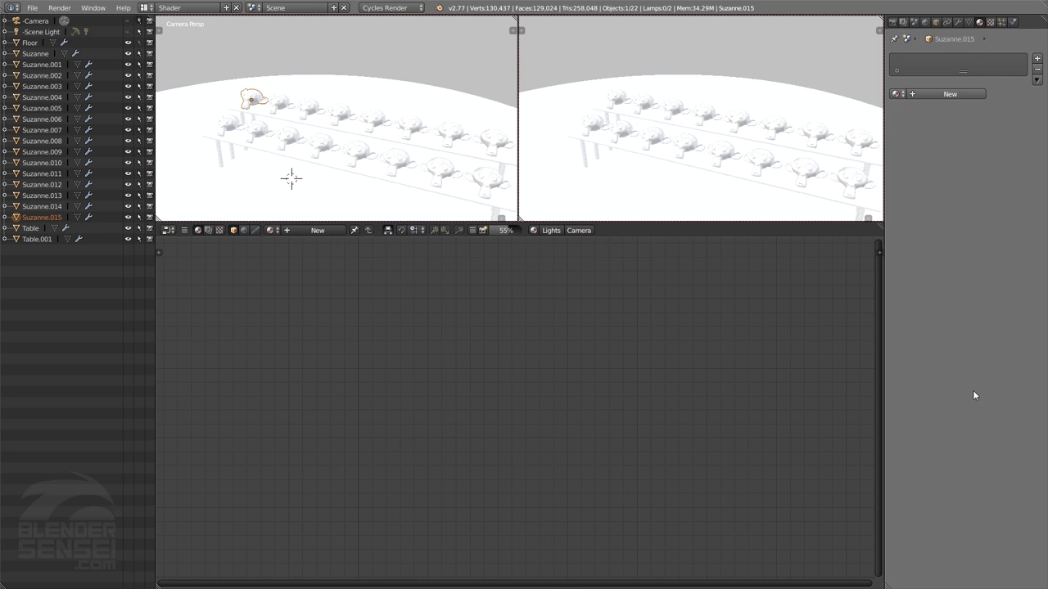
left_click(991, 22)
left_click(1000, 23)
left_click(990, 23)
left_click(980, 22)
left_click_drag(1017, 27, 1017, 18)
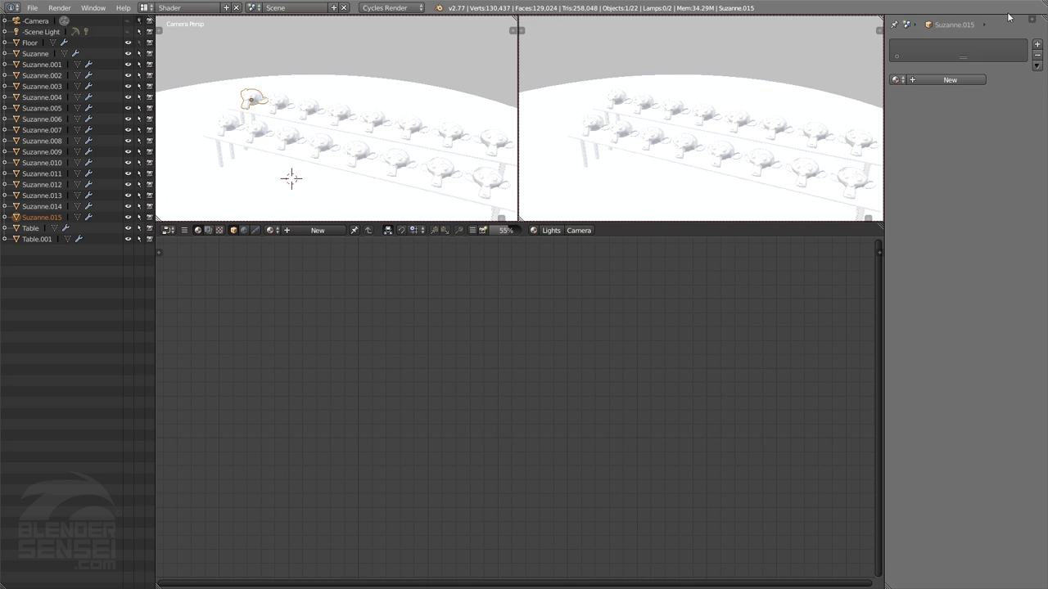
- Create a new material for the selected monkey head and set its Diffuse BSDF color to bright green
left_click(323, 230)
middle_click_drag(582, 323, 552, 350)
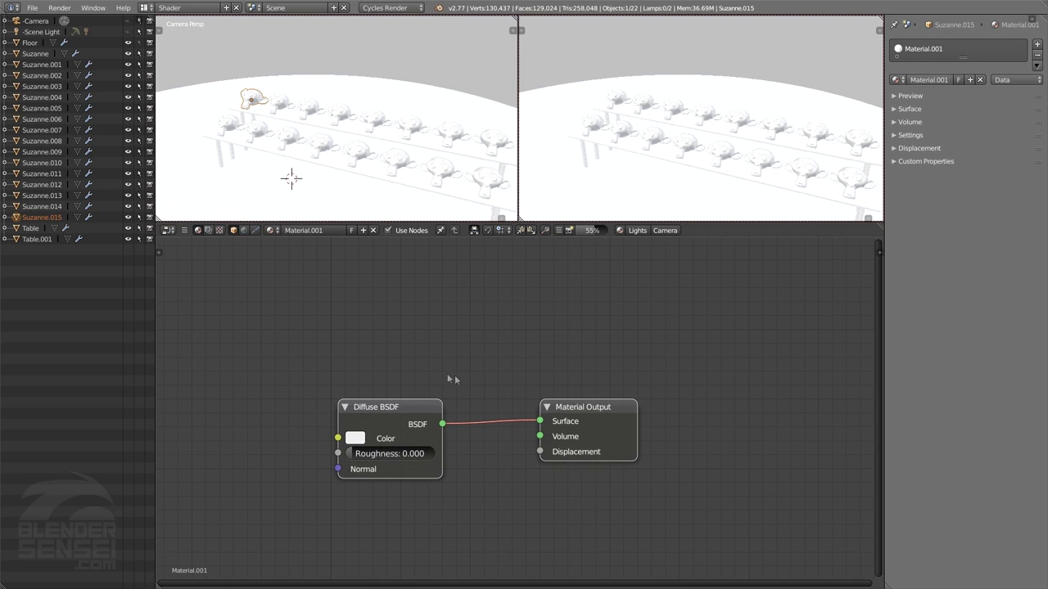
middle_click_drag(457, 334, 491, 320)
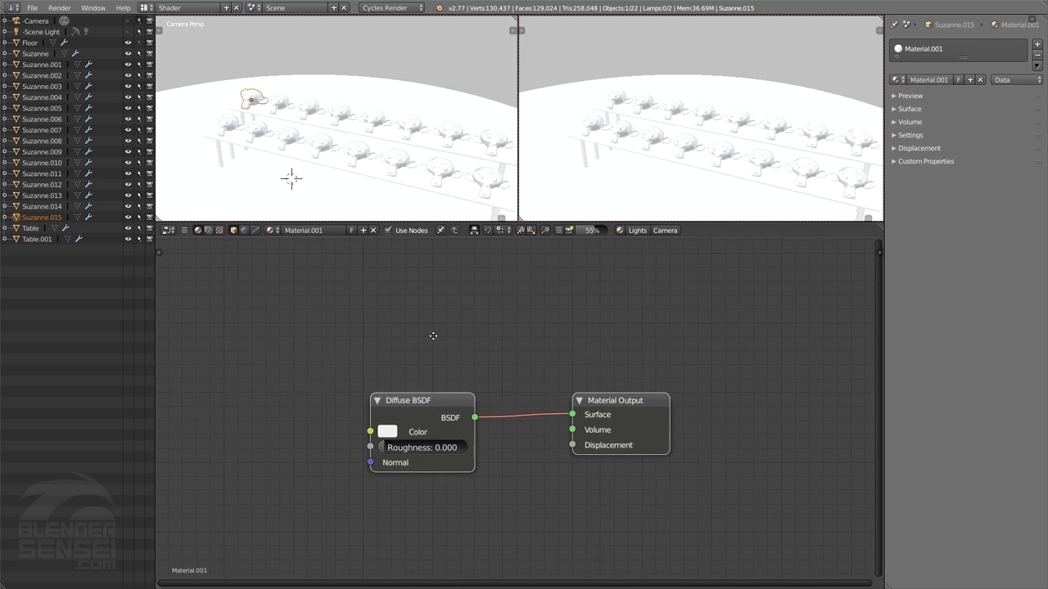
middle_click_drag(423, 384, 389, 396)
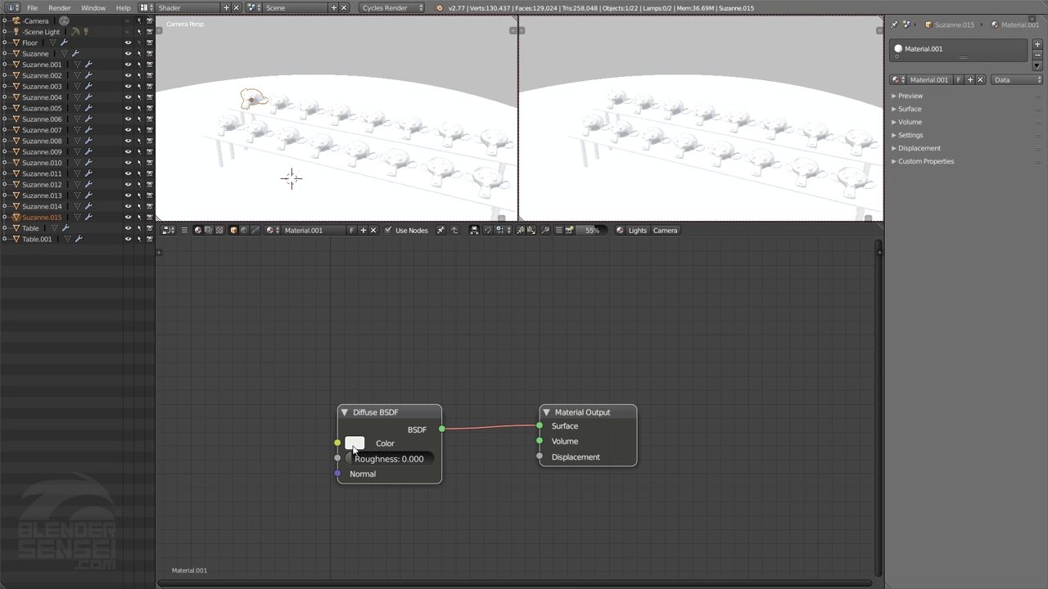
left_click(354, 442)
left_click(400, 298)
mouse_move(400, 298)
left_mouse_down()
mouse_move(408, 252)
mouse_move(441, 277)
mouse_move(393, 296)
mouse_move(371, 278)
left_mouse_up()
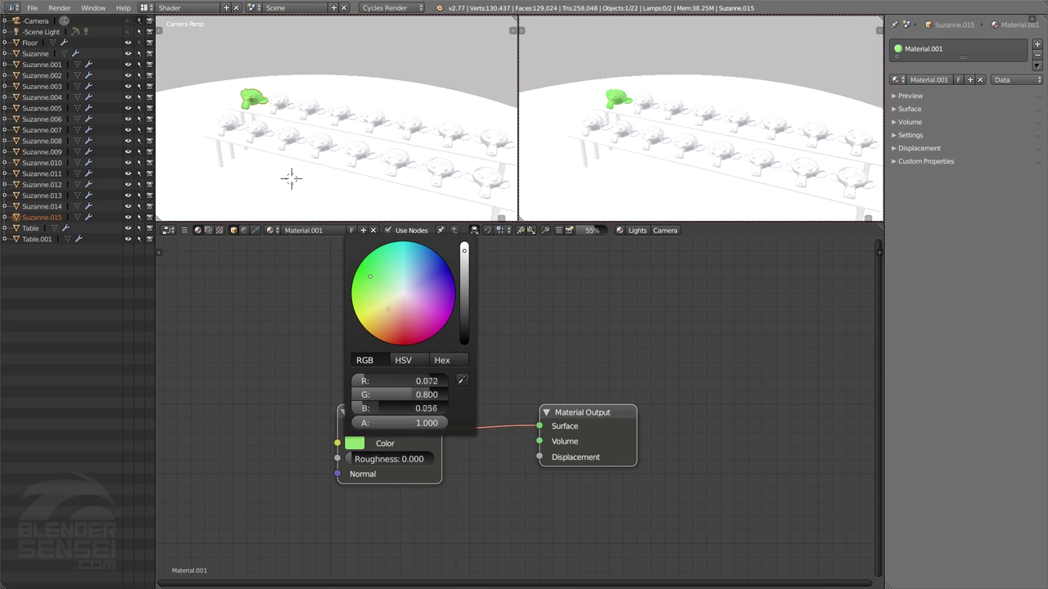
- Examine the green head up close and compare the outliner entries of Suzanne.015 and Suzanne.014 for modifiers and an assigned material
scroll(376, 131, "up", 5)
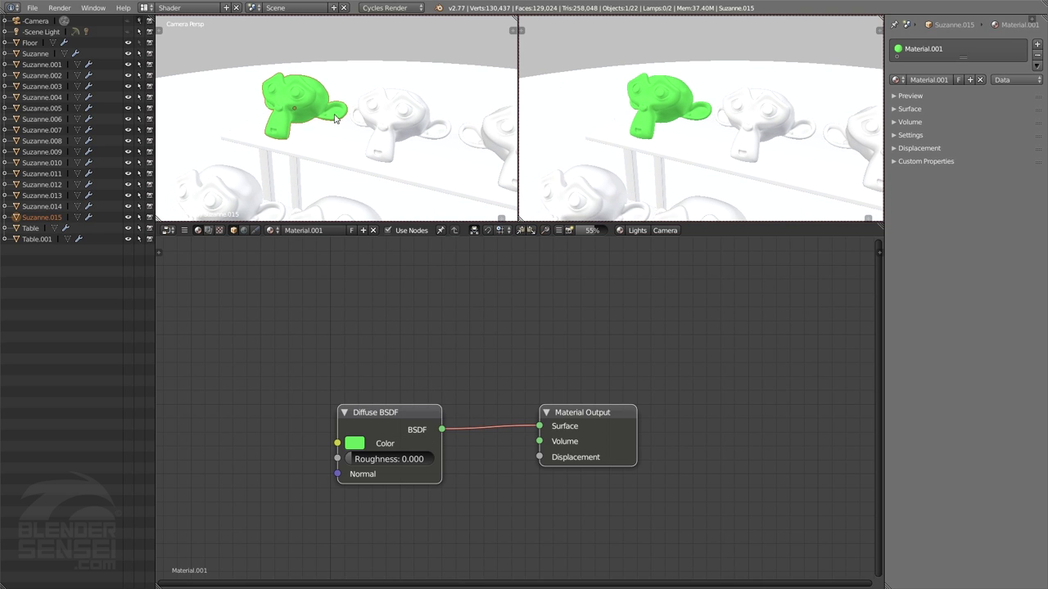
middle_click_drag(302, 129, 109, 301)
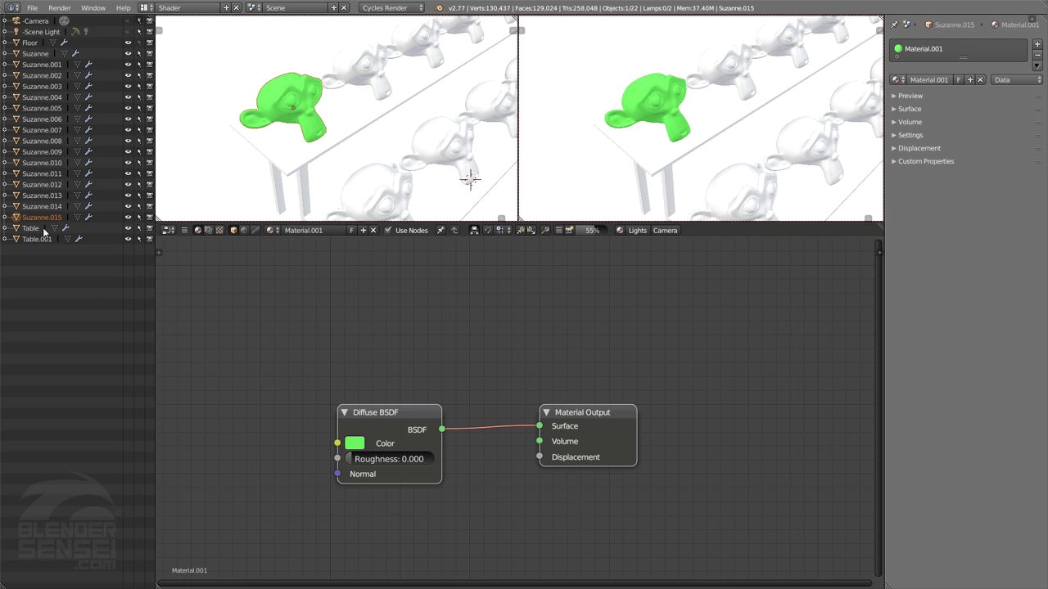
middle_click_drag(55, 225, 339, 122)
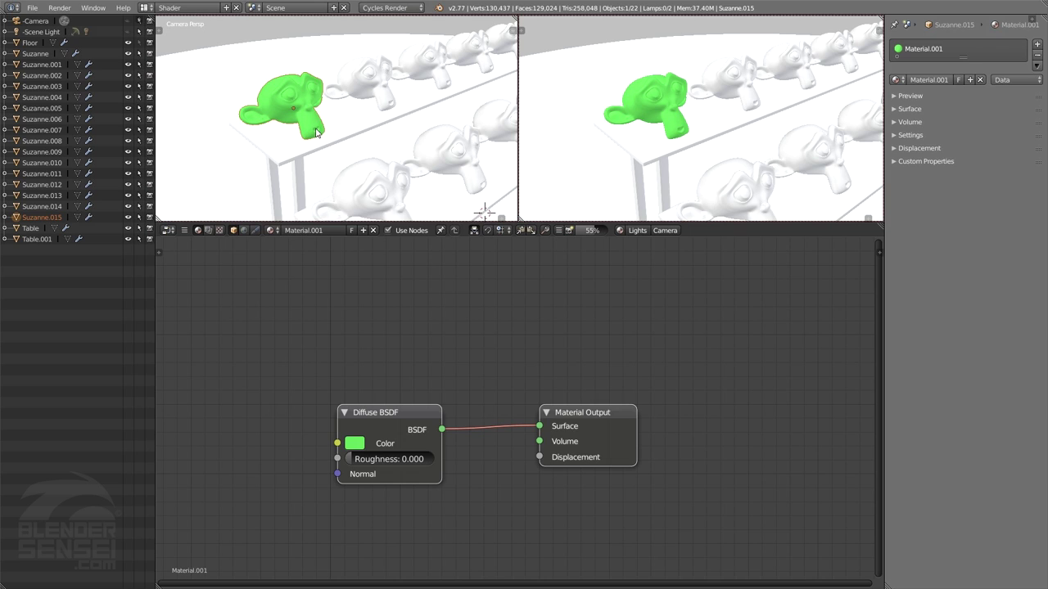
left_click(4, 218)
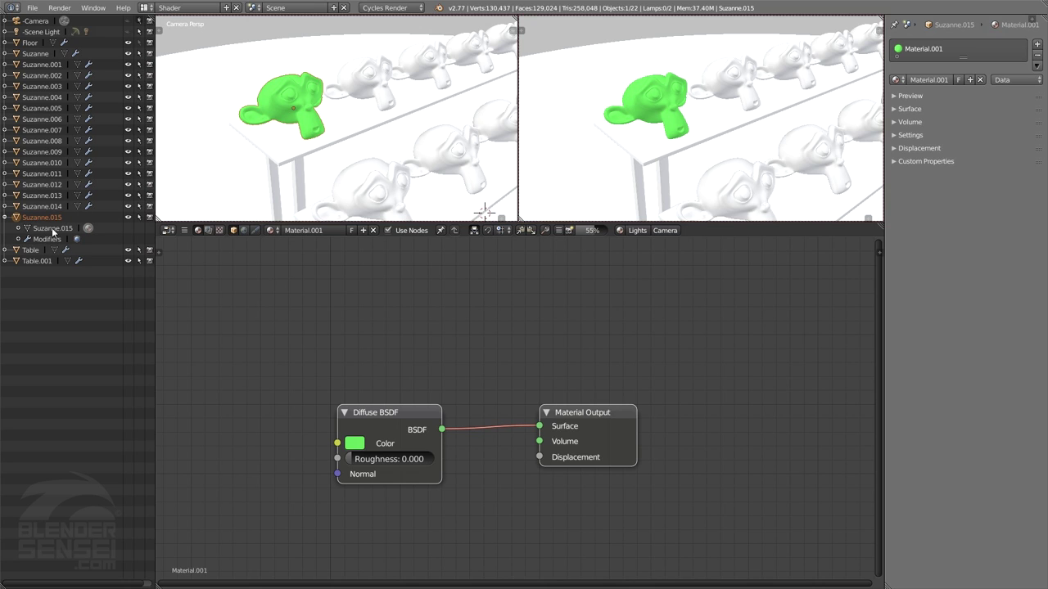
left_click(18, 239)
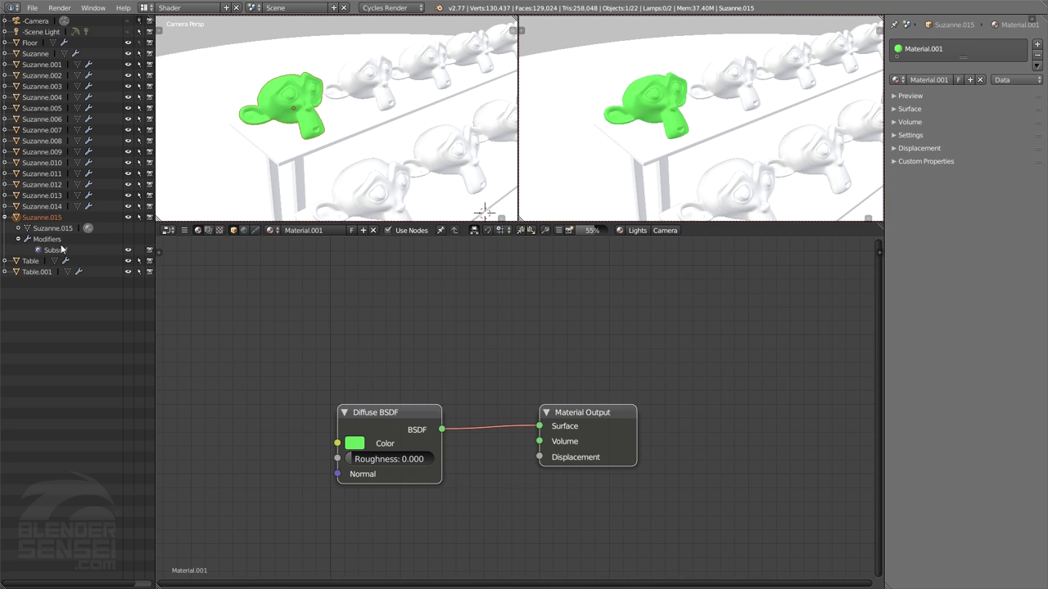
left_click(18, 239)
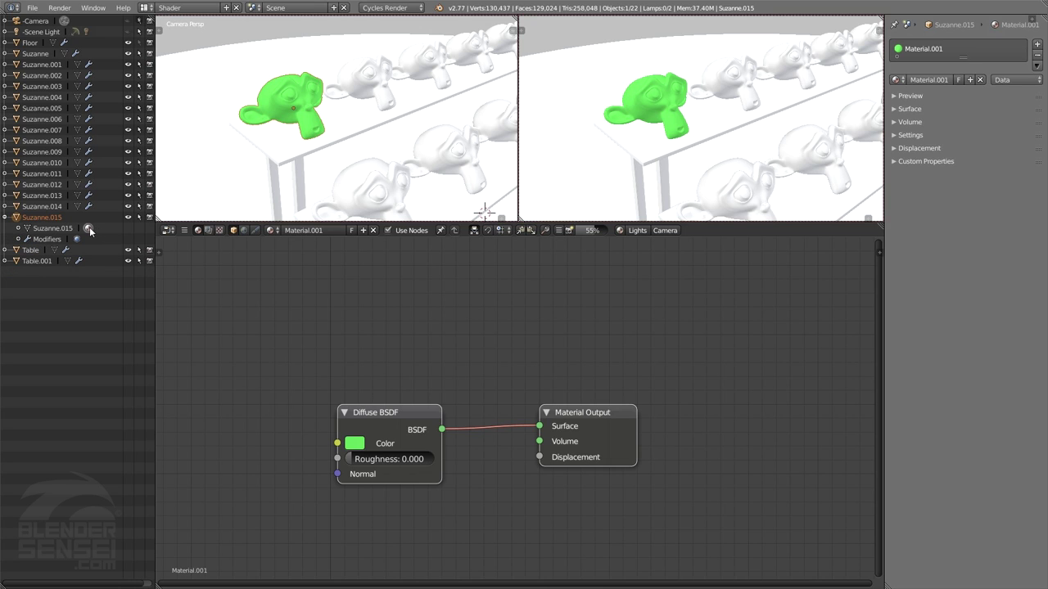
left_click(12, 217)
left_click(5, 207)
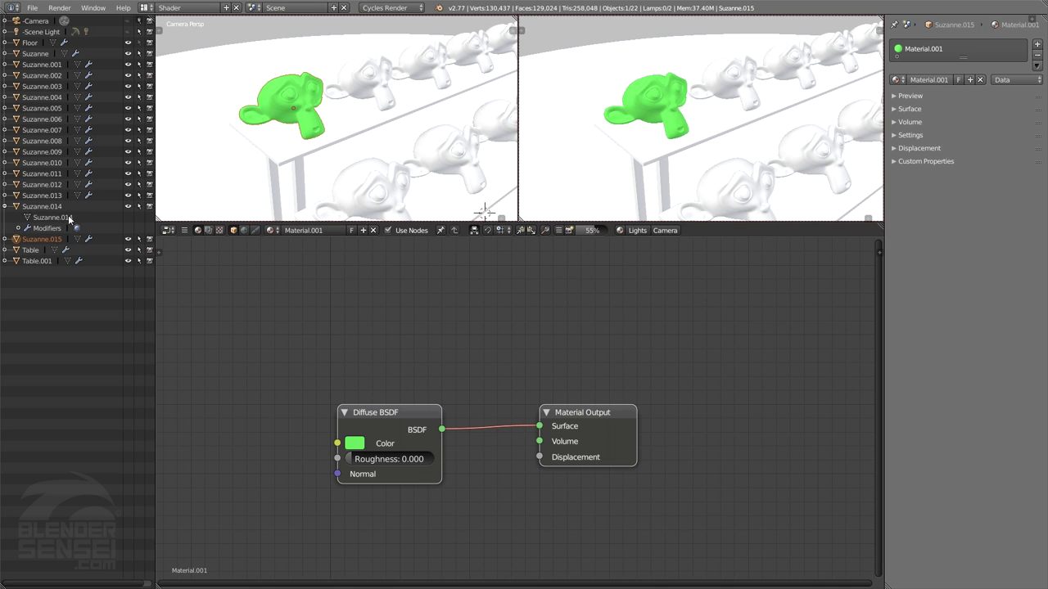
left_click(6, 207)
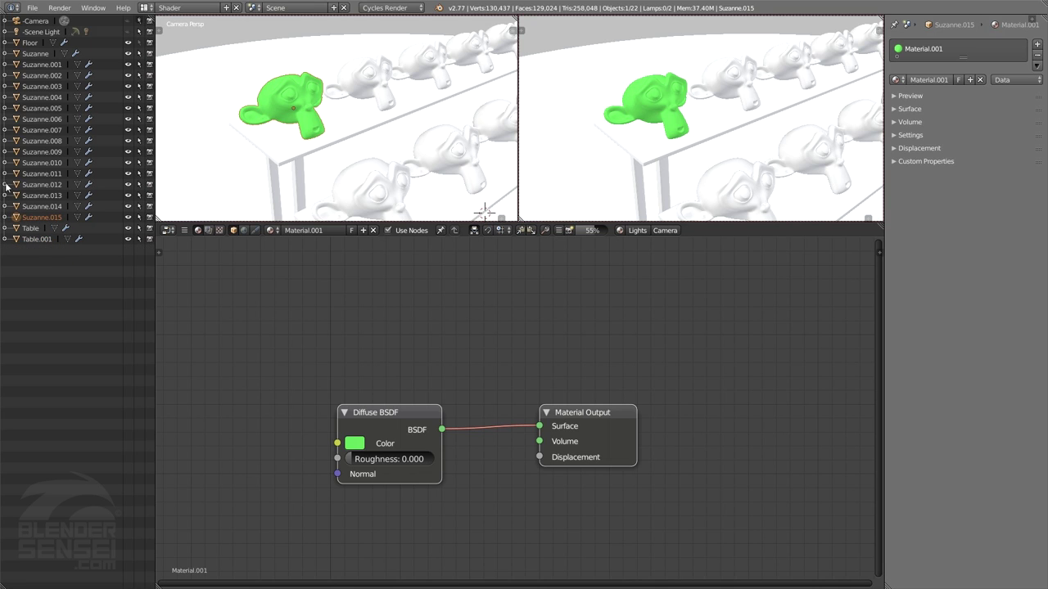
left_click(6, 217)
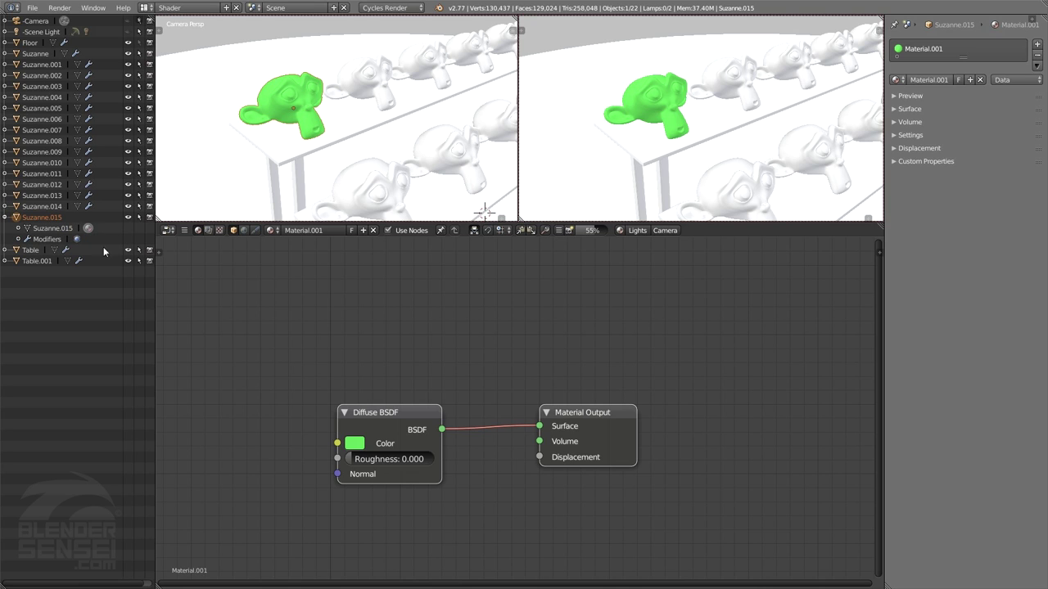
- Run a live rendered preview of the green monkey head and pause it
left_click(619, 230)
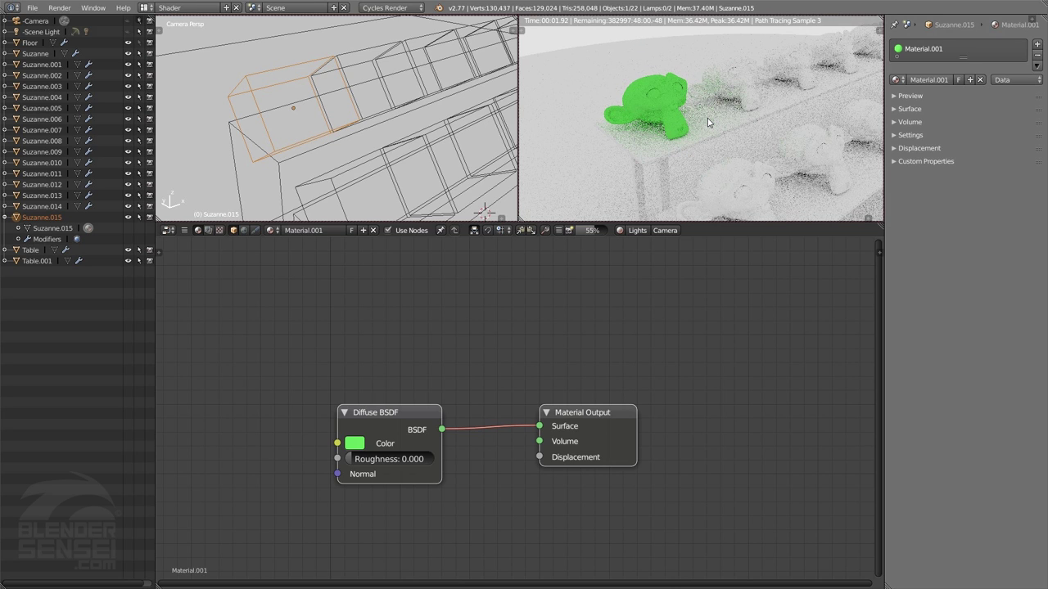
scroll(708, 123, "up", 3)
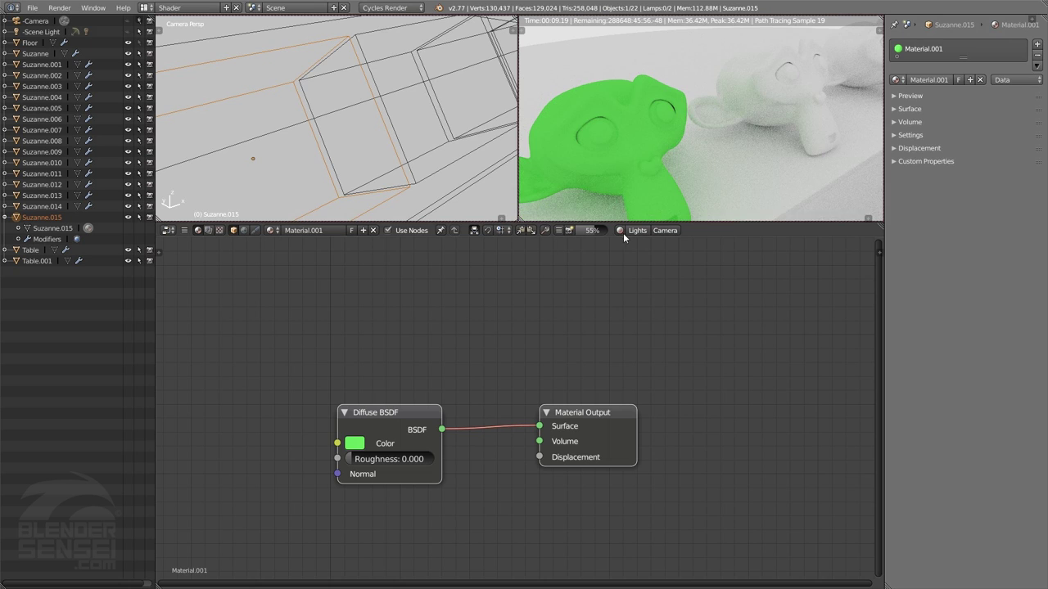
left_click(619, 231)
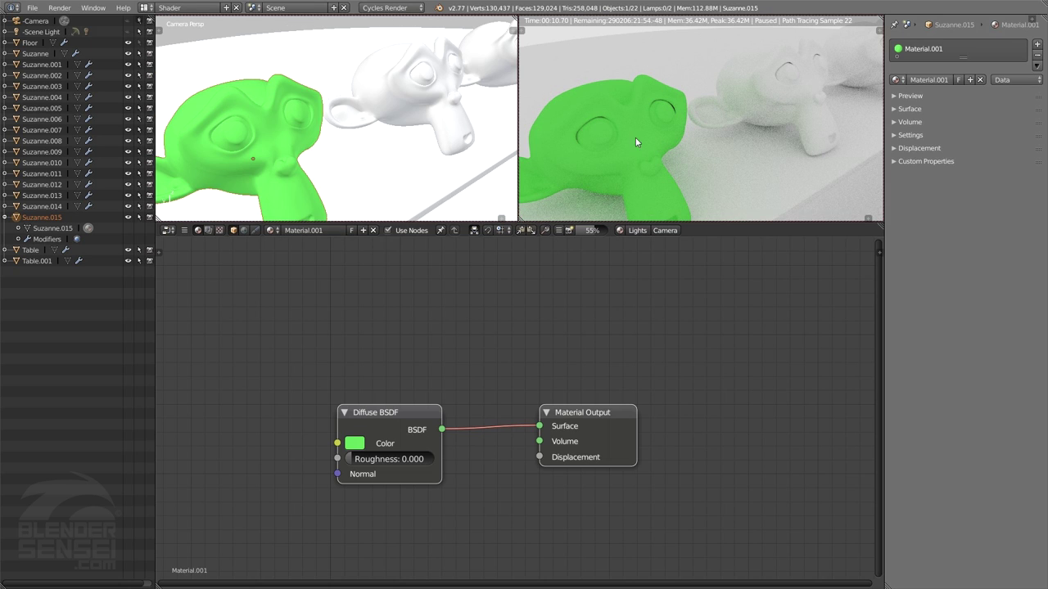
- Turn on Quick Lights for the scene and resume the live rendered preview to show the green head under them
left_click(638, 230)
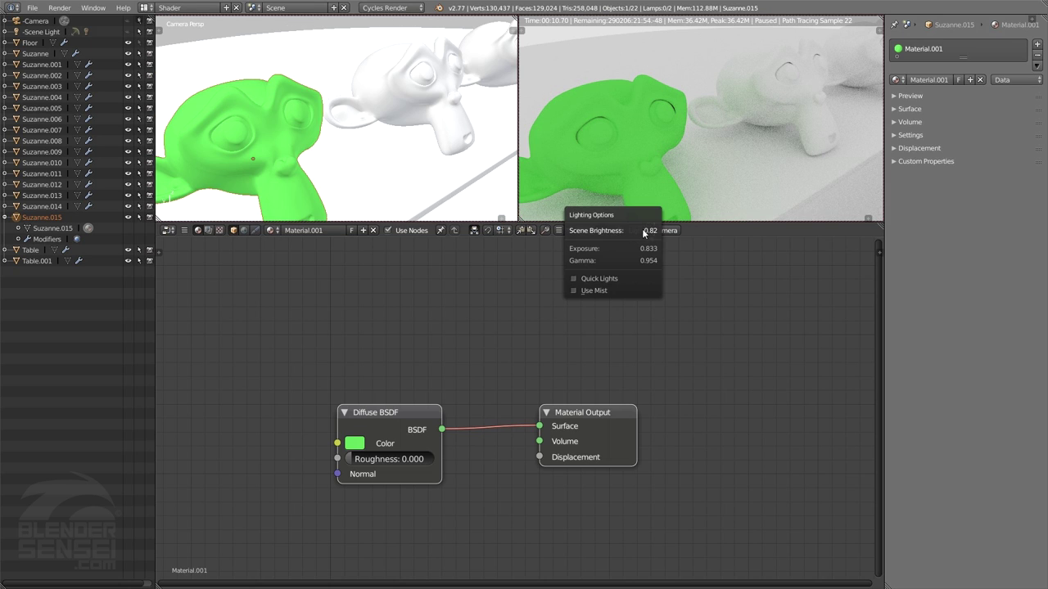
left_click(601, 279)
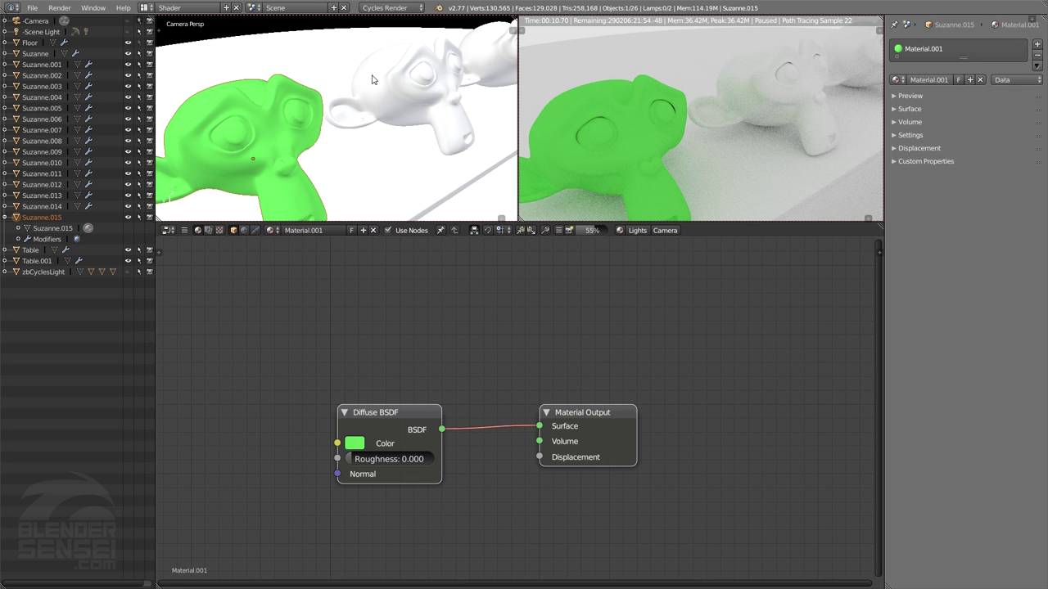
scroll(376, 86, "down", 5)
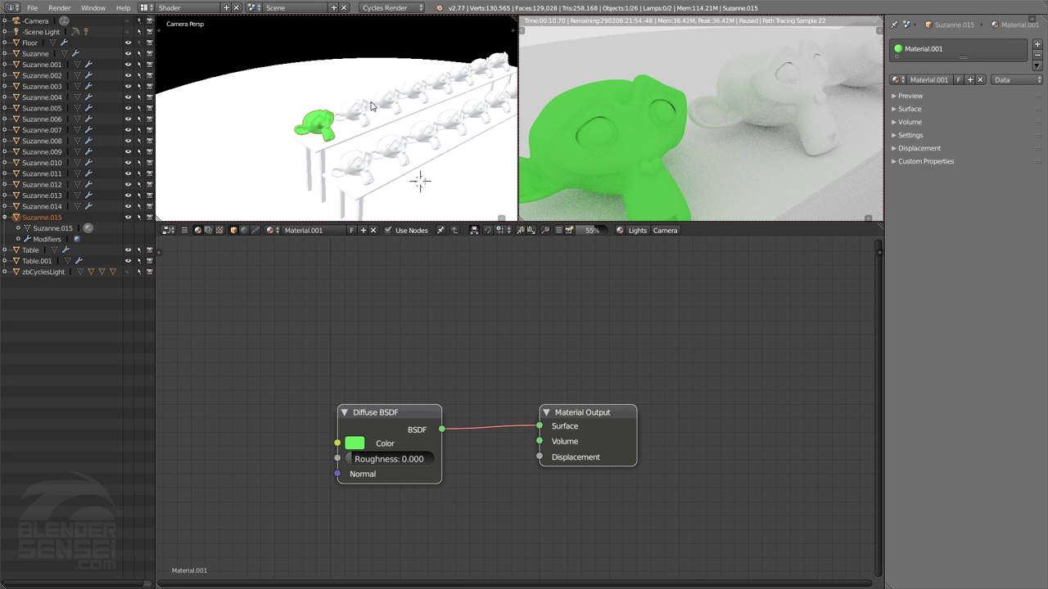
middle_click_drag(382, 100, 326, 110)
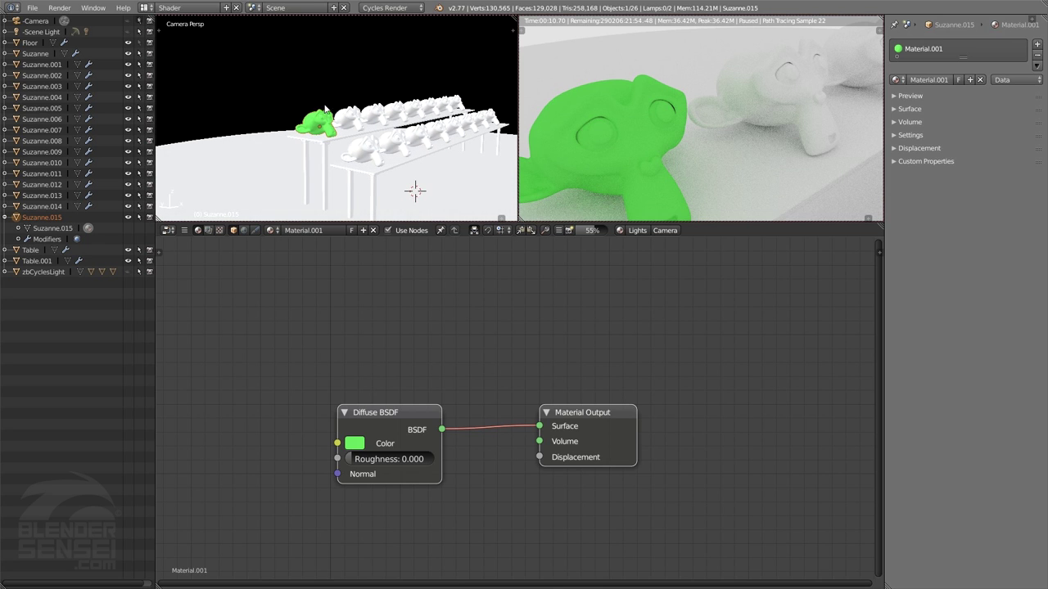
left_click(619, 230)
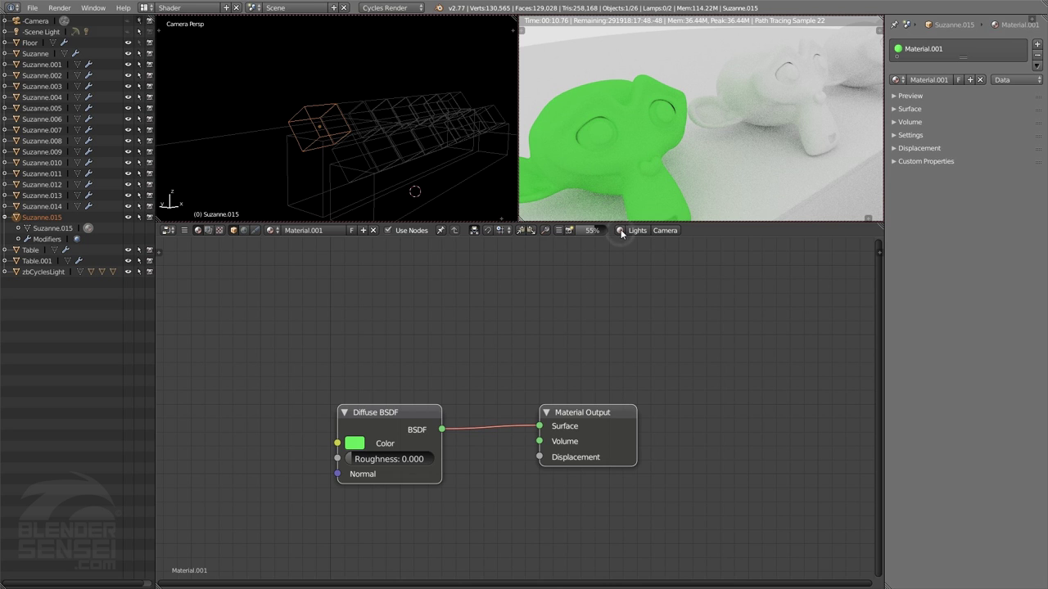
scroll(415, 191, "up", 5)
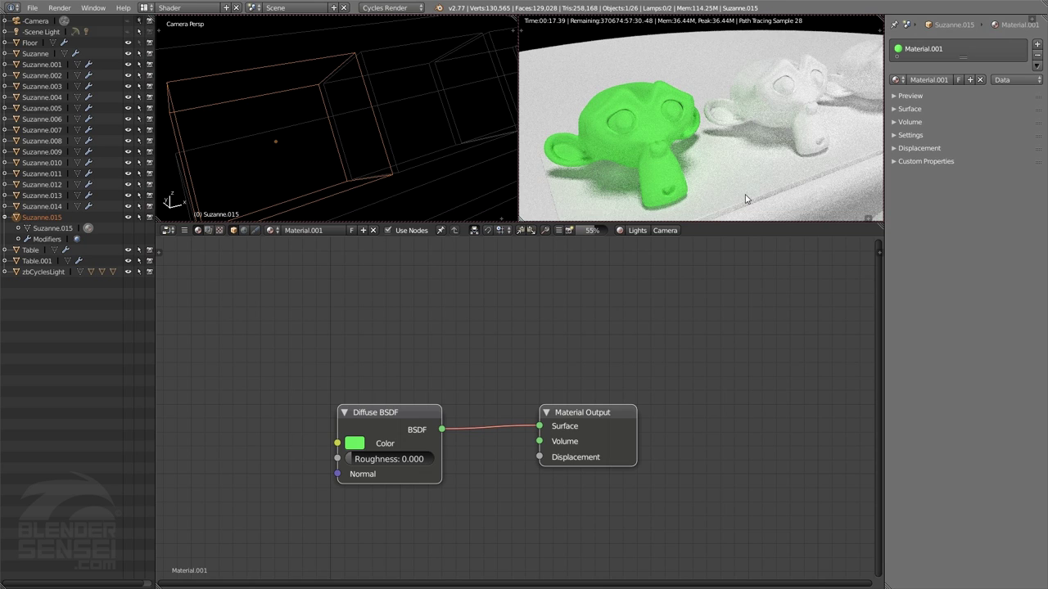
left_click_drag(753, 223, 762, 165)
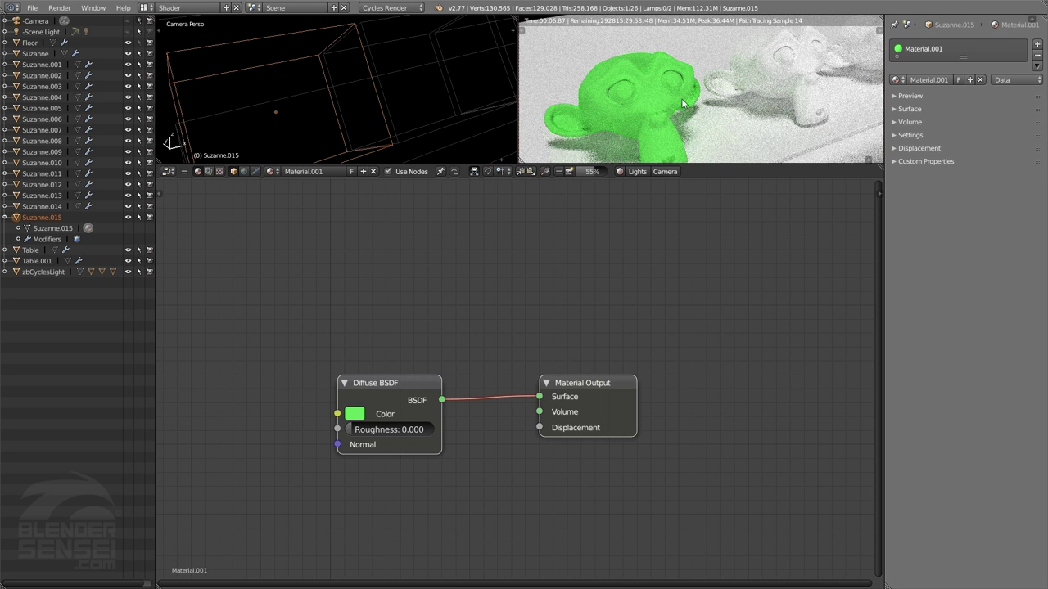
mouse_move(518, 80)
left_mouse_down()
mouse_move(620, 82)
mouse_move(517, 82)
left_mouse_up()
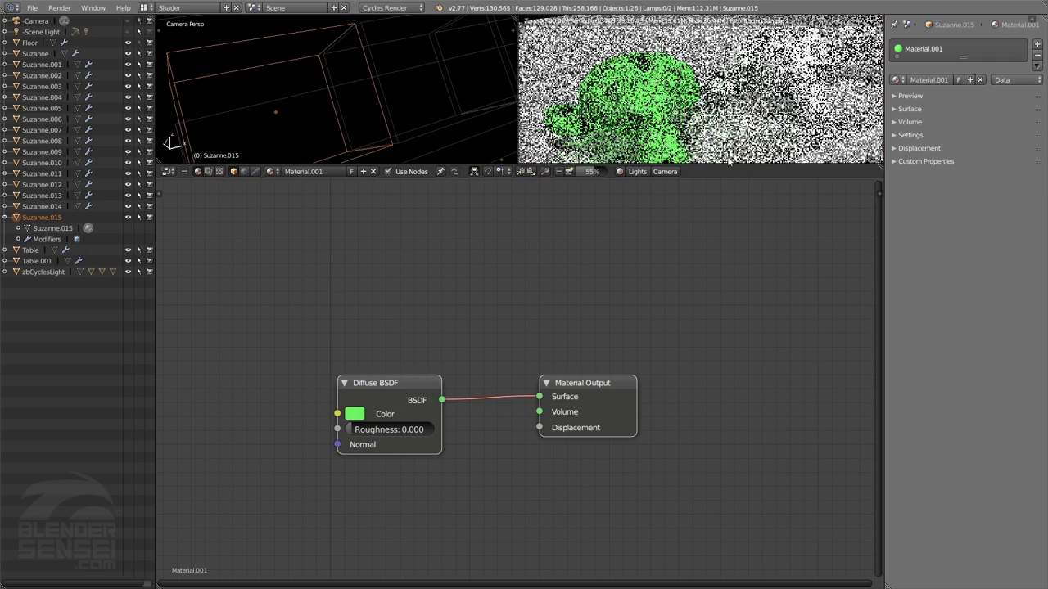
left_click_drag(737, 164, 739, 225)
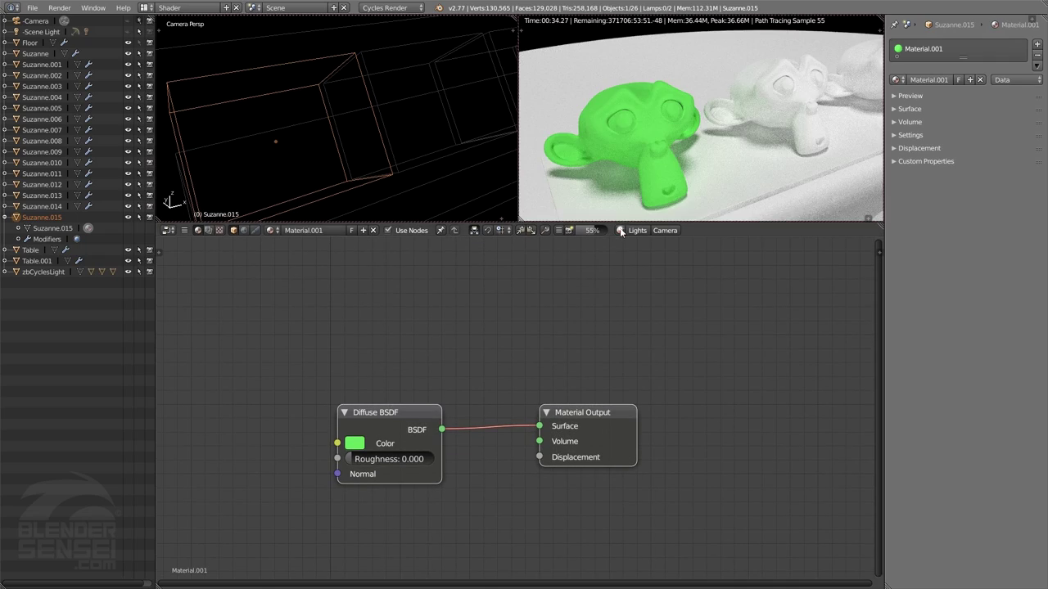
- Rename the green monkey head's material as Diffuse Material
middle_click_drag(459, 331, 429, 344)
left_click(309, 233)
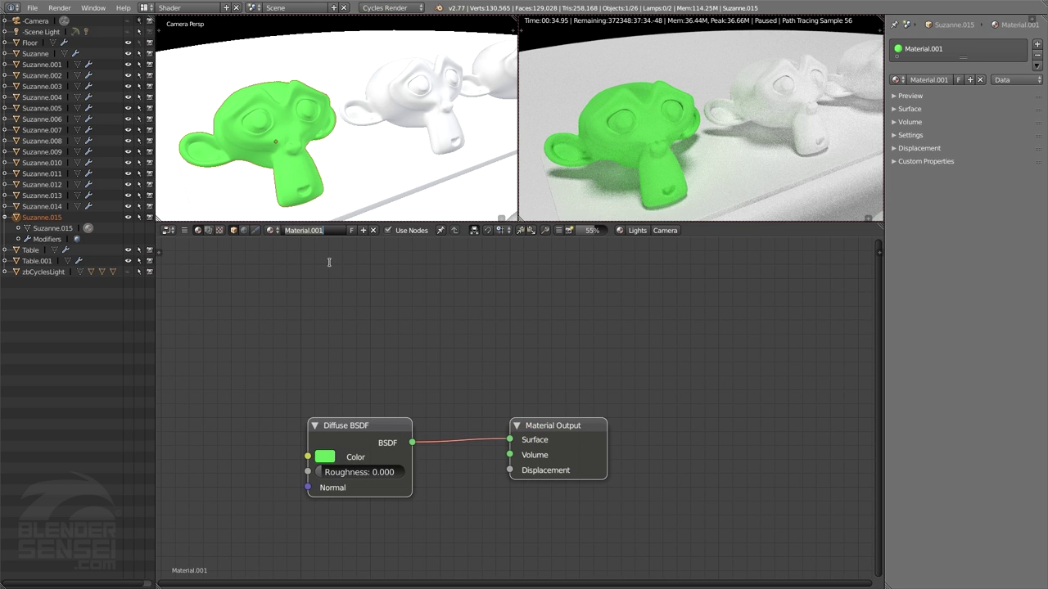
type("Diffuse Material")
key("Return")
- Open the list of shader nodes that can be added to the material's node tree
scroll(447, 175, "down", 5)
middle_click_drag(447, 172, 321, 160, "shift")
scroll(321, 159, "down", 1)
middle_click_drag(419, 166, 412, 168, "shift")
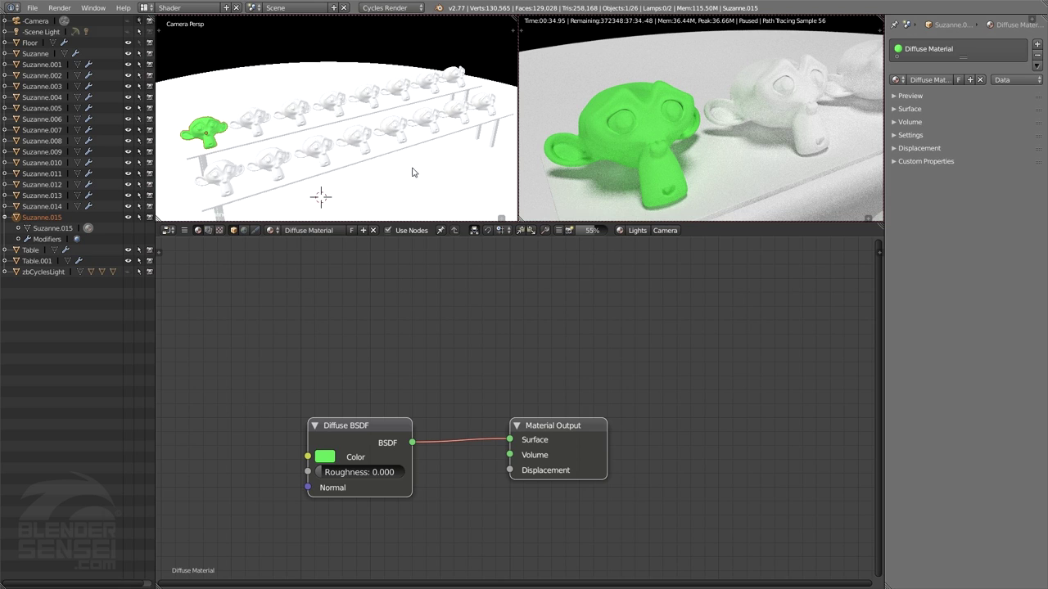
key("shift+a")
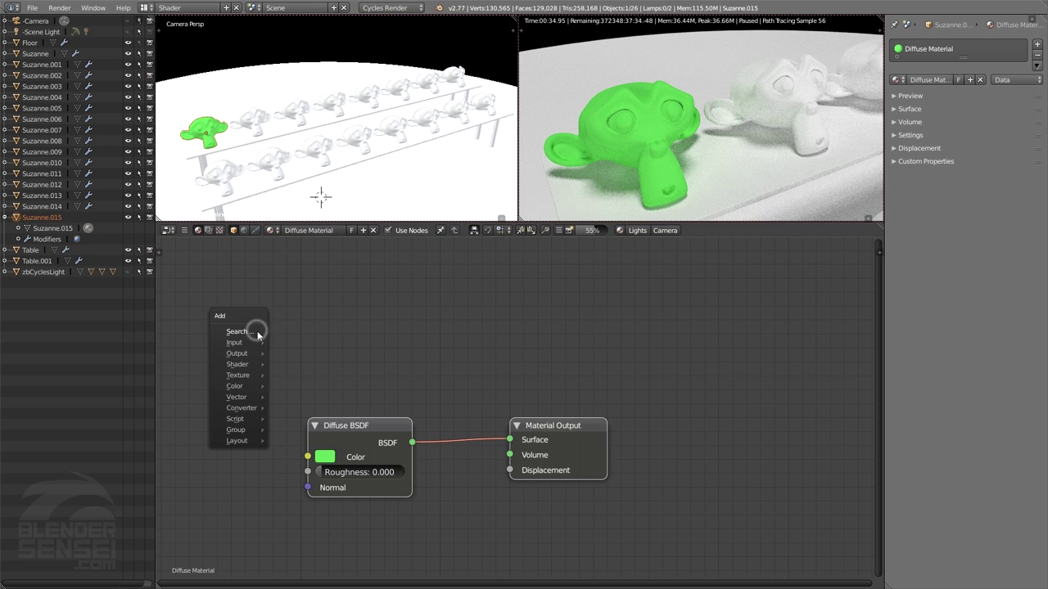
mouse_move(246, 366)
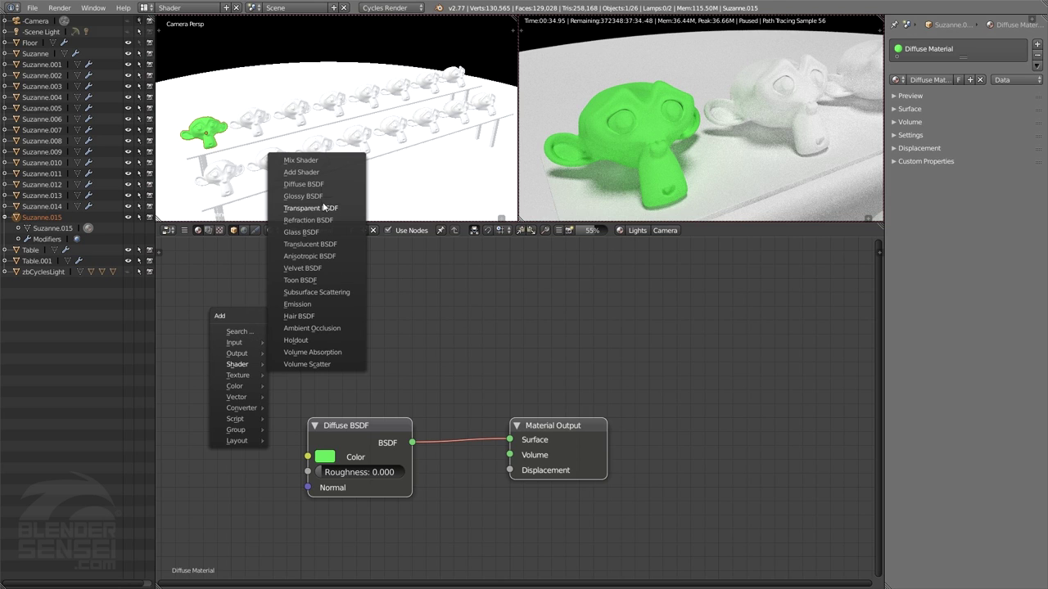
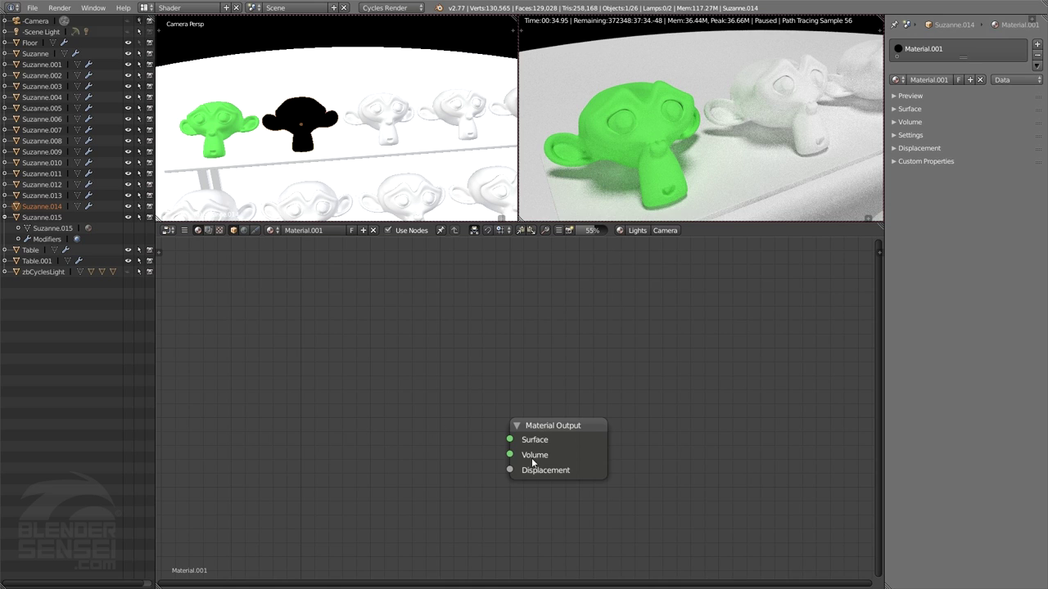
- Add a Glossy BSDF shader node beside the Material Output in the second monkey head's node tree
left_click(570, 427)
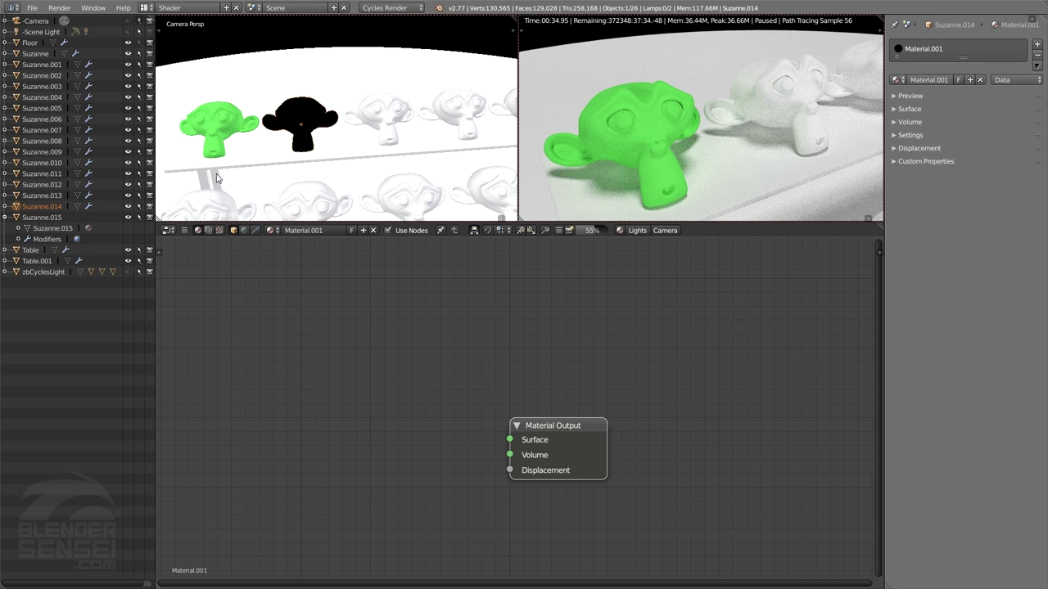
left_click(366, 401)
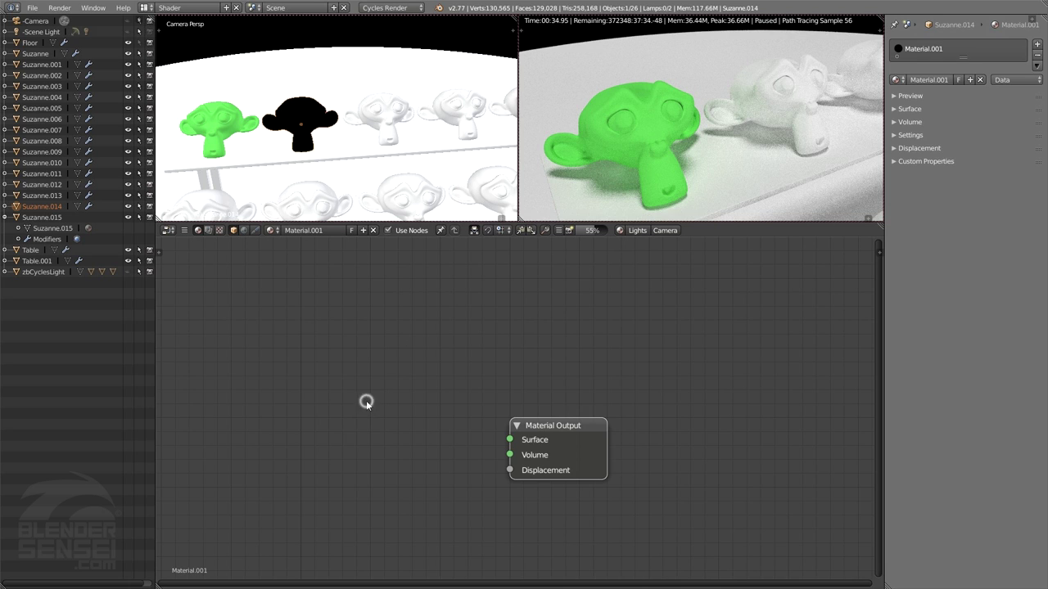
key("shift+a")
mouse_move(355, 438)
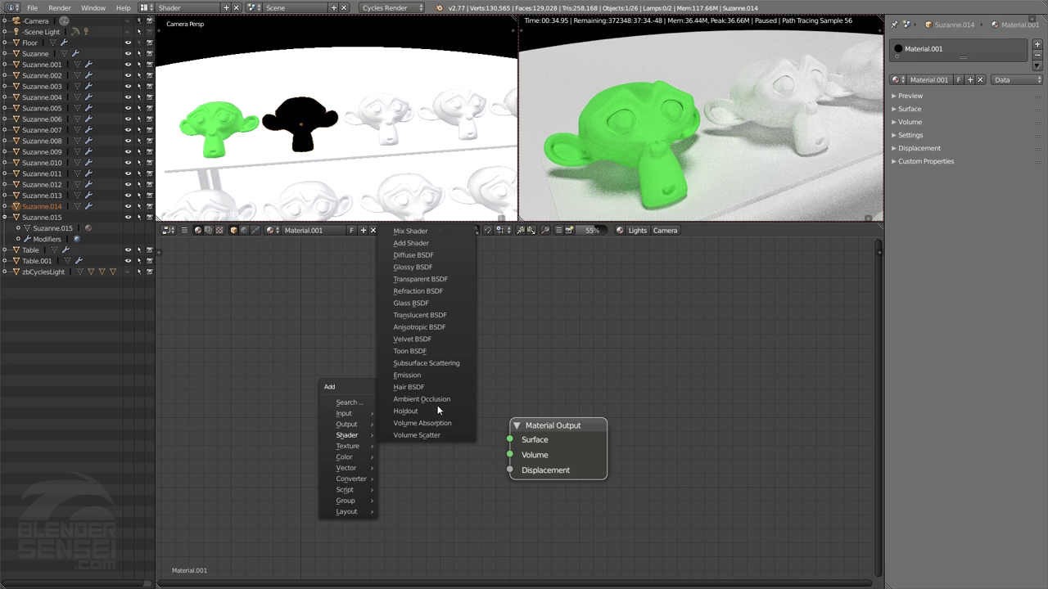
left_click(425, 266)
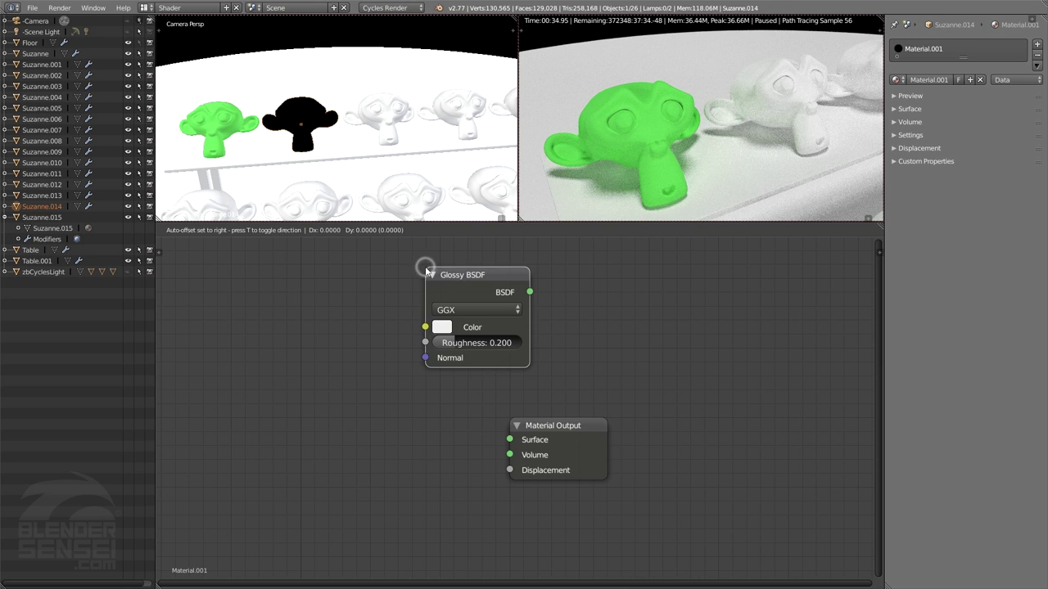
left_click(332, 414)
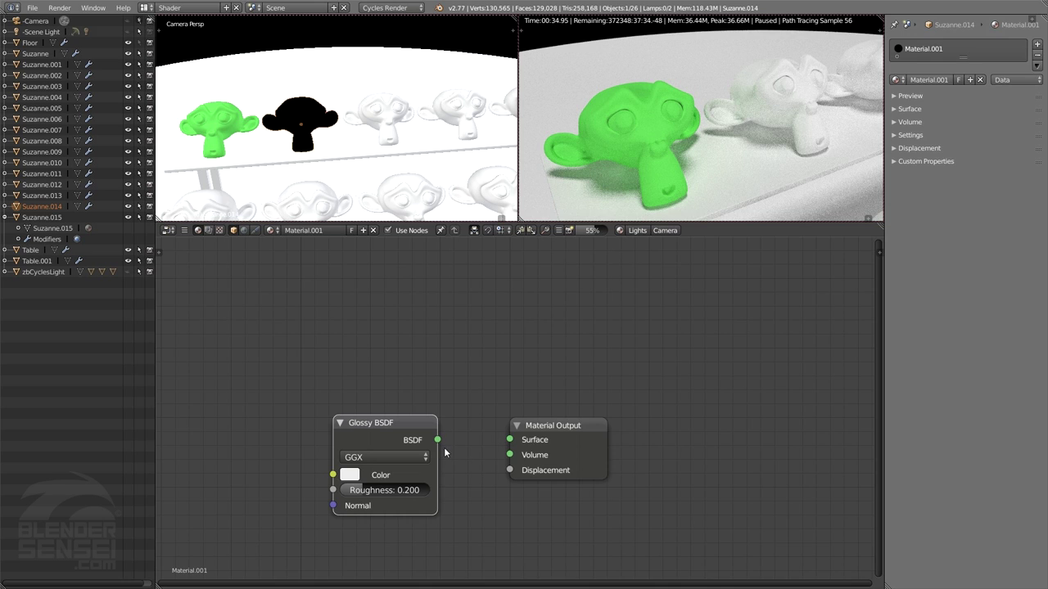
- Connect the Glossy BSDF output to the Surface input of the Material Output
left_click_drag(439, 441, 499, 426)
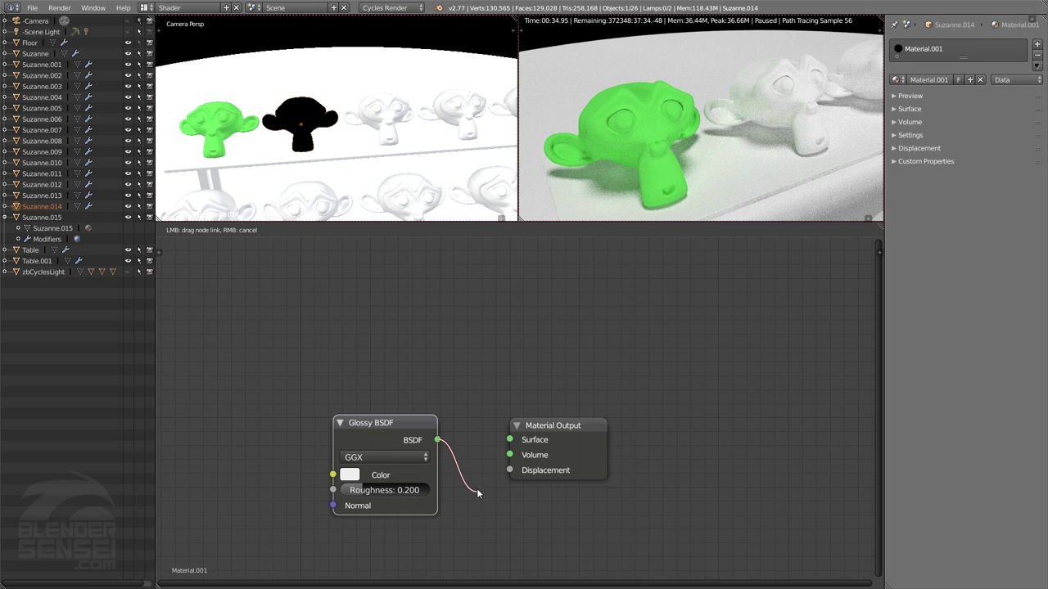
left_click_drag(479, 457, 516, 443)
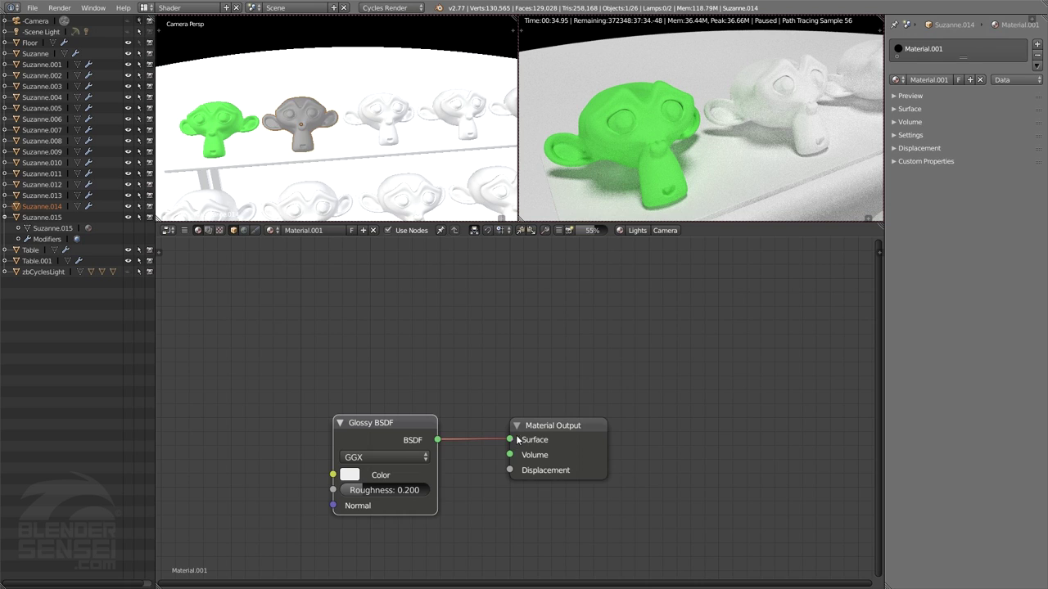
left_click(589, 461)
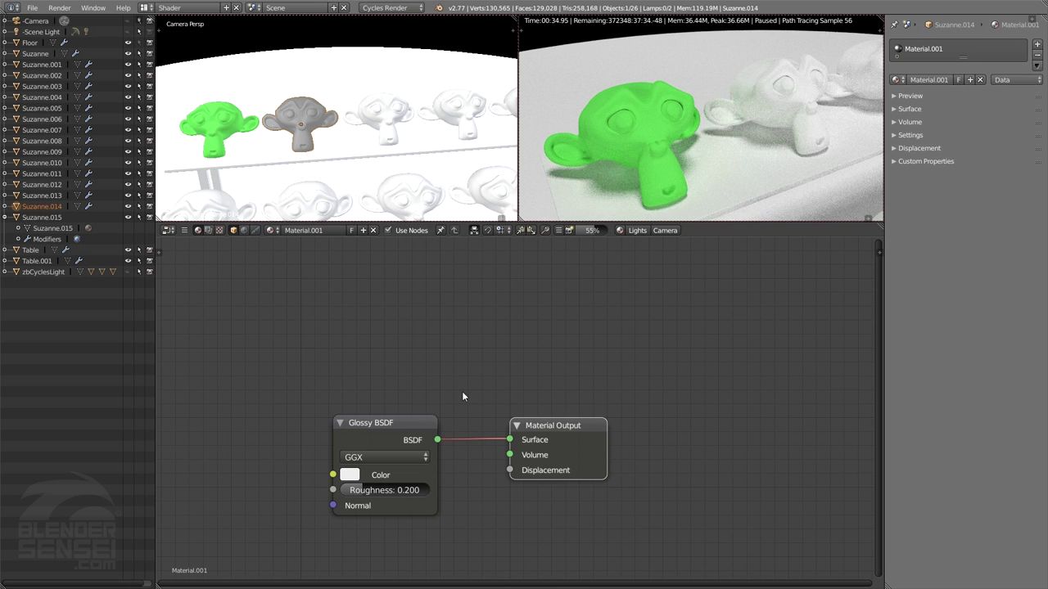
- Resume the live rendered preview and frame the glossy monkey head next to the green one
middle_click_drag(459, 374, 448, 379)
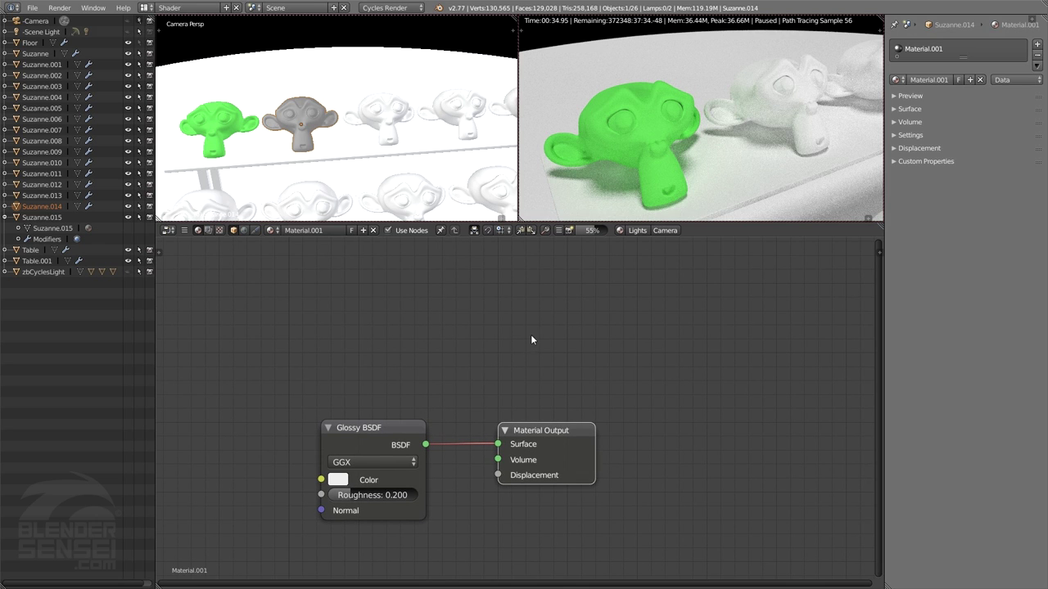
middle_click_drag(521, 327, 538, 319)
middle_click_drag(511, 355, 518, 342)
left_click(619, 230)
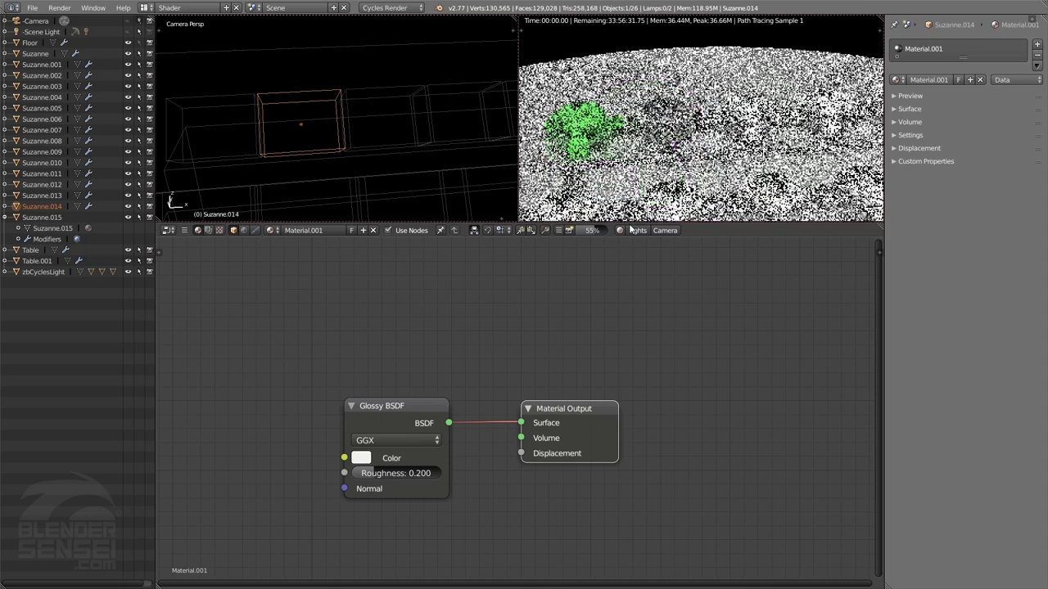
scroll(640, 140, "up", 3)
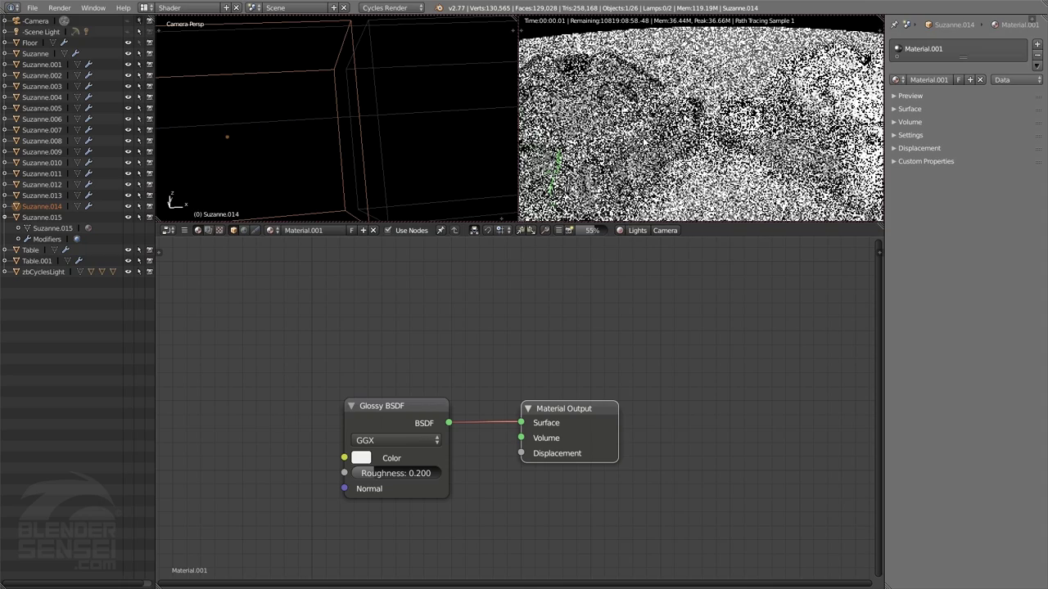
middle_click_drag(674, 142, 714, 138, "shift")
scroll(712, 141, "down", 3)
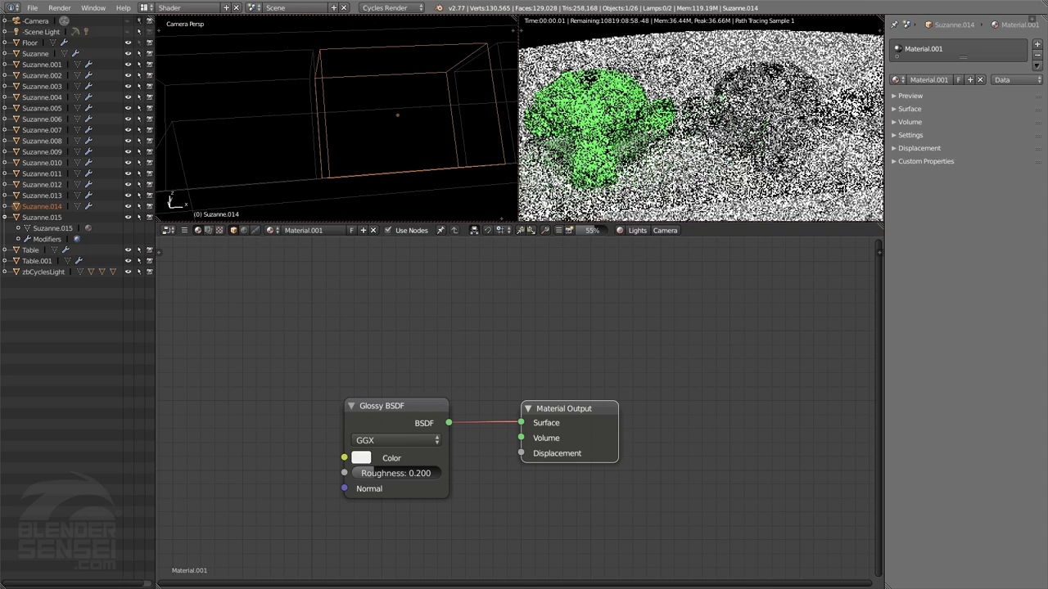
scroll(712, 141, "down", 2)
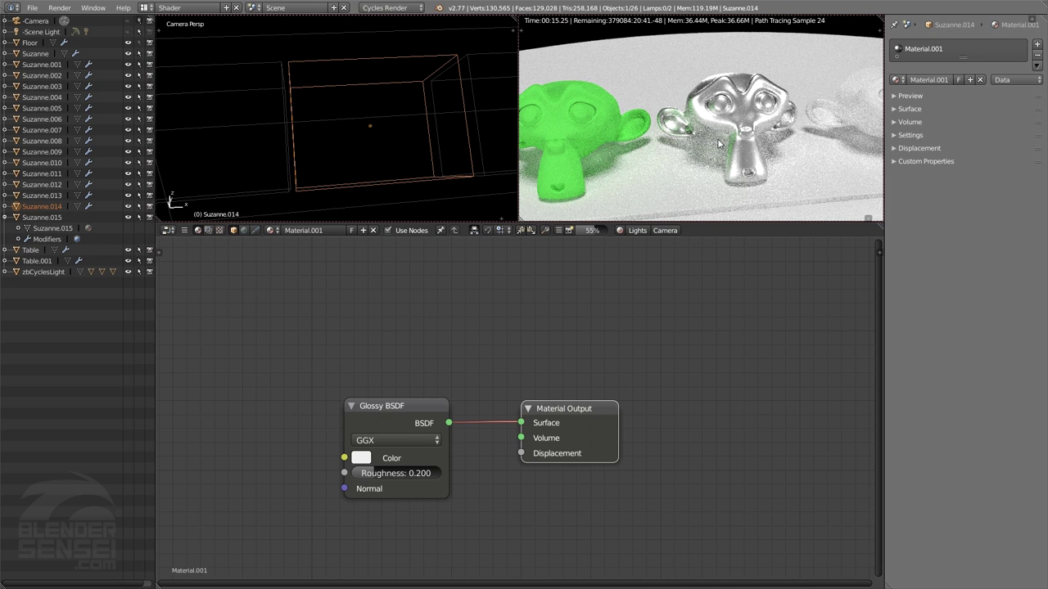
- Set the Glossy BSDF color to orange, with RGB 0.800, 0.125 and 0.000
left_click(362, 460)
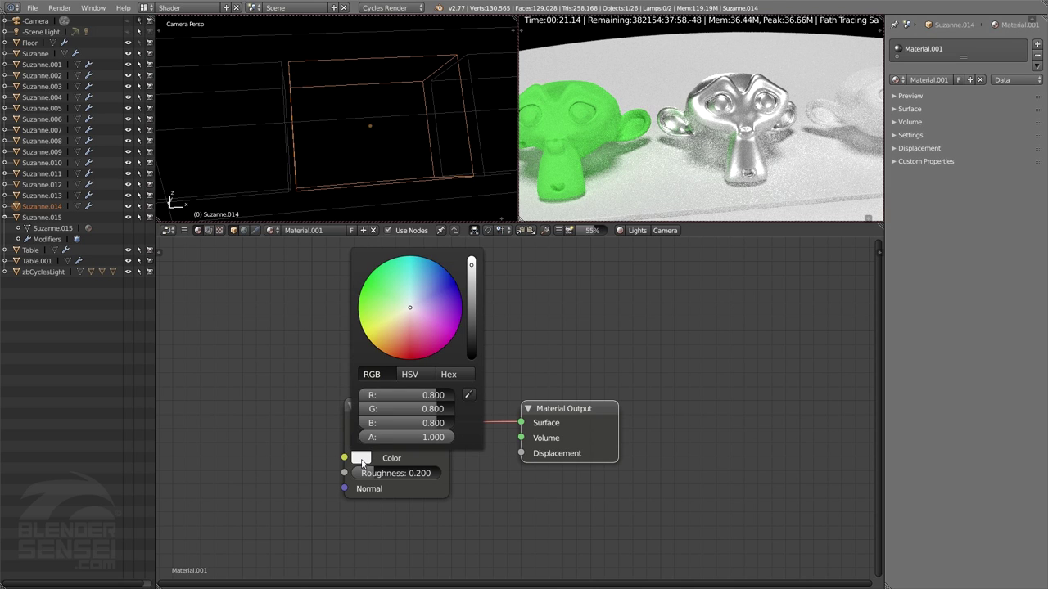
left_click(396, 333)
left_click_drag(396, 333, 387, 354)
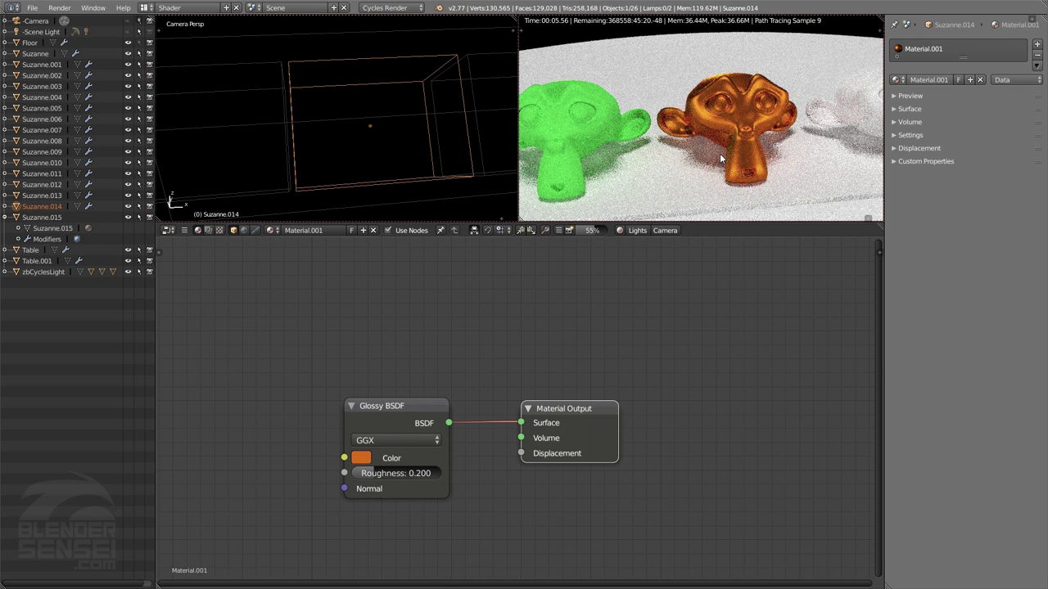
- Set the Glossy BSDF color to pure white by raising red, green and blue to 1.000
left_click(362, 457)
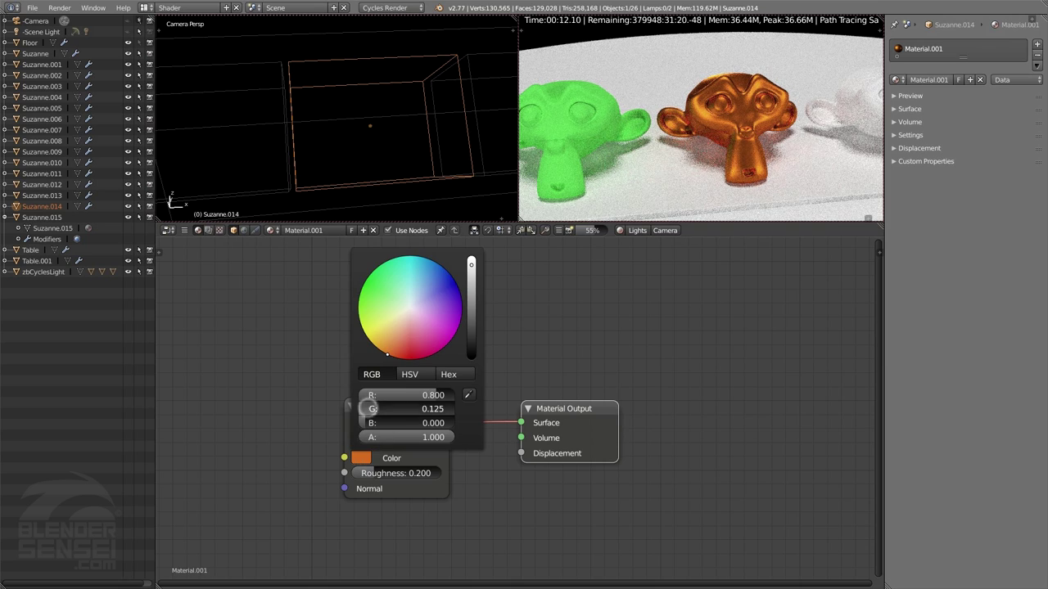
left_click_drag(369, 408, 442, 396)
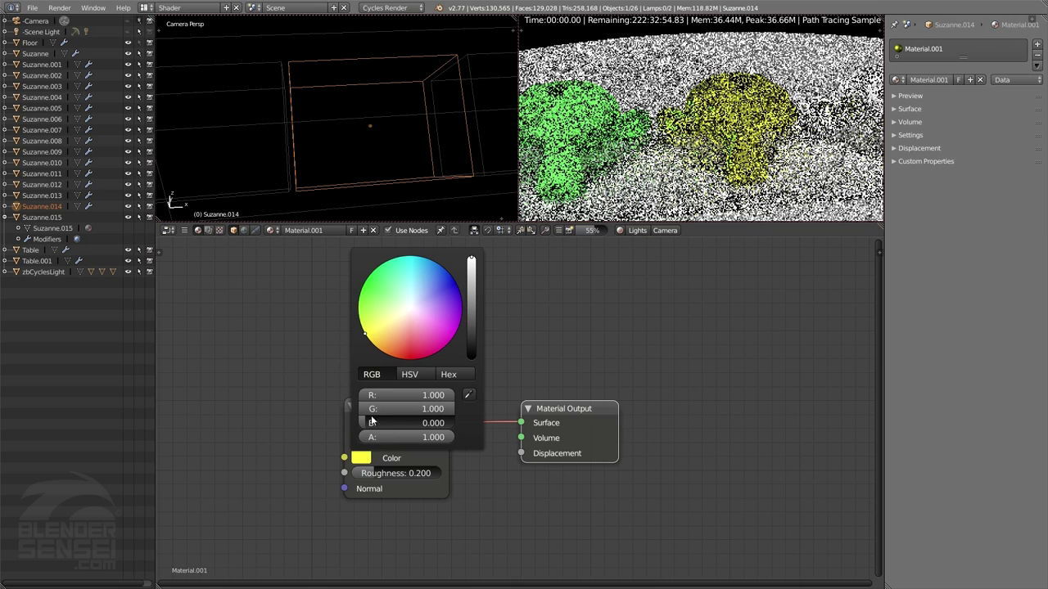
left_click_drag(372, 420, 459, 420)
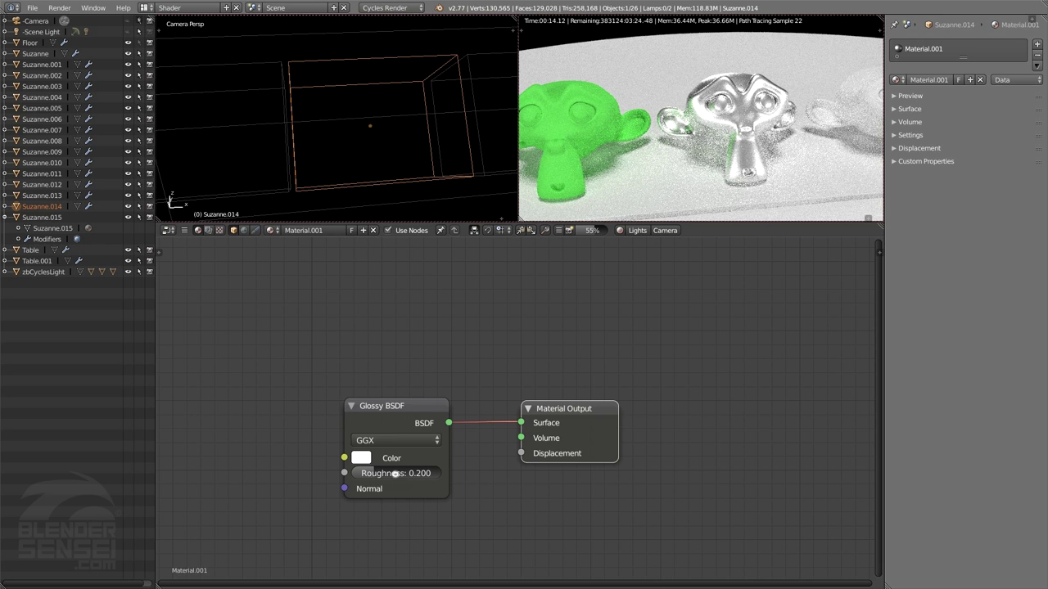
- Try roughness 0.000 and 0.675 on the Glossy BSDF, finish at 0.100, and pause the live preview
left_click_drag(393, 476, 327, 475)
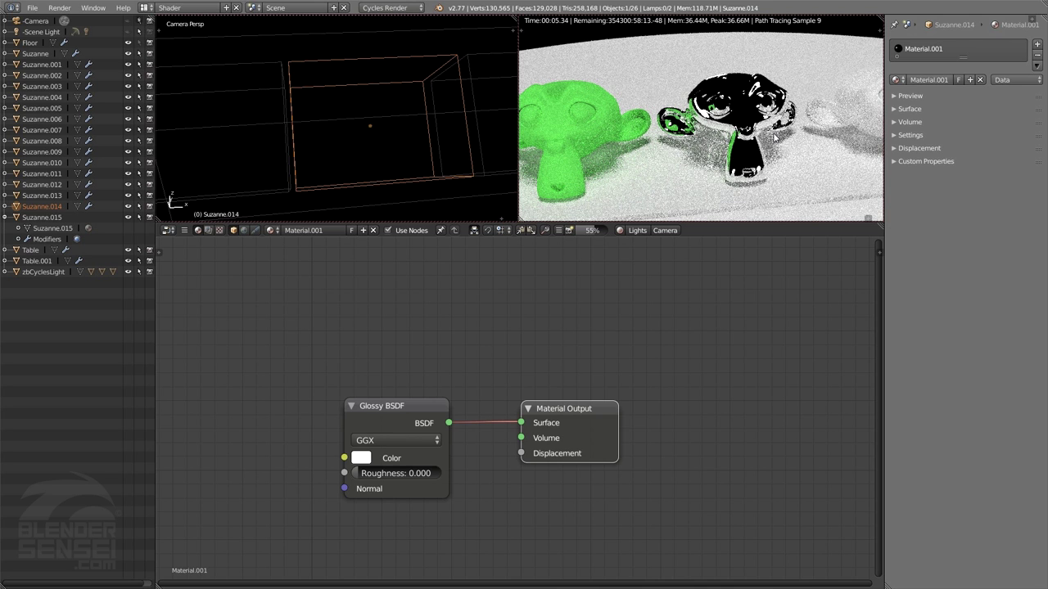
middle_click_drag(707, 127, 732, 117)
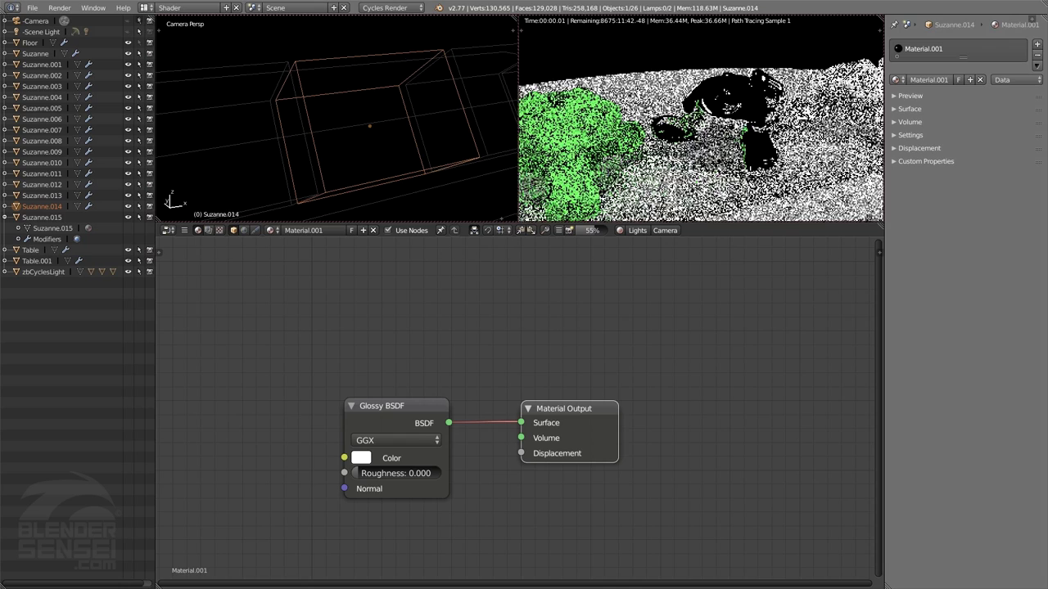
left_click_drag(356, 477, 411, 475)
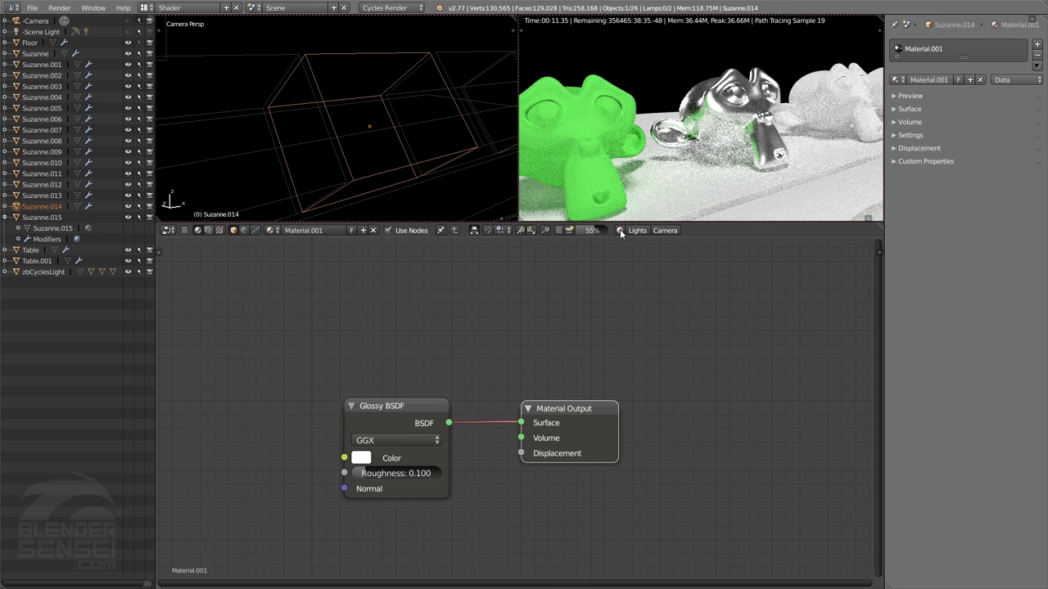
left_click(620, 230)
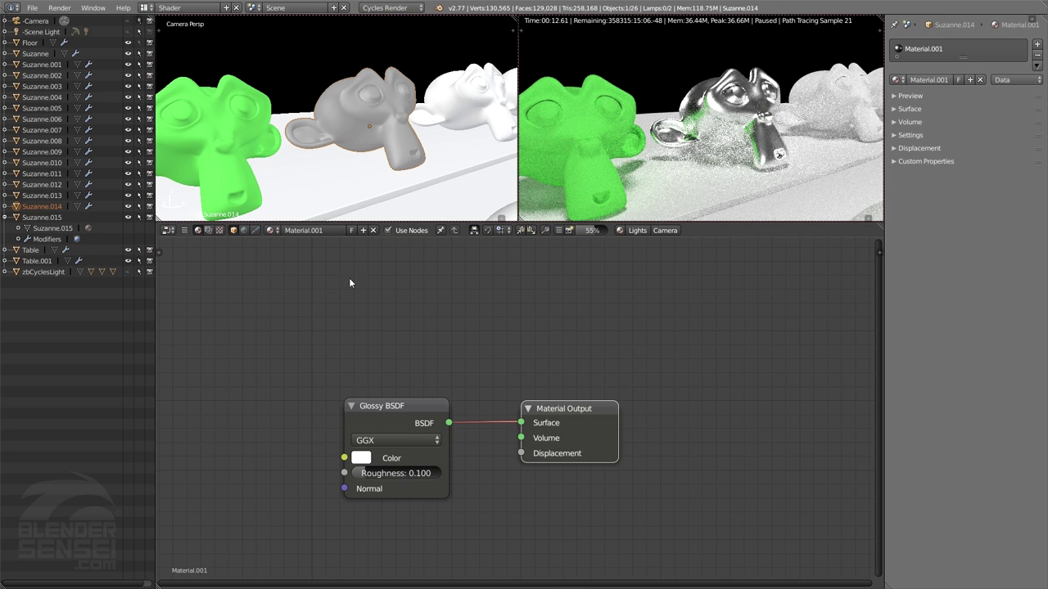
- Rename the second monkey head's material as Glossy Material
left_click(312, 232)
type("Glossy B")
type("aterial")
left_click(347, 320)
- Create a new material for the third monkey head and delete its default nodes
right_click(252, 123)
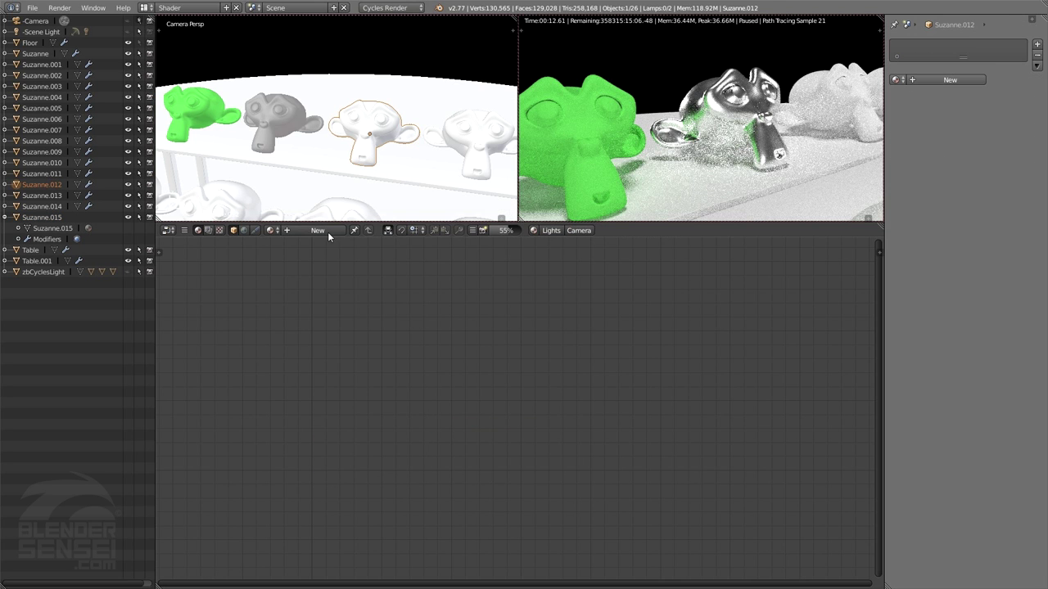
left_click(318, 230)
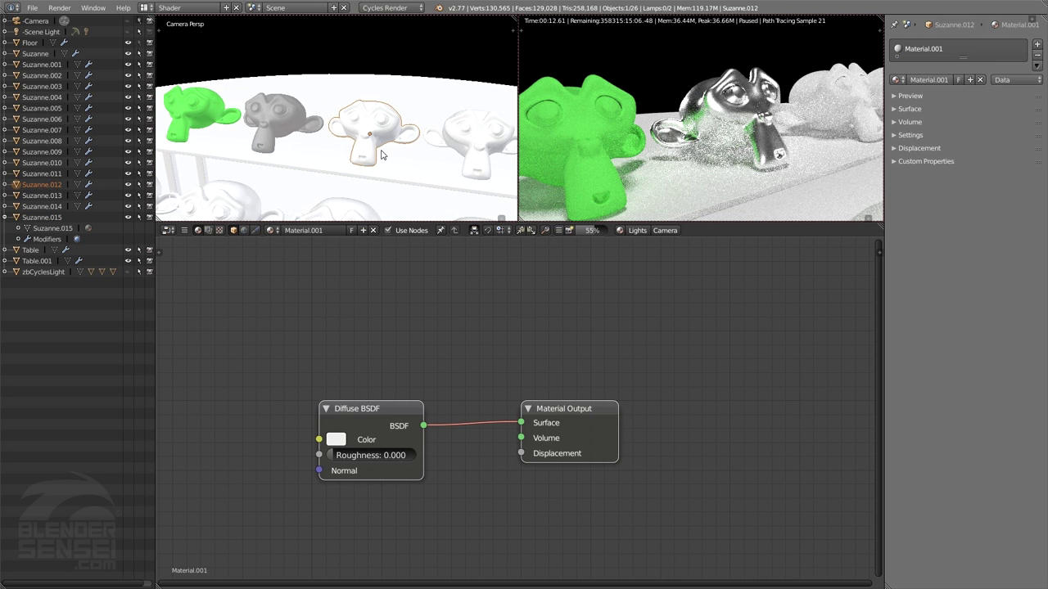
middle_click_drag(381, 150, 385, 155, "shift")
middle_click_drag(503, 304, 517, 309)
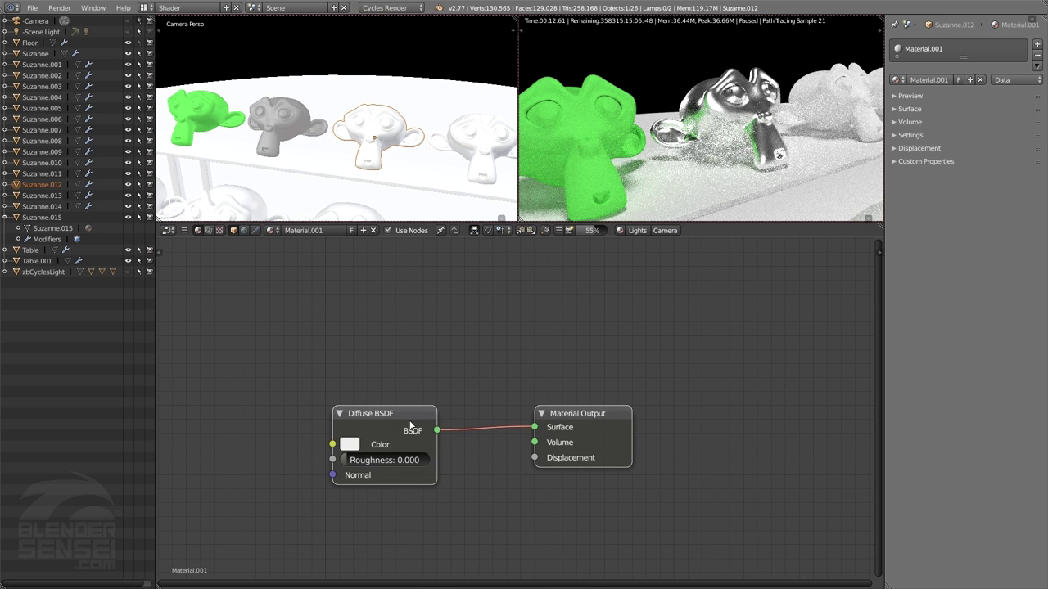
key("x")
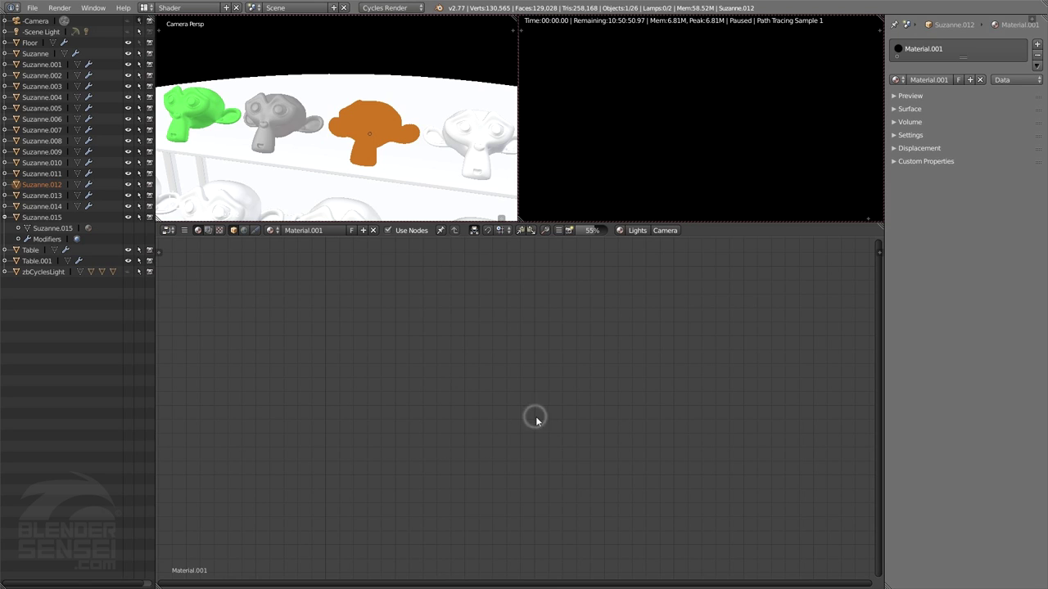
- Add a Material Output node to the third monkey head's empty node tree
key("shift+a")
mouse_move(538, 420)
mouse_move(515, 406)
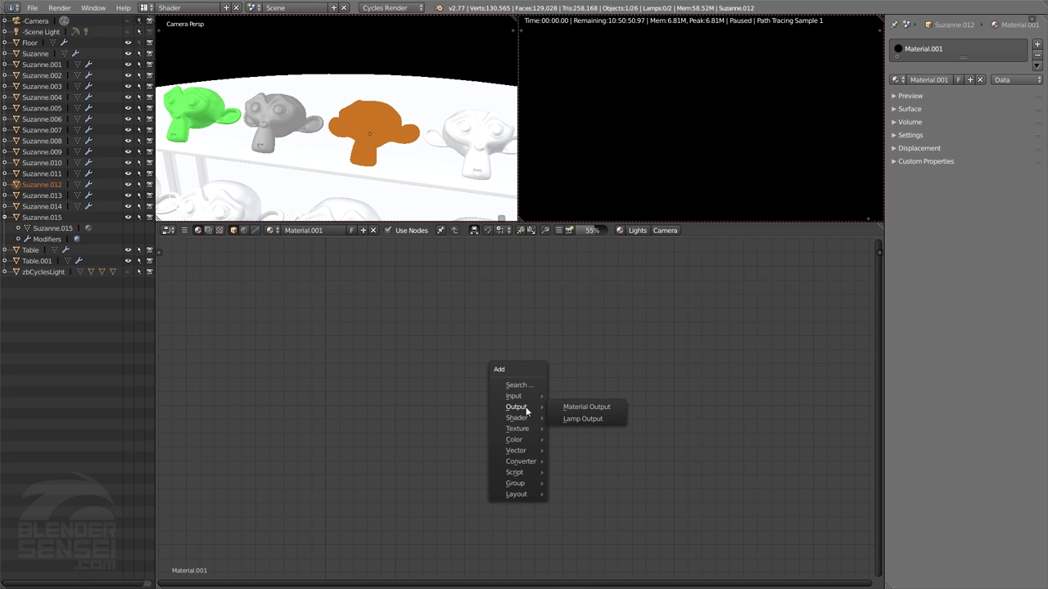
left_click(574, 405)
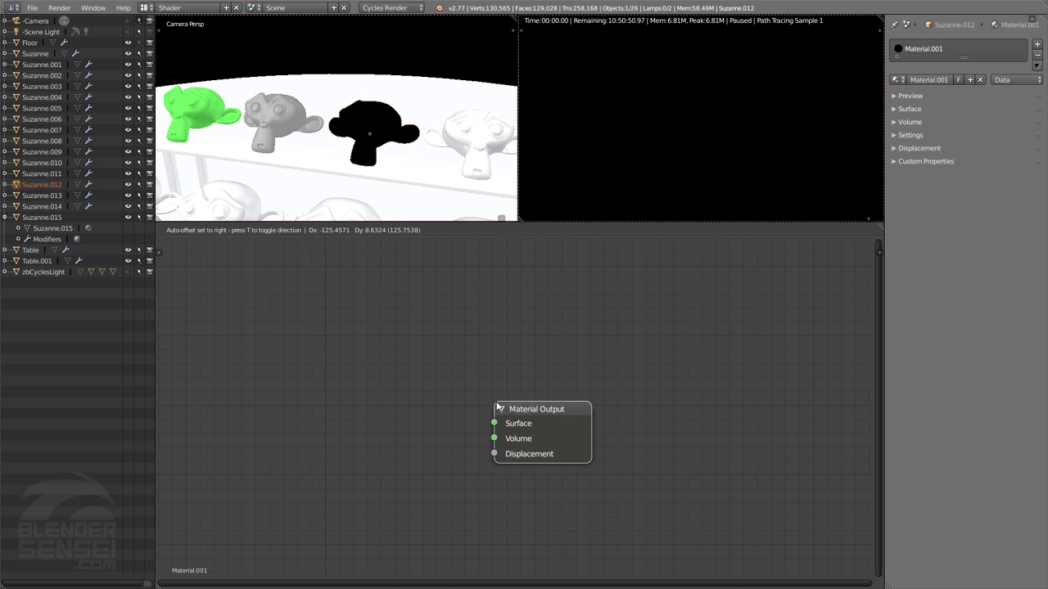
left_click(487, 396)
middle_click_drag(538, 354, 630, 358)
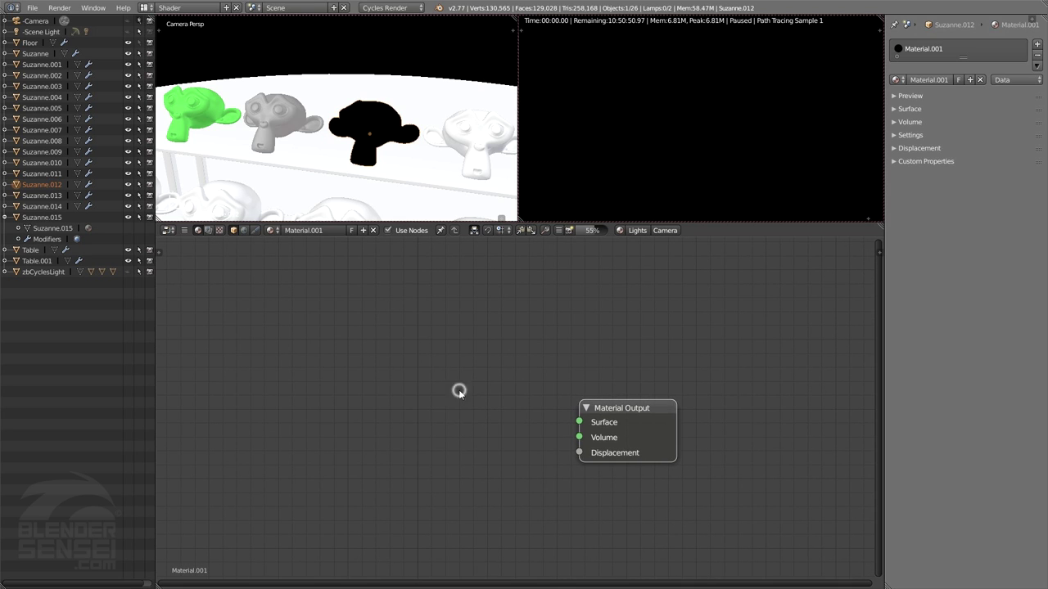
- Add a Transparent BSDF shader and connect it to the Surface input of the Material Output
key("shift+a")
mouse_move(459, 392)
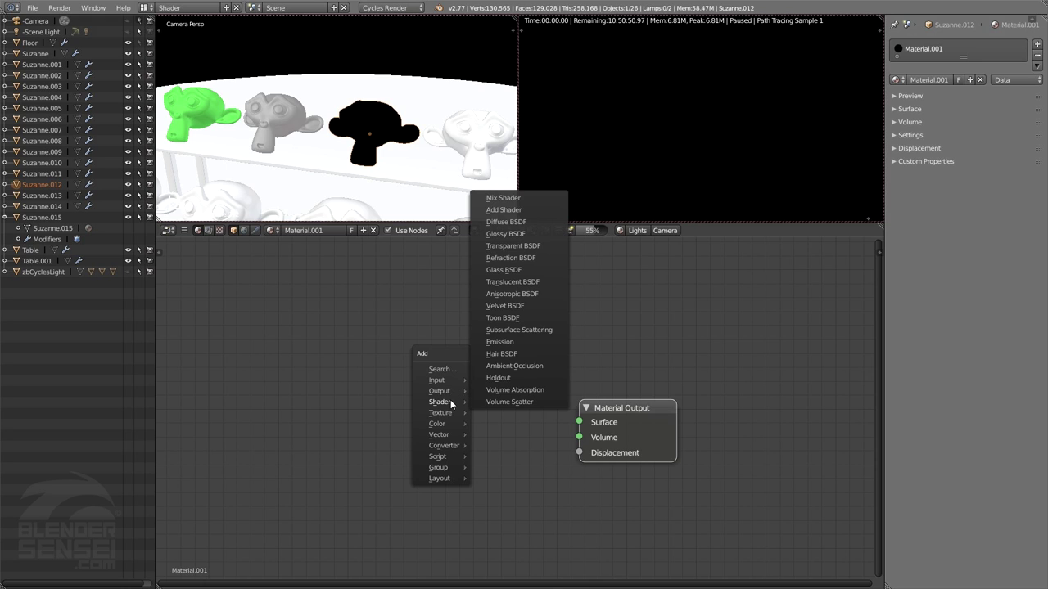
left_click(534, 244)
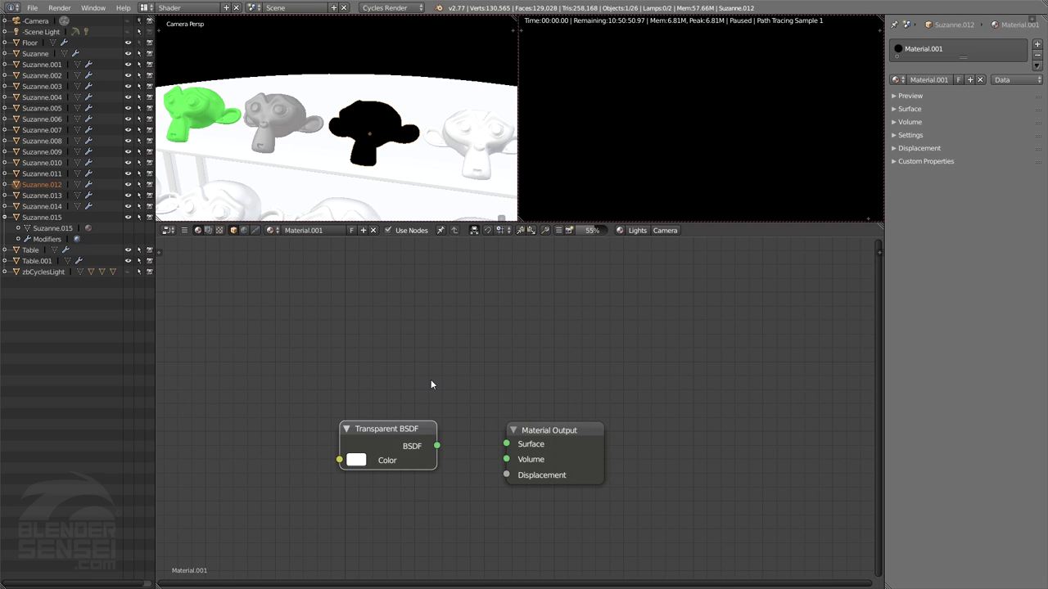
middle_click_drag(447, 396, 477, 377)
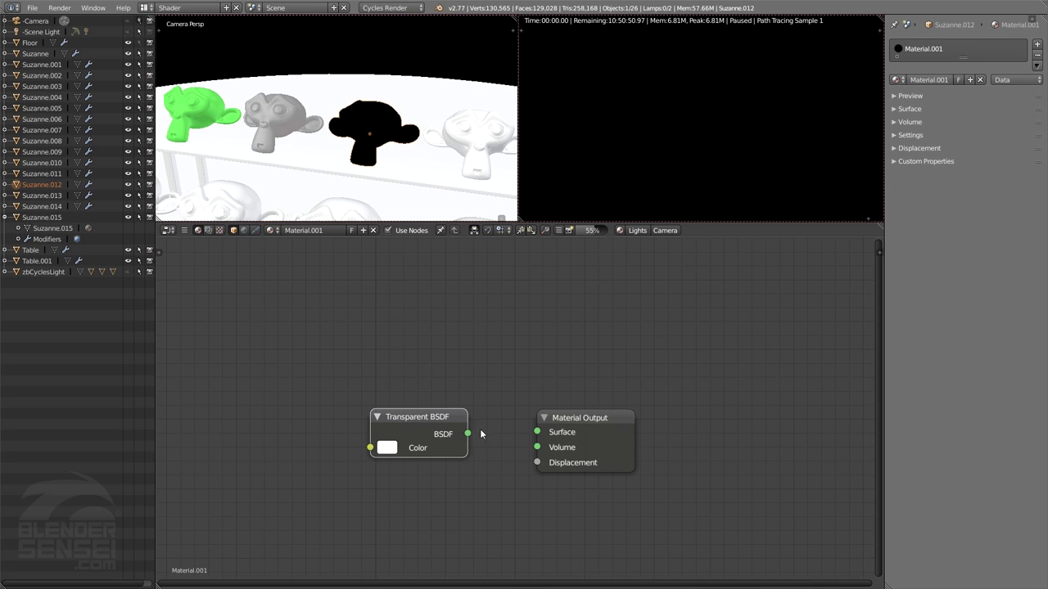
left_click_drag(466, 434, 537, 433)
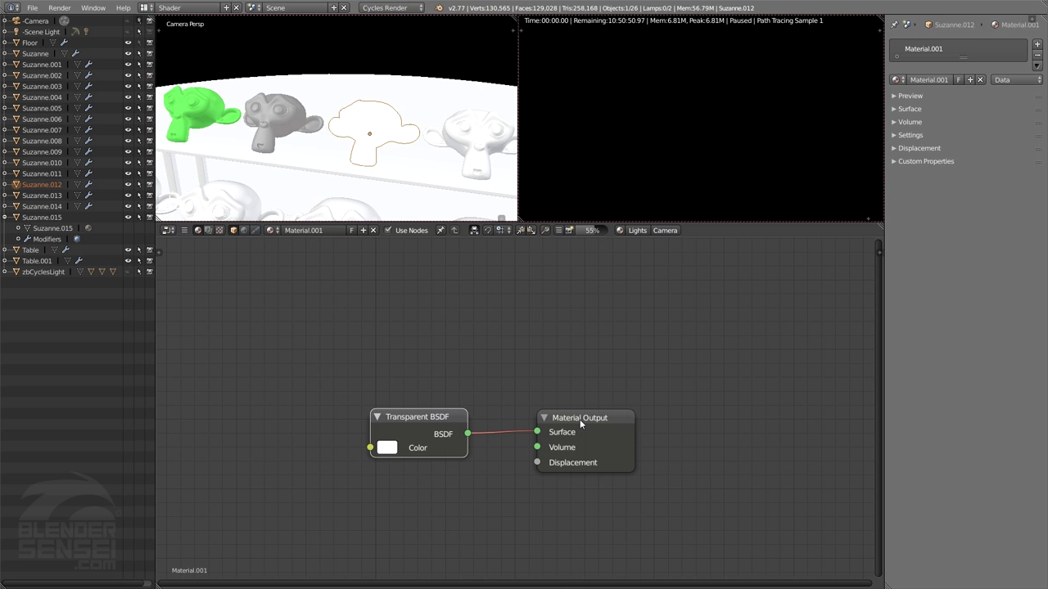
- Resume the live rendered preview and examine the transparent monkey head up close
left_click(620, 229)
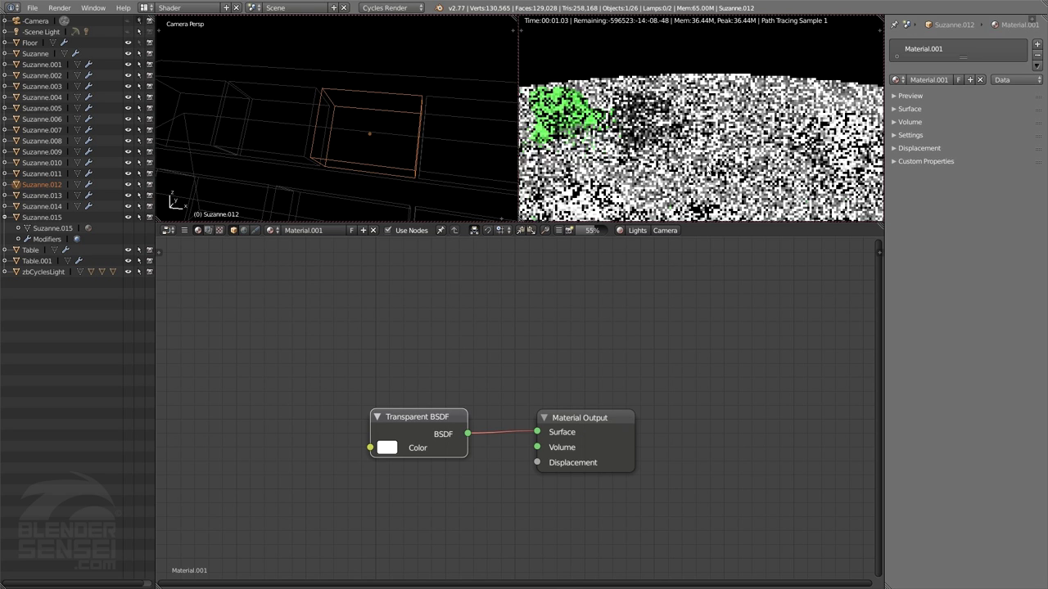
middle_click_drag(743, 150, 740, 146)
scroll(740, 151, "up", 2)
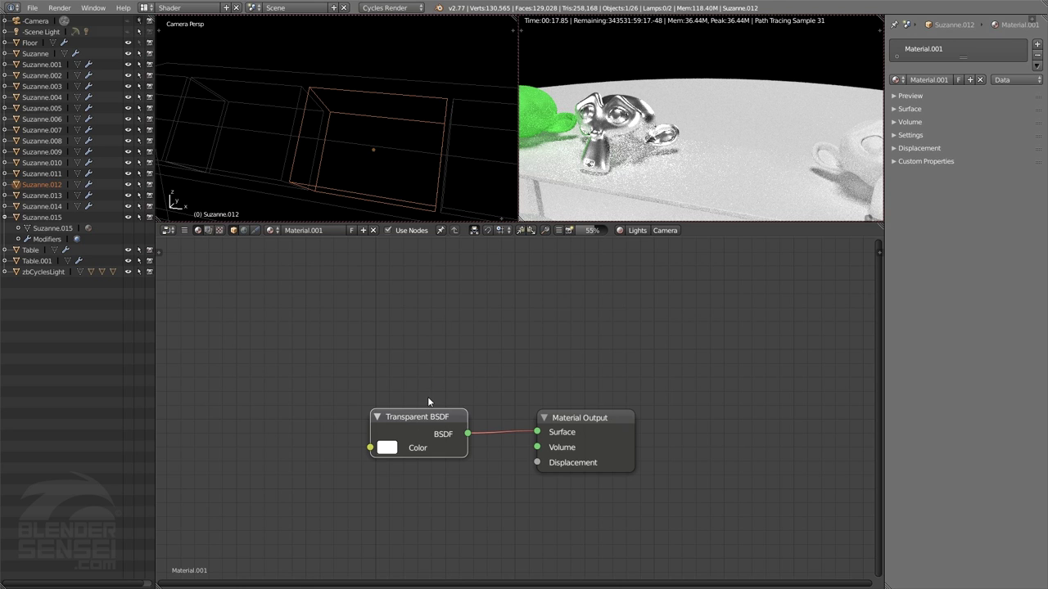
- Pause the rendered preview and add a Diffuse BSDF node above the Transparent BSDF in the third head's material
left_click(619, 230)
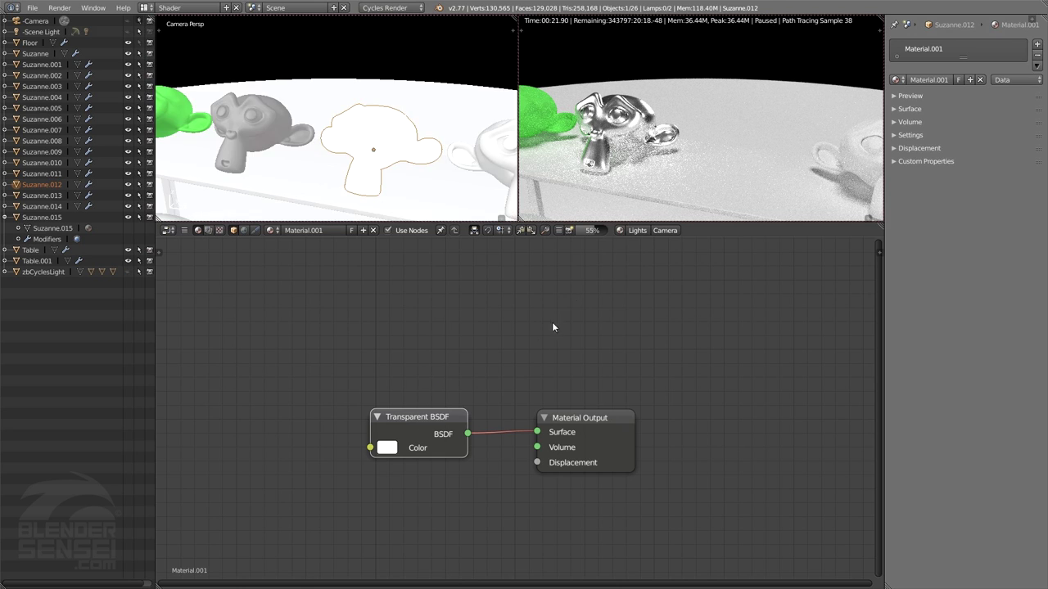
left_click_drag(428, 418, 328, 407)
key("shift+a")
mouse_move(480, 333)
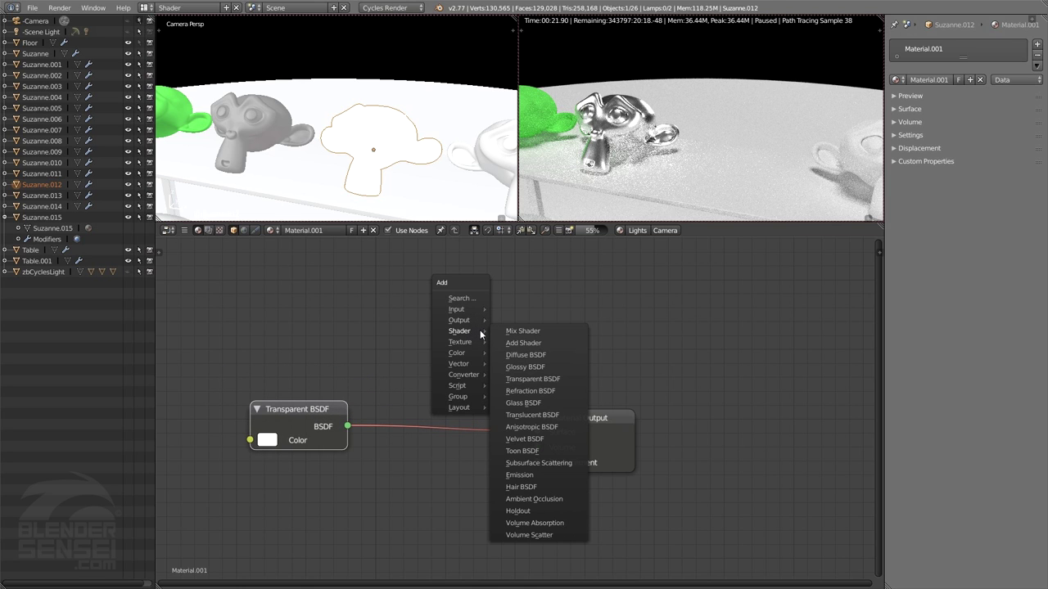
left_click(528, 357)
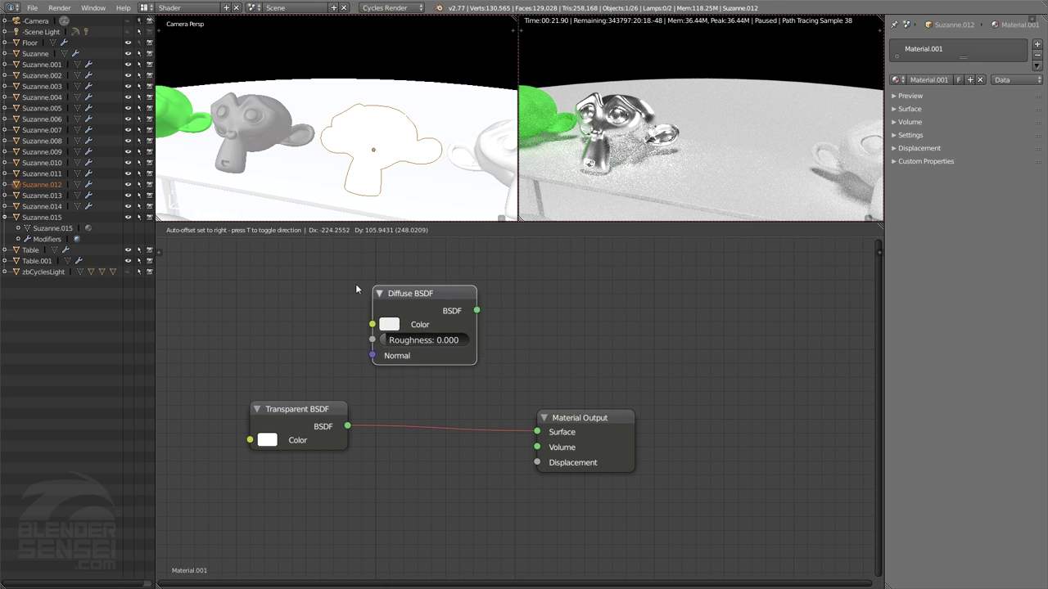
left_click(246, 316)
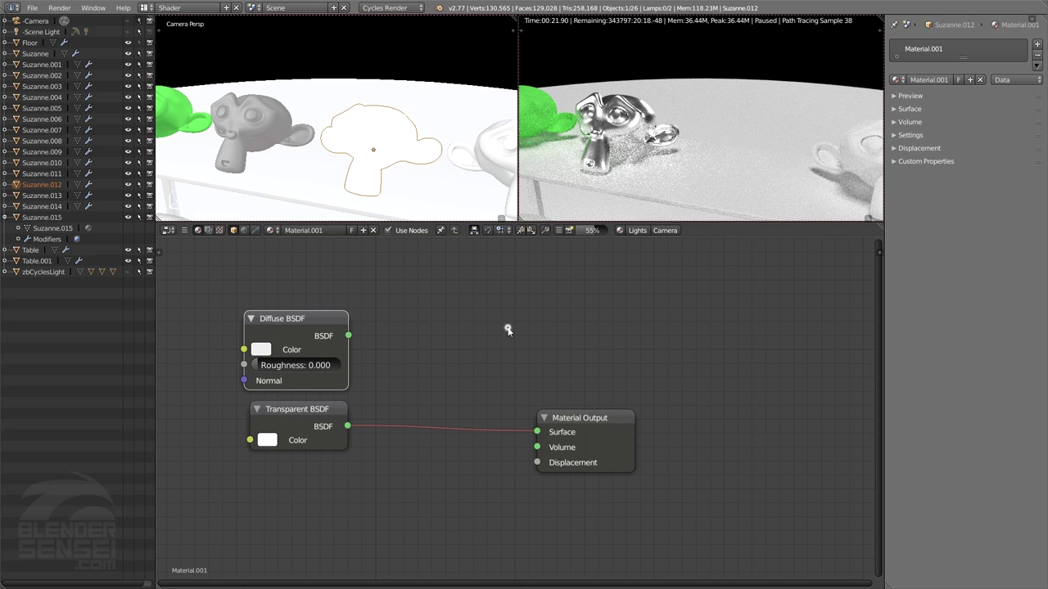
- Insert a Mix Shader node on the link between the Transparent BSDF and the Material Output
key("shift+a")
mouse_move(502, 330)
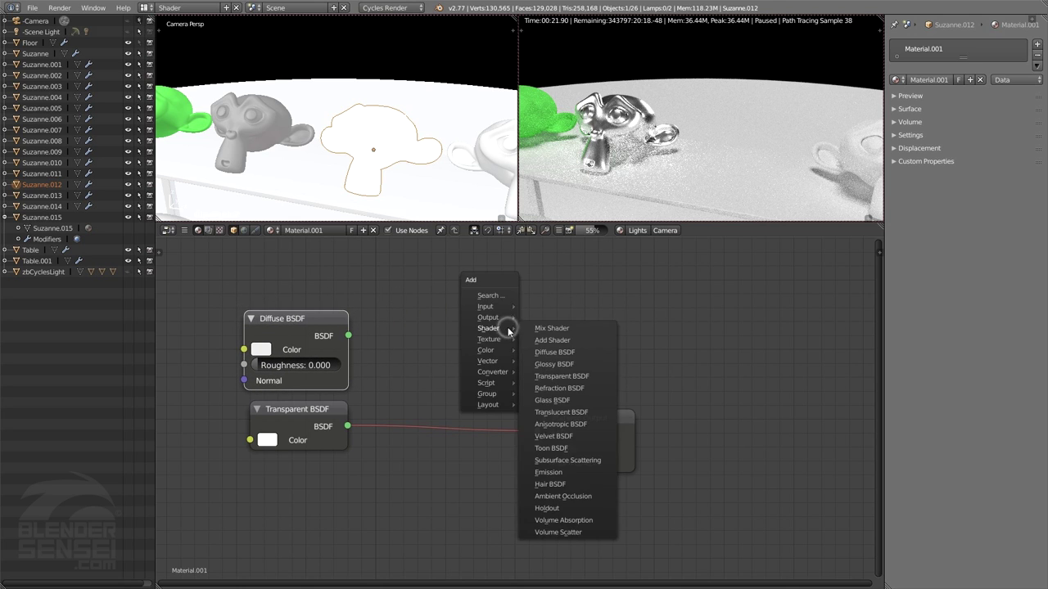
left_click(556, 329)
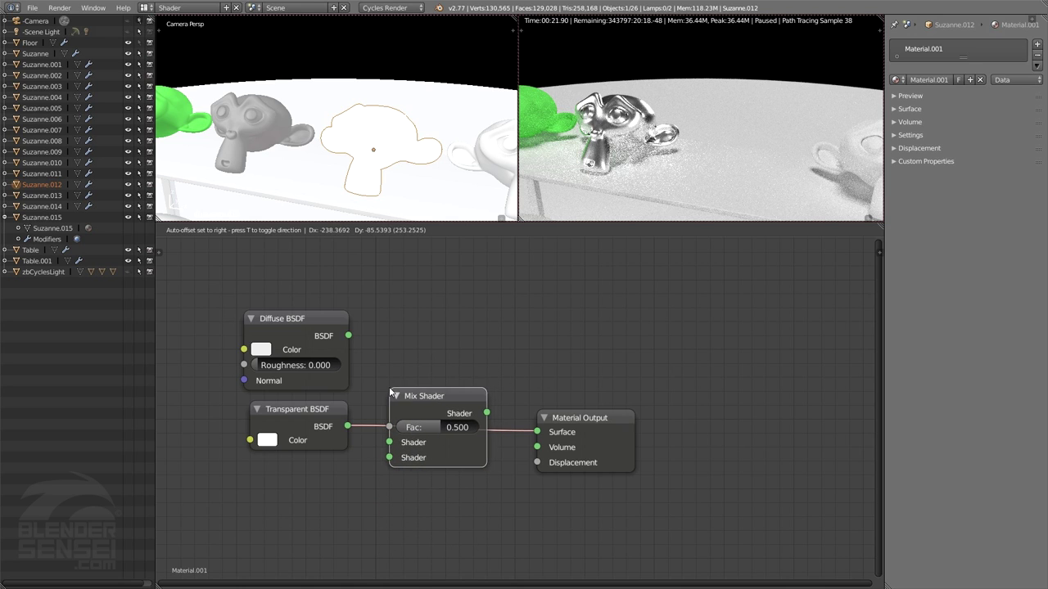
left_click(390, 386)
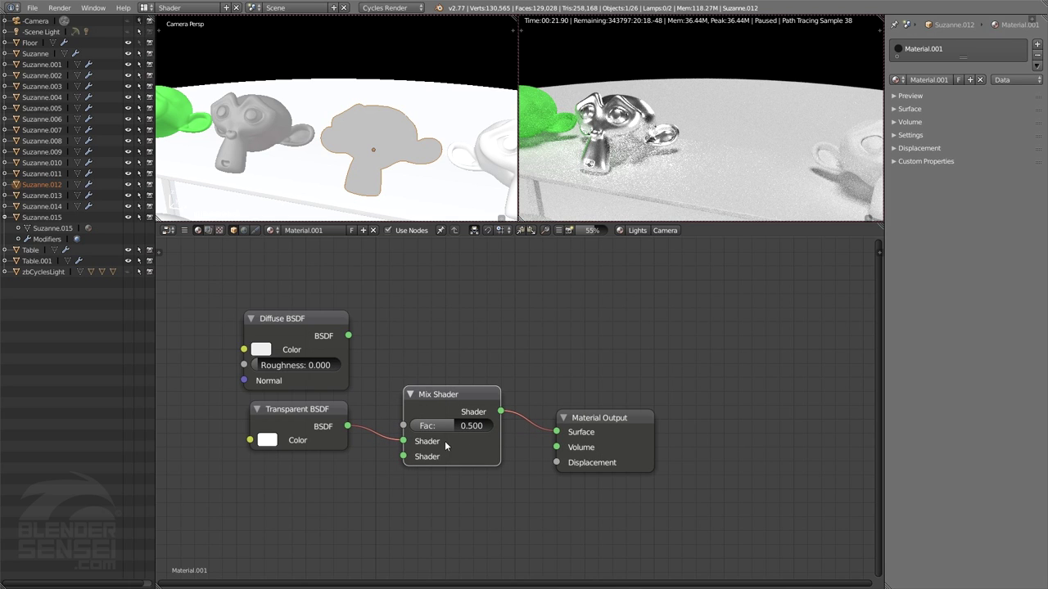
middle_click_drag(450, 343, 439, 346)
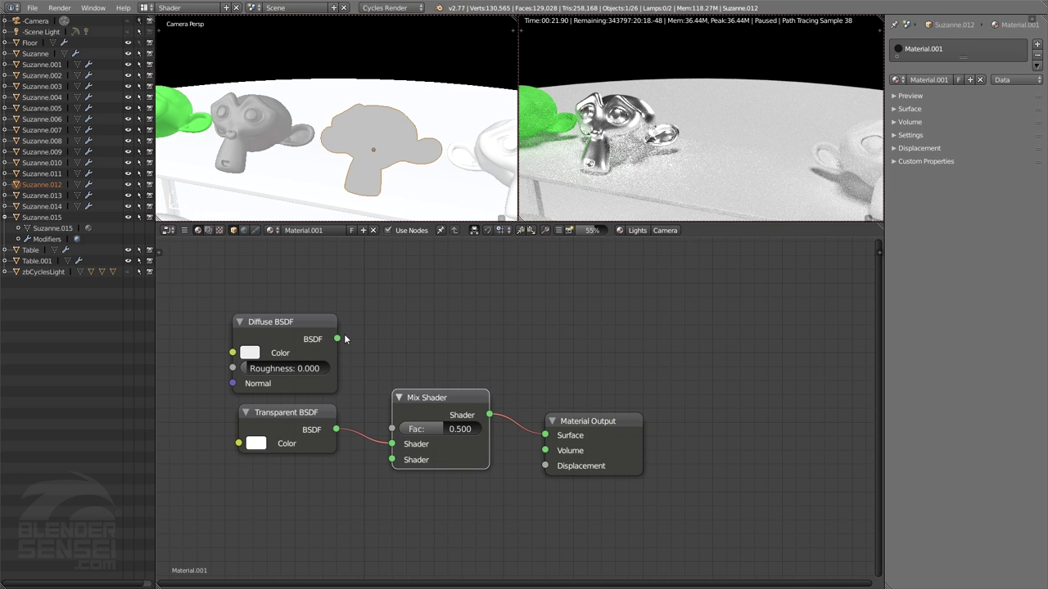
- Connect the Diffuse BSDF to the Mix Shader's second Shader input and place the node below the Transparent BSDF
left_click_drag(337, 338, 393, 461)
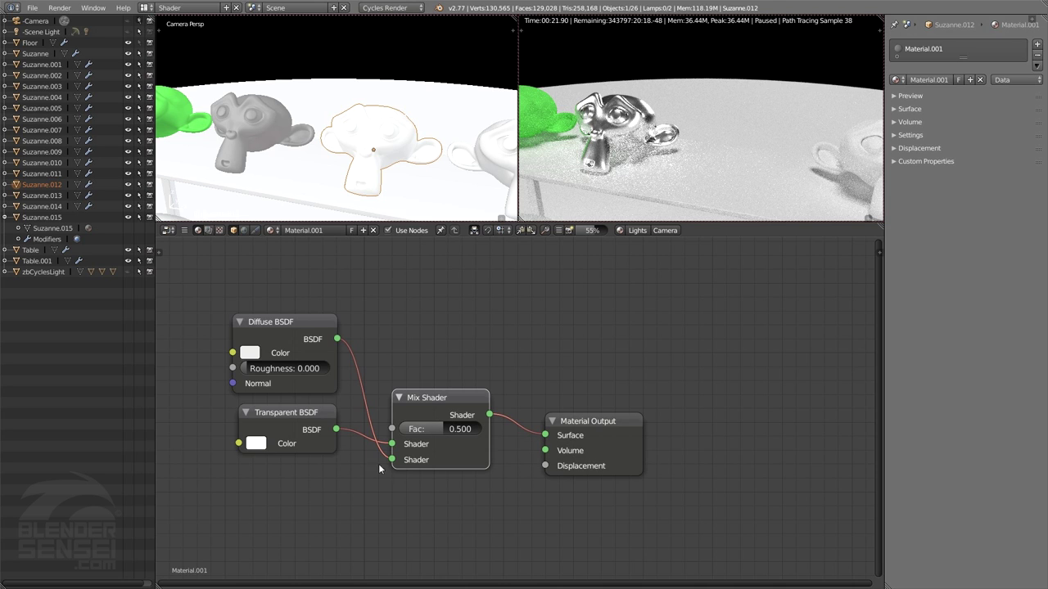
left_click_drag(306, 322, 303, 467)
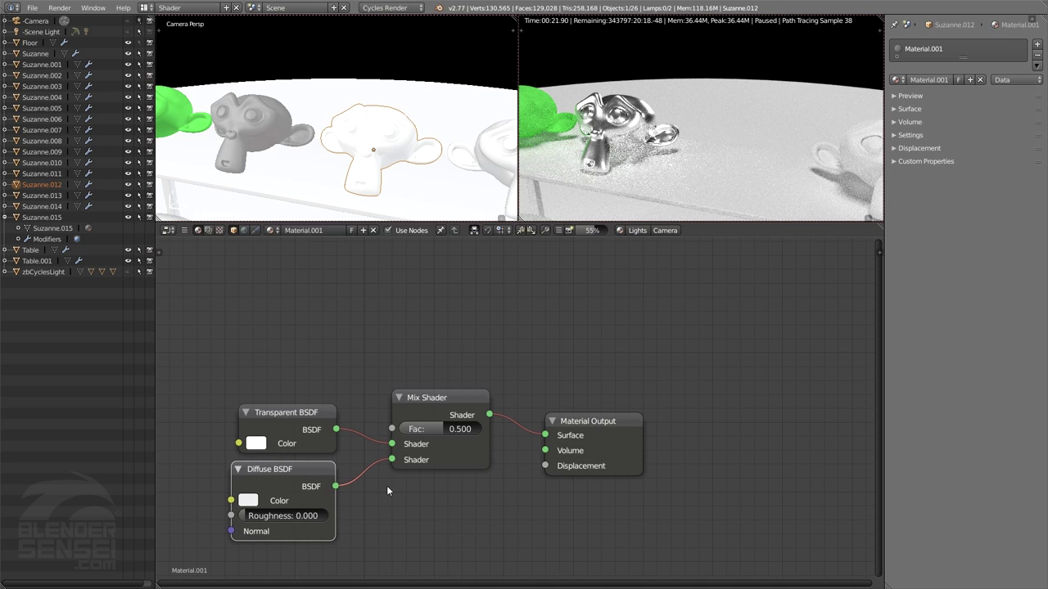
middle_click_drag(441, 325, 454, 324)
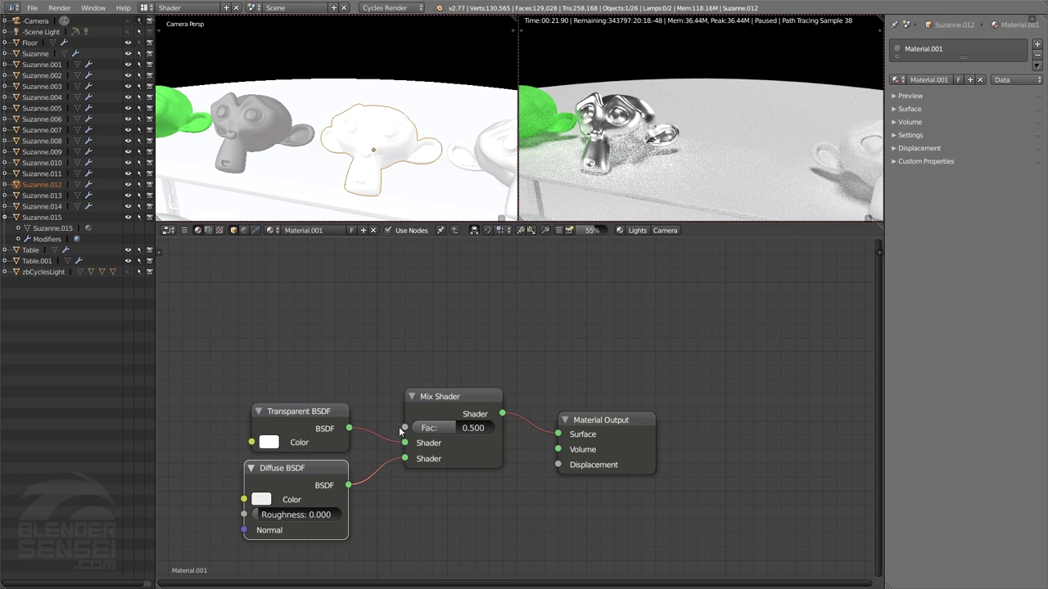
mouse_move(484, 338)
middle_mouse_down()
mouse_move(467, 340)
mouse_move(480, 334)
middle_mouse_up()
- Resume the rendered preview and set the Diffuse BSDF's colour to red, with the Mix Shader node nudged slightly lower
left_click(620, 231)
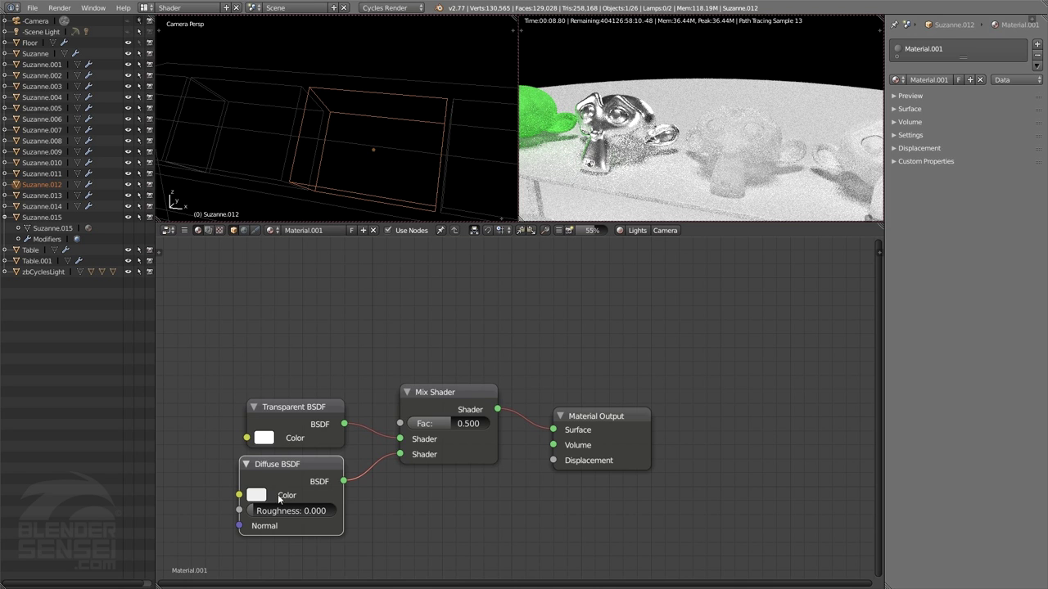
left_click(259, 498)
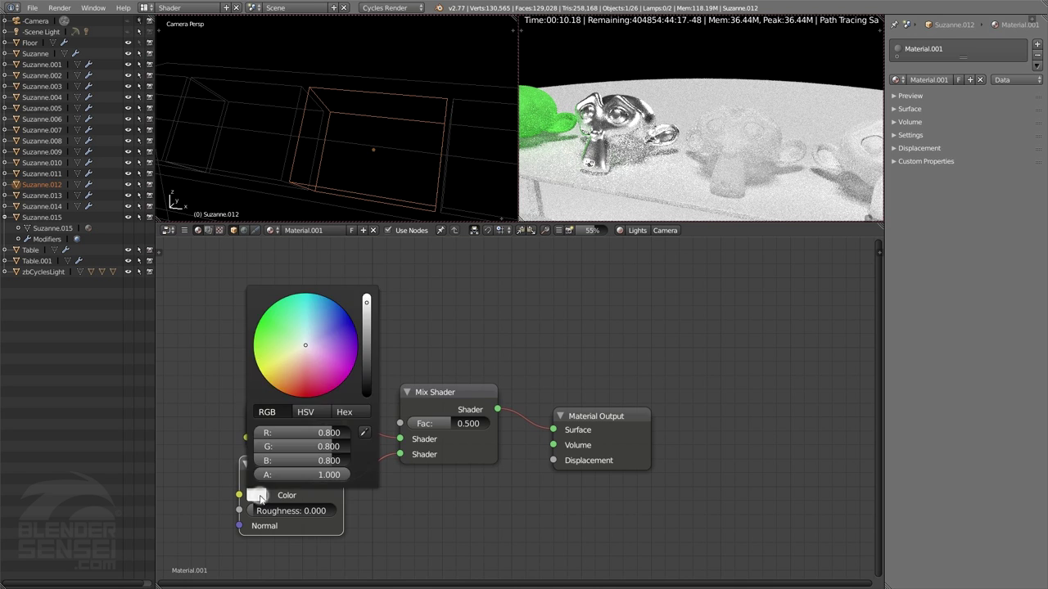
left_click_drag(306, 358, 305, 391)
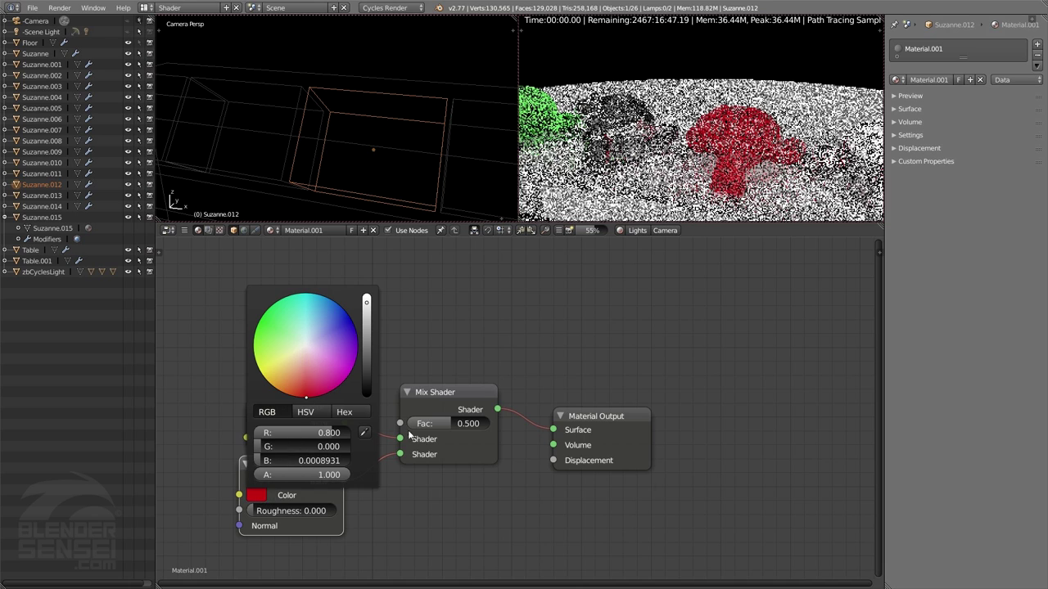
middle_click_drag(823, 176, 765, 161)
scroll(736, 157, "up", 2)
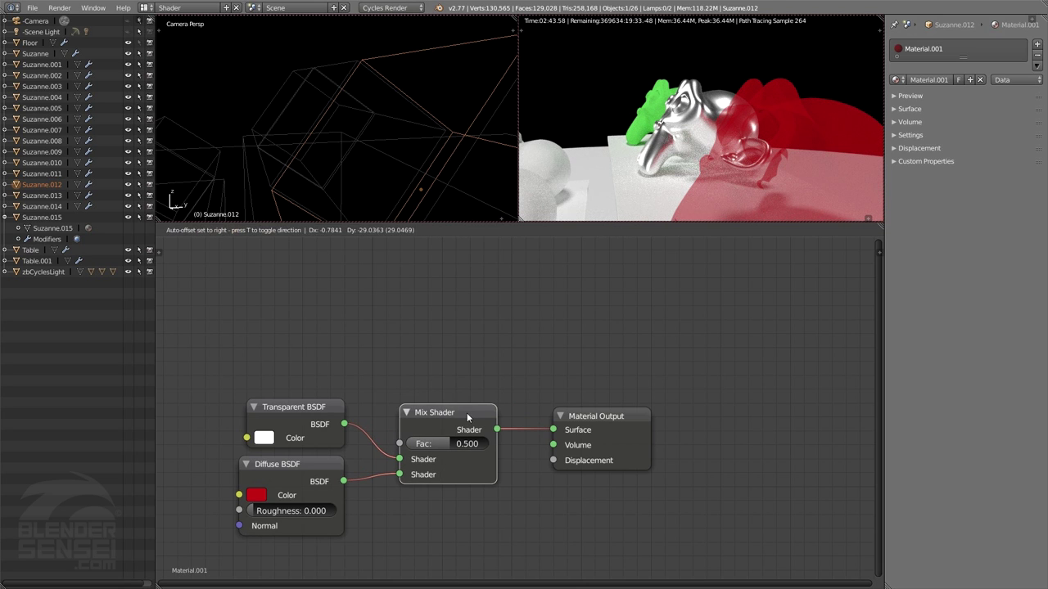
left_click_drag(467, 412, 467, 418)
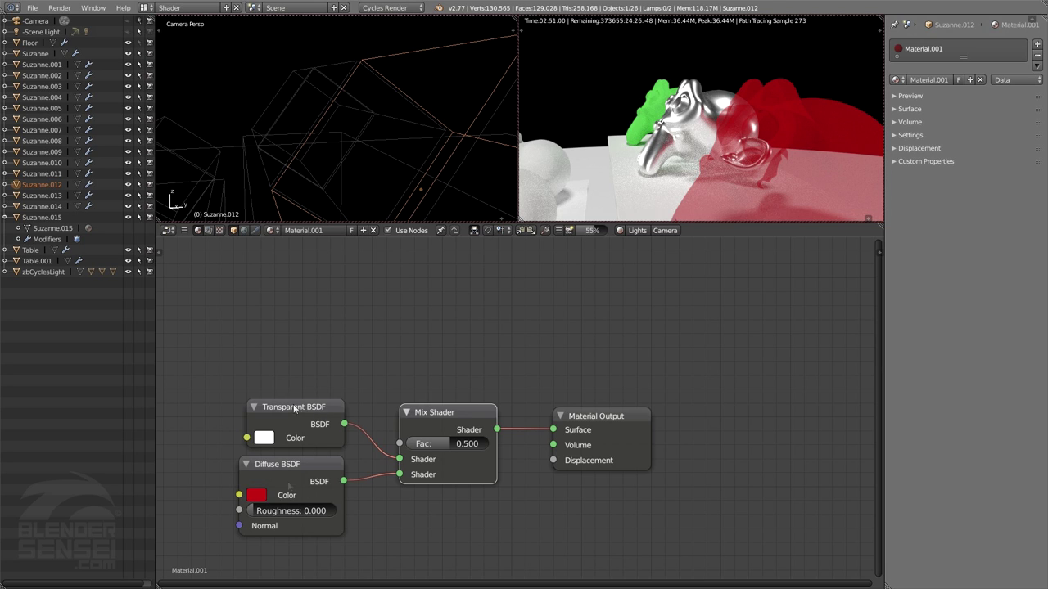
- Compare Mix Shader factors of 0.000, 0.800 and 0.473 on the red transparent head
left_click_drag(438, 448, 418, 444)
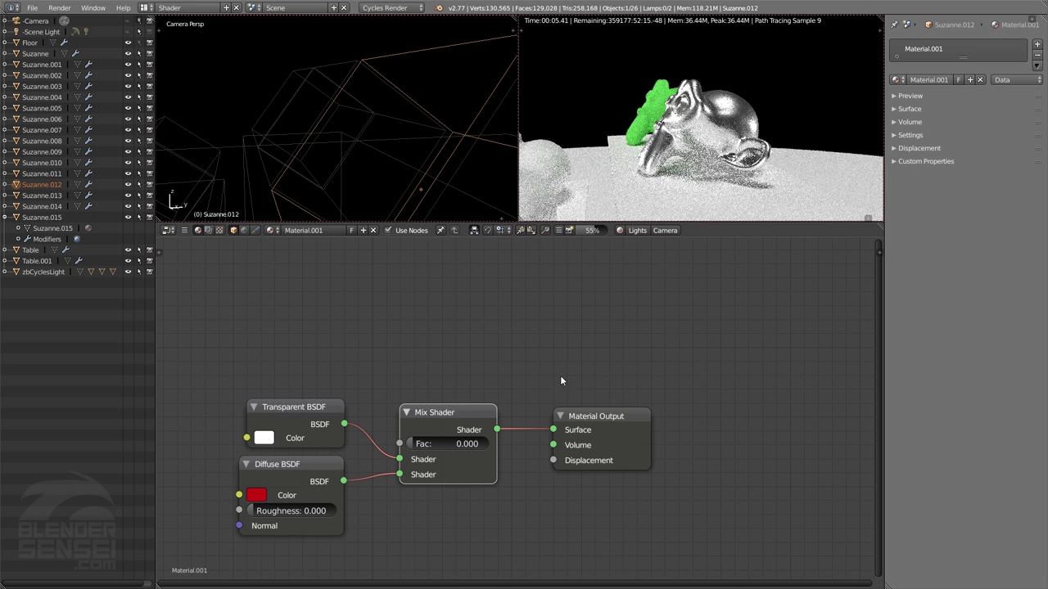
left_click_drag(433, 440, 467, 442)
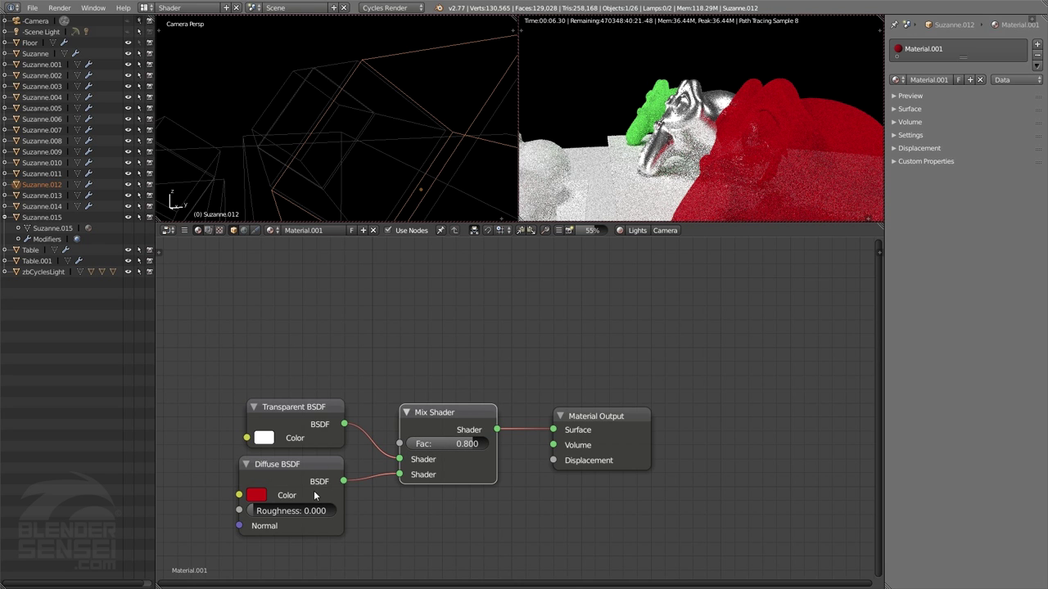
left_click_drag(468, 444, 451, 444)
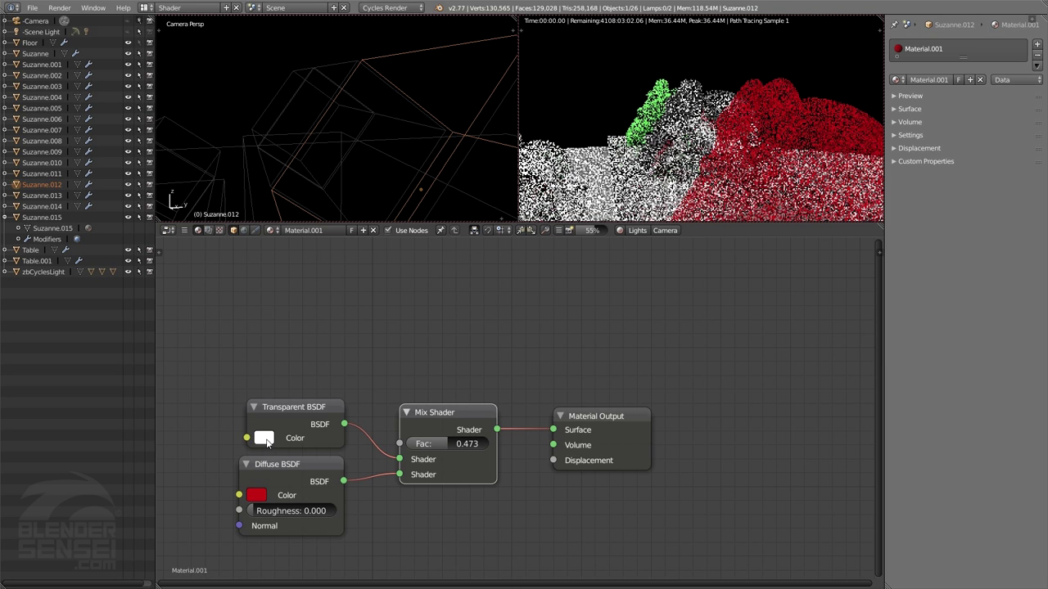
- Set the Transparent BSDF's colour to pure blue and the Mix Shader factor to 0.245
left_click(263, 439)
left_click_drag(329, 279, 405, 237)
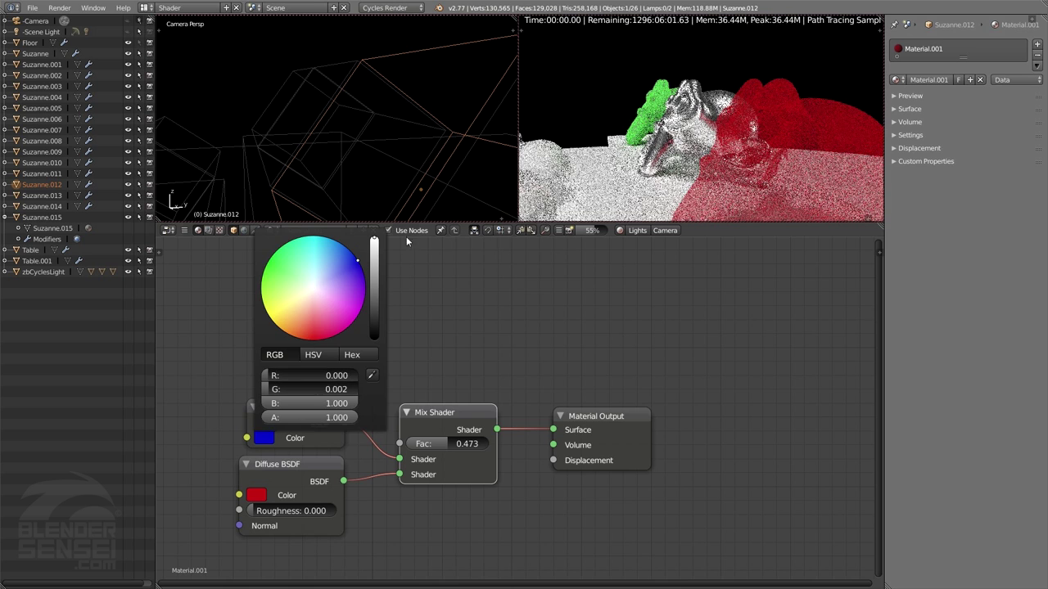
middle_click_drag(747, 153, 668, 103)
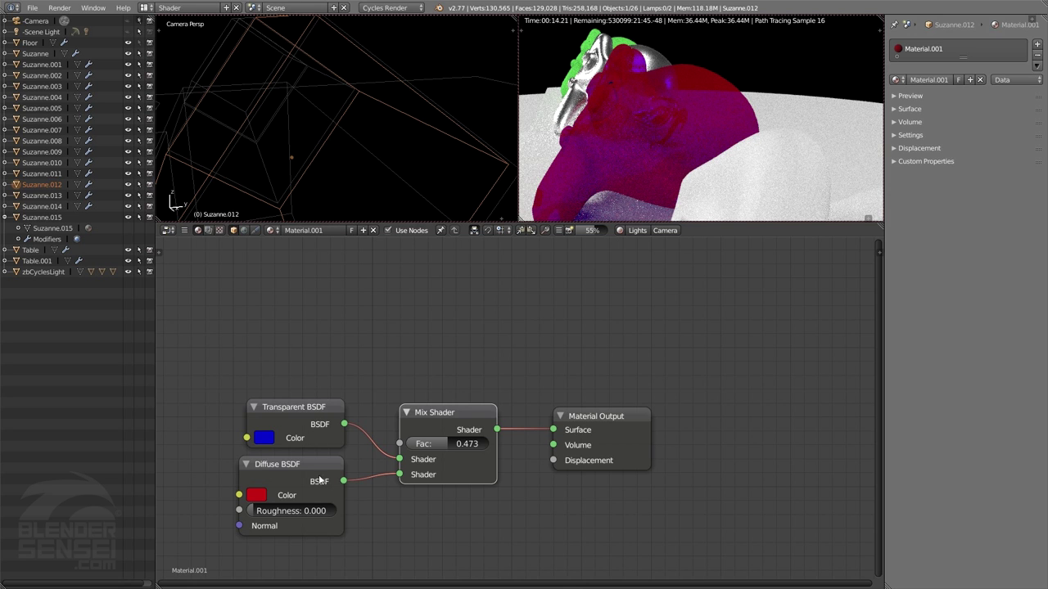
left_click_drag(440, 445, 421, 445)
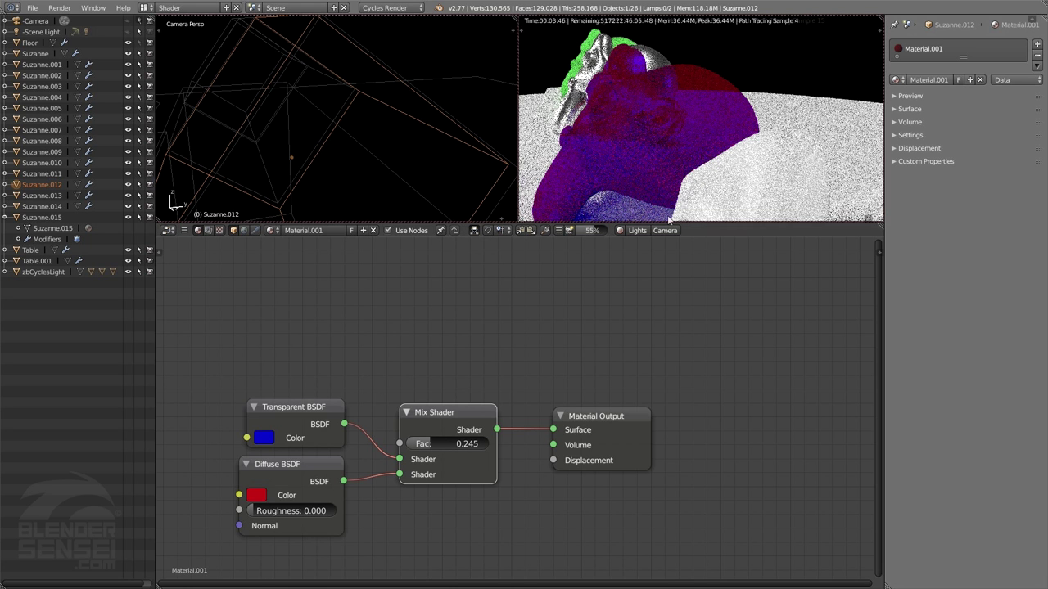
- Pause the rendered preview and review the materials of the green diffuse head and the grey glossy head
left_click(620, 231)
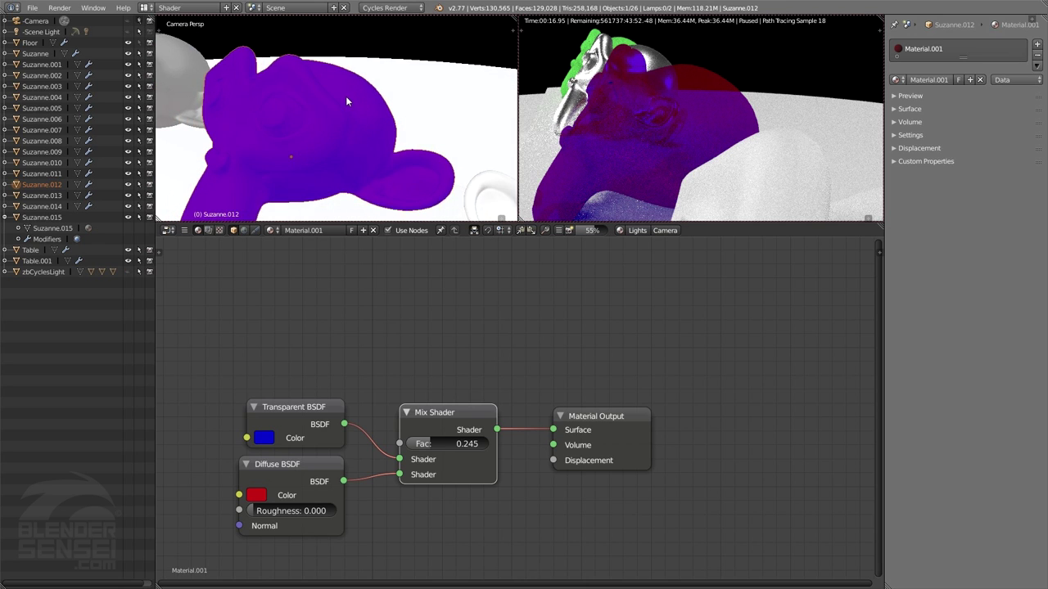
scroll(346, 102, "down", 2)
middle_click_drag(346, 101, 422, 138, "shift")
left_click(319, 231)
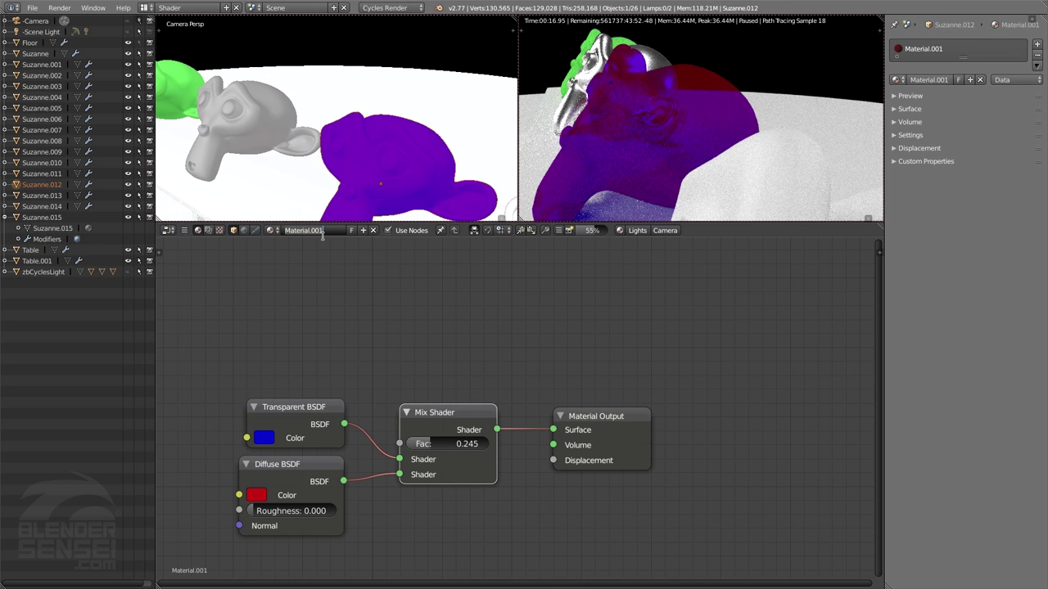
middle_click_drag(317, 123, 241, 104)
right_click(241, 104)
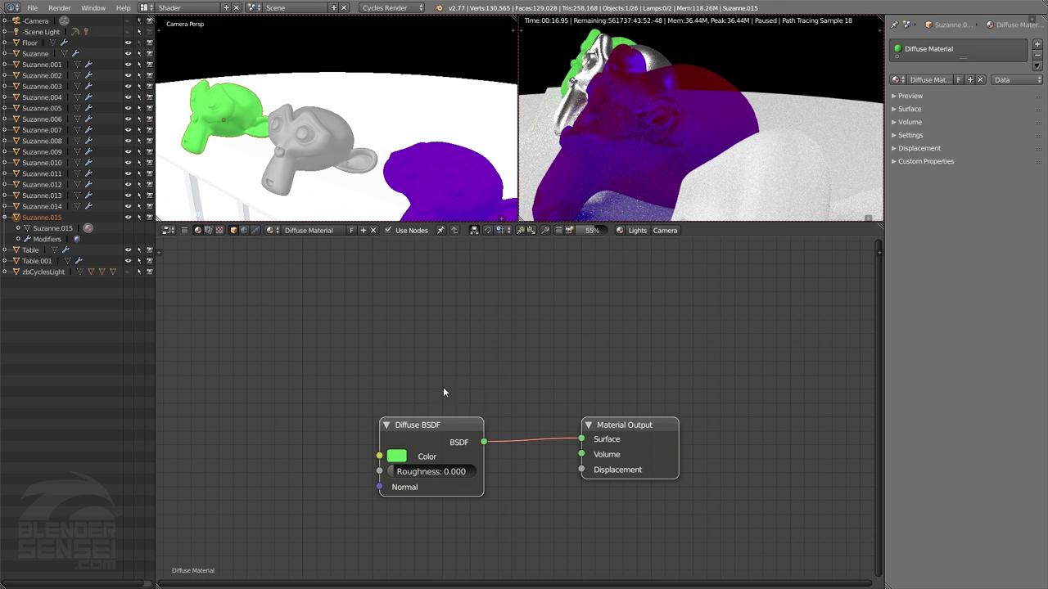
right_click(300, 143)
- Rename the third monkey head's material to "Transparent Material"
right_click(452, 168)
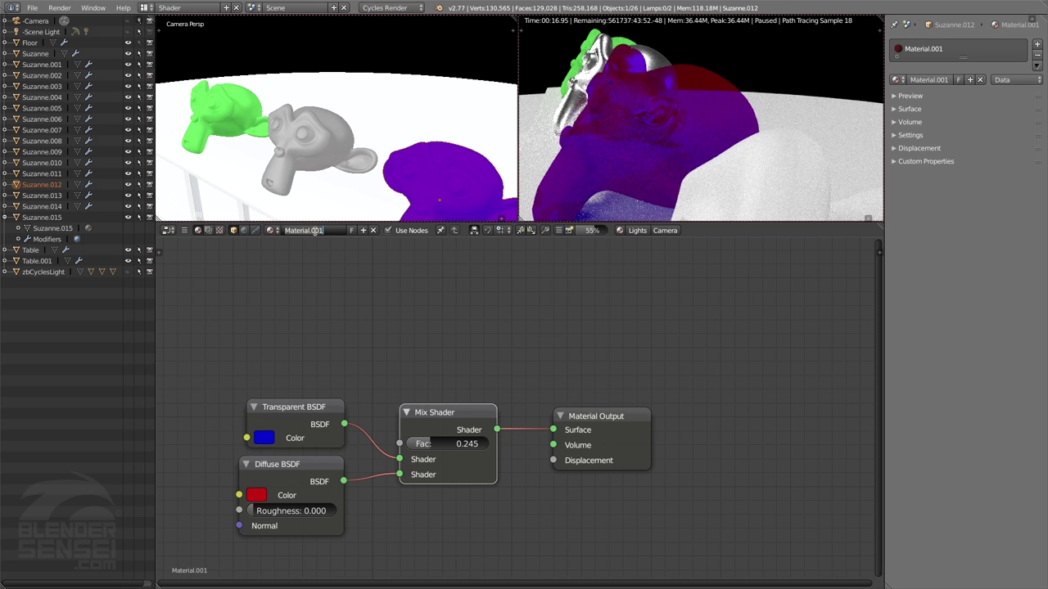
double_click(314, 231)
type("Transparent Material")
key("Return")
- Create a new material for the fourth monkey head and delete its default Diffuse BSDF node
scroll(391, 106, "down", 3)
right_click(411, 137)
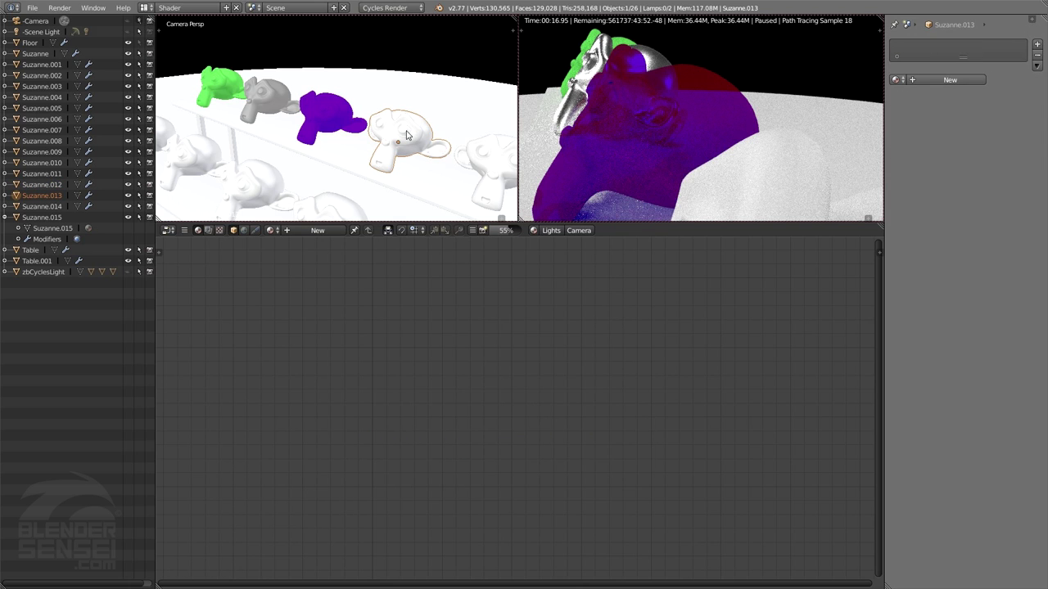
left_click(319, 231)
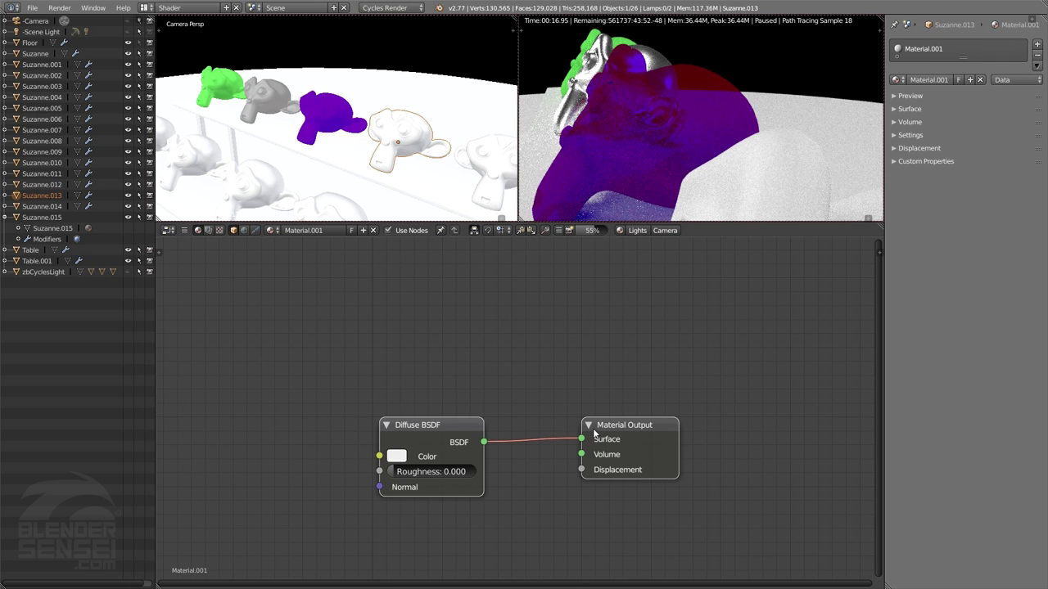
left_click(453, 429)
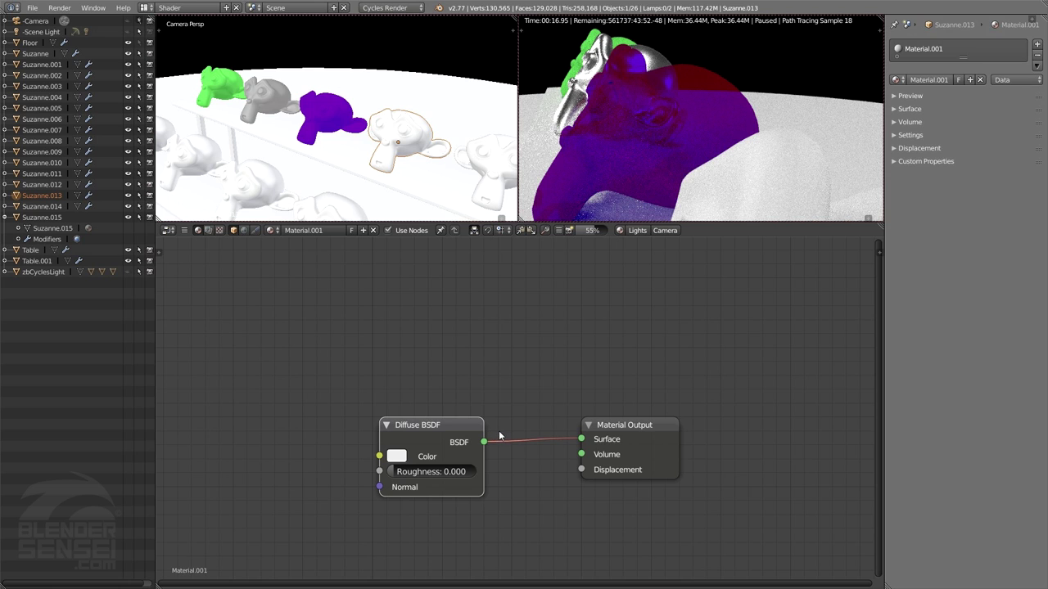
key("x")
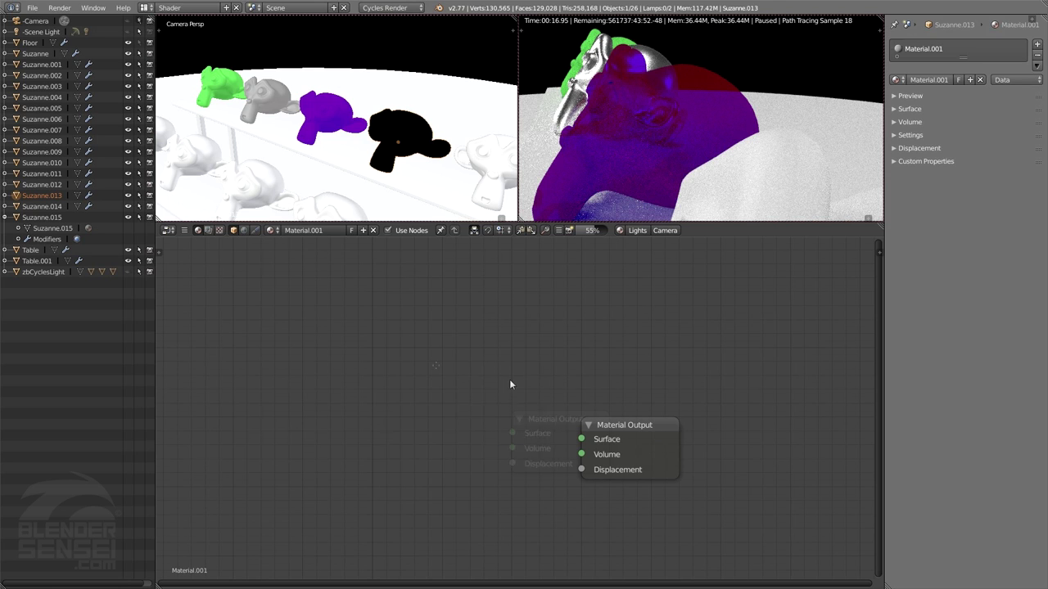
- Add a Refraction BSDF node beside the Material Output in the fourth head's material
key("Home")
key("shift+a")
left_click(372, 419)
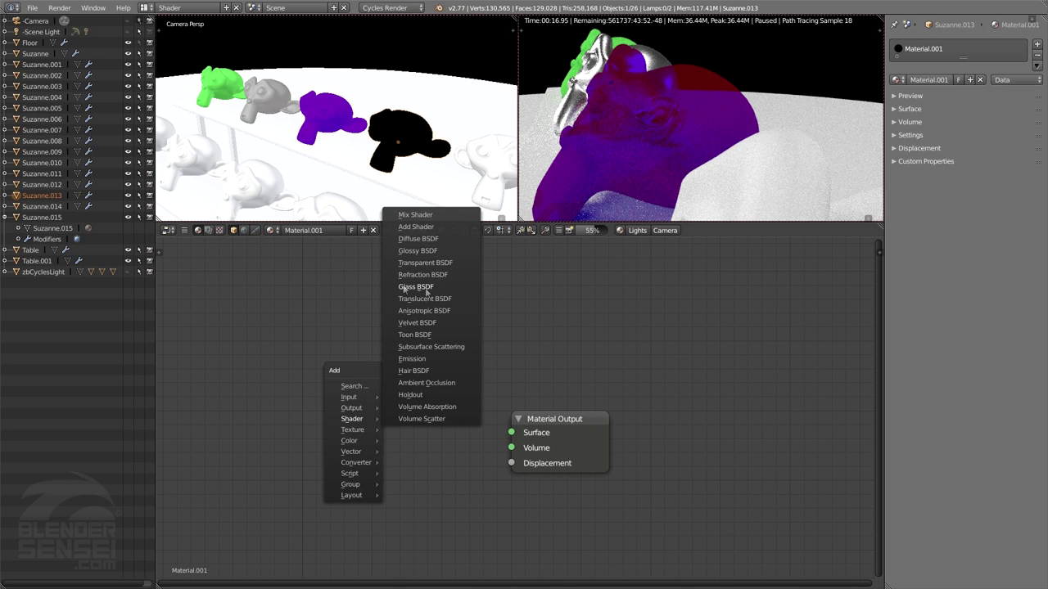
left_click(424, 276)
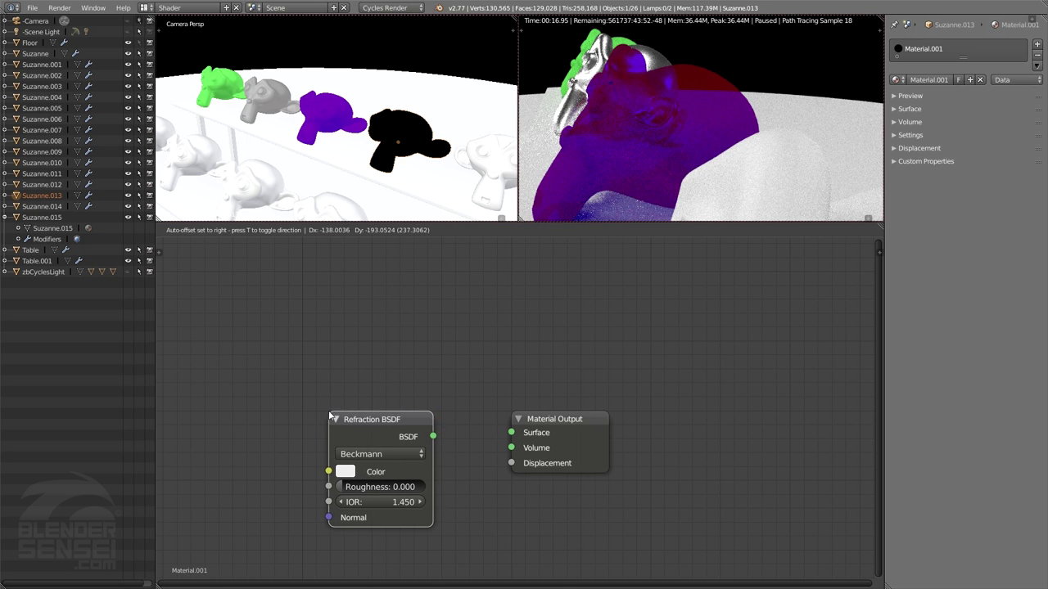
left_click(330, 417)
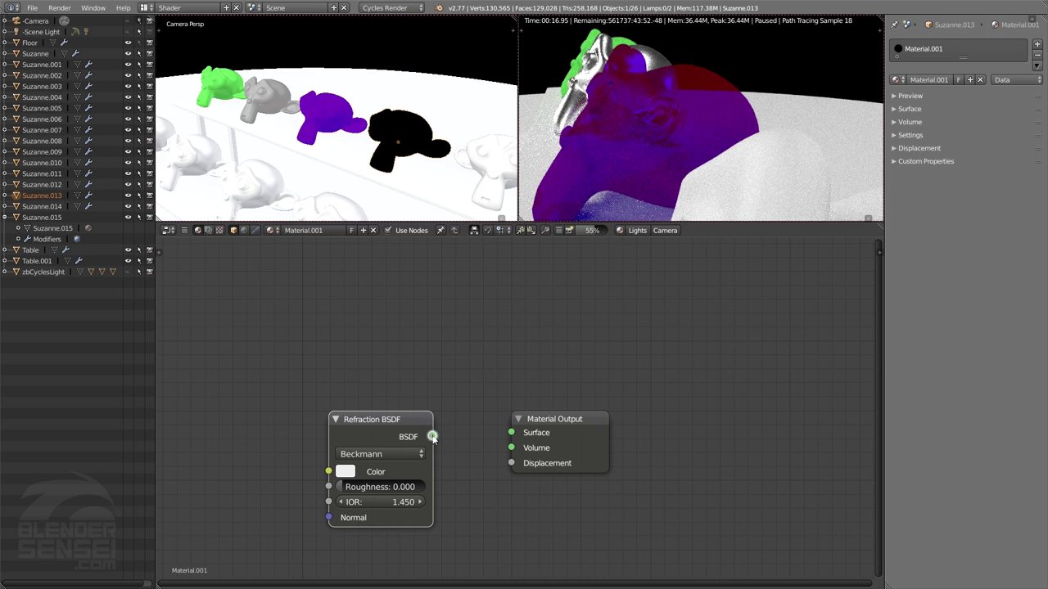
- Connect the Refraction BSDF to the Material Output's Surface input and resume the rendered preview
left_click_drag(433, 437, 516, 434)
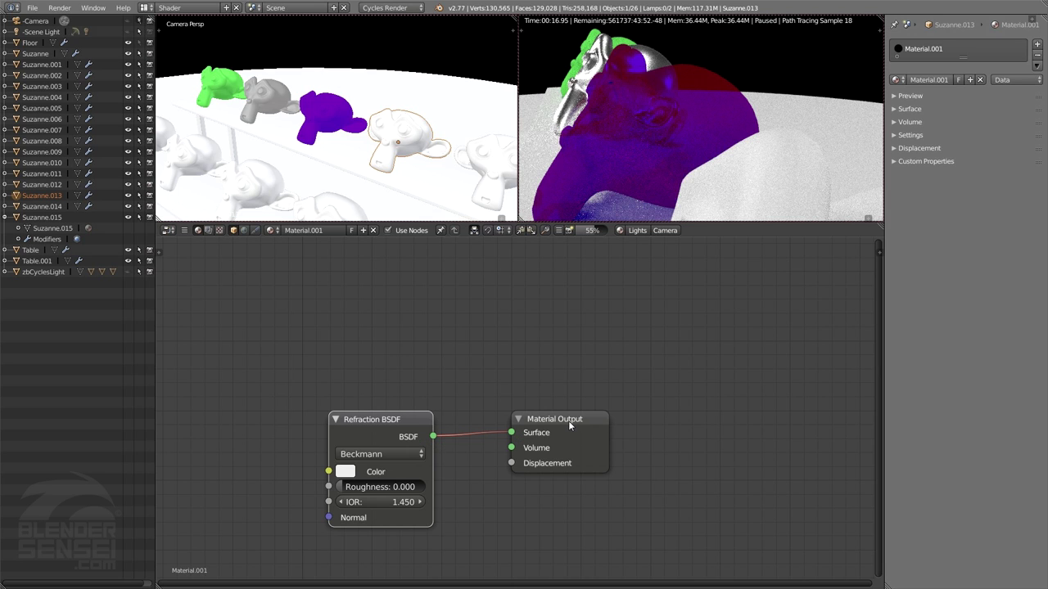
left_click(622, 231)
key("KP_0")
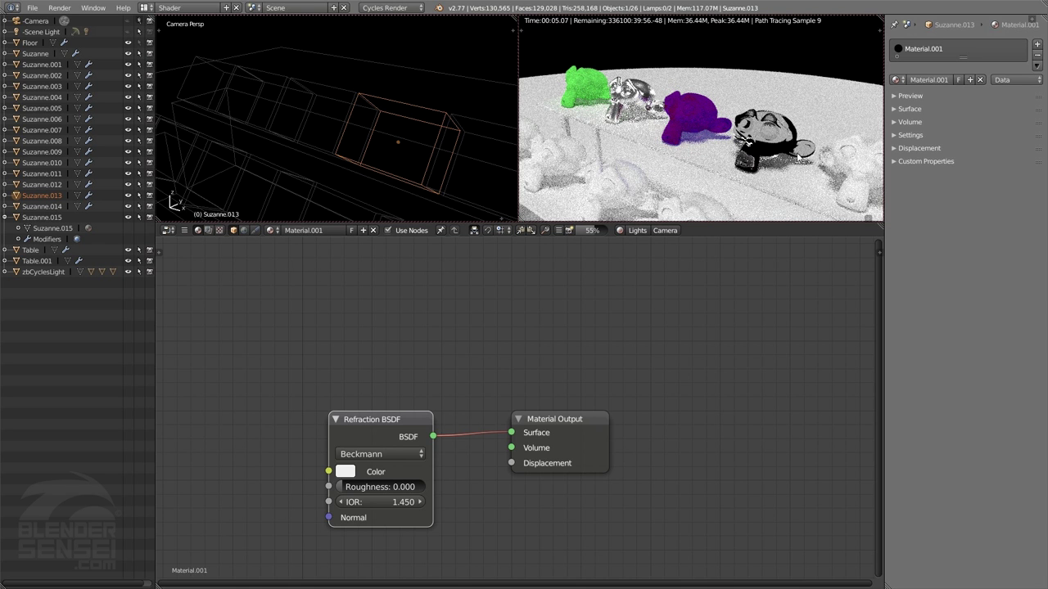
- Set the fourth head's Refraction BSDF roughness to 0.067 and its IOR to 1.150
middle_click_drag(755, 149, 721, 133)
scroll(757, 150, "up", 2)
scroll(721, 134, "up", 3)
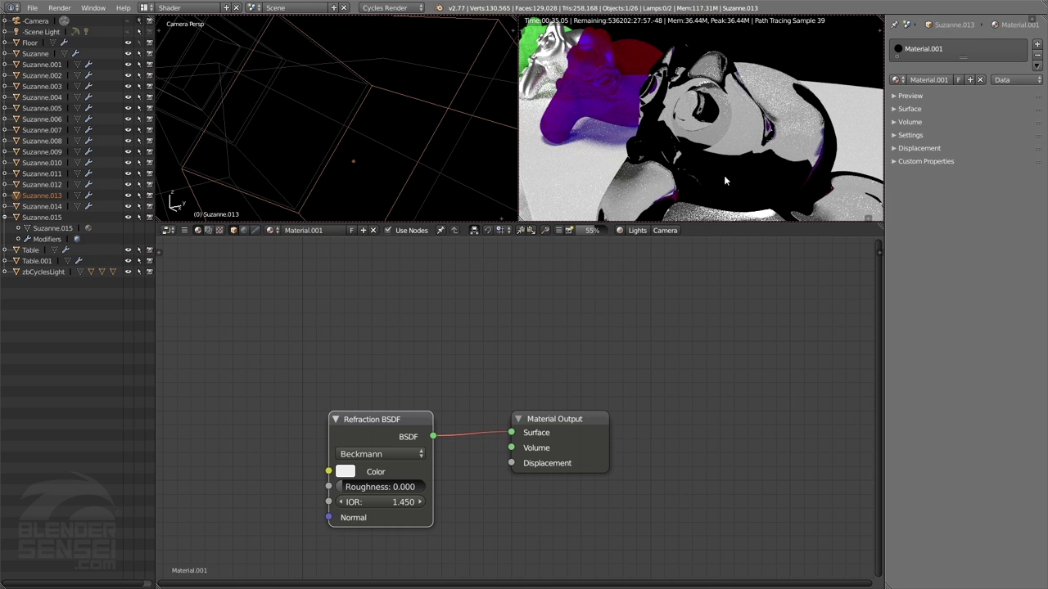
left_click_drag(346, 489, 369, 489)
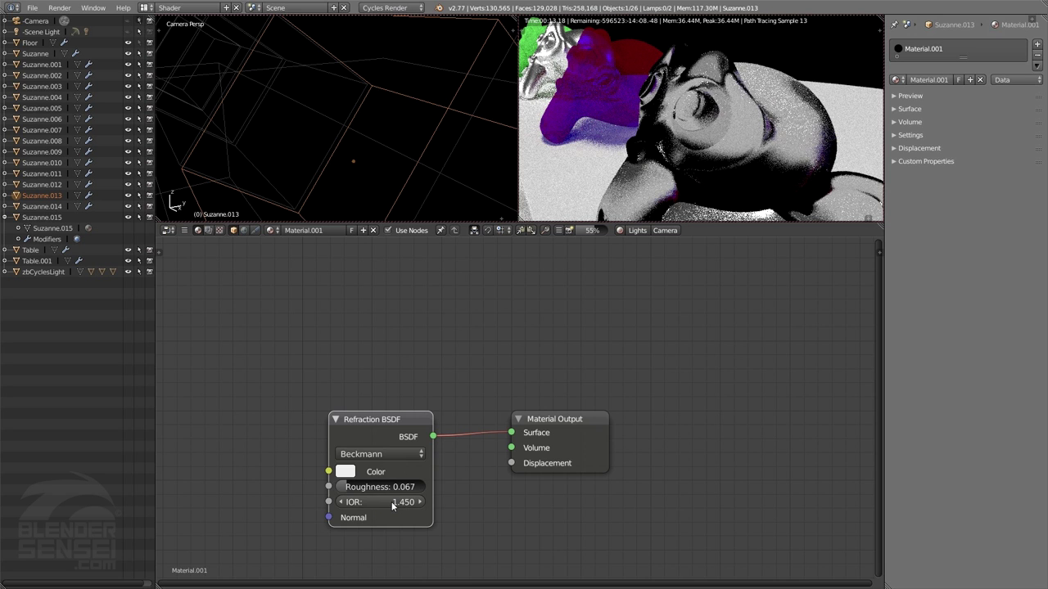
mouse_move(396, 501)
left_mouse_down()
mouse_move(319, 501)
mouse_move(379, 501)
left_mouse_up()
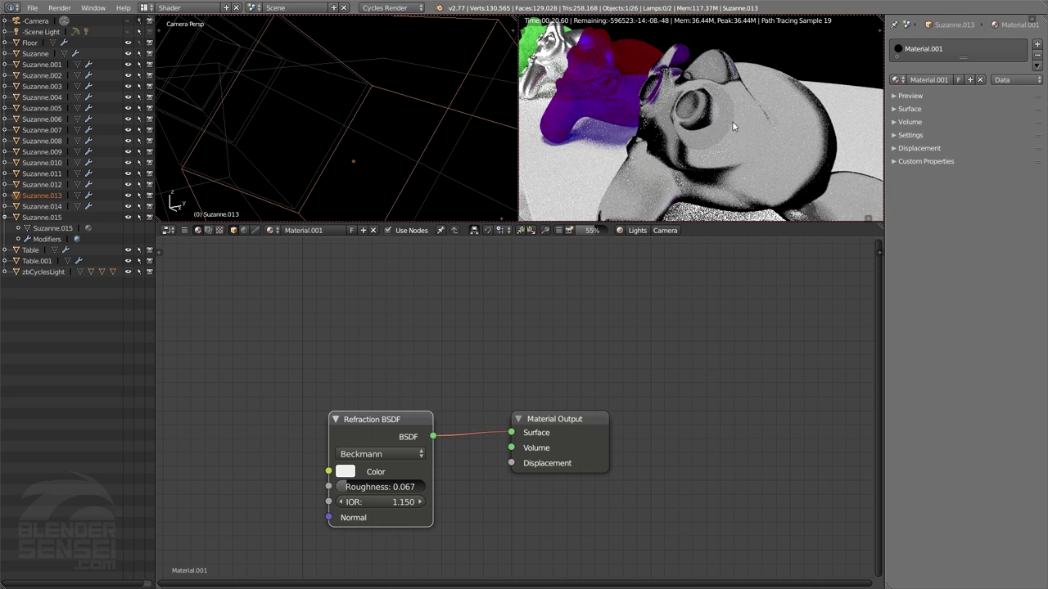
- Pause the rendered preview and rename the fourth monkey head's material after its refraction shader
left_click(620, 230)
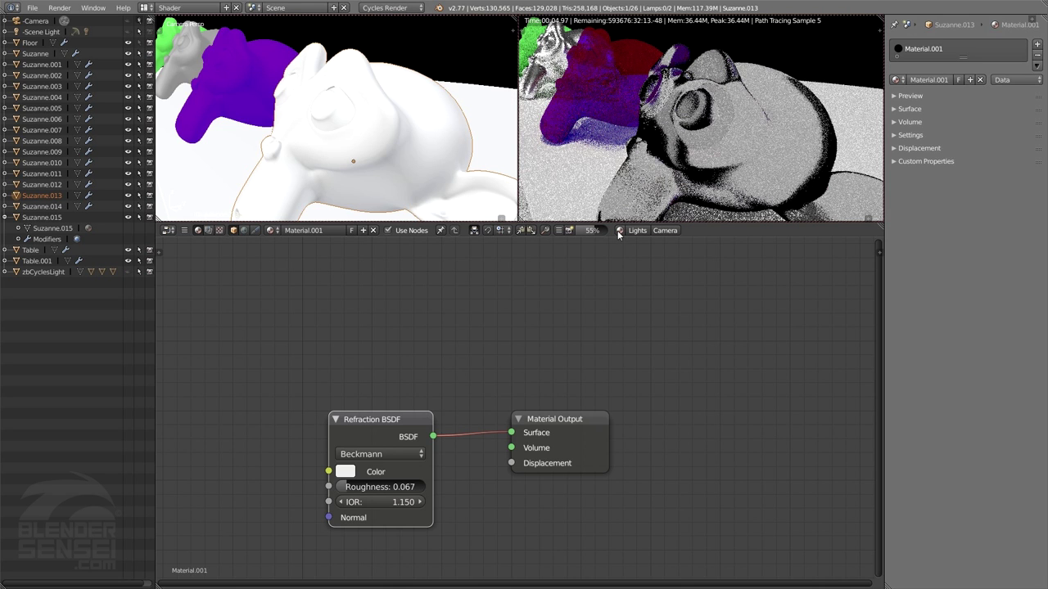
left_click(306, 230)
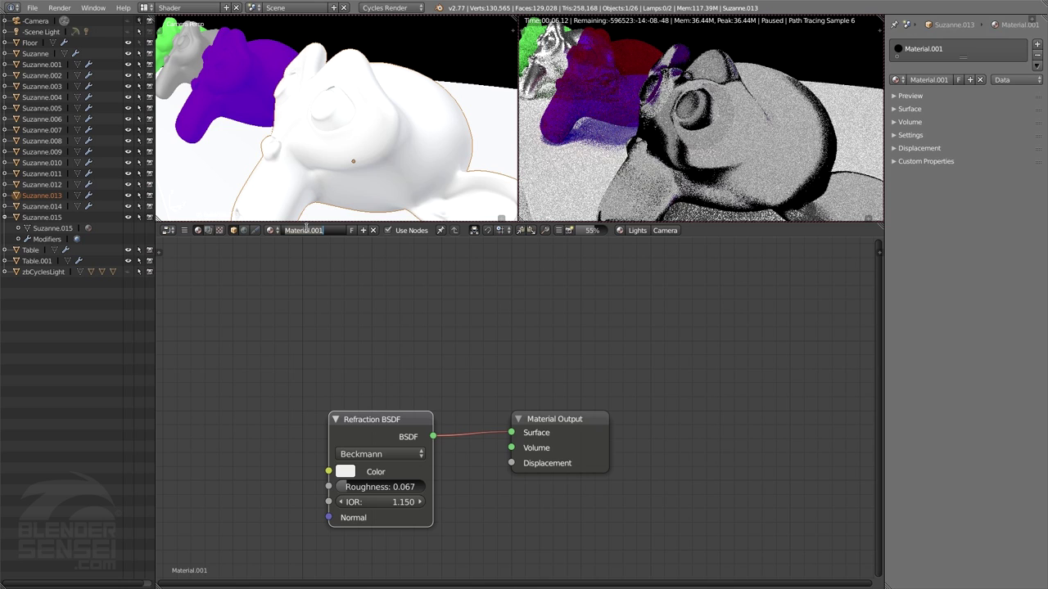
type("Refrac")
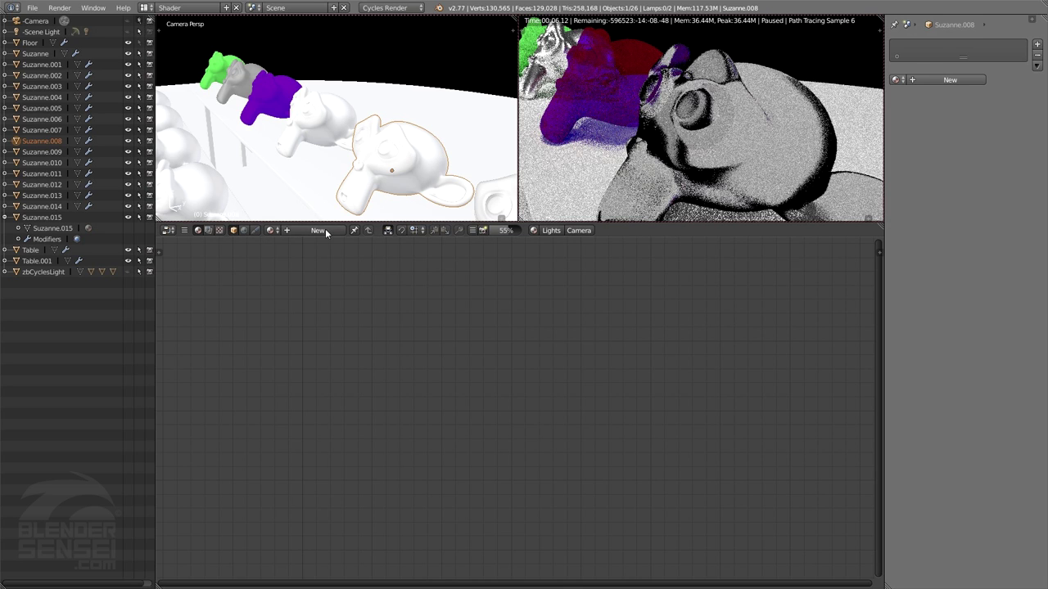
- Create a new material for the fifth monkey head and delete its default Diffuse BSDF node
left_click(325, 228)
left_click(398, 423)
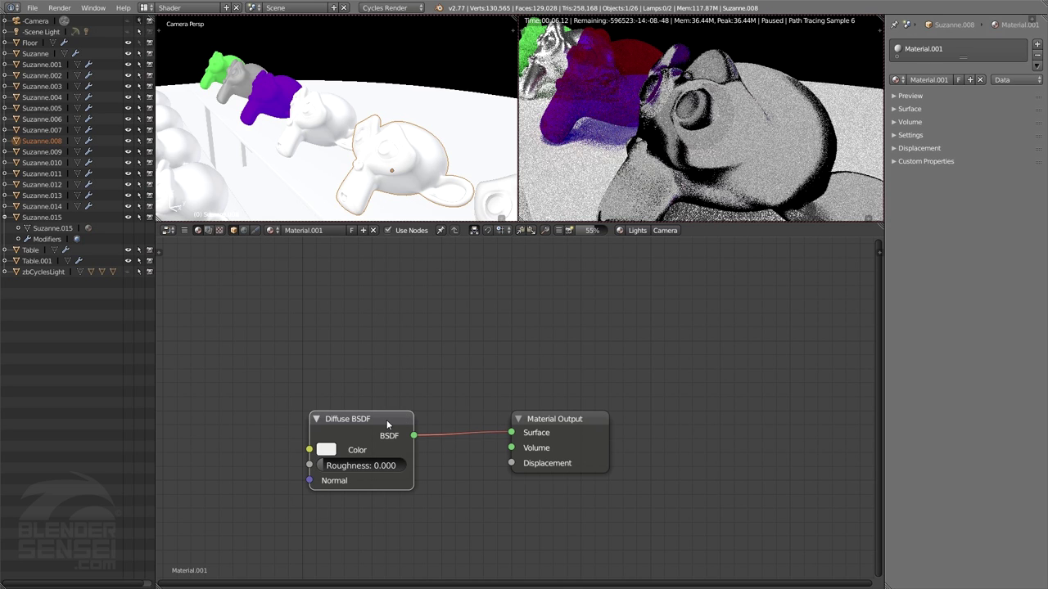
key("x")
- Add a Glass BSDF node, connect it to the Material Output's Surface input and resume the rendered preview
key("shift+a")
mouse_move(381, 419)
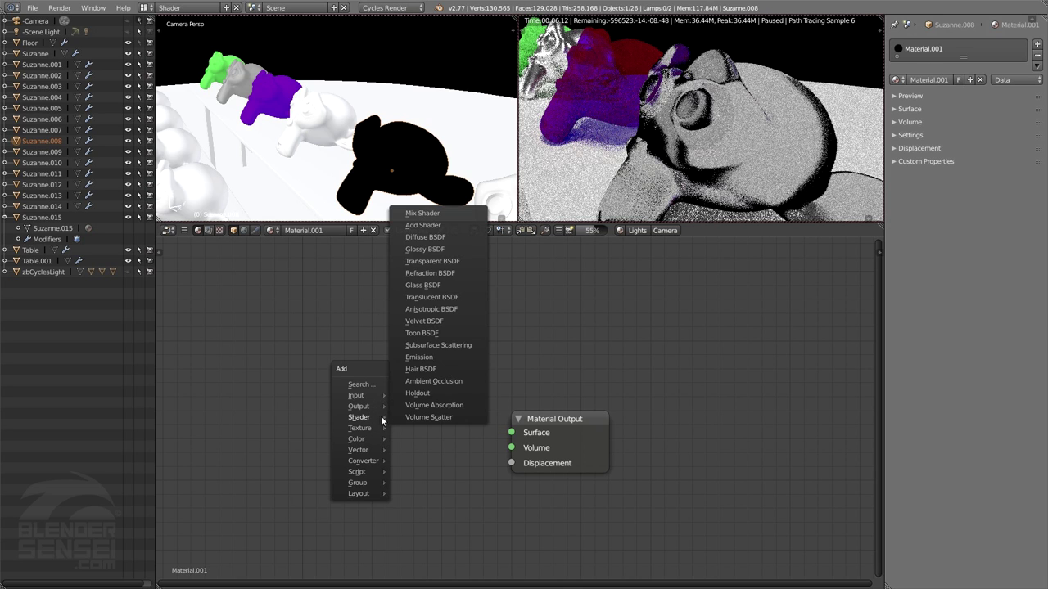
left_click(426, 285)
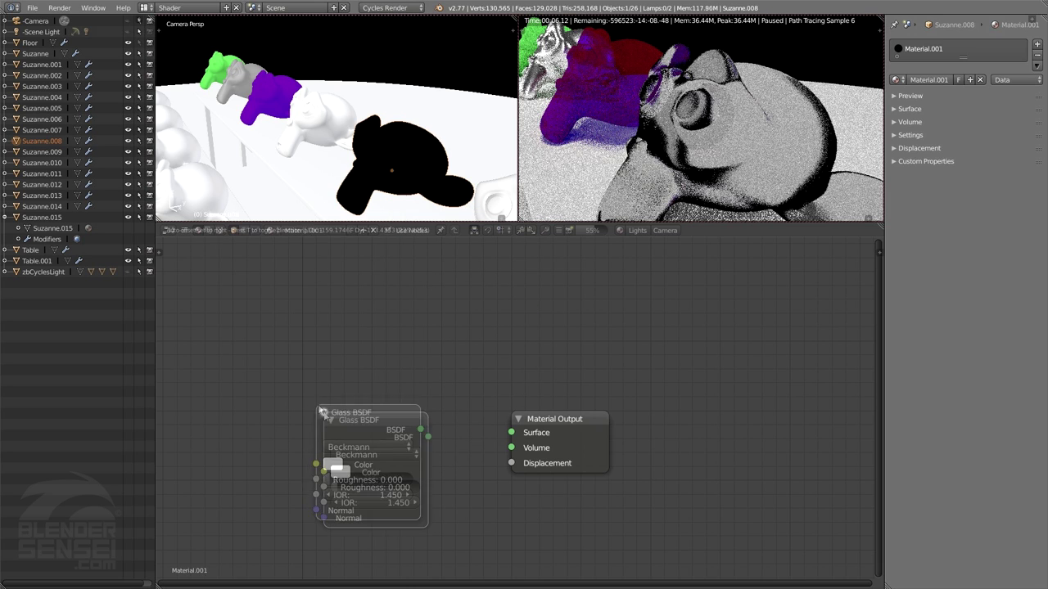
left_click(319, 414)
left_click_drag(428, 437, 515, 440)
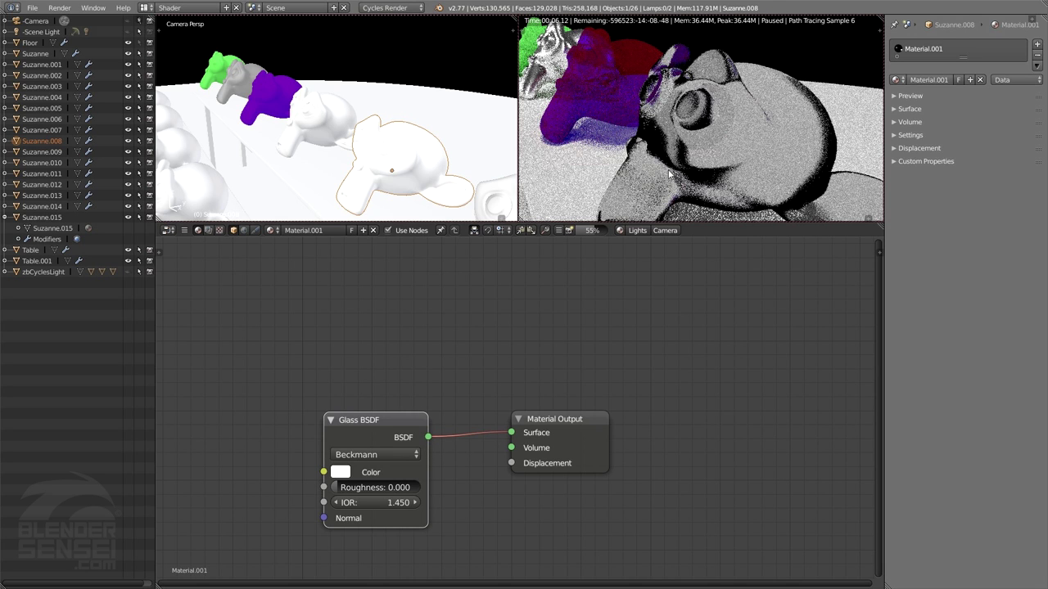
left_click(619, 231)
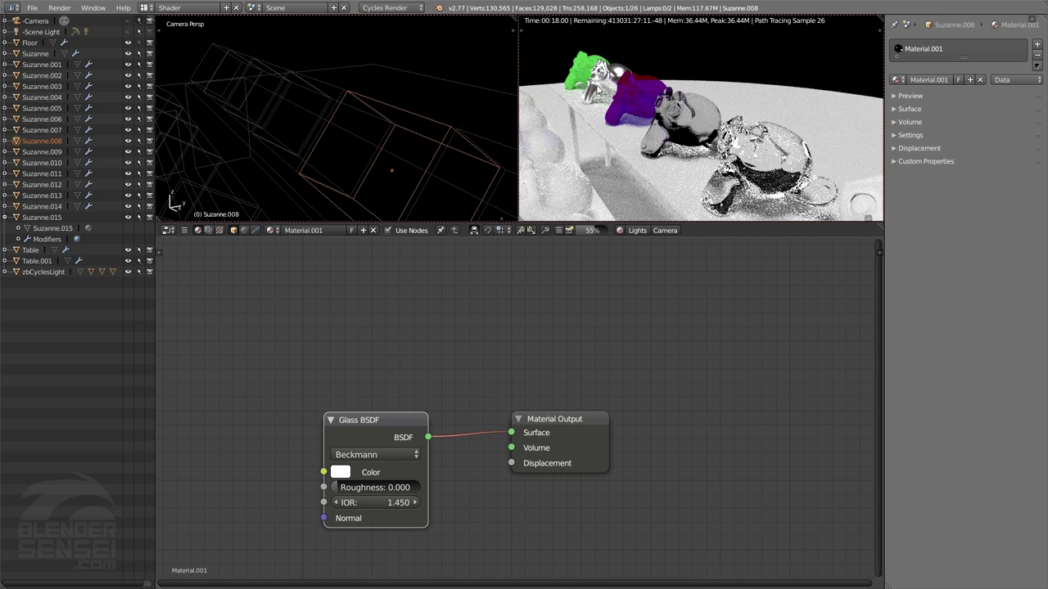
- Set the Glass BSDF's roughness to 0.025 and its IOR to 1.25
mouse_move(755, 168)
middle_mouse_down()
mouse_move(782, 160)
mouse_move(762, 156)
middle_mouse_up()
scroll(762, 156, "up", 4)
scroll(756, 163, "down", 3)
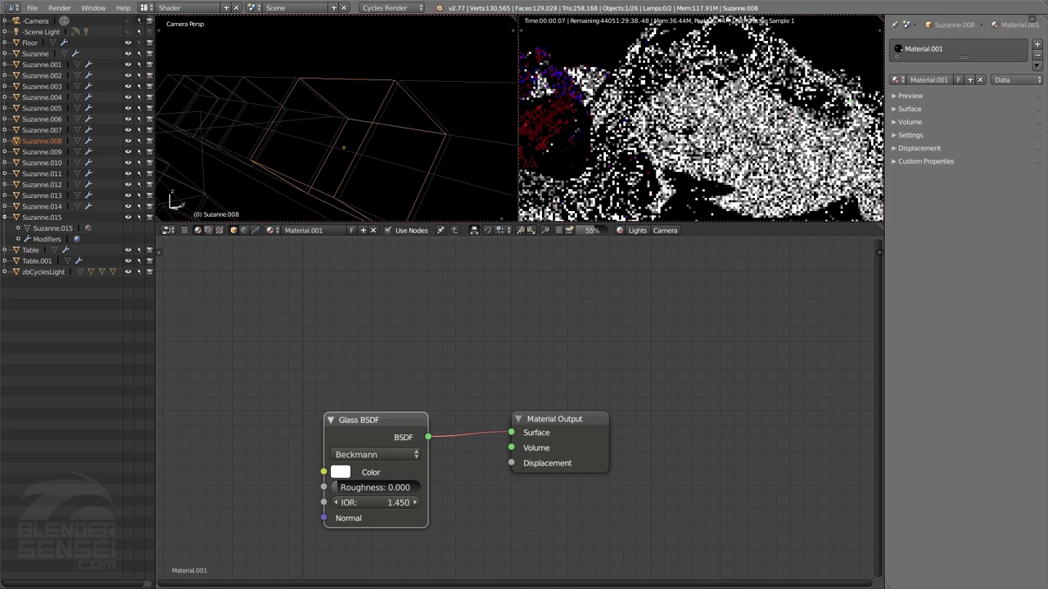
scroll(758, 156, "down", 2)
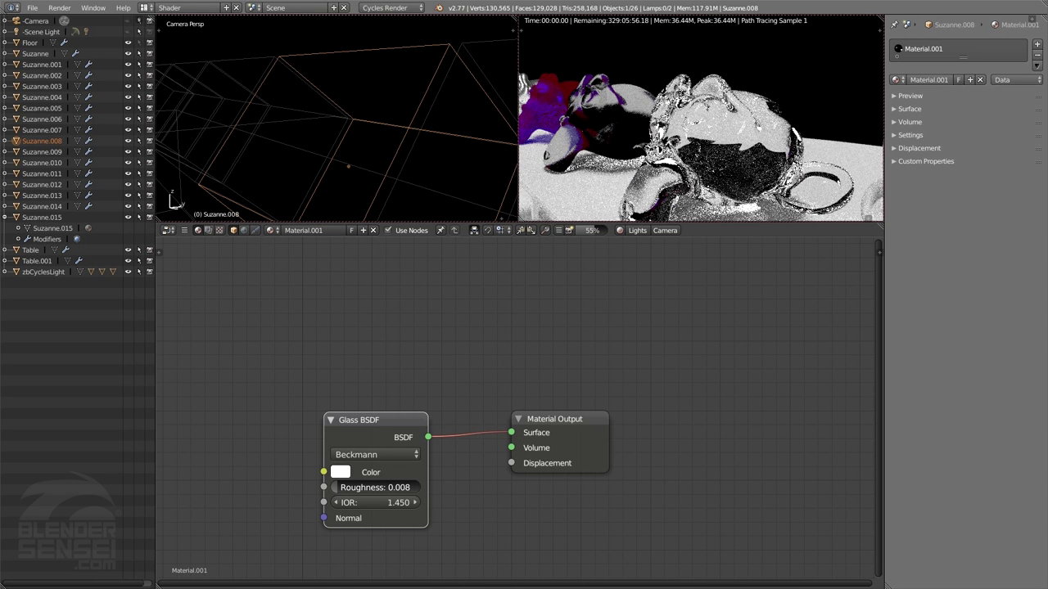
mouse_move(392, 488)
left_mouse_down()
mouse_move(387, 502)
mouse_move(401, 503)
left_mouse_up()
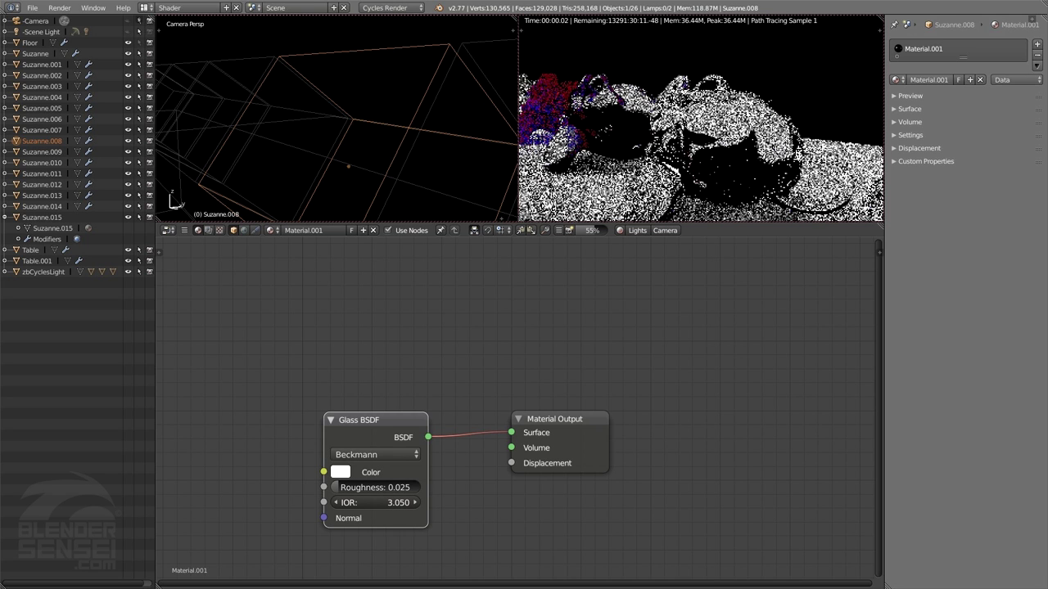
left_click(389, 502)
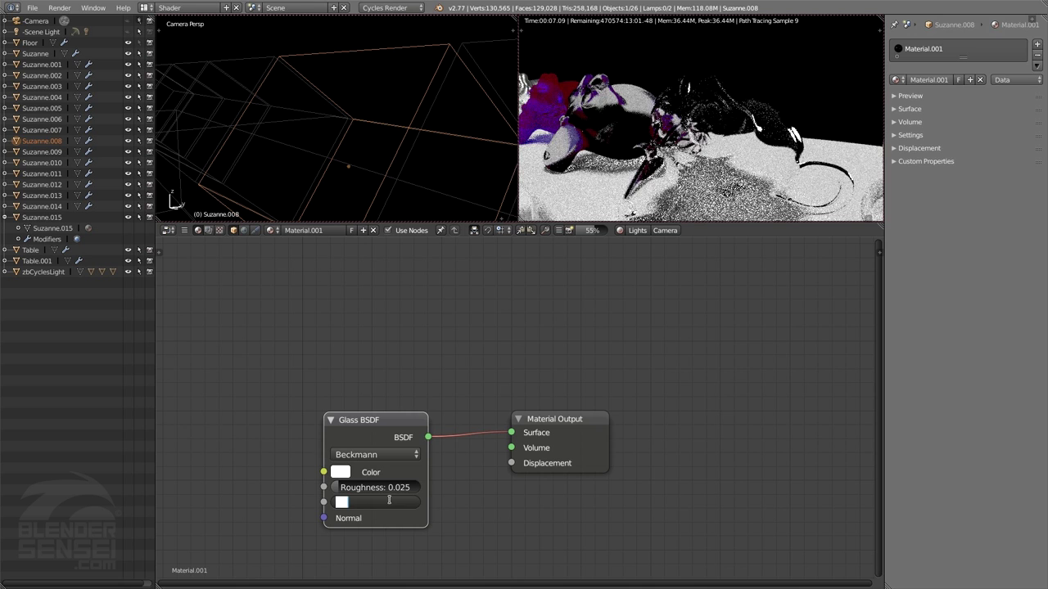
type("1.25")
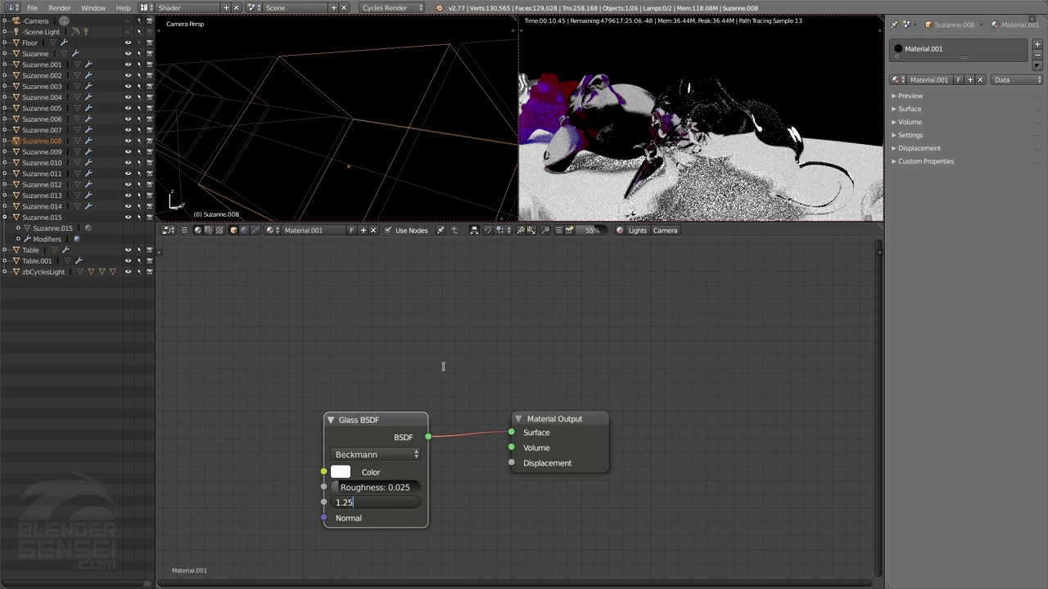
key("Return")
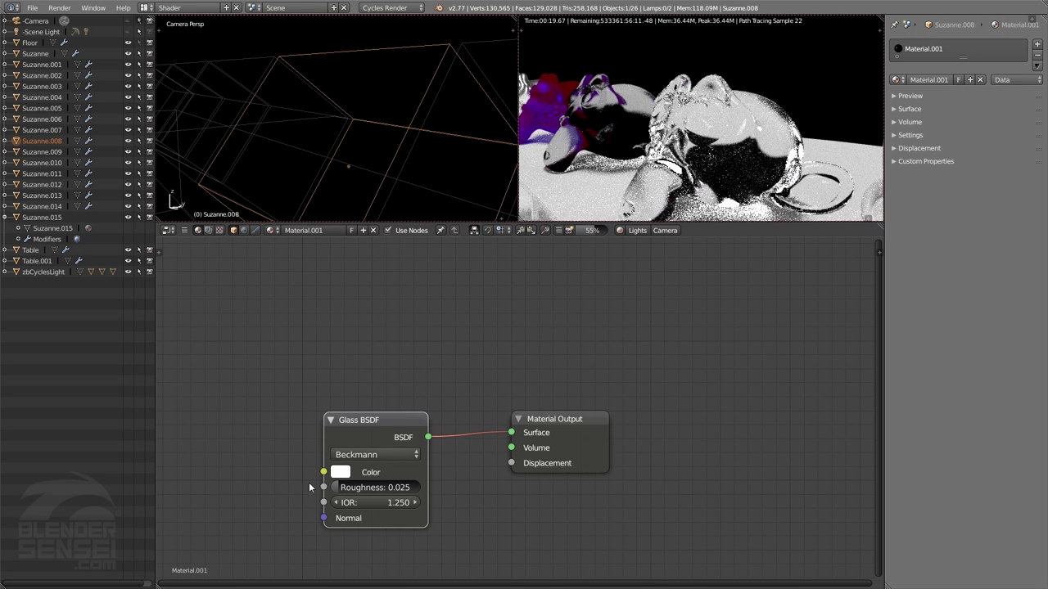
- Change the Glass BSDF's color to a strong red and set its IOR to 1.650
left_click(351, 472)
left_click_drag(405, 315, 403, 370)
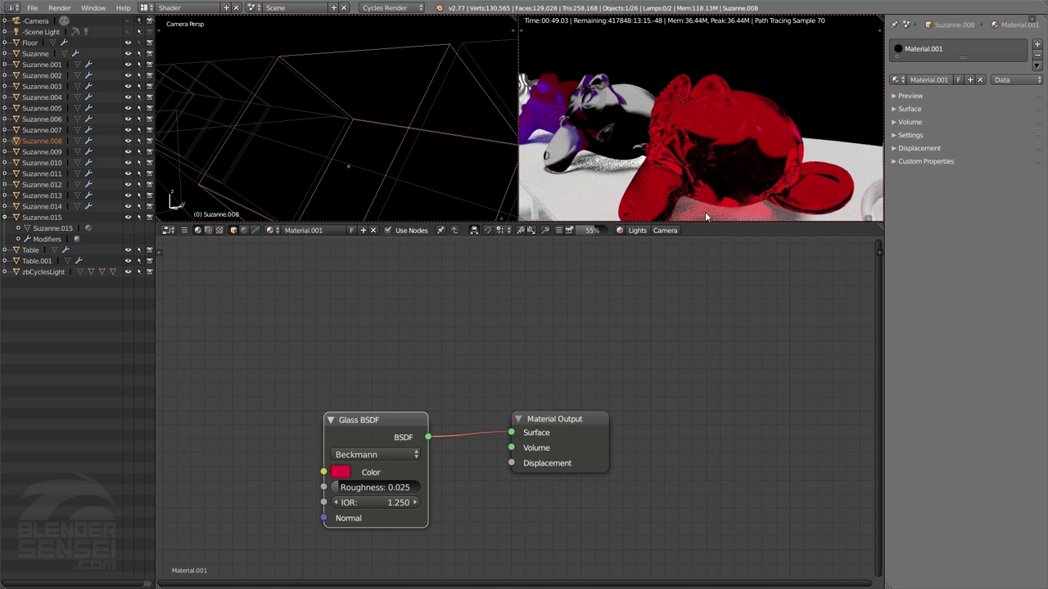
left_click_drag(398, 502, 404, 505)
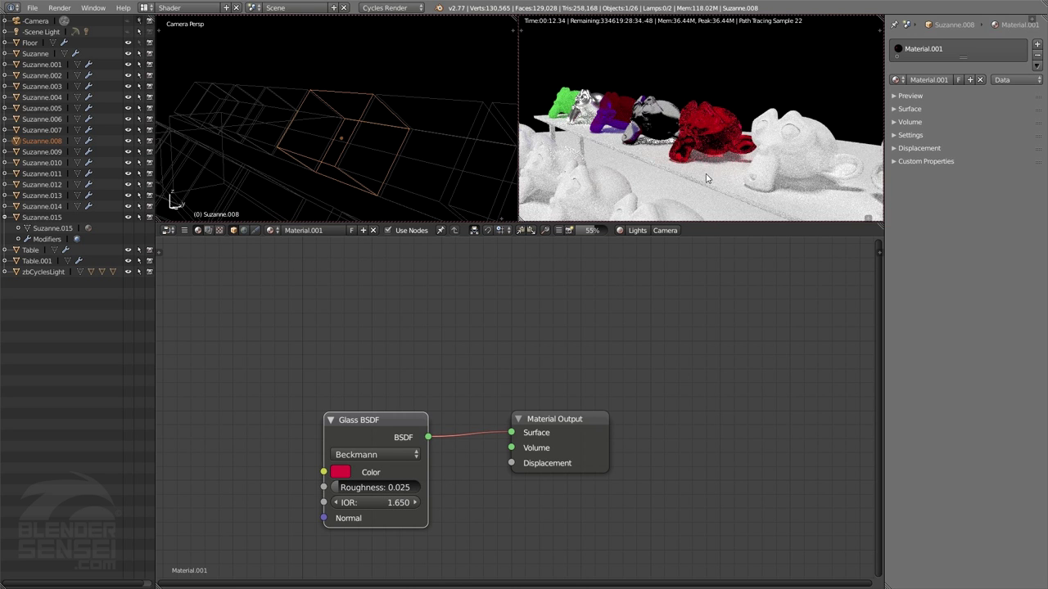
- Pause the rendered preview and rename the fifth monkey head's material to "Glass Material"
left_click(621, 229)
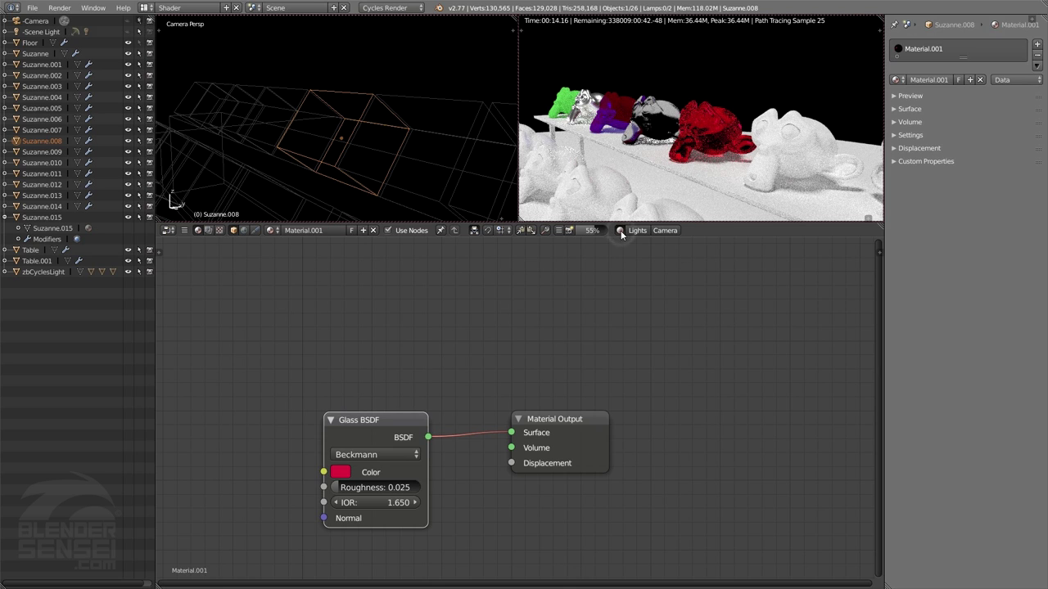
left_click(324, 230)
type("G")
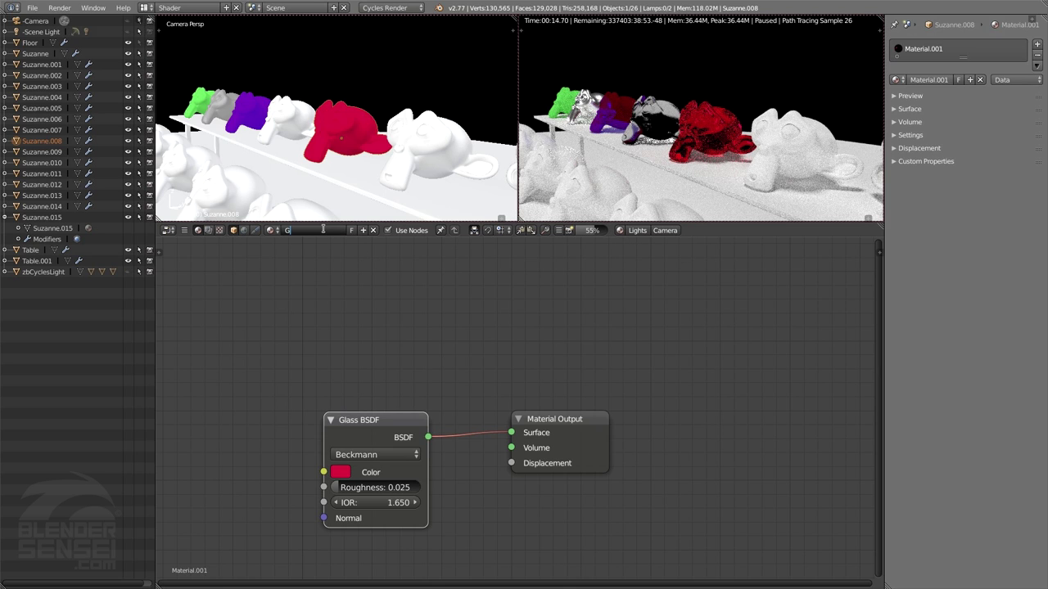
type("lass Materia")
left_click(352, 356)
- Create a new material for the sixth monkey head and delete its default Diffuse BSDF node
right_click(442, 145)
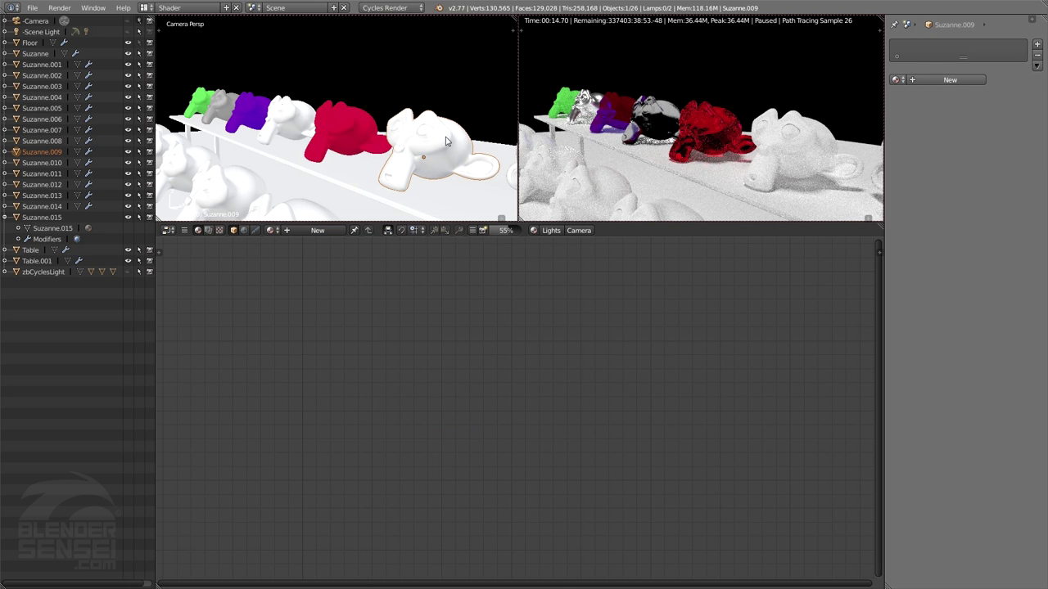
left_click(321, 230)
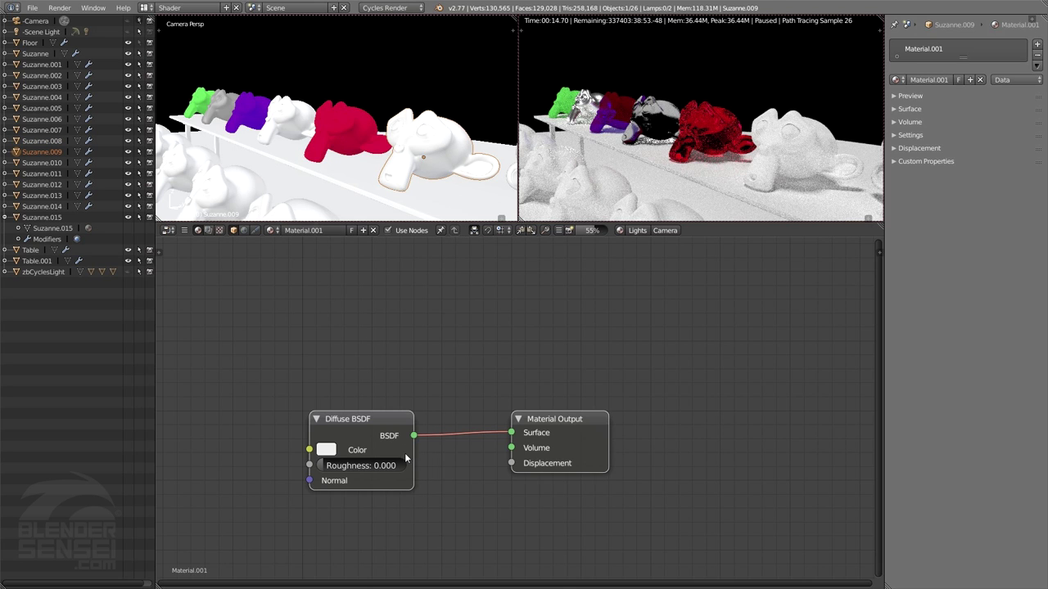
left_click(368, 419)
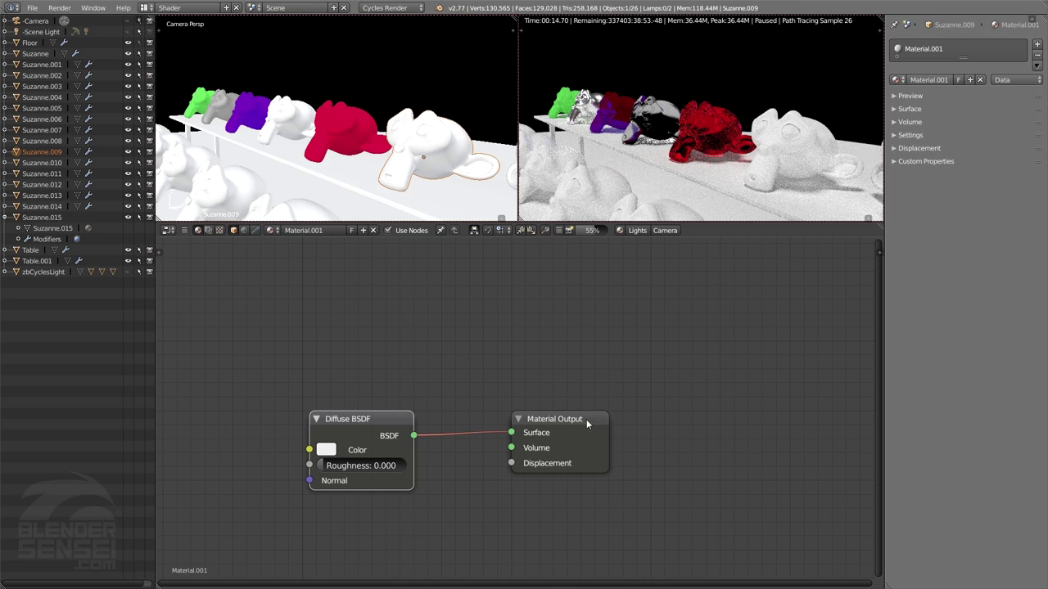
key("x")
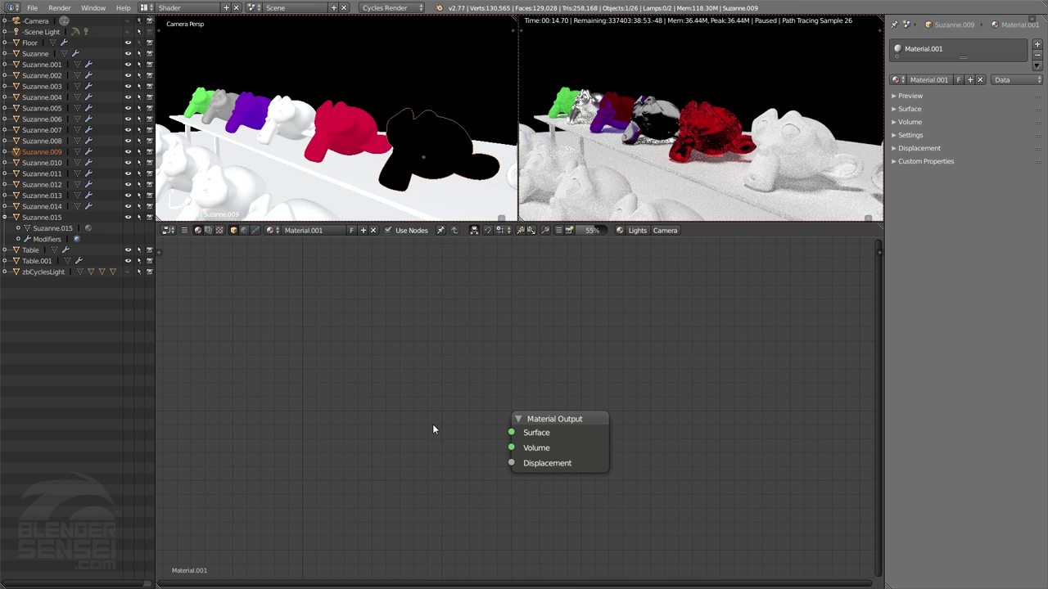
- Add a Translucent BSDF node beside the Material Output in the sixth head's material
key("shift+a")
mouse_move(358, 420)
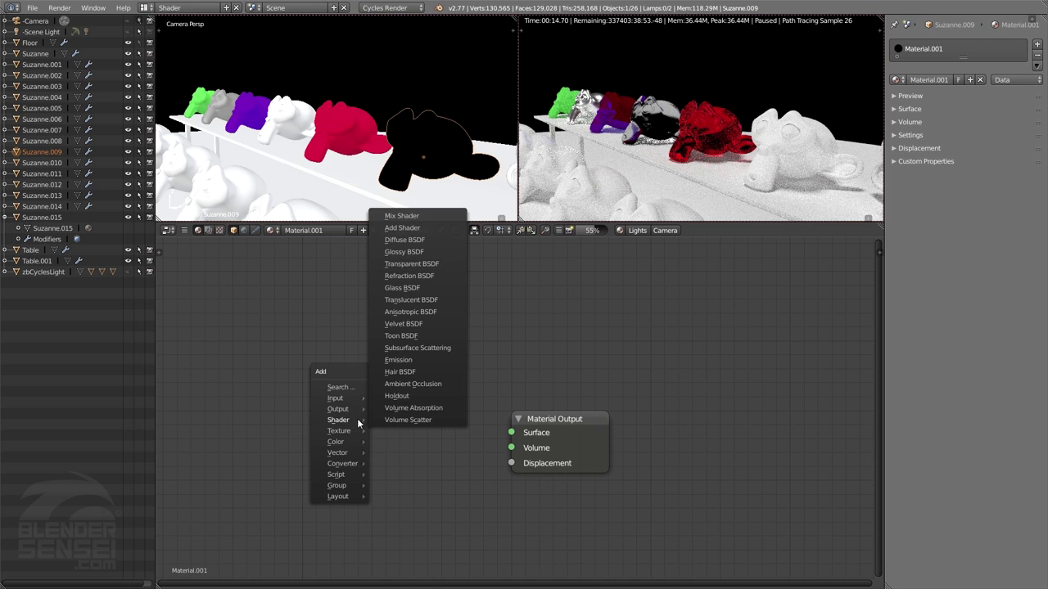
left_click(433, 300)
left_click(389, 446)
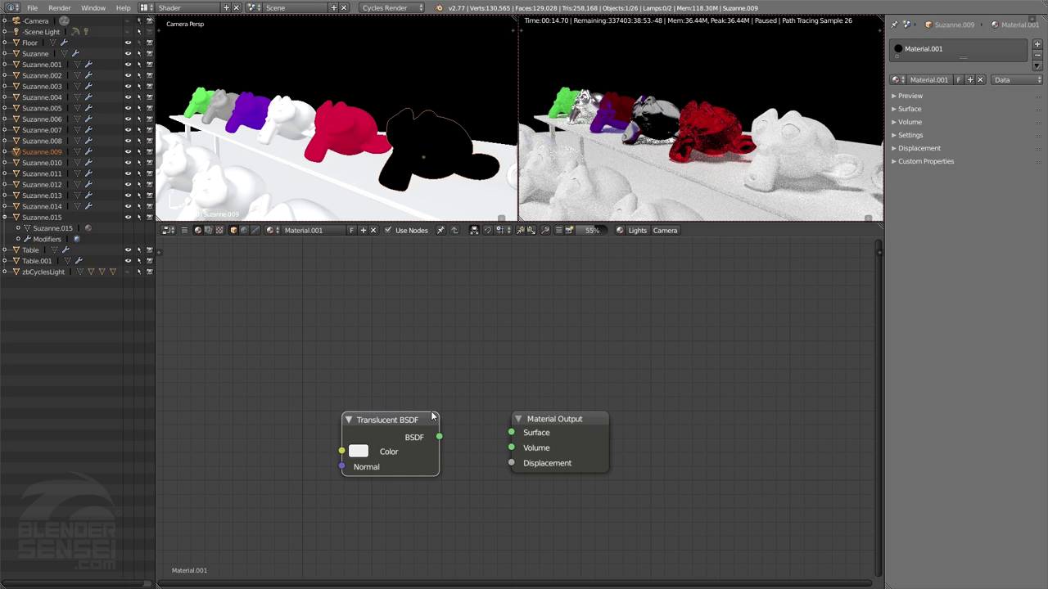
- Connect the Translucent BSDF to the Material Output's Surface input and inspect the sixth head in the rendered preview
left_click_drag(439, 440, 511, 432)
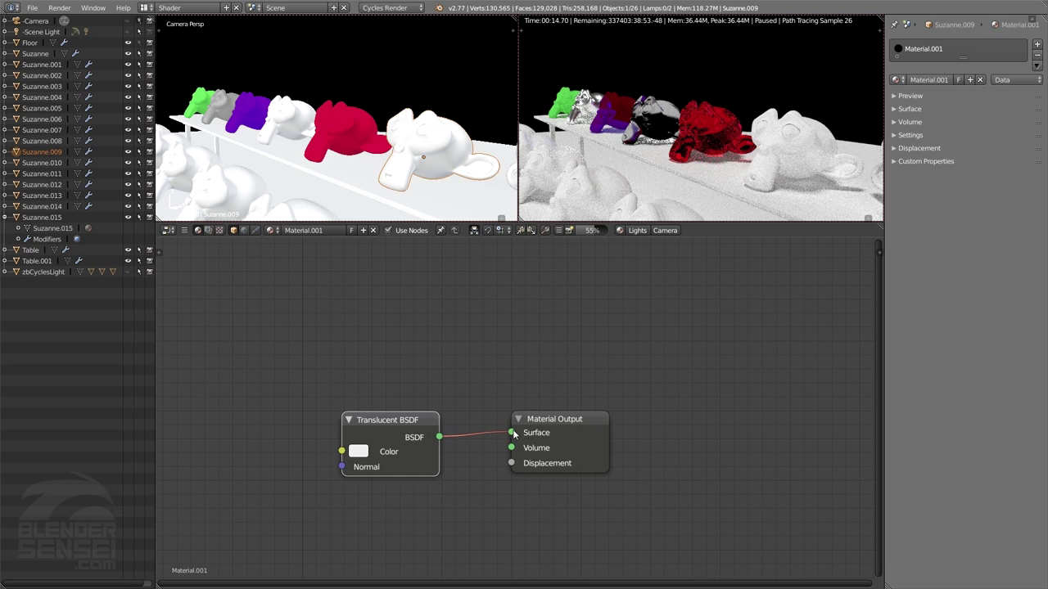
left_click(620, 230)
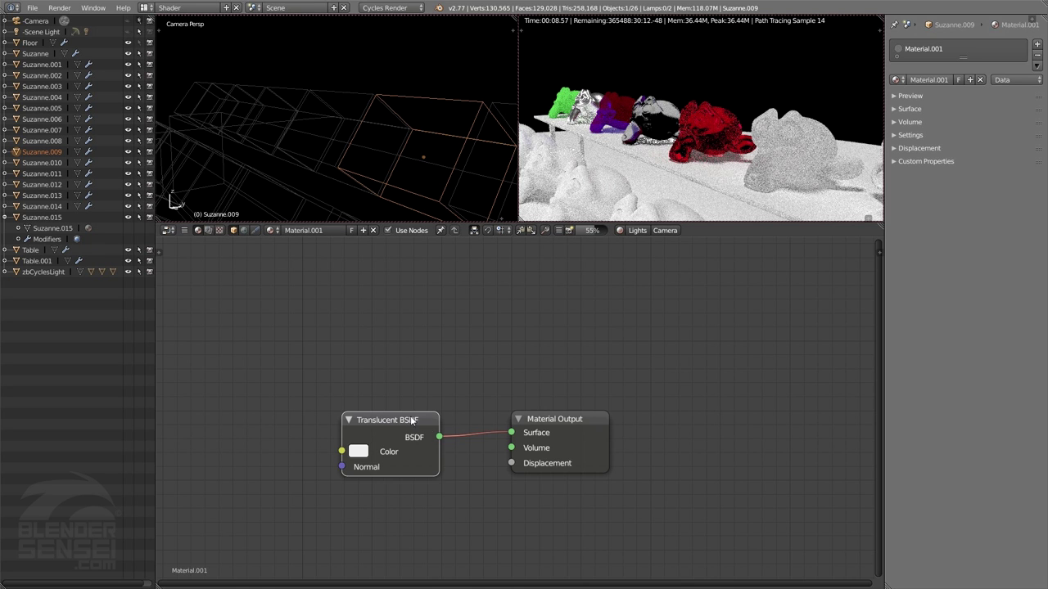
middle_click_drag(651, 170, 588, 167, "shift")
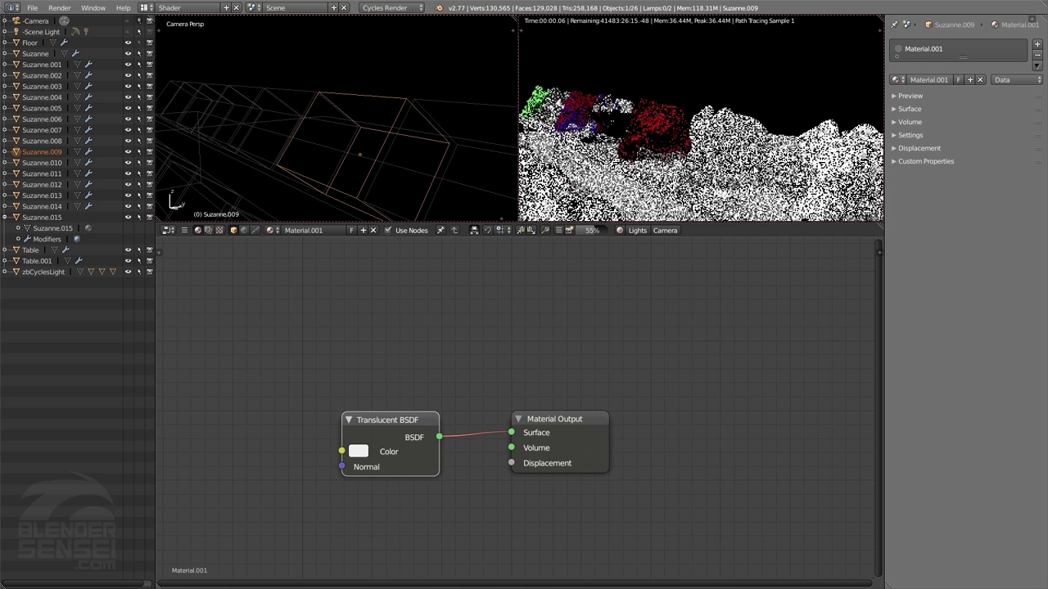
scroll(755, 171, "up", 2)
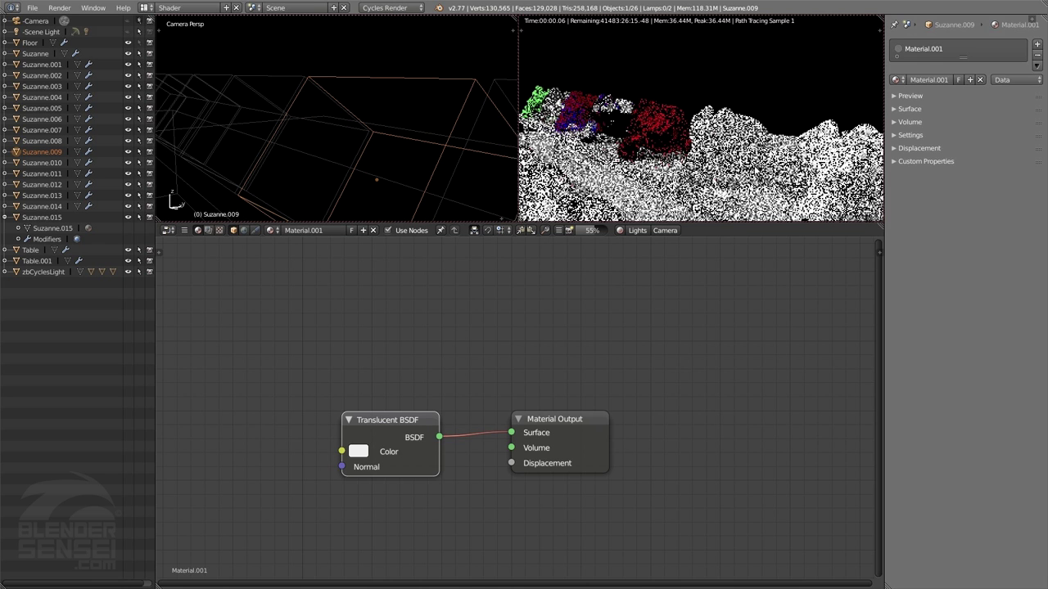
middle_click_drag(774, 170, 728, 140, "shift")
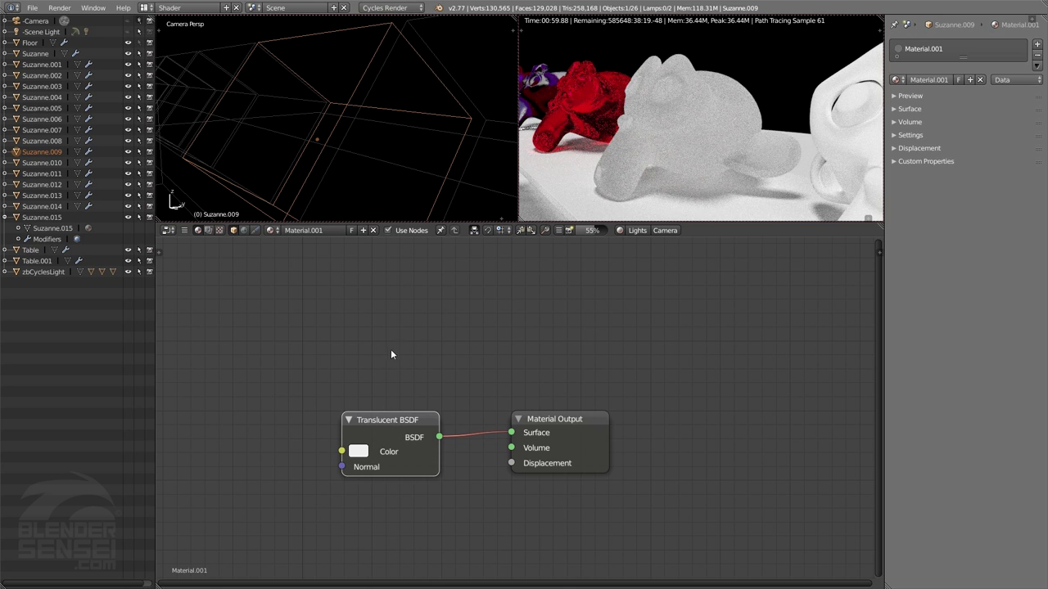
- Pause the rendered preview and insert an Add Shader node between the sixth head's Translucent BSDF and Material Output
left_click(620, 231)
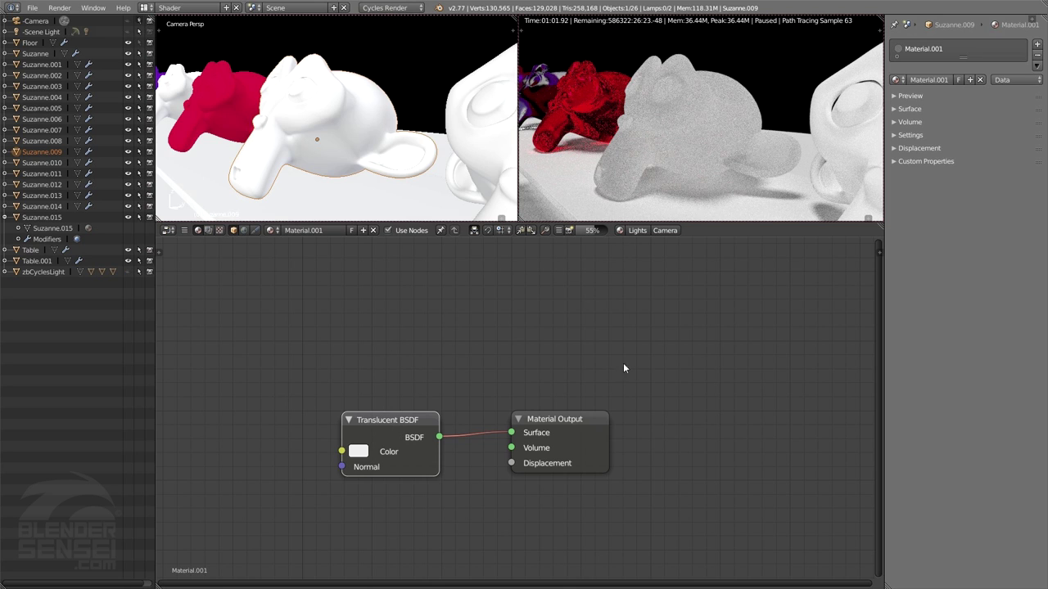
left_click_drag(407, 426, 327, 325)
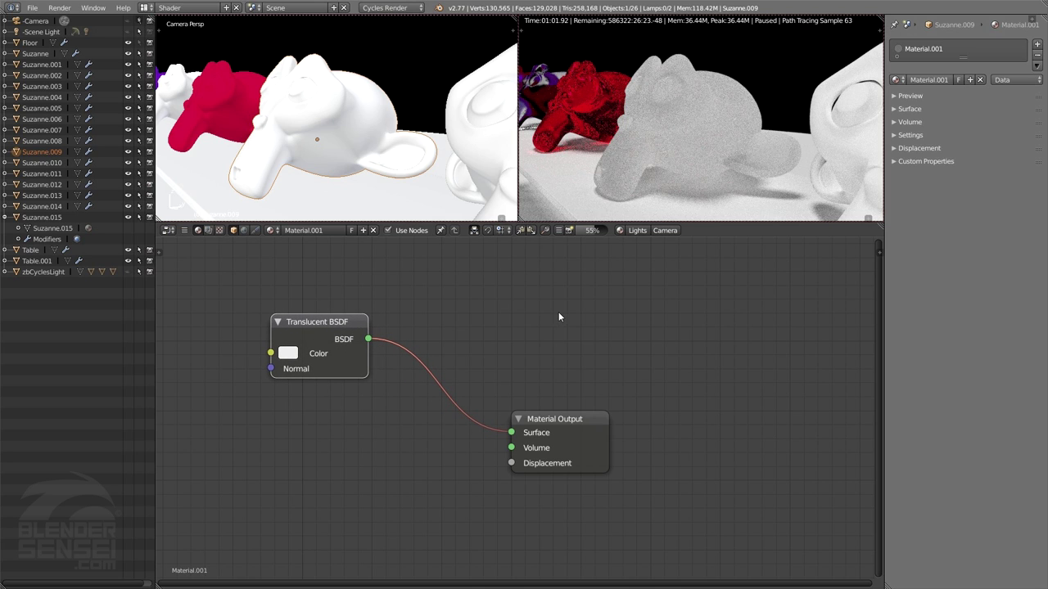
key("shift+a")
mouse_move(558, 313)
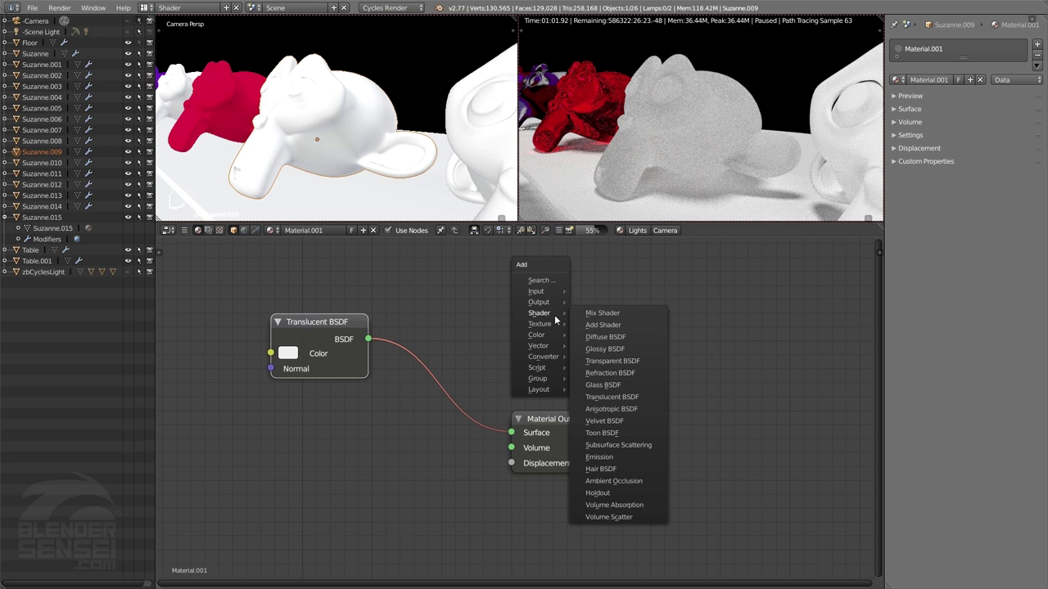
left_click(603, 325)
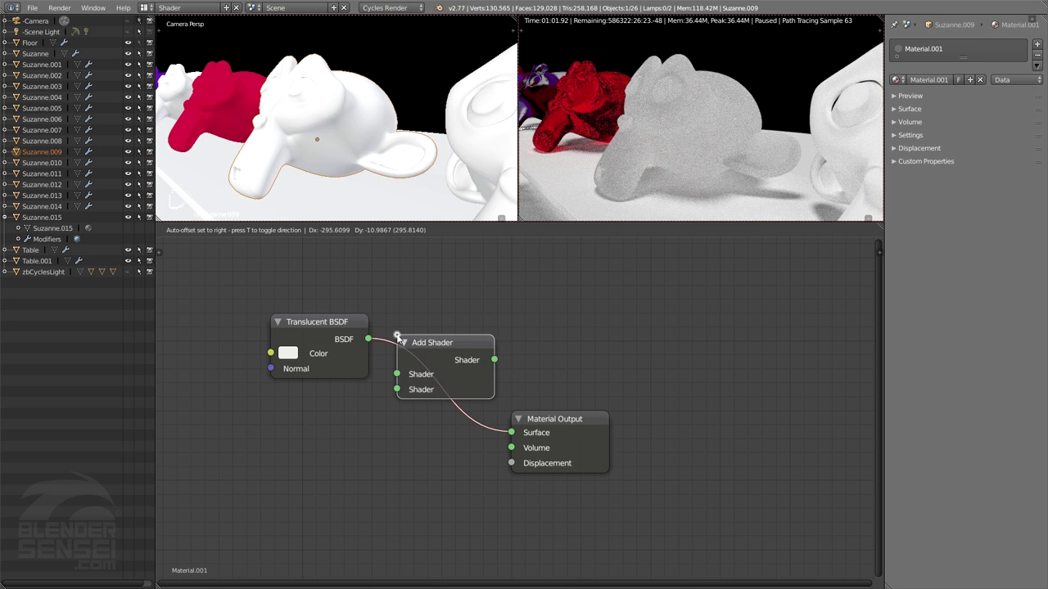
left_click(424, 348)
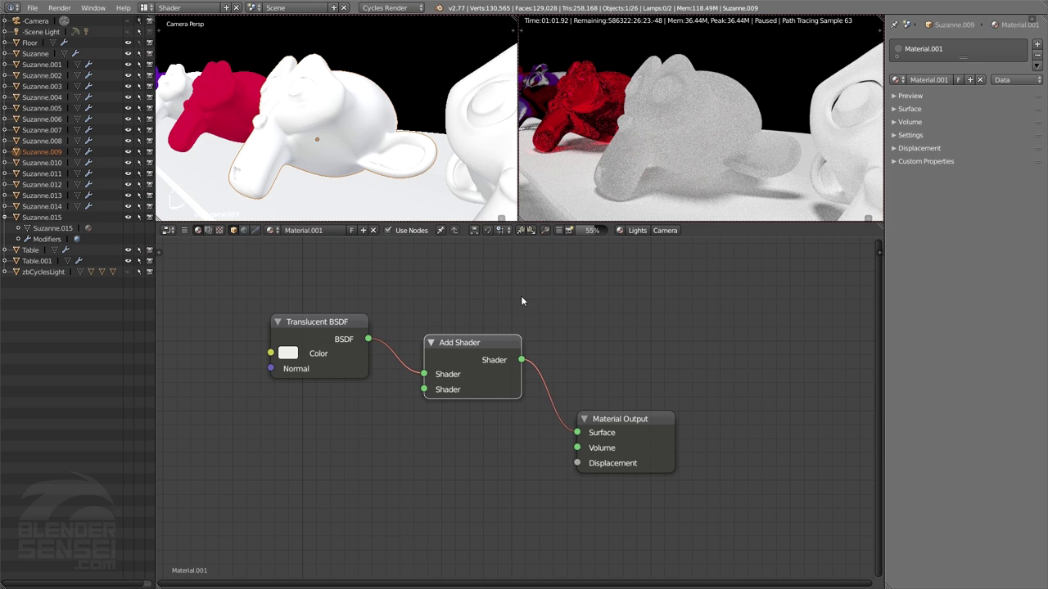
left_click_drag(457, 344, 454, 328)
- Add a Transparent BSDF node below the Translucent BSDF and connect it to the Add Shader's second Shader input
key("shift+a")
mouse_move(288, 443)
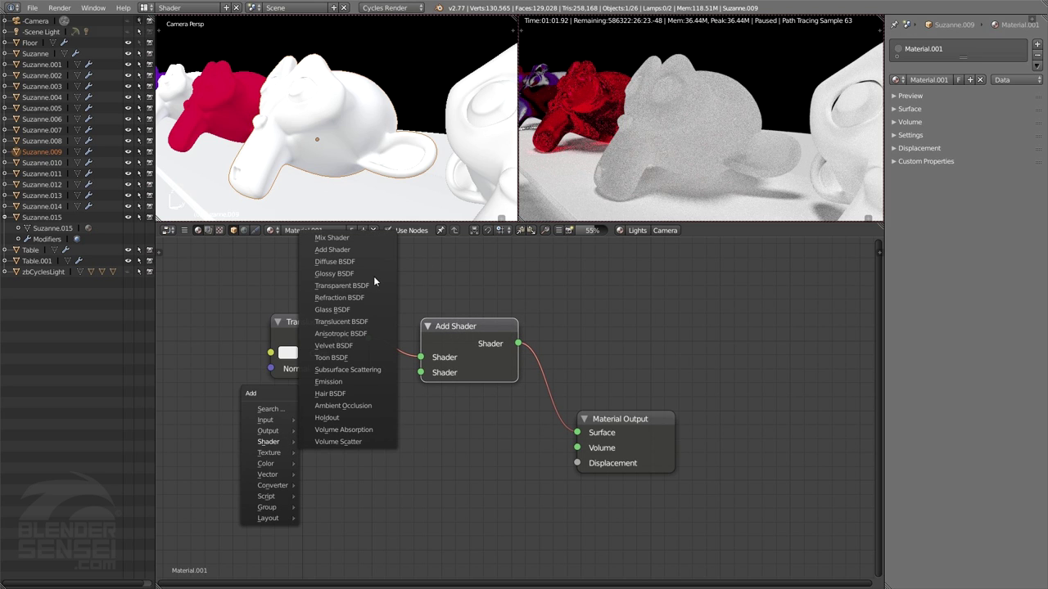
left_click(354, 285)
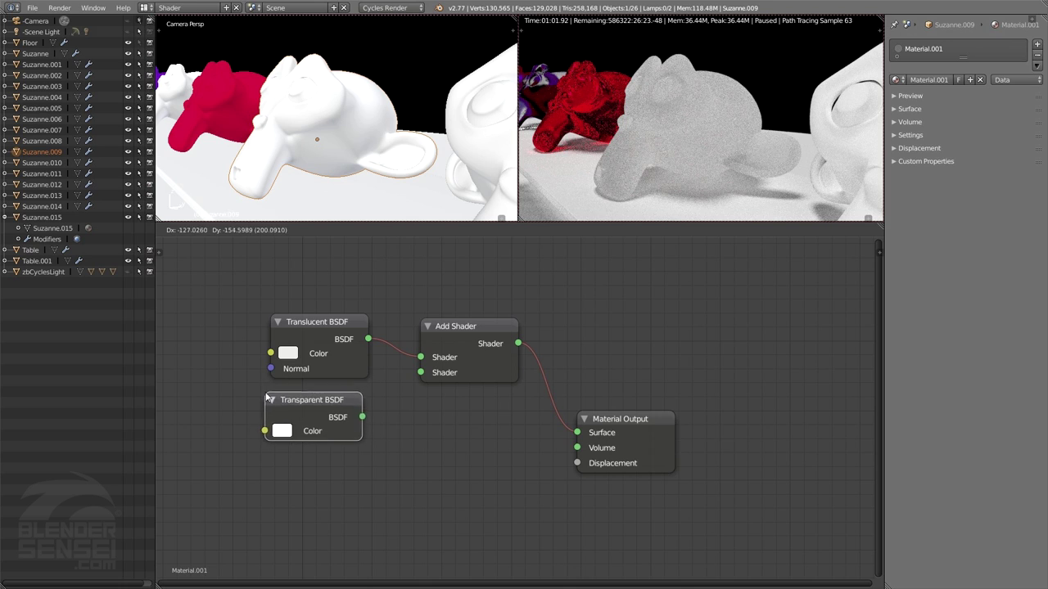
left_click(268, 403)
left_click_drag(363, 422, 420, 375)
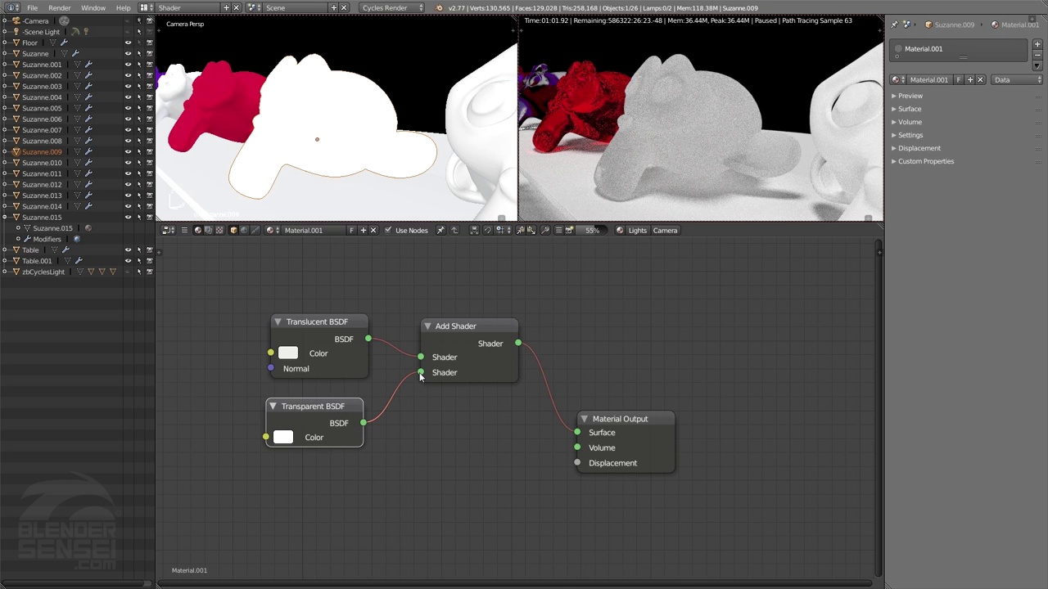
- Resume the rendered preview, and set the Transparent BSDF color to dark grey (RGB 0.153) and the Translucent BSDF color to yellow
left_click(619, 231)
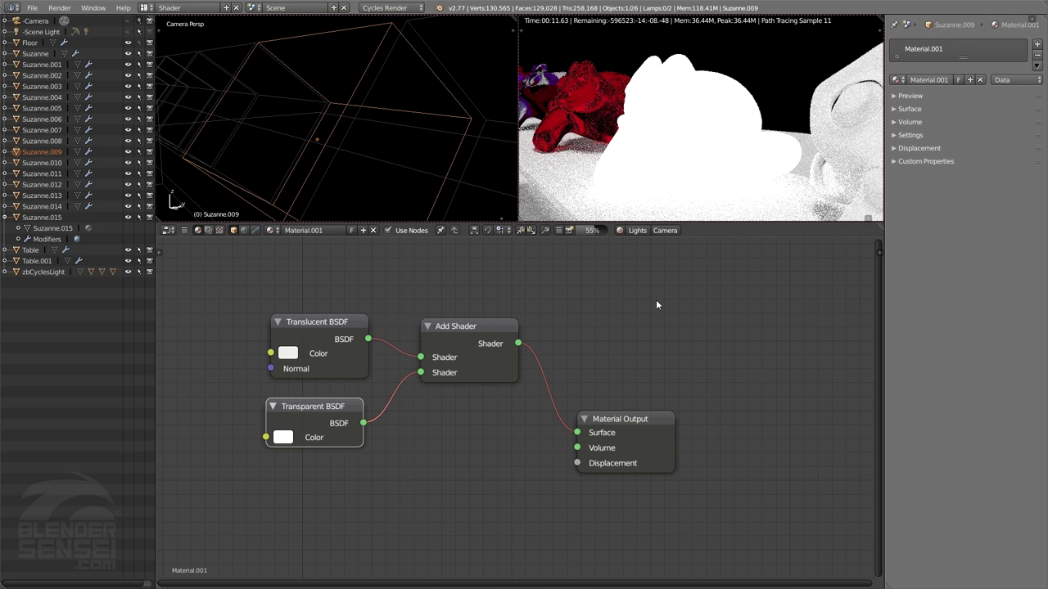
left_click(284, 439)
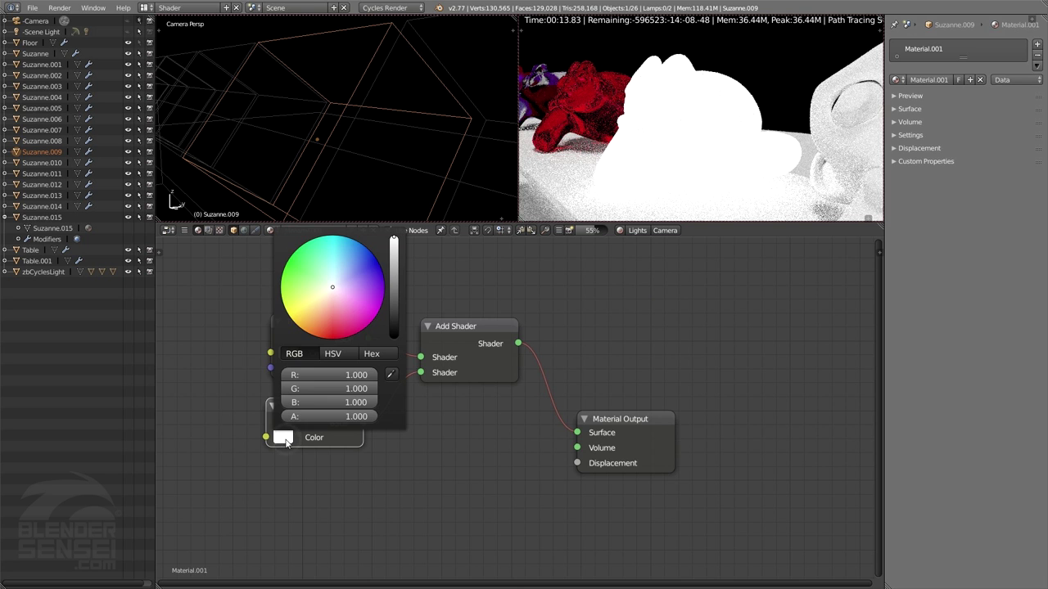
left_click_drag(394, 241, 392, 298)
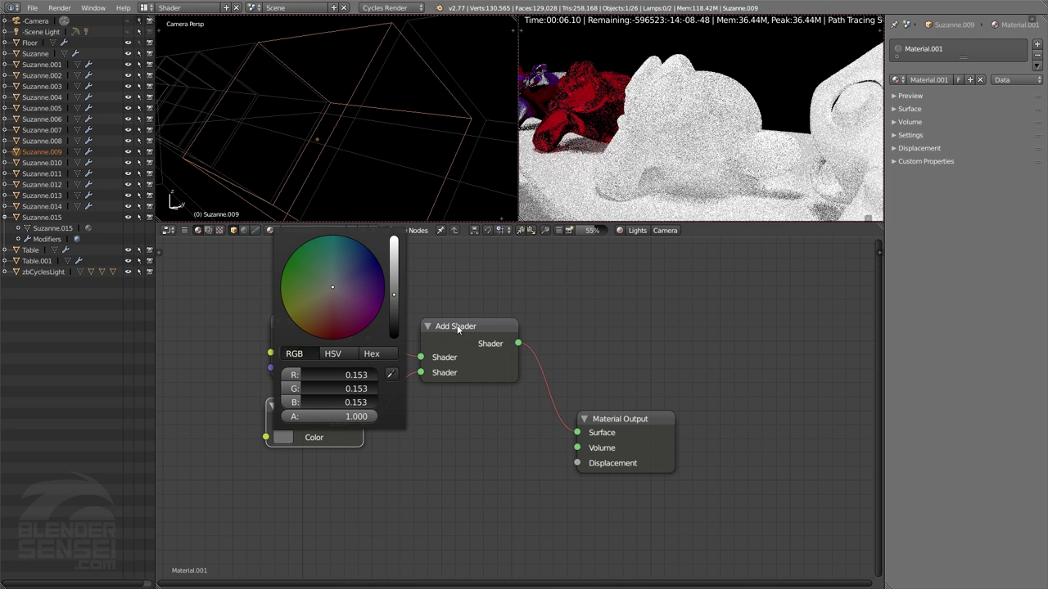
left_click_drag(634, 419, 622, 332)
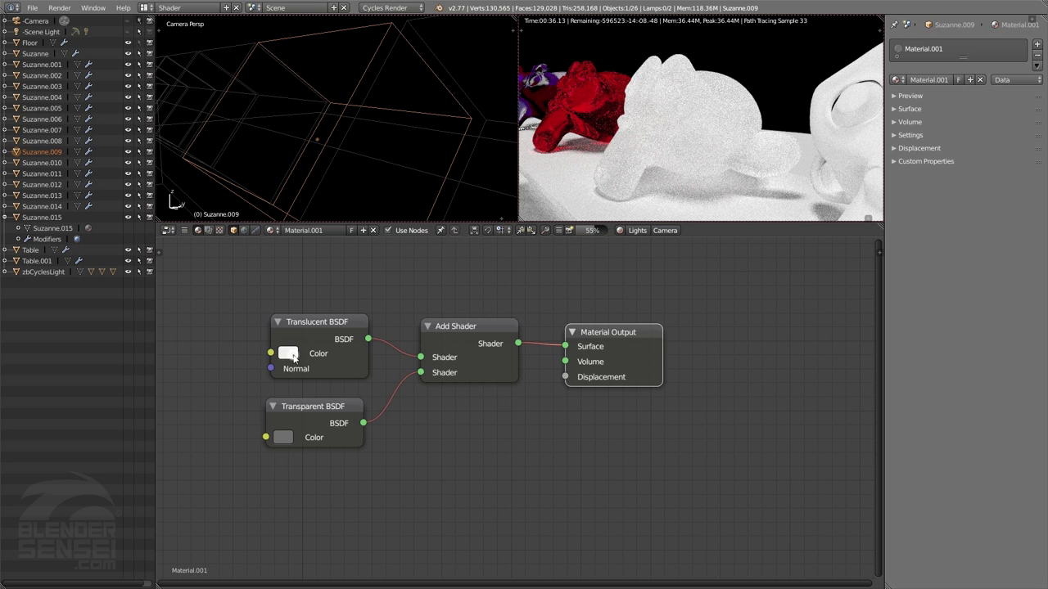
left_click(288, 353)
mouse_move(347, 236)
left_mouse_down()
mouse_move(360, 249)
mouse_move(296, 198)
mouse_move(304, 230)
left_mouse_up()
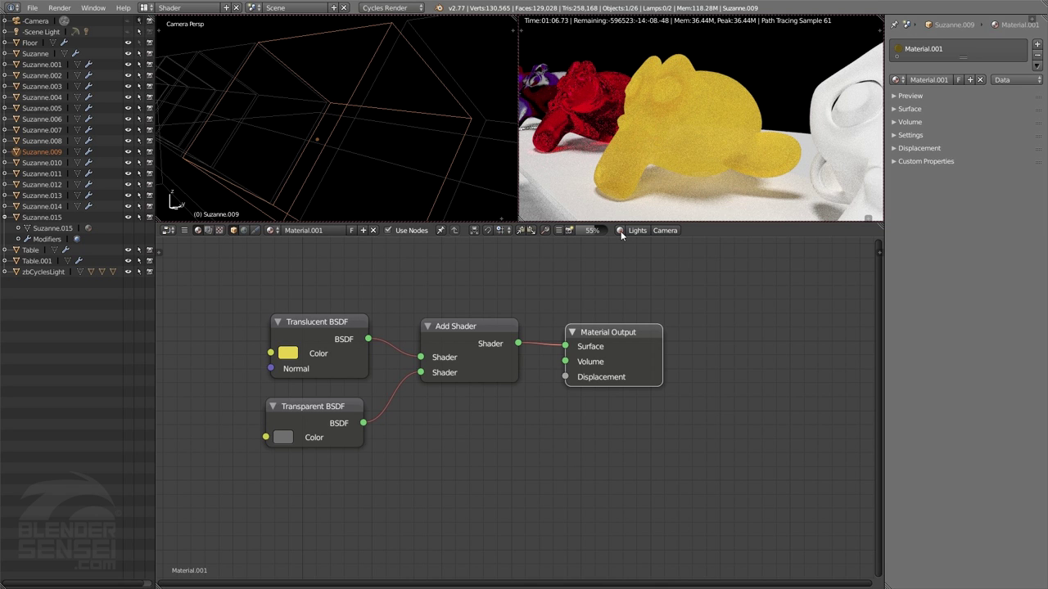
- Pause the rendered preview and rename the sixth monkey head's material to "Translucent Material"
left_click(619, 230)
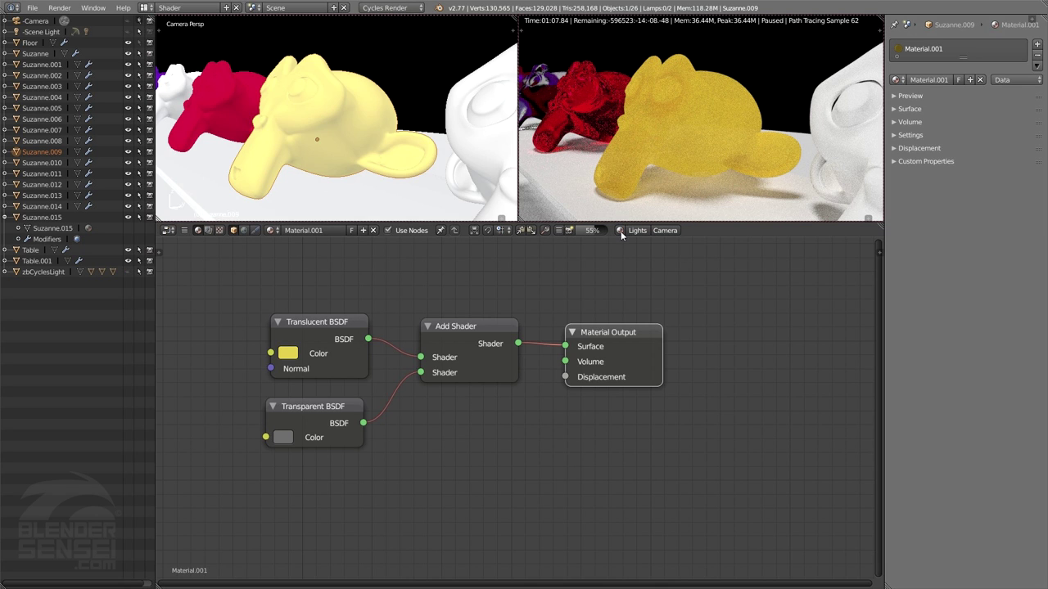
left_click(310, 232)
type("Translucent Material")
key("Return")
- Create a new material for the seventh monkey head and delete its default Diffuse BSDF node
scroll(328, 196, "down", 9)
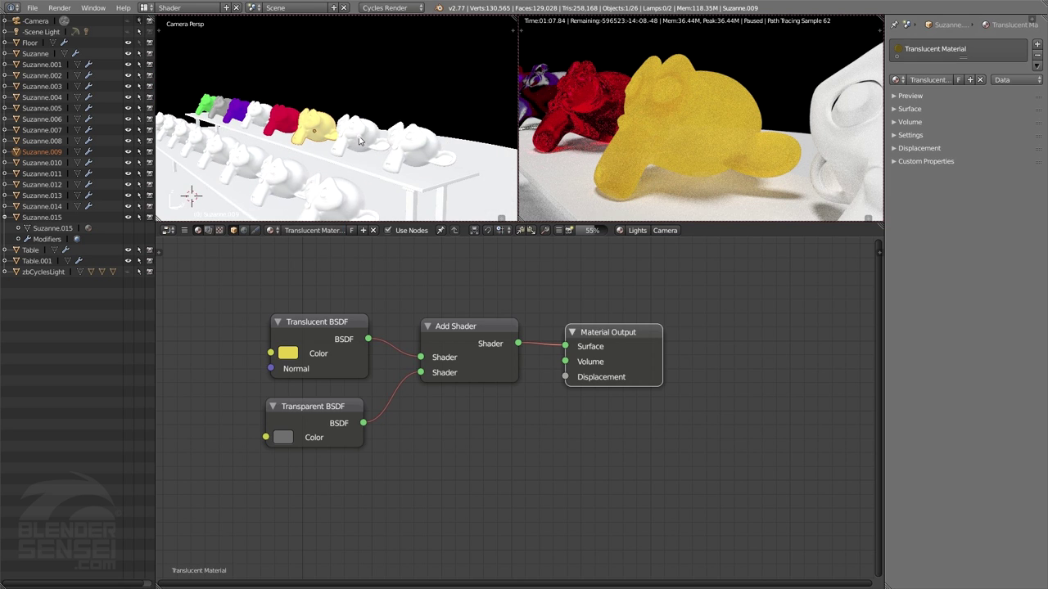
right_click(353, 134)
scroll(368, 138, "up", 3)
scroll(385, 139, "up", 1)
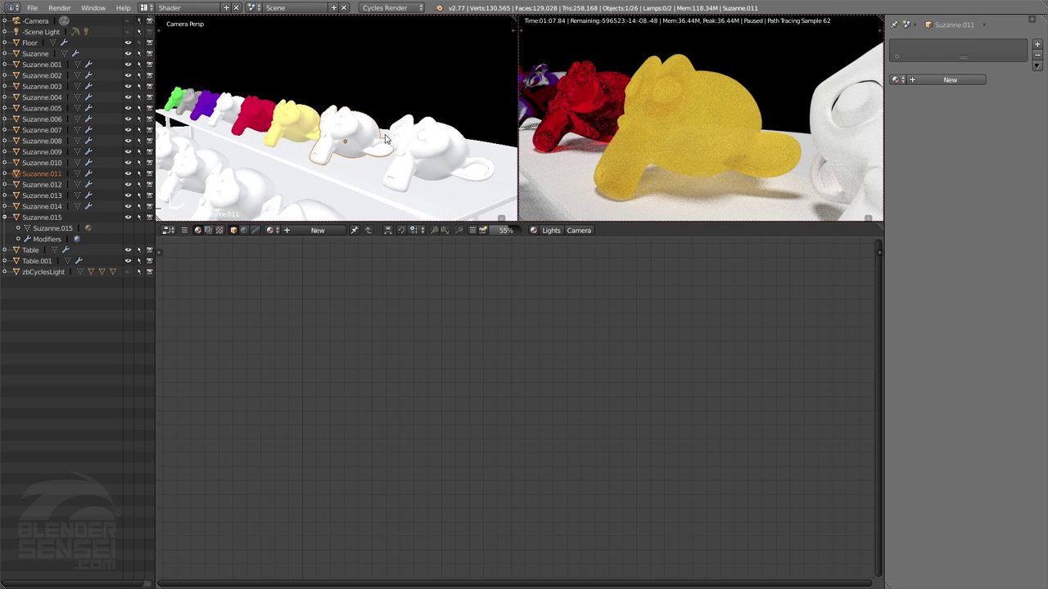
left_click(318, 230)
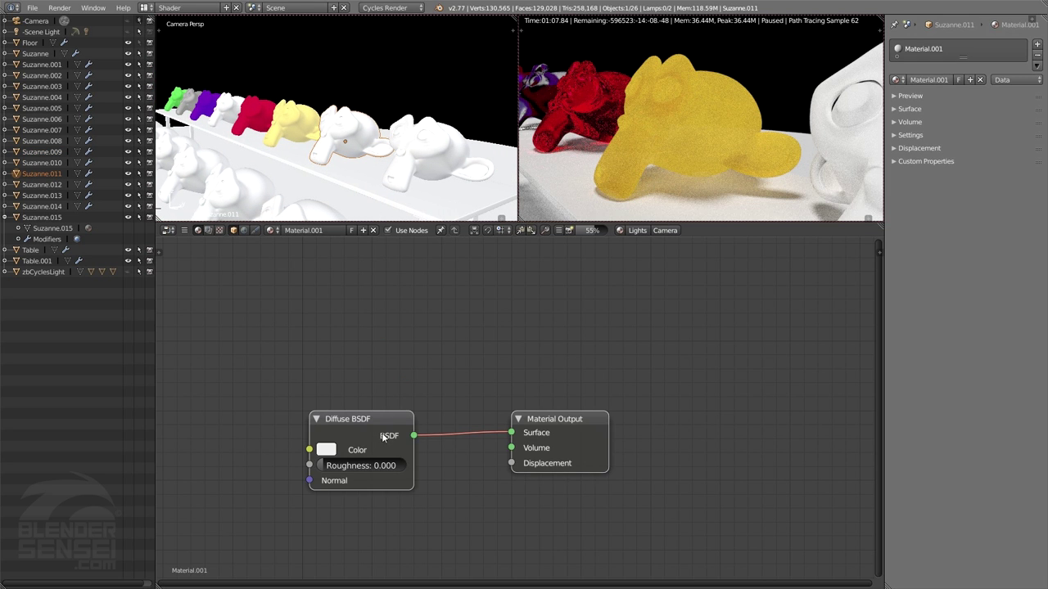
left_click(382, 435)
key("x")
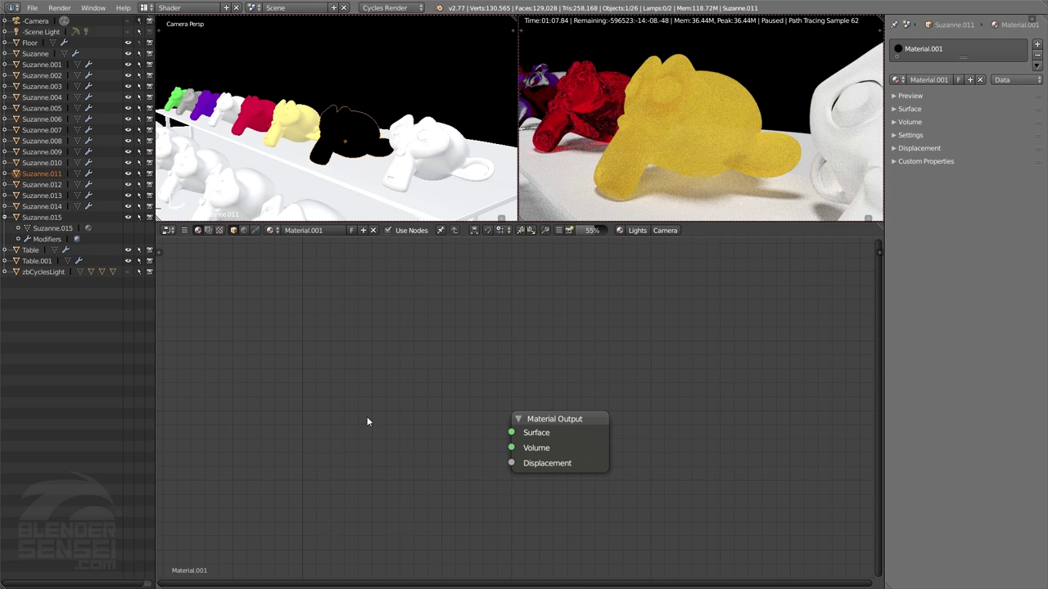
- Add an Anisotropic BSDF node and connect it to the Material Output's Surface input in the seventh head's material
key("shift+a")
mouse_move(368, 417)
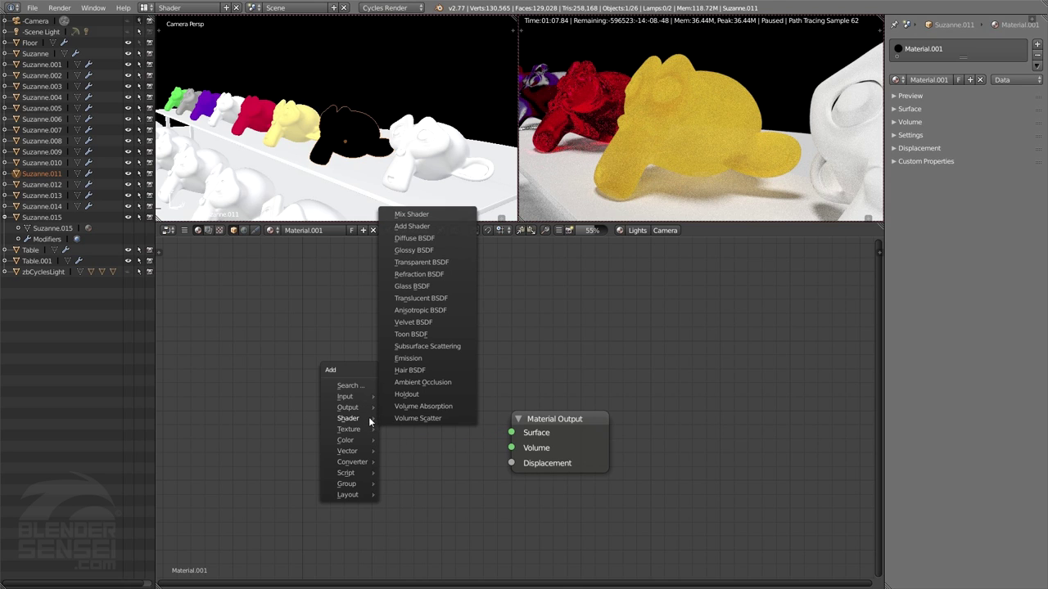
left_click(428, 311)
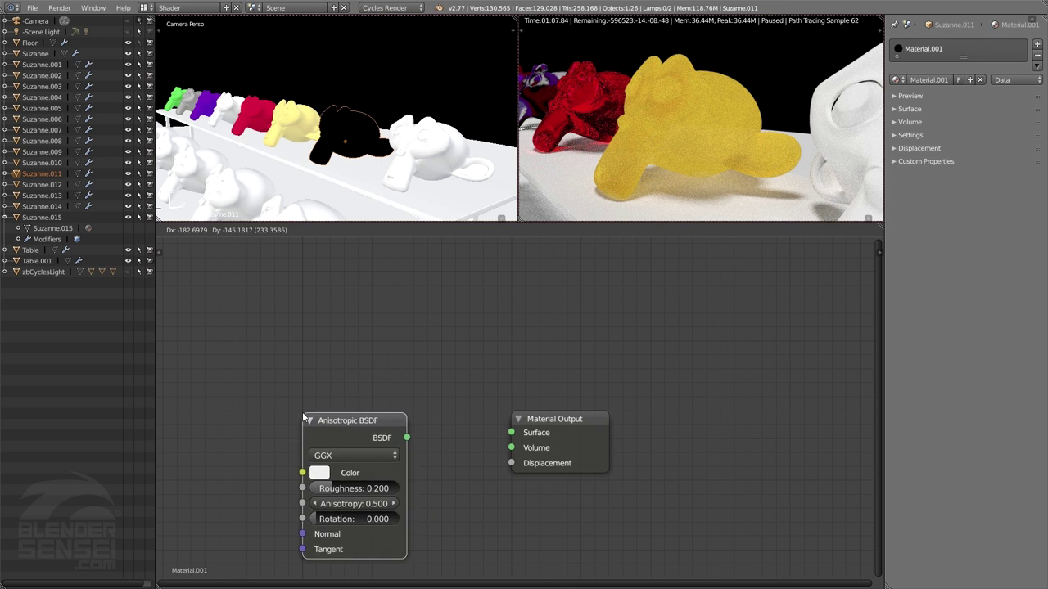
left_click(306, 417)
left_click_drag(411, 435, 510, 433)
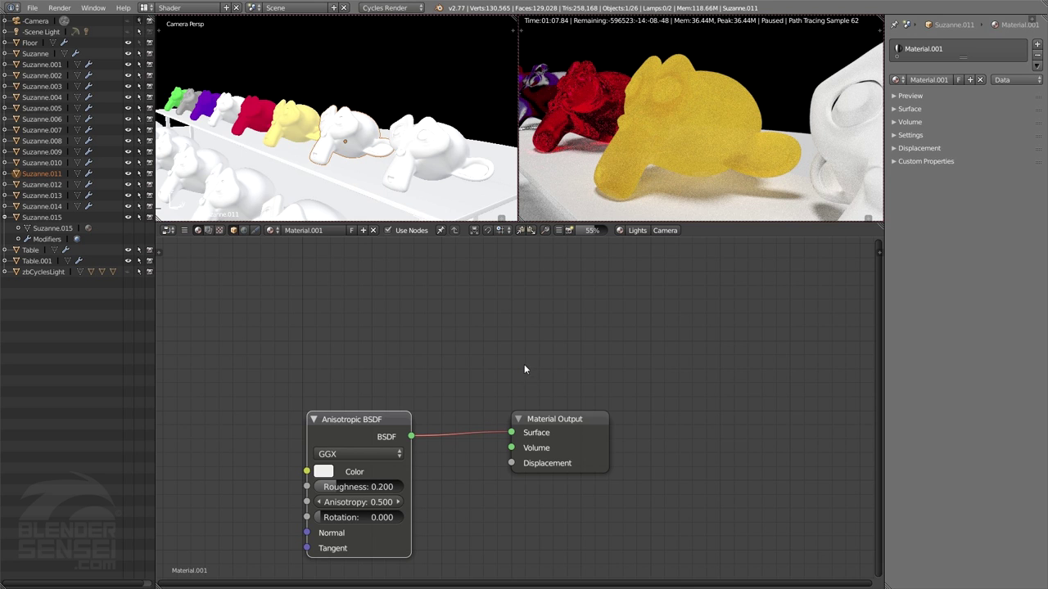
- Resume the rendered preview and examine the seventh head's anisotropic surface up close
mouse_move(524, 375)
middle_mouse_down()
mouse_move(489, 380)
mouse_move(521, 355)
middle_mouse_up()
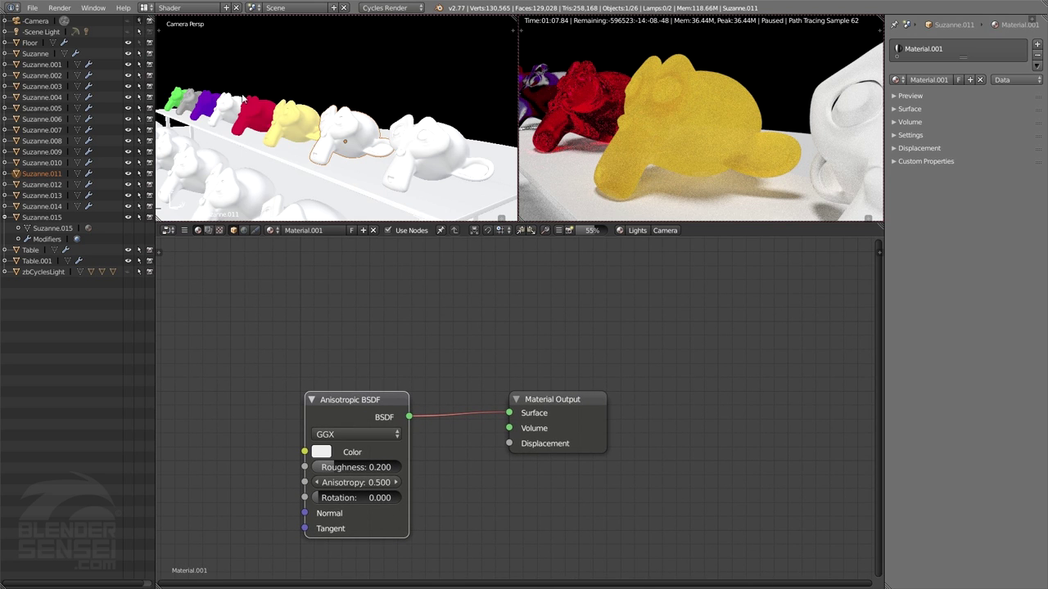
middle_click_drag(427, 358, 429, 334)
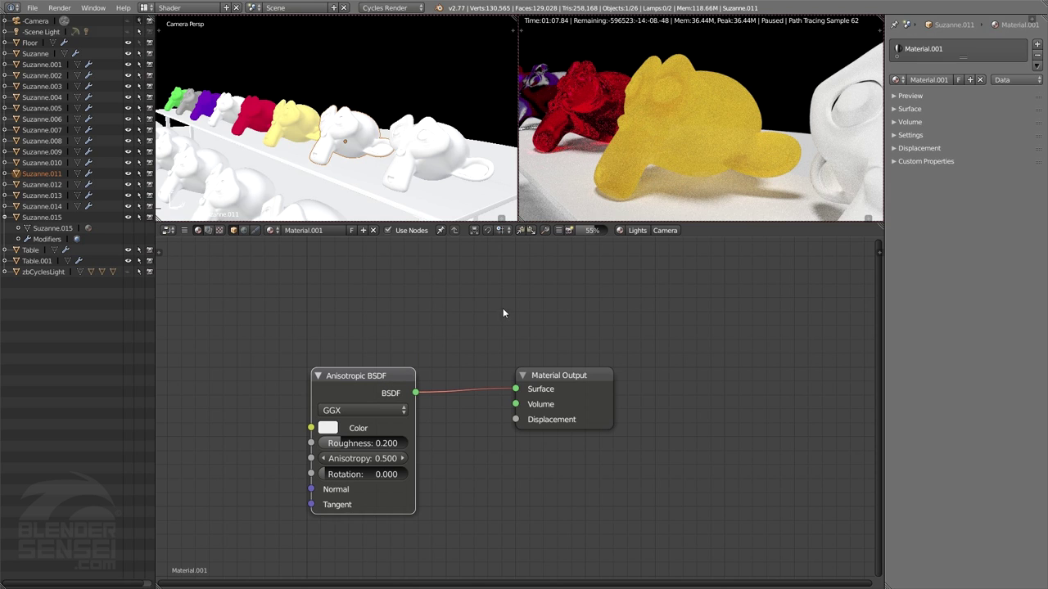
middle_click_drag(480, 319, 435, 317)
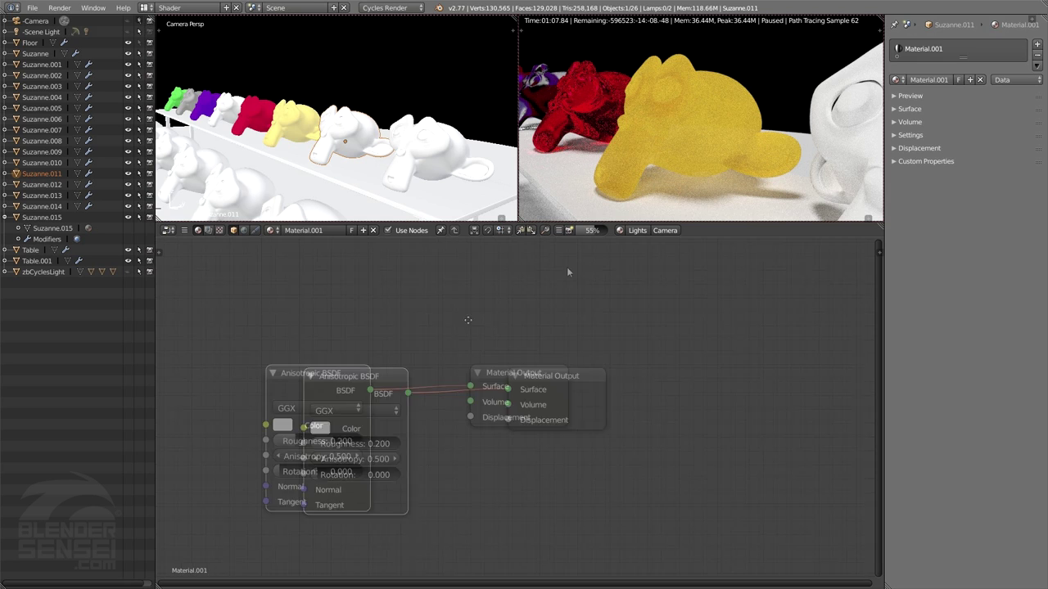
left_click(619, 232)
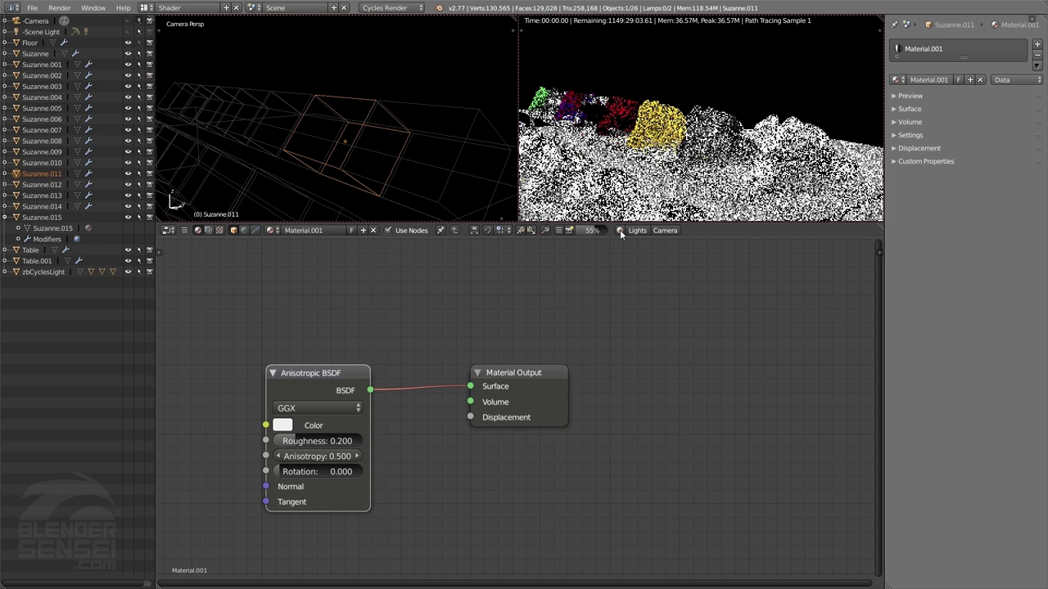
middle_click_drag(721, 139, 702, 145, "shift")
scroll(701, 145, "up", 6)
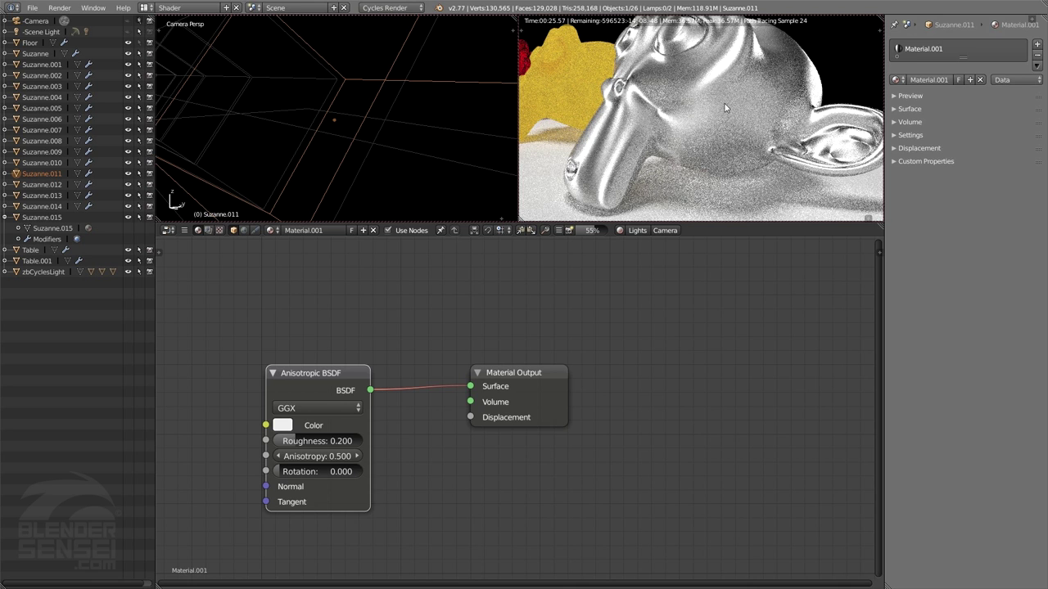
middle_click_drag(710, 95, 705, 108)
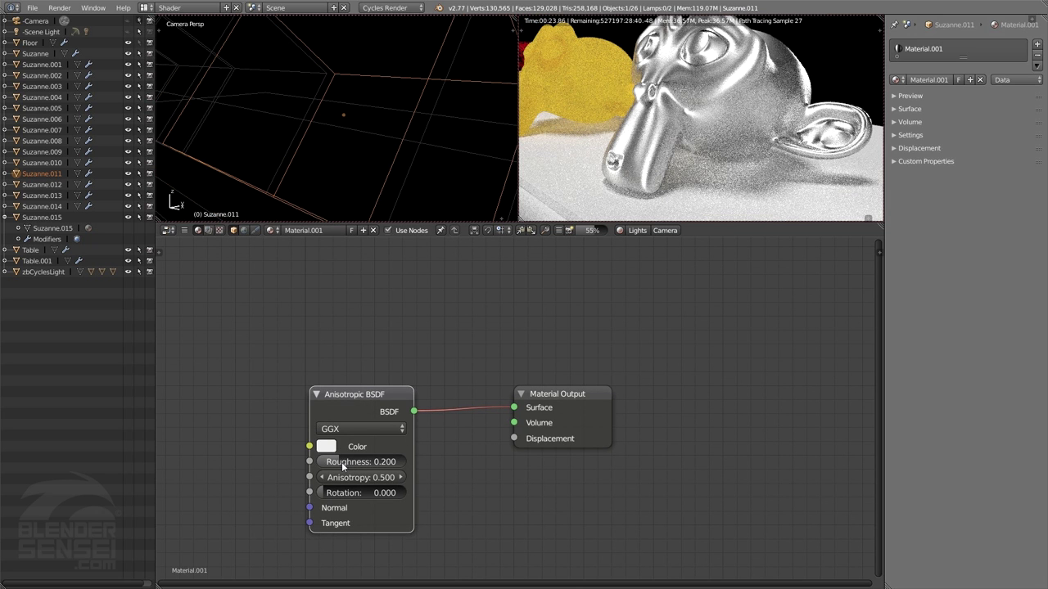
- Try the Anisotropic BSDF with its roughness at 0.000 and 0.033, and with anisotropy at 0
left_click_drag(343, 462, 286, 462)
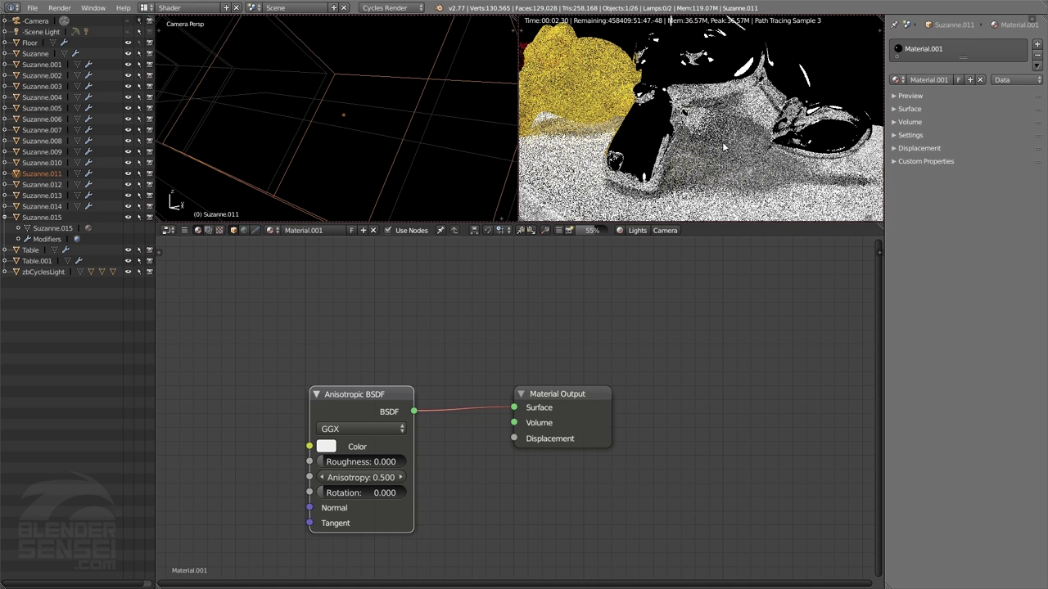
left_click_drag(360, 462, 374, 462)
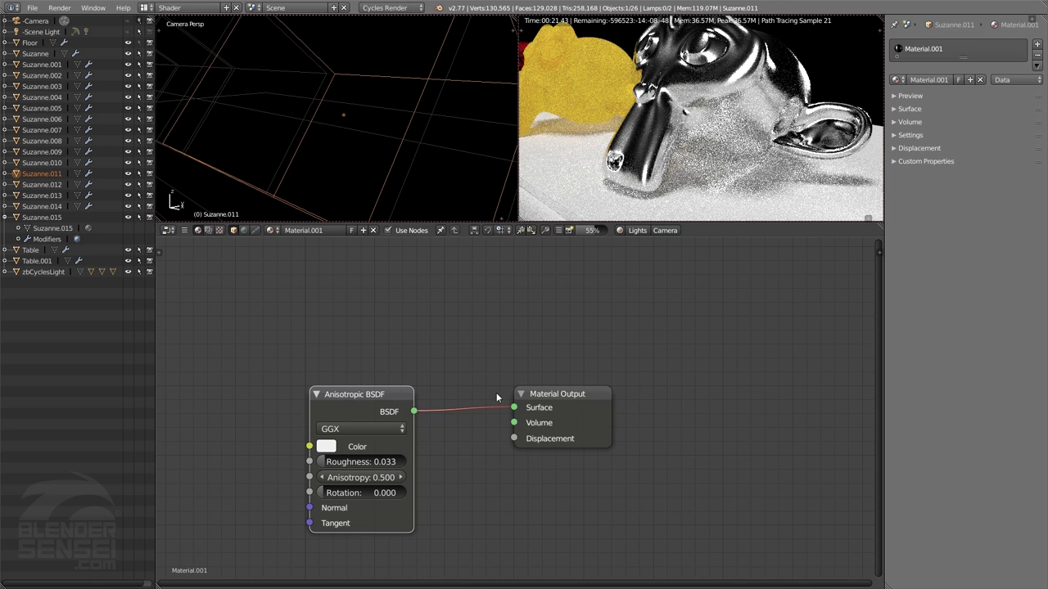
left_click(386, 478)
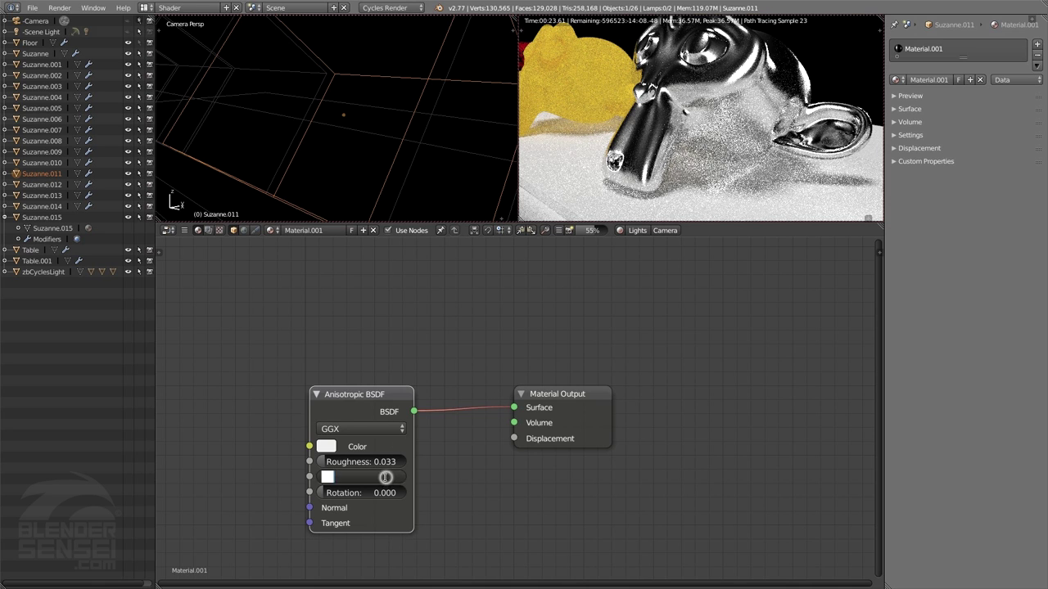
type("0")
key("Return")
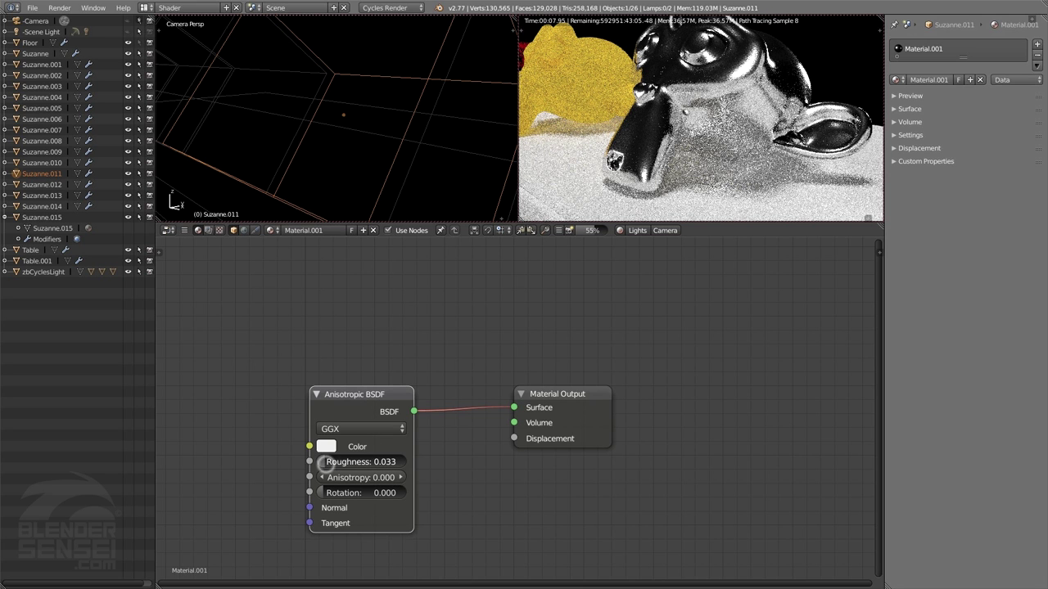
- Set the Anisotropic BSDF to roughness 0.133, anisotropy 1.000 and rotation 0.225
left_click_drag(327, 462, 381, 461)
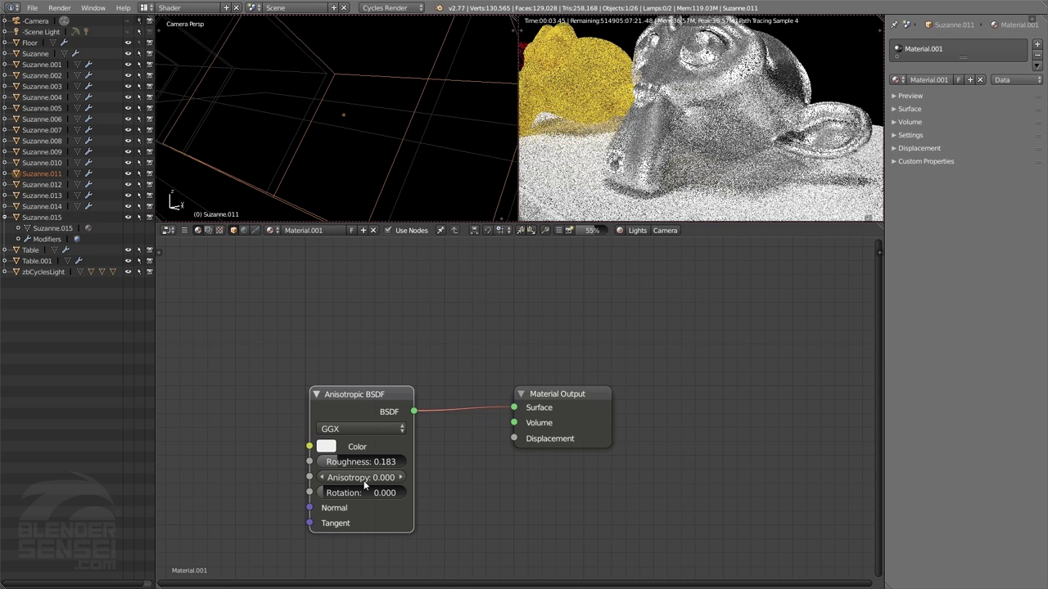
left_click_drag(329, 464, 320, 464)
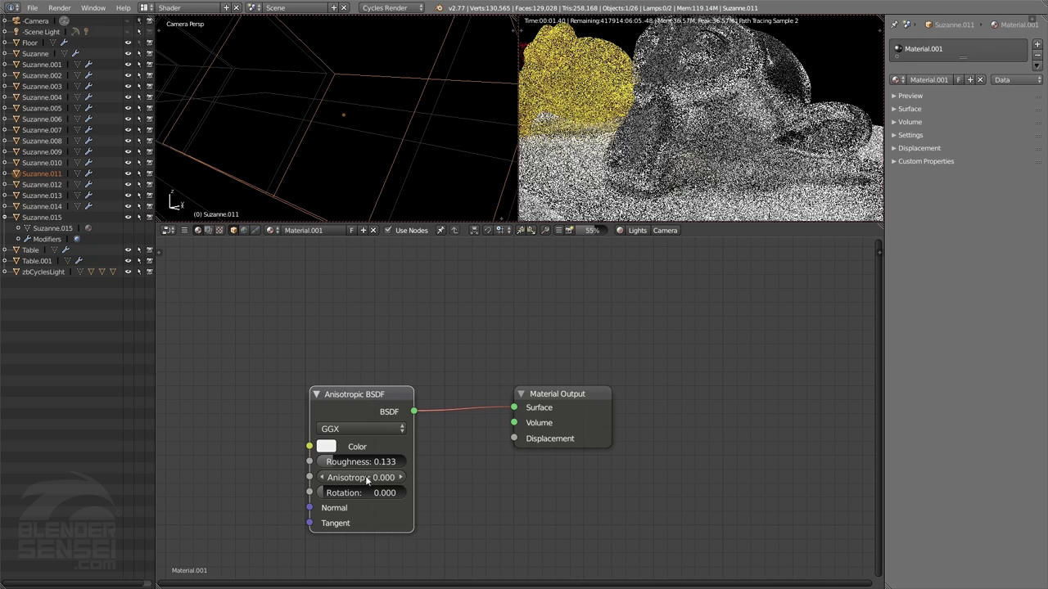
left_click_drag(355, 483, 446, 484)
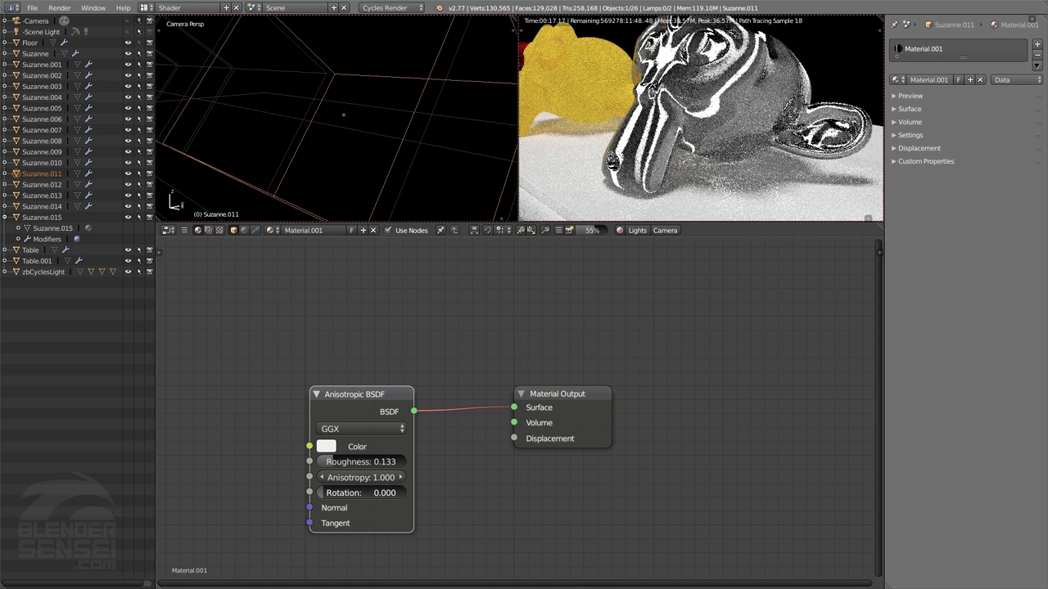
left_click_drag(321, 493, 355, 492)
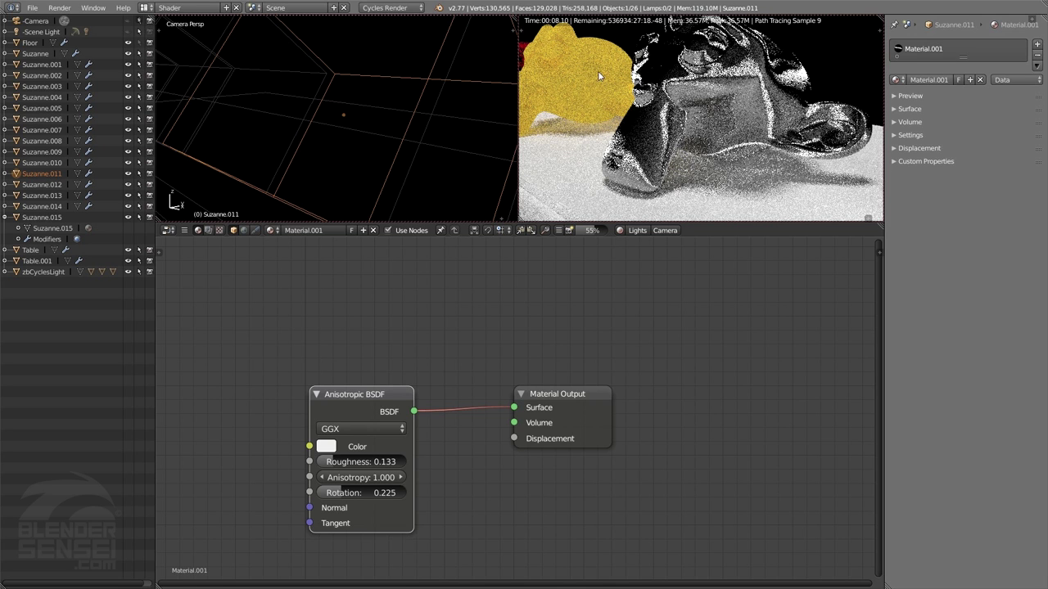
- Set the Anisotropic BSDF to roughness 0.100 and anisotropy 0.500
left_click_drag(363, 477, 339, 477)
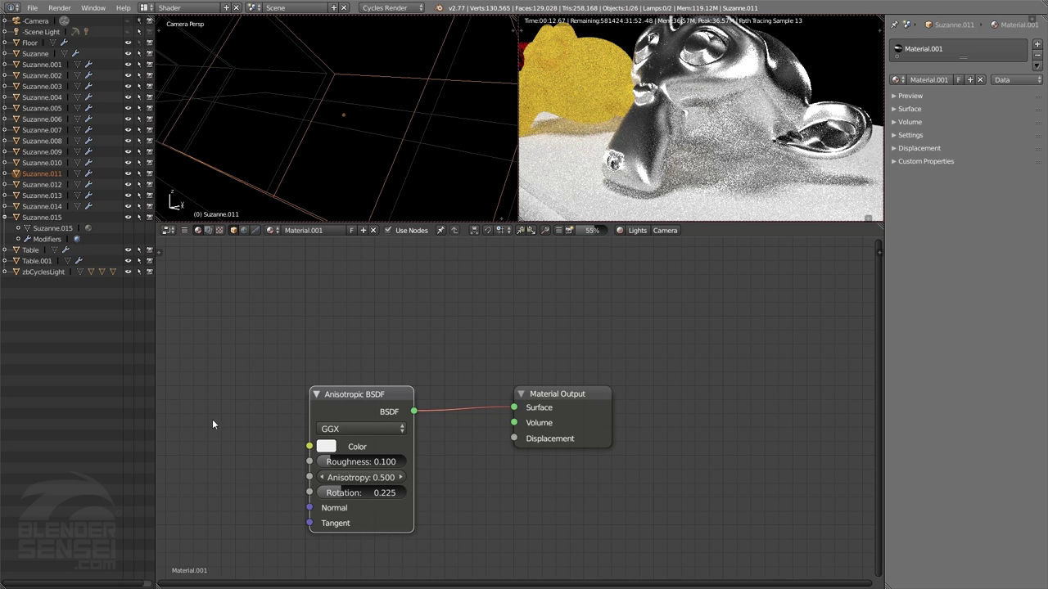
key("shift+a")
mouse_move(241, 332)
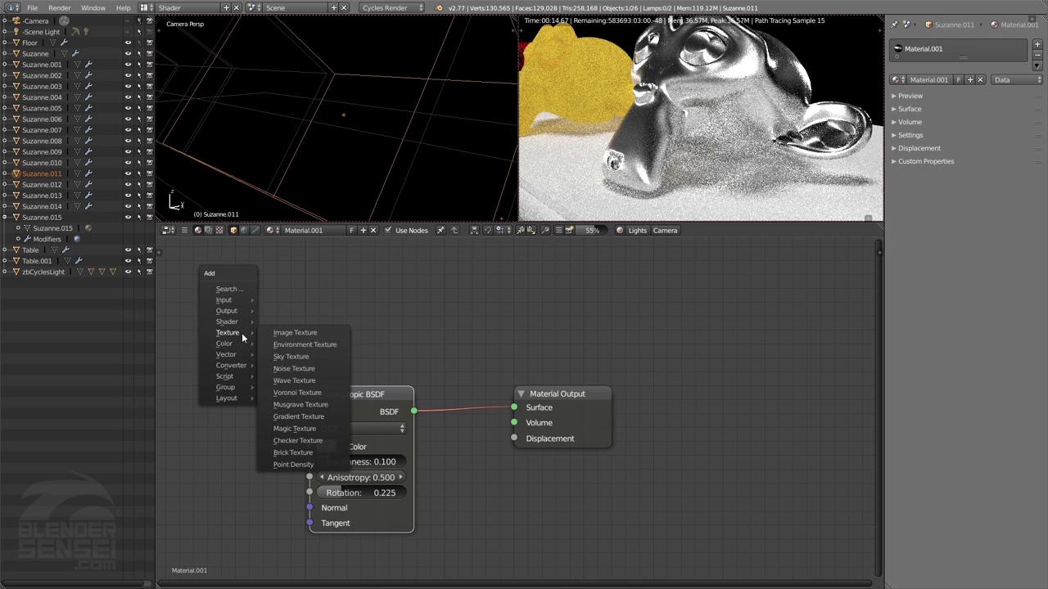
key("Escape")
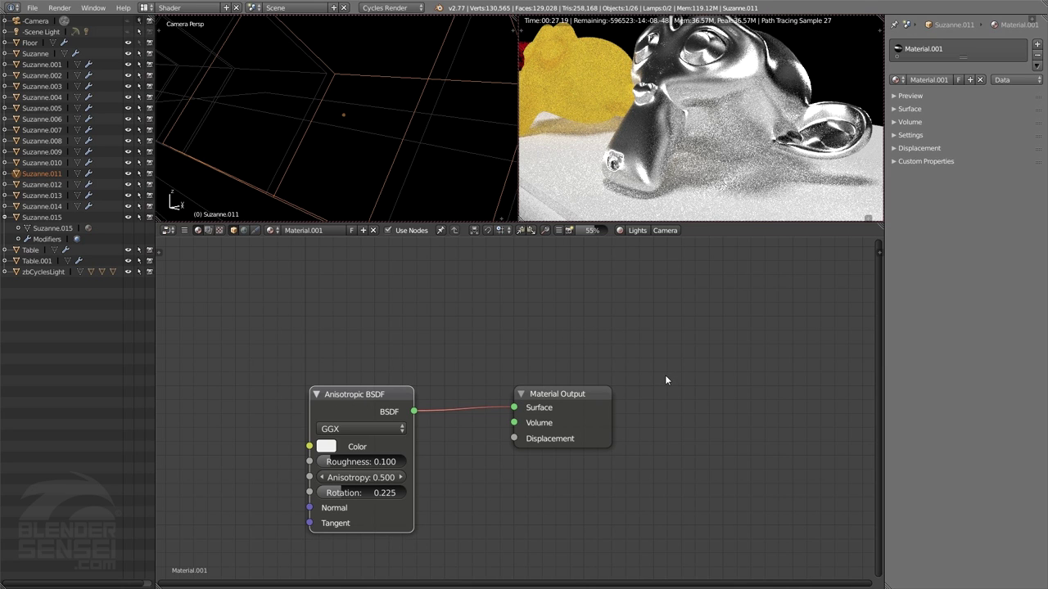
- Pause the rendered preview and rename the seventh head's material as Anisotropic Material
left_click(620, 231)
left_click(318, 231)
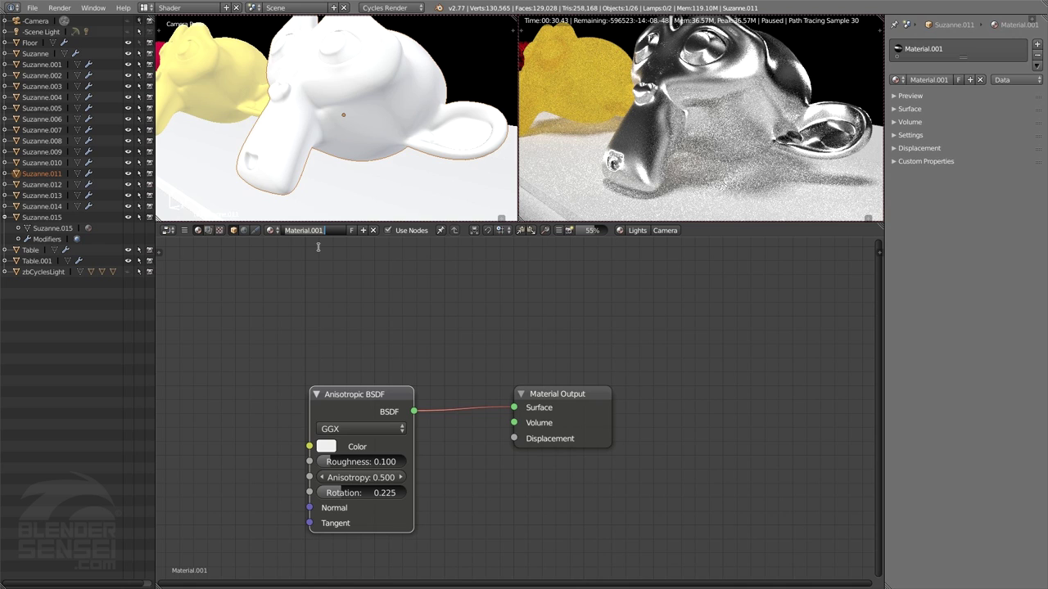
type("Anisotropic Material")
key("Return")
- Create a new material for the eighth head at the end of the back row and delete its Diffuse BSDF node
scroll(385, 142, "down", 5)
scroll(386, 143, "up", 2)
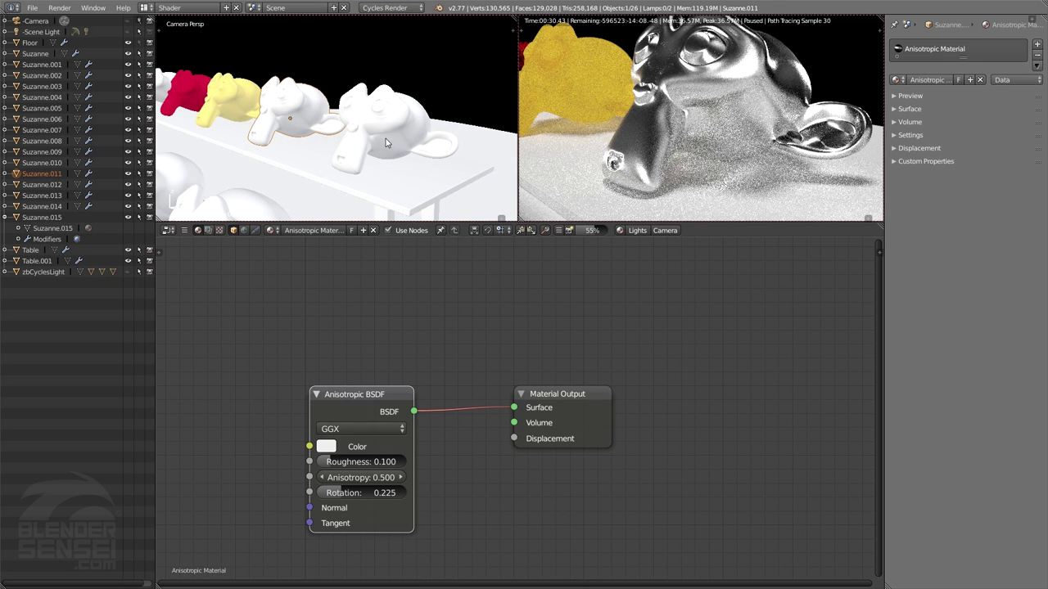
scroll(385, 131, "down", 3)
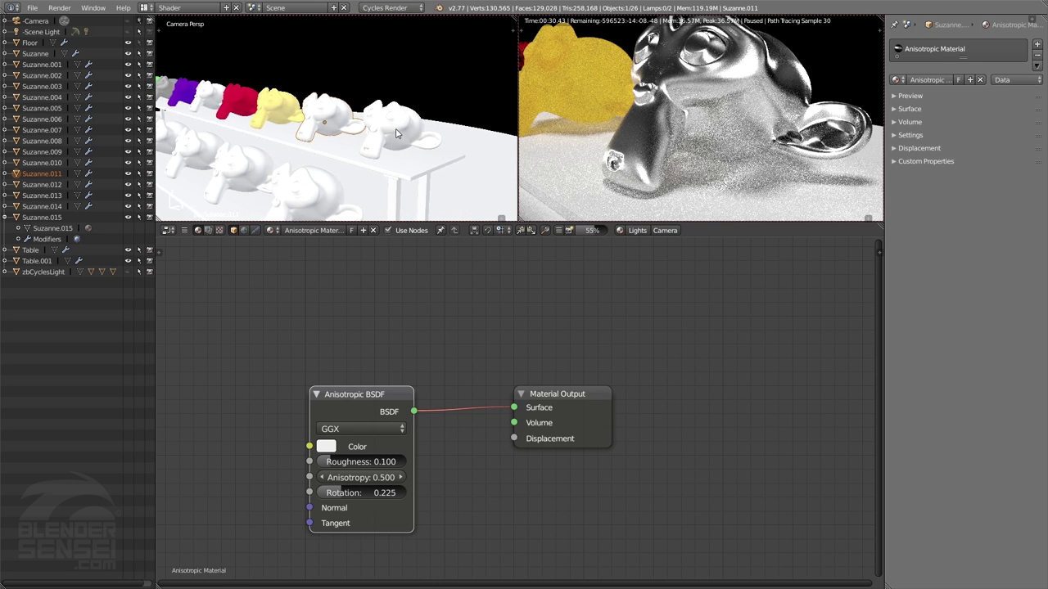
right_click(409, 134)
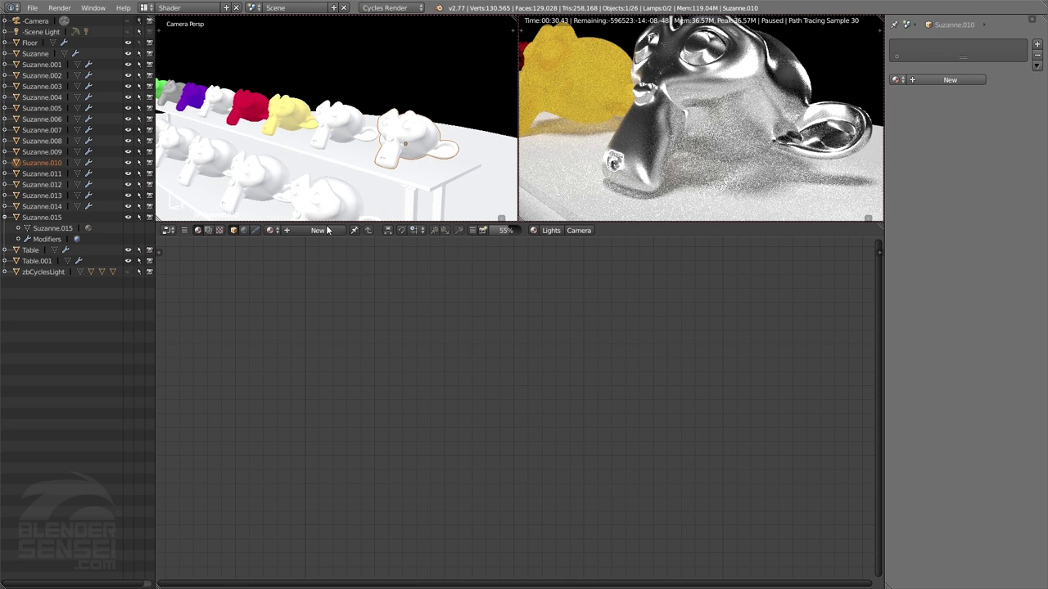
left_click(329, 232)
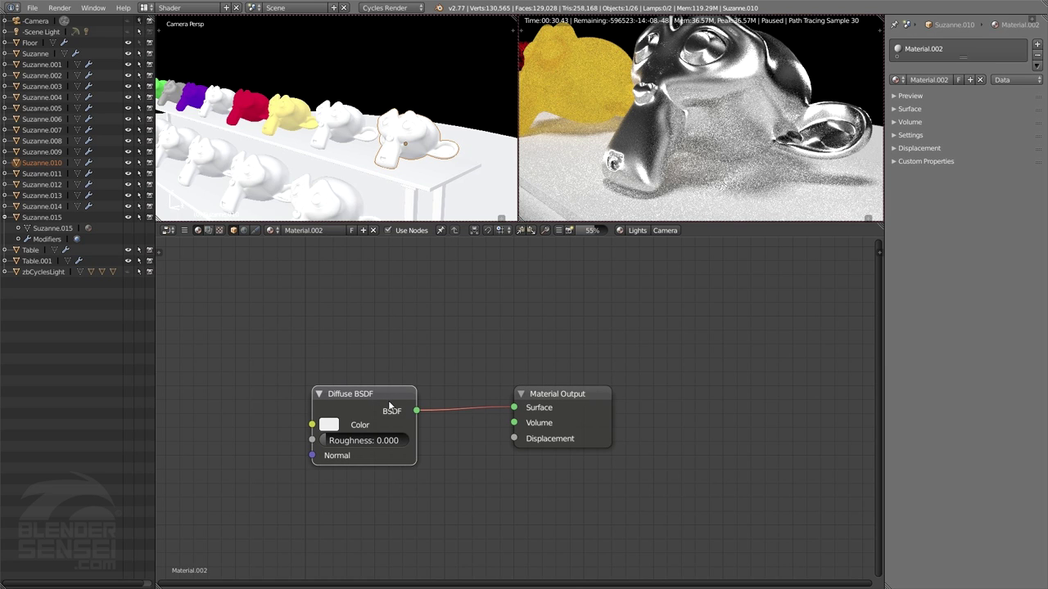
key("x")
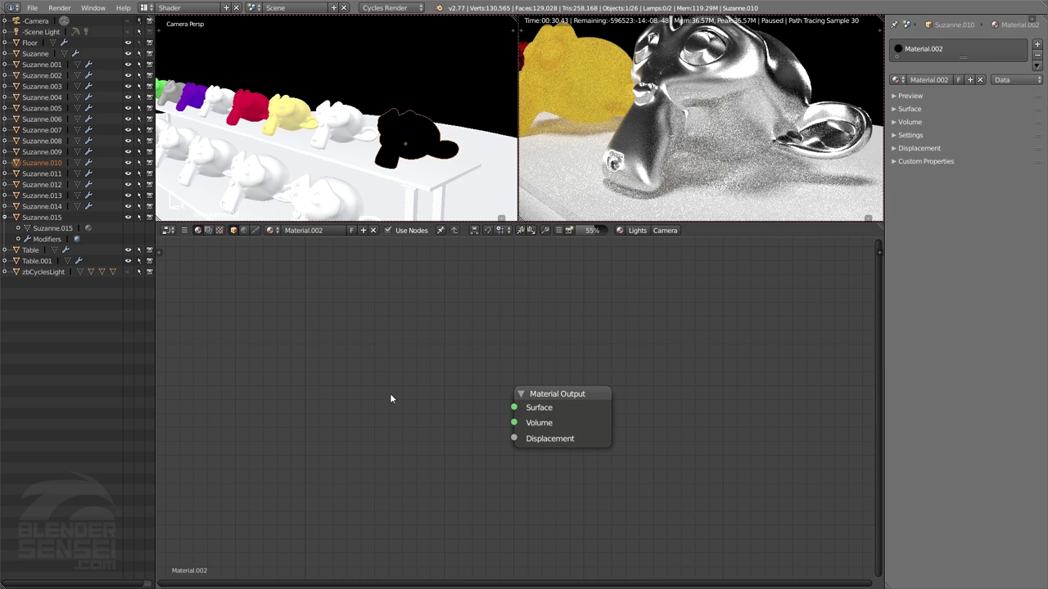
- Add a Velvet BSDF node and connect it to the Material Output's Surface input in the eighth head's material
key("shift+a")
mouse_move(391, 395)
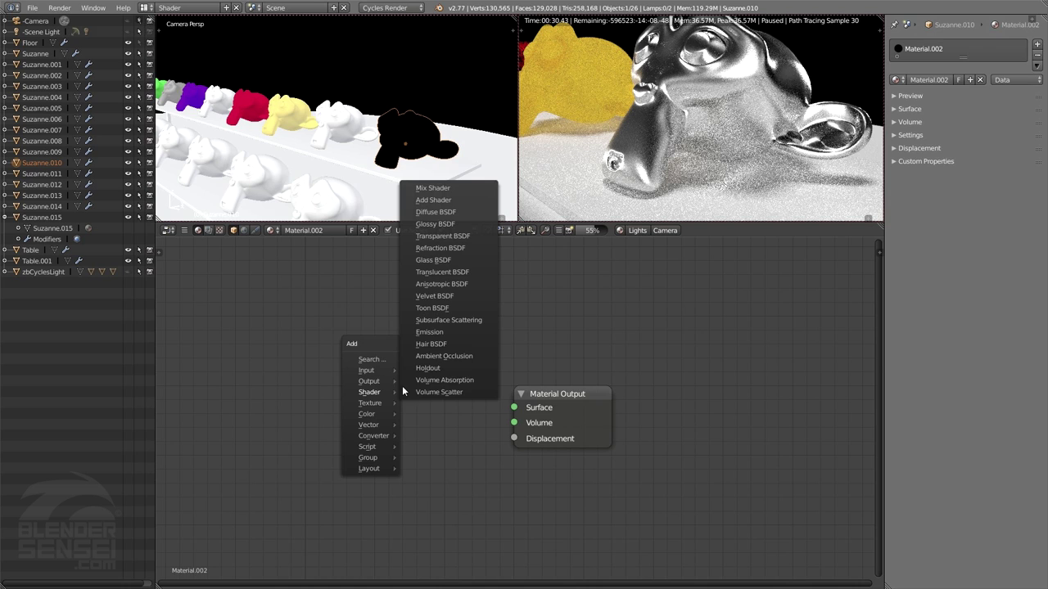
left_click(448, 296)
left_click(341, 393)
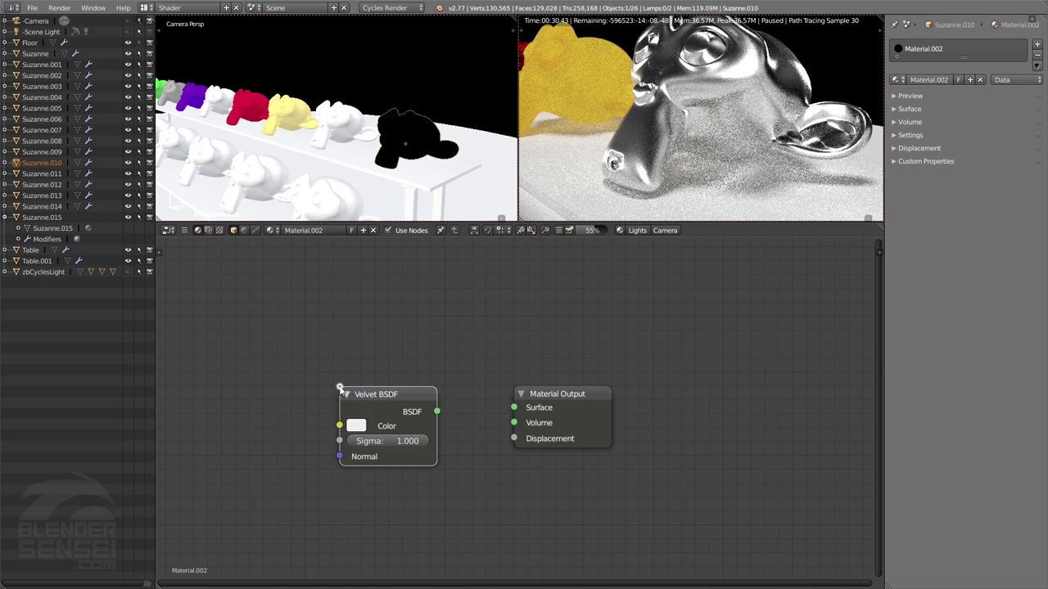
left_click_drag(437, 410, 514, 408)
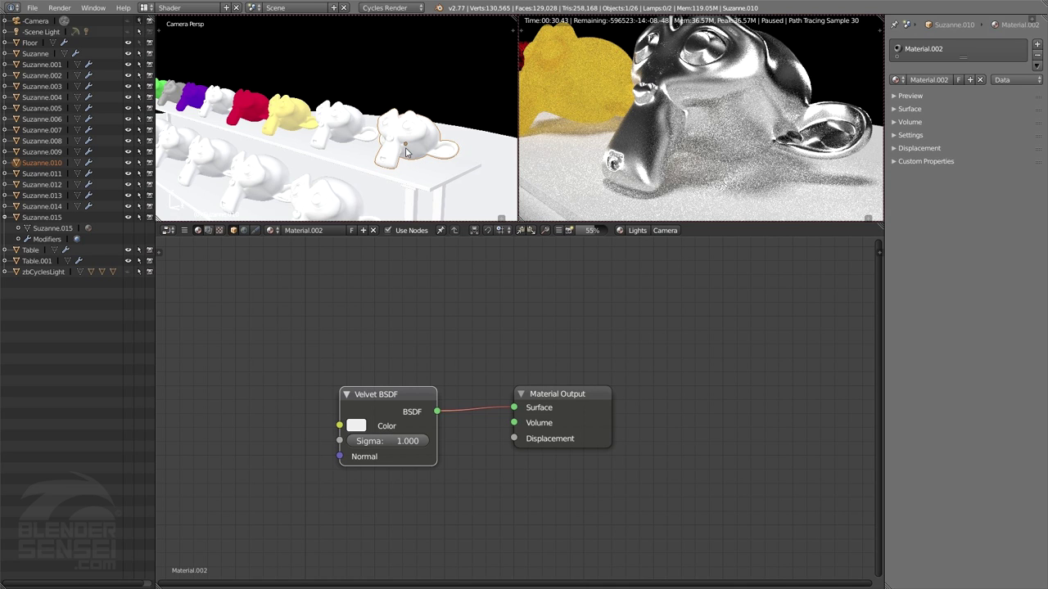
- Resume the rendered preview and examine the eighth head's velvet surface up close
scroll(344, 425, "up", 1)
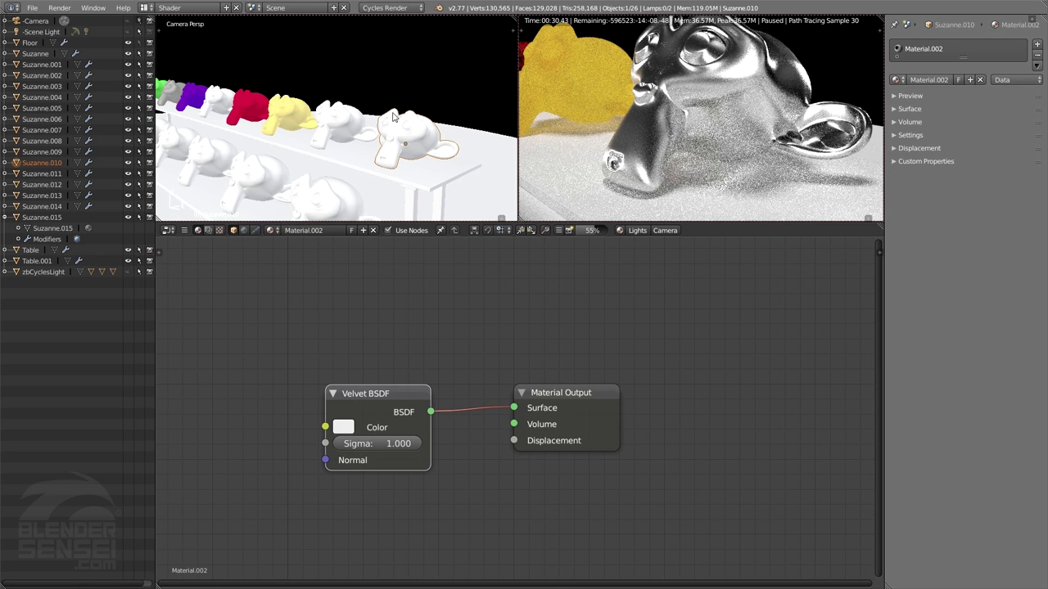
left_click(620, 231)
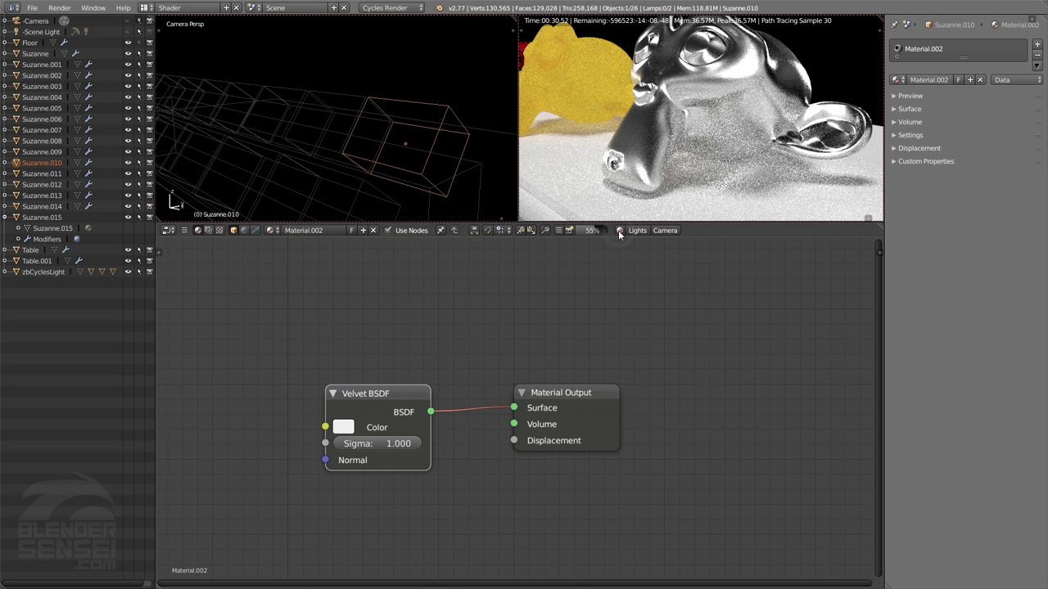
scroll(801, 145, "up", 3)
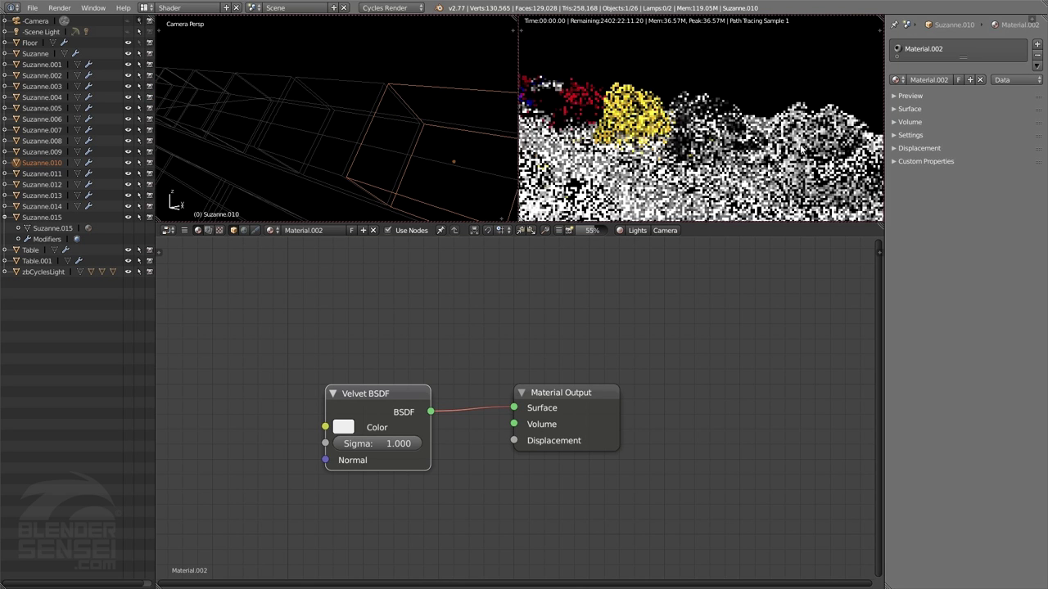
middle_click_drag(801, 145, 766, 129, "shift")
scroll(798, 147, "up", 5)
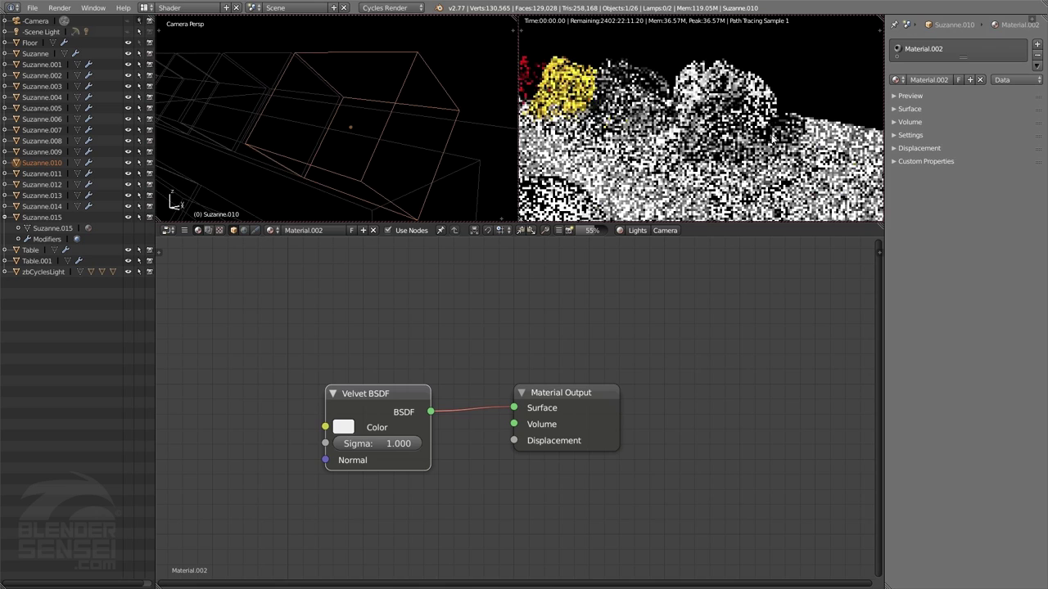
scroll(772, 138, "down", 5)
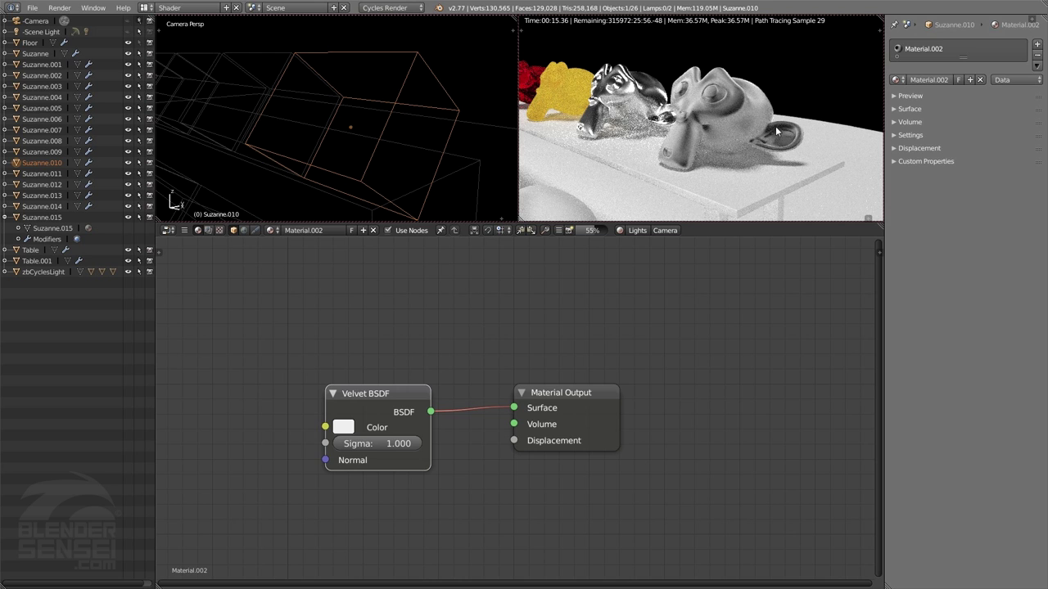
middle_click_drag(775, 130, 765, 134, "shift")
scroll(746, 142, "up", 1)
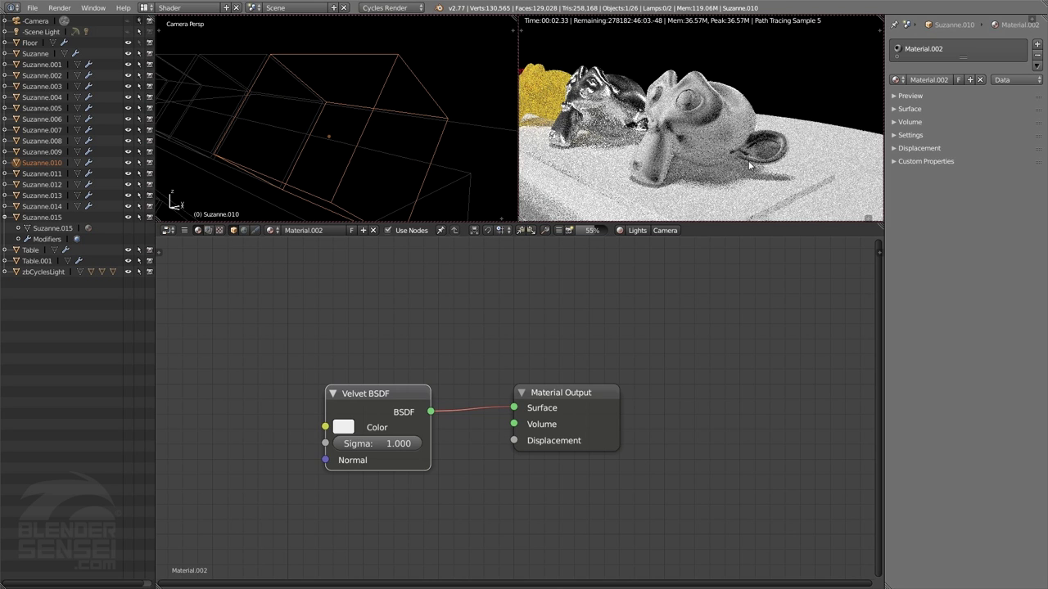
scroll(740, 162, "up", 1)
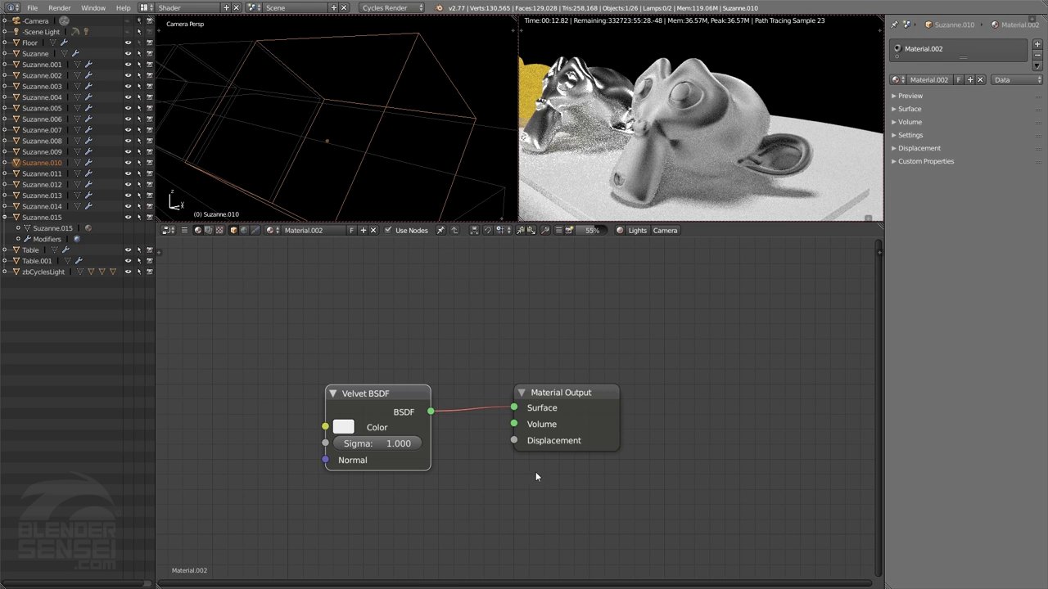
- Color the Velvet BSDF crimson red and set its sigma to 0.736
left_click(350, 432)
left_click(400, 314)
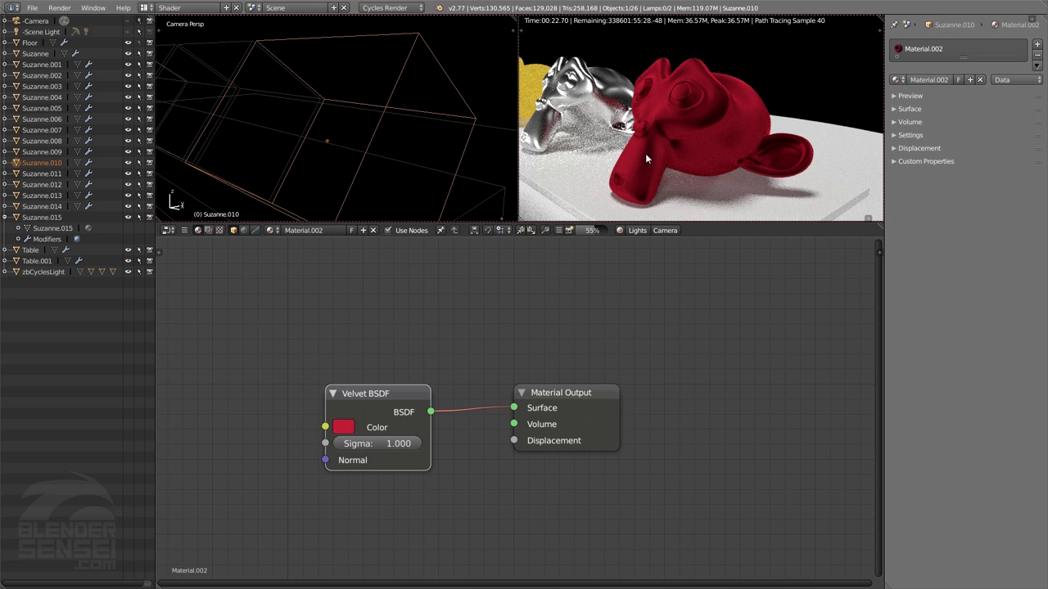
scroll(654, 154, "up", 5)
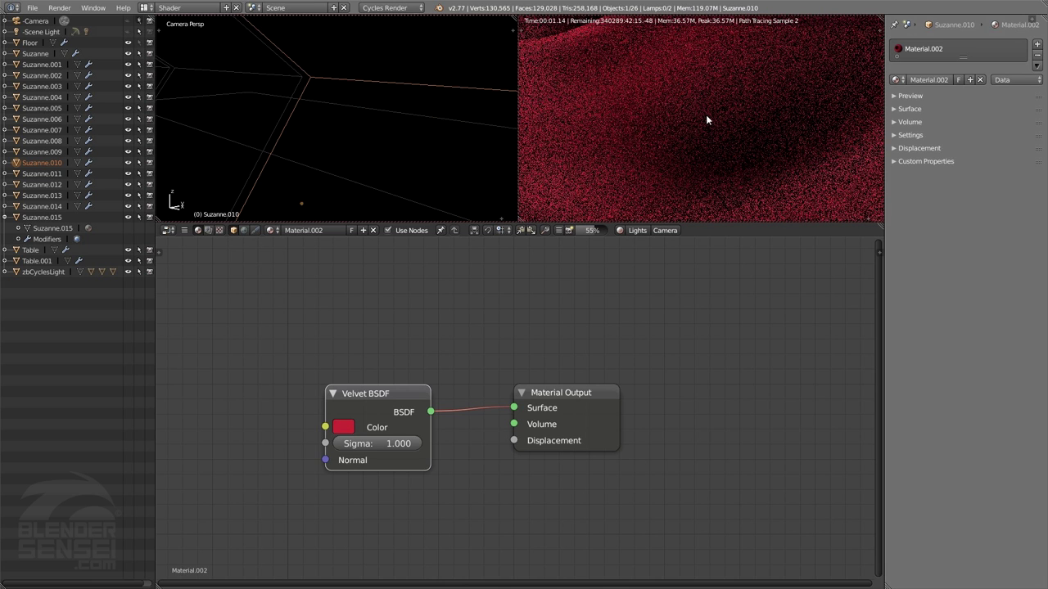
scroll(707, 122, "down", 5)
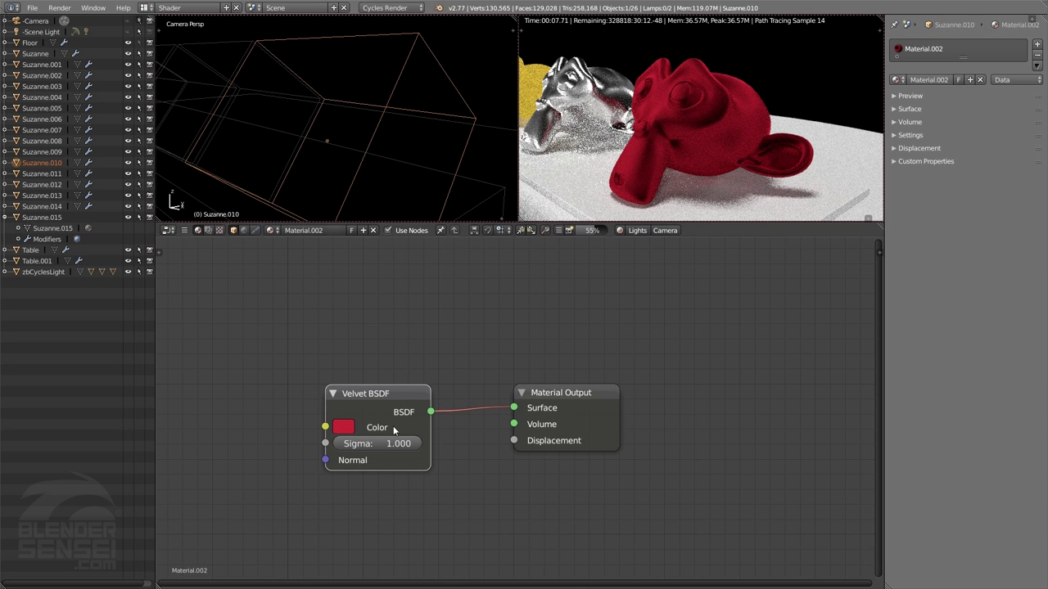
left_click_drag(414, 451, 354, 451)
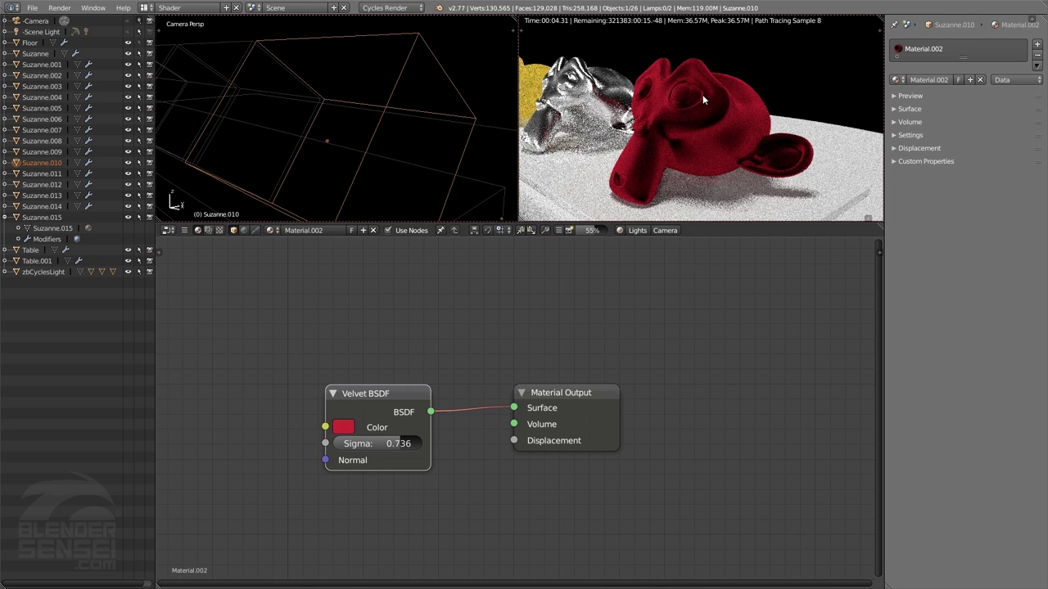
- Pause the rendered preview and rename the eighth head's material as Velvet Material
left_click(620, 232)
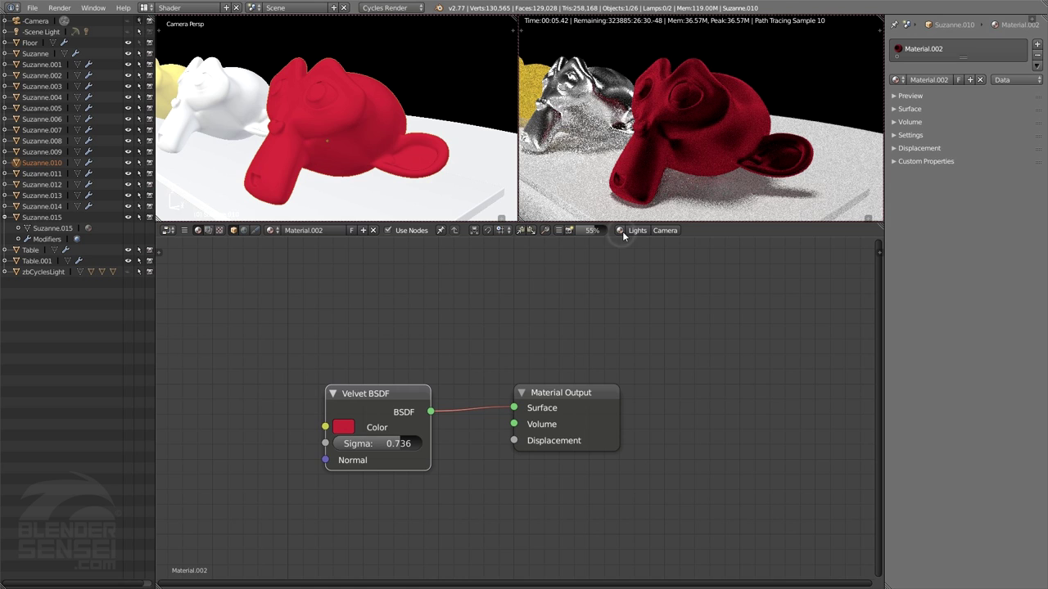
left_click(322, 230)
left_click(321, 229)
type("Velv")
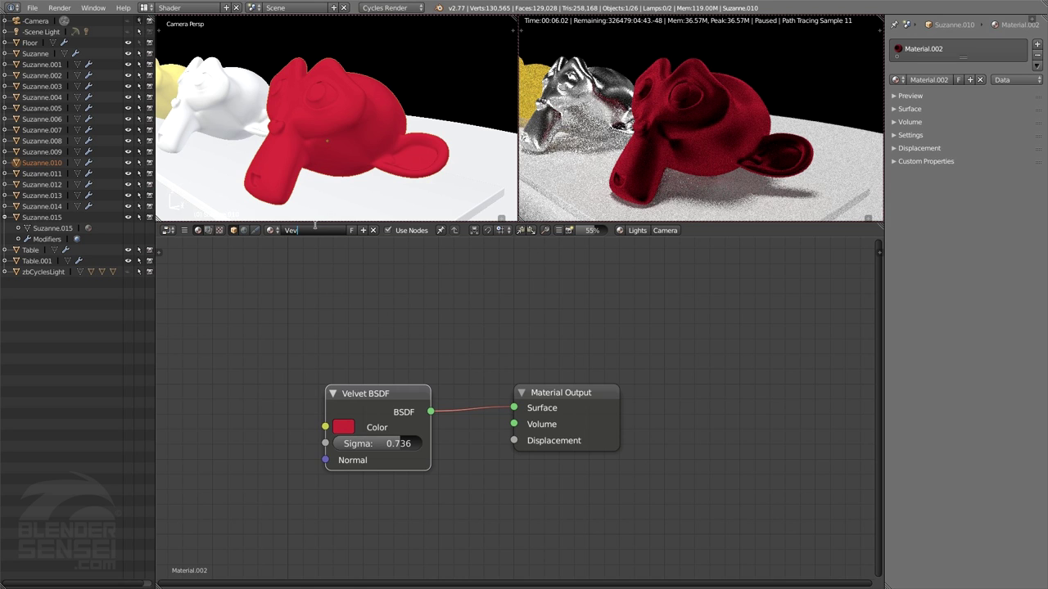
type("et Materia")
key("Return")
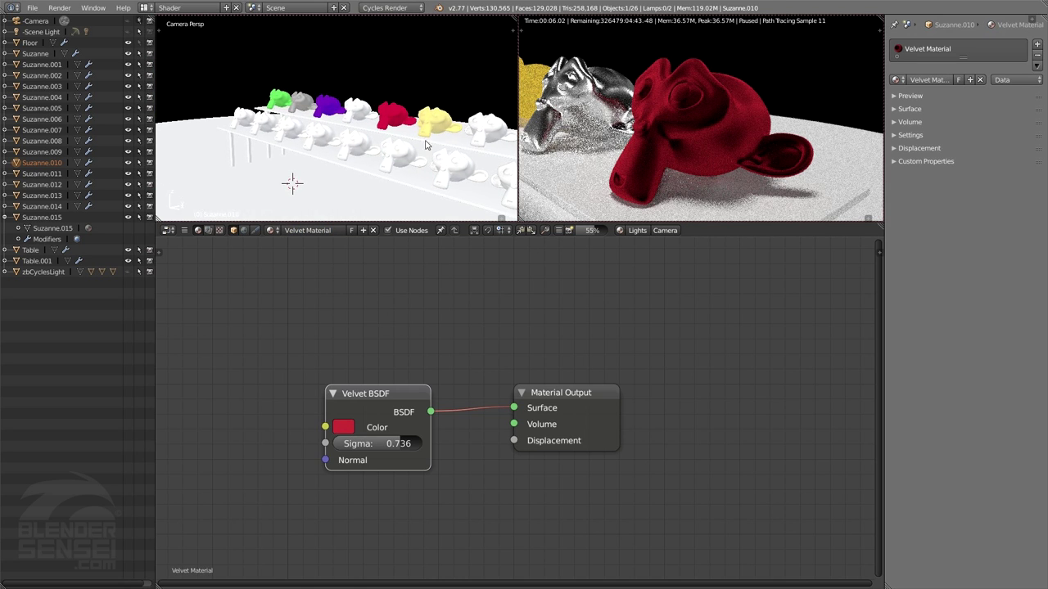
- Create a new material for the first head of the front row, in front of the green one, and delete its Diffuse BSDF node
middle_click_drag(318, 134, 414, 124)
scroll(372, 160, "up", 5)
scroll(414, 124, "up", 1)
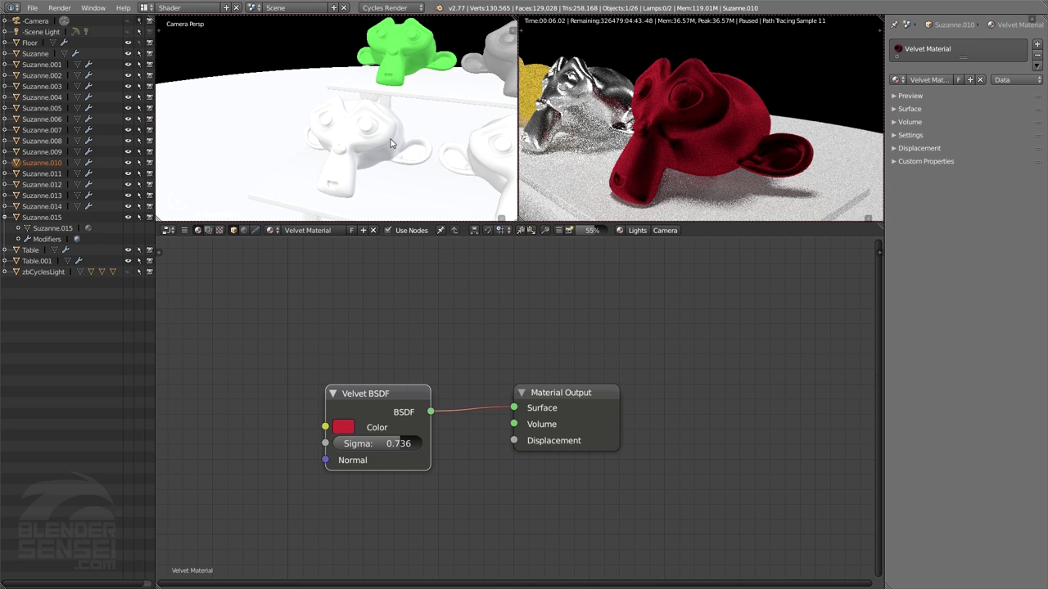
scroll(392, 141, "down", 1)
right_click(364, 128)
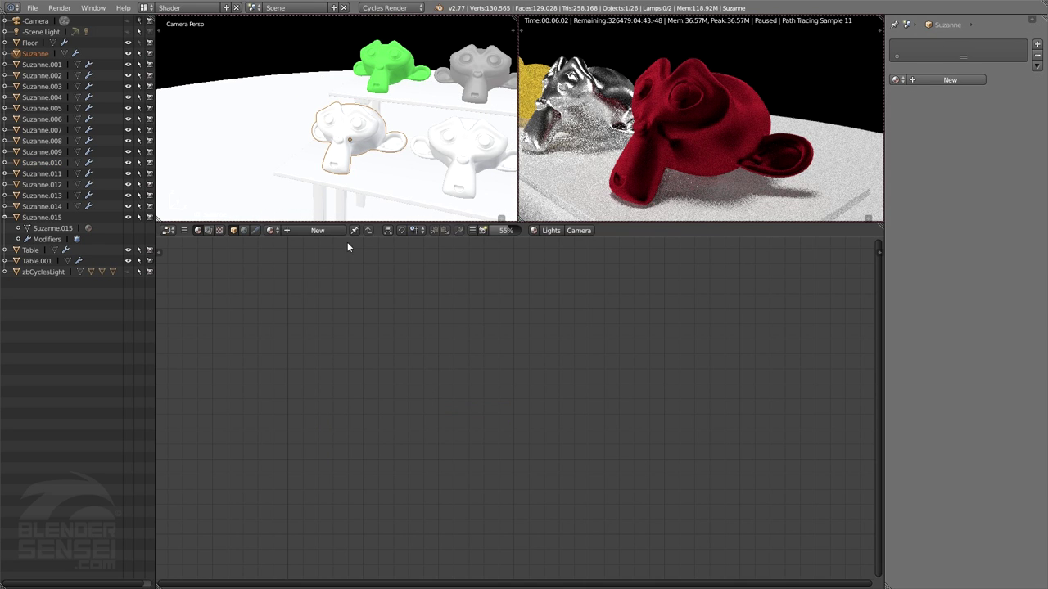
left_click(328, 229)
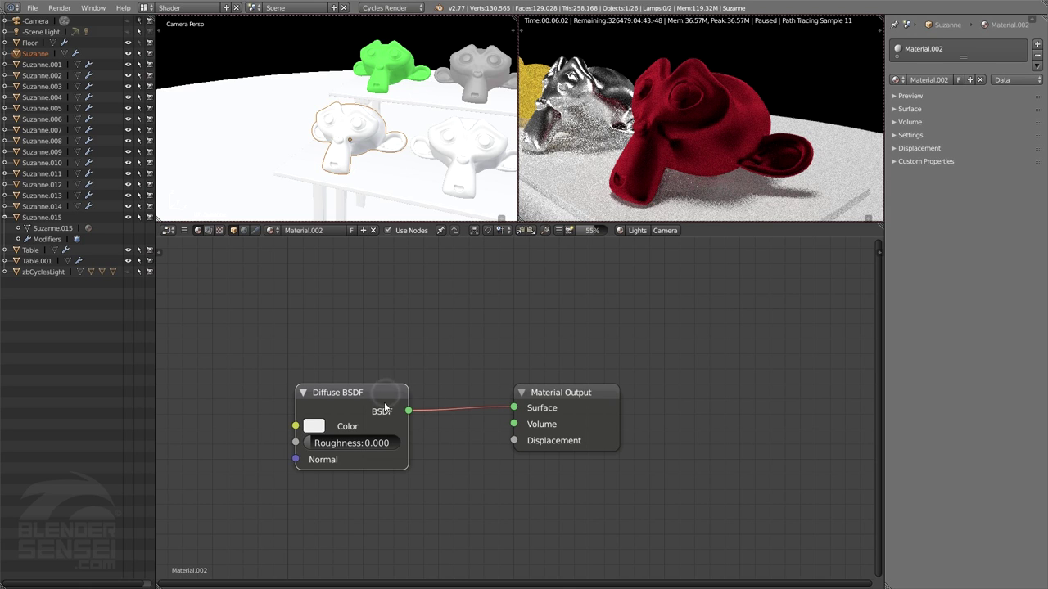
key("x")
- Add a Toon BSDF node and connect it to the Material Output's Surface input in the first front-row head's material
key("shift+a")
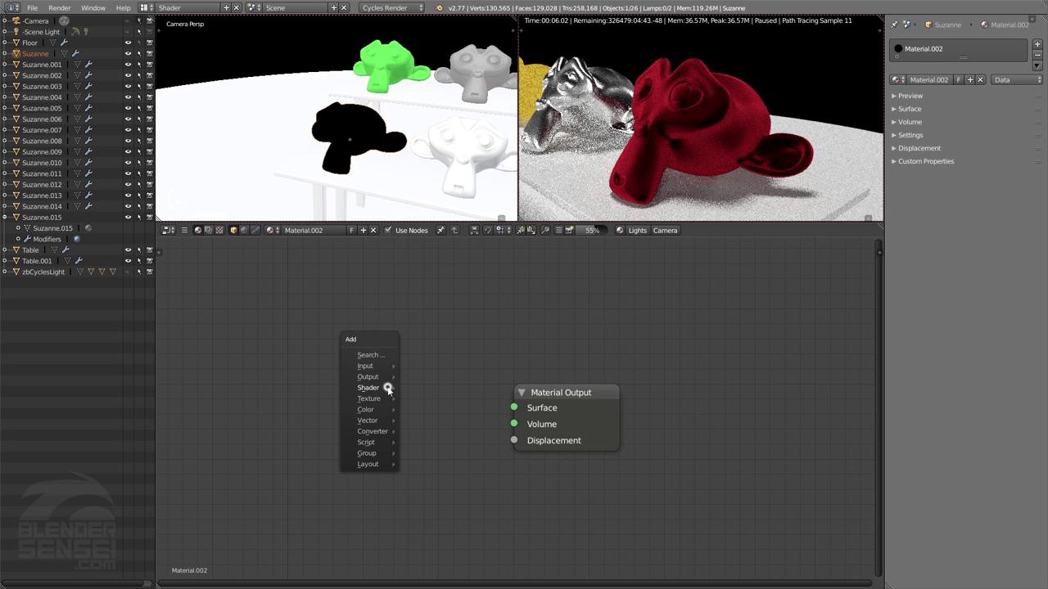
mouse_move(388, 388)
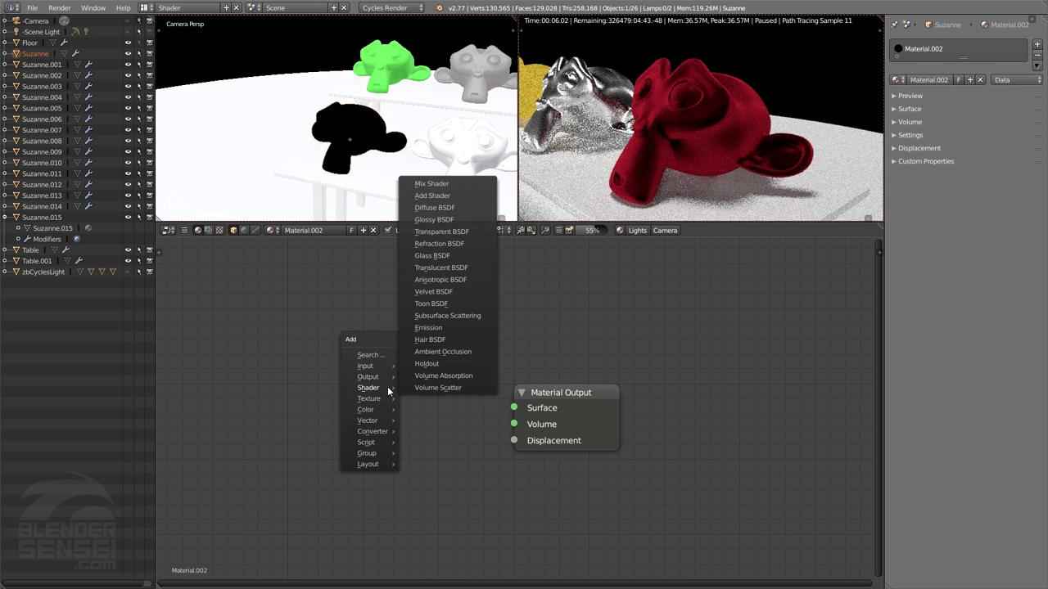
left_click(437, 305)
left_click(439, 394)
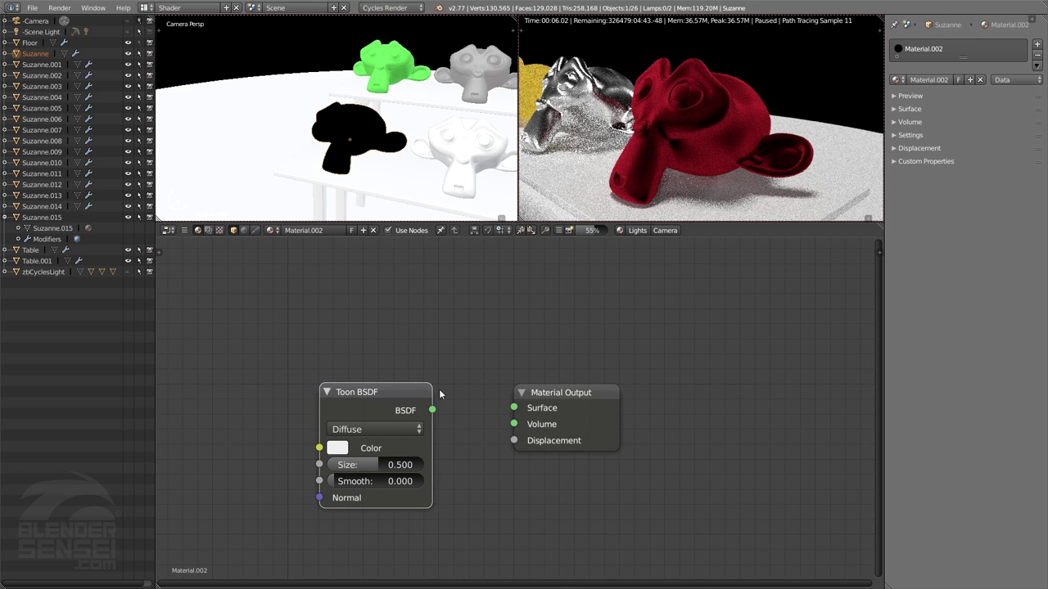
left_click_drag(432, 410, 514, 407)
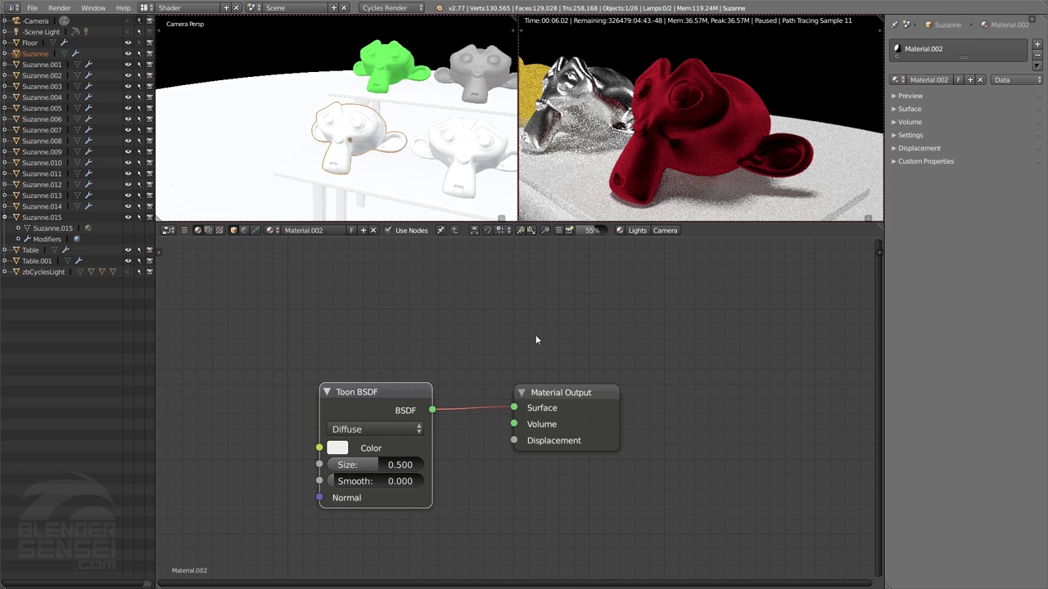
middle_click_drag(536, 340, 455, 360)
middle_click_drag(449, 397, 440, 401)
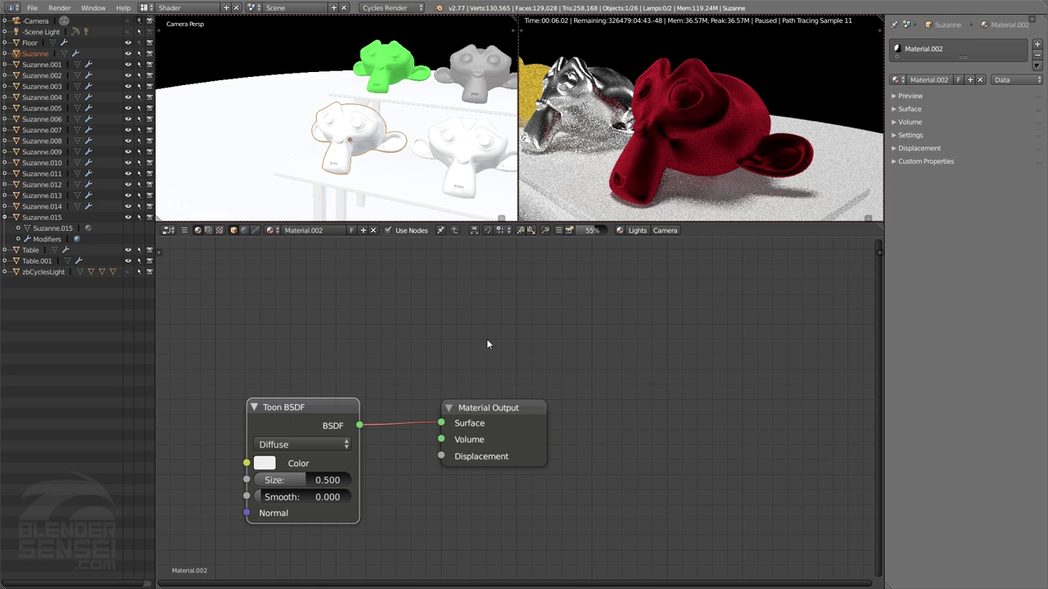
scroll(358, 131, "up", 6)
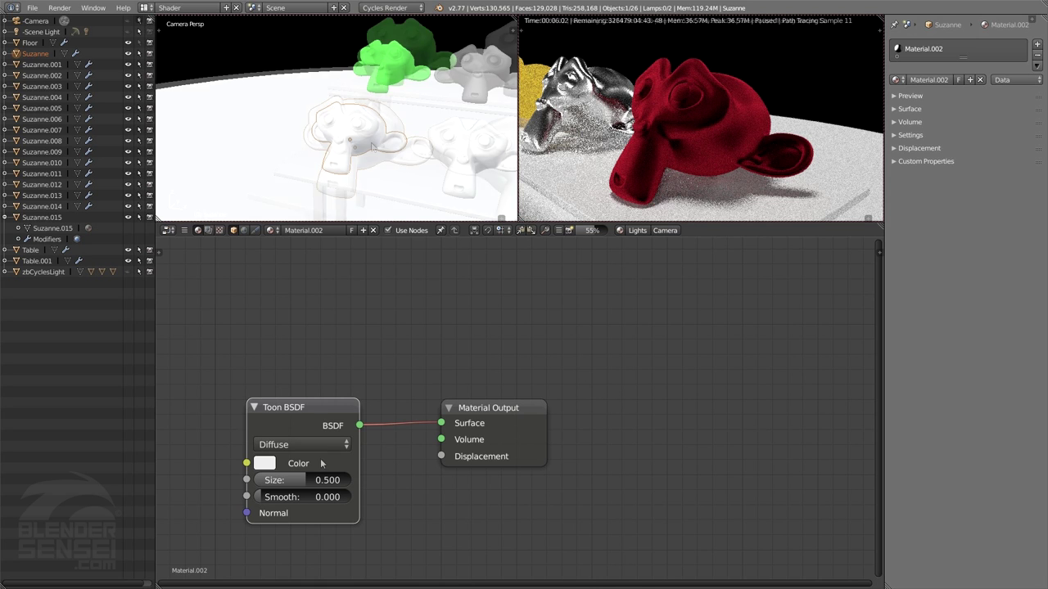
scroll(356, 137, "down", 6)
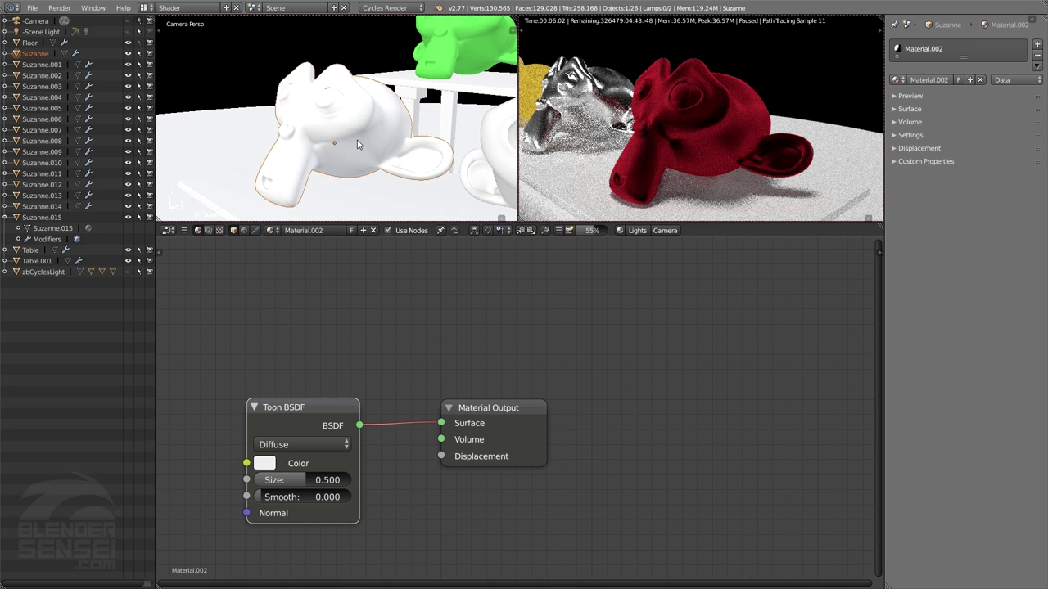
- Color the Toon BSDF a muted beige with hue 0.076, saturation 0.346 and value 0.745
left_click(264, 463)
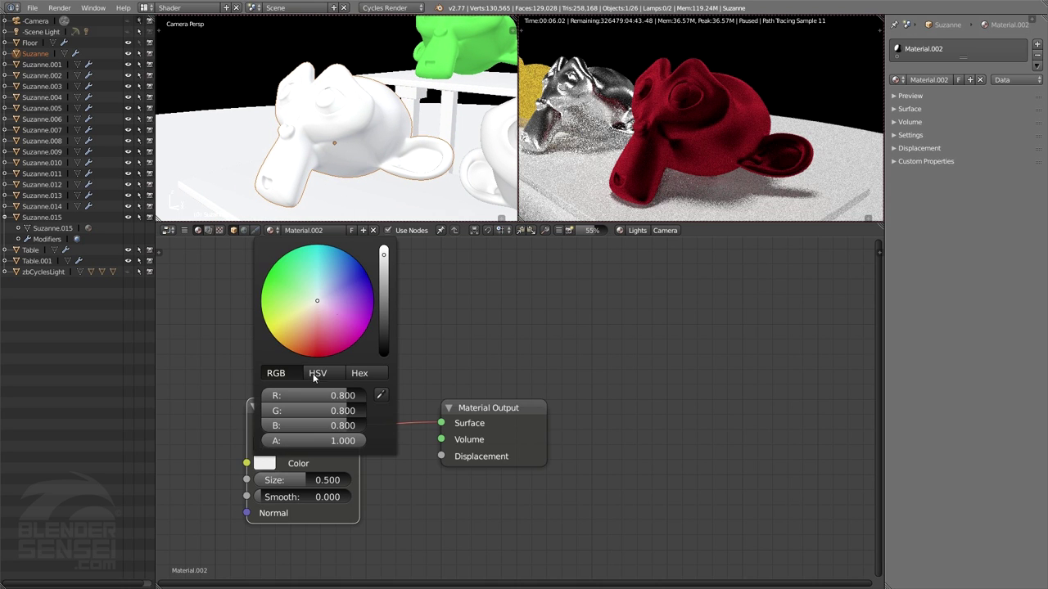
left_click_drag(301, 335, 294, 344)
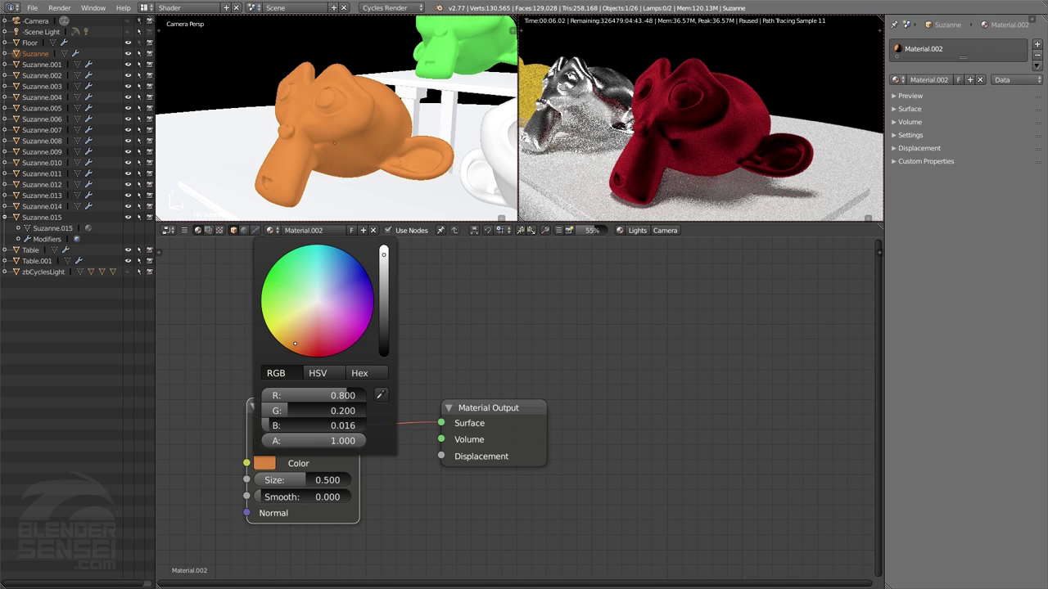
left_click(326, 375)
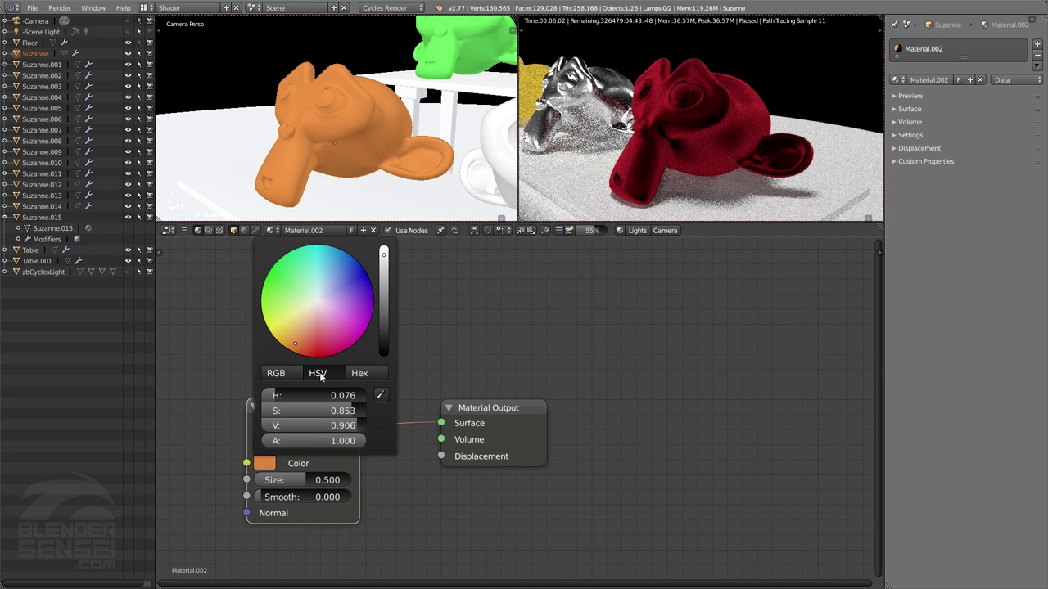
left_click_drag(348, 411, 329, 426)
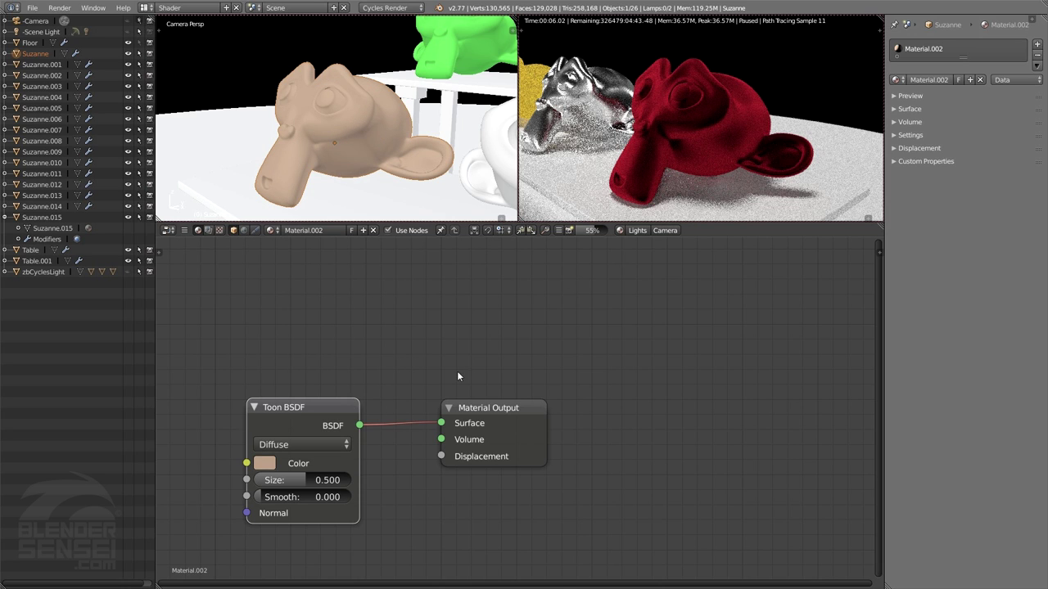
- Resume the rendered preview and set the Toon BSDF's size to 0.250 and its smooth to 0.075
left_click(620, 230)
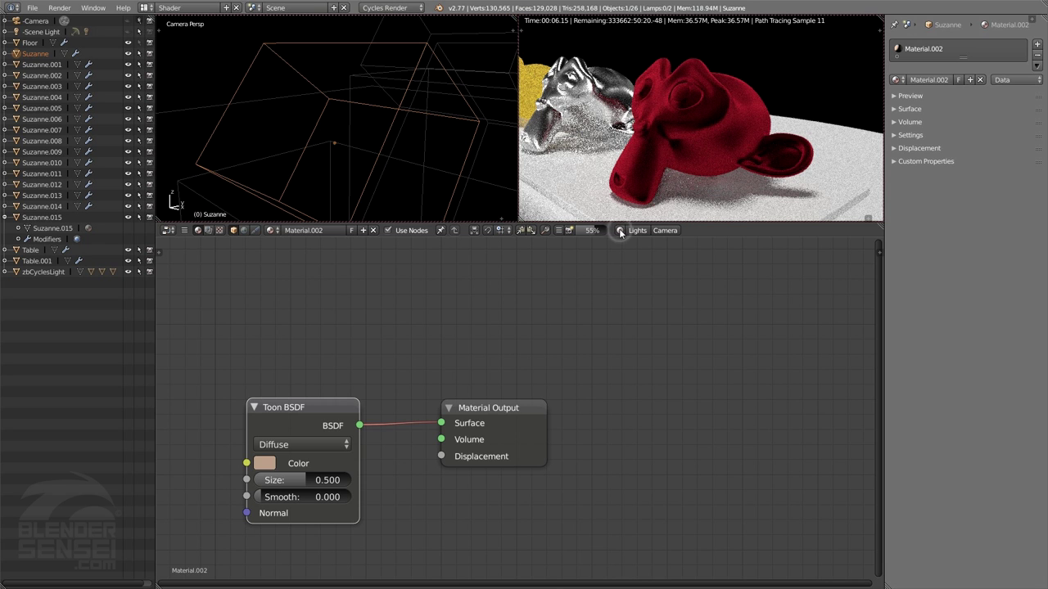
scroll(616, 126, "up", 2)
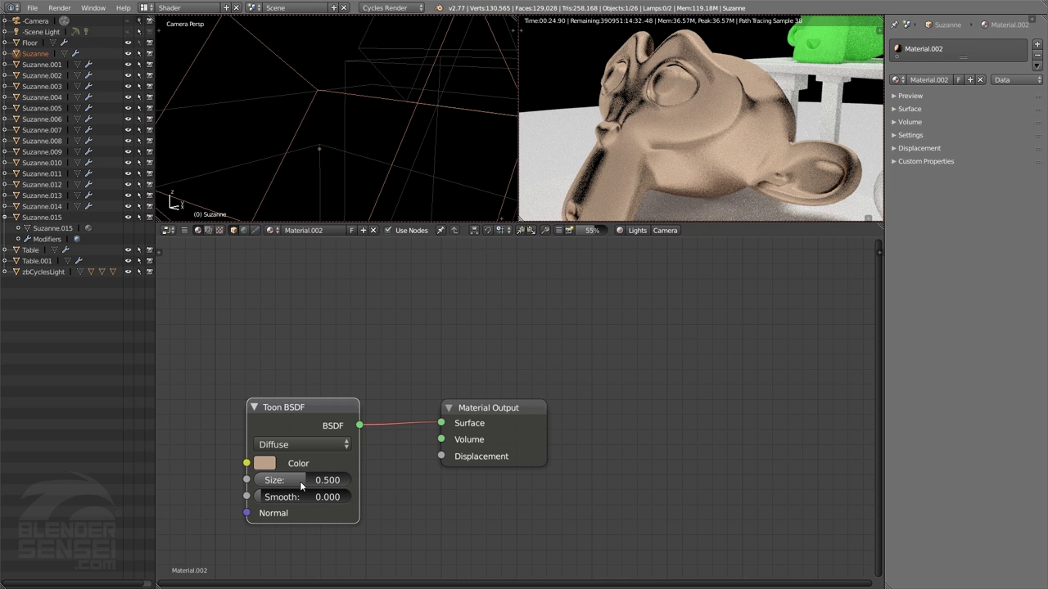
left_click_drag(299, 481, 237, 481)
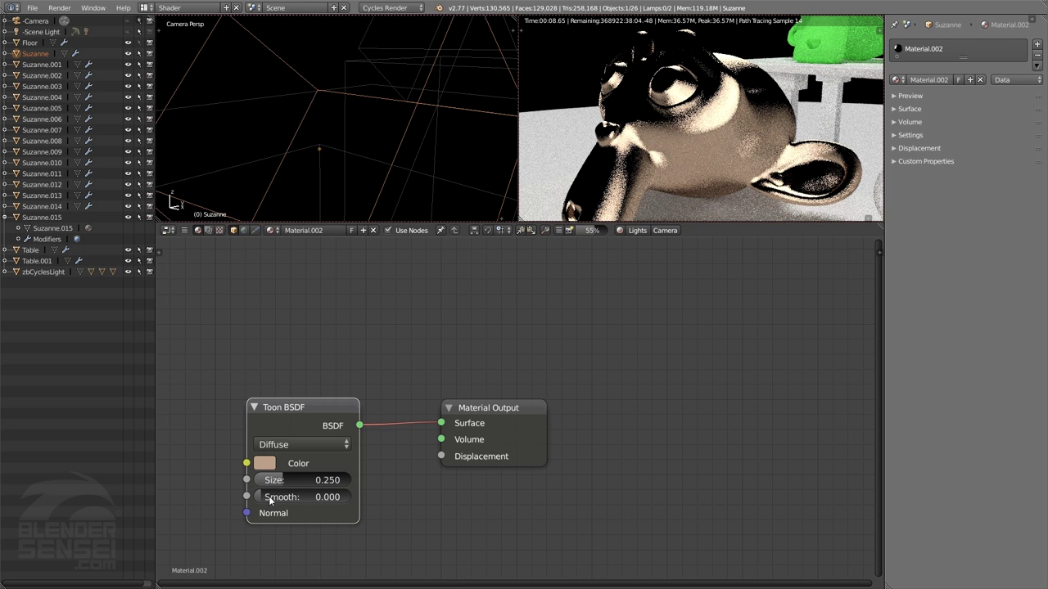
mouse_move(270, 501)
left_mouse_down()
mouse_move(343, 501)
mouse_move(290, 501)
left_mouse_up()
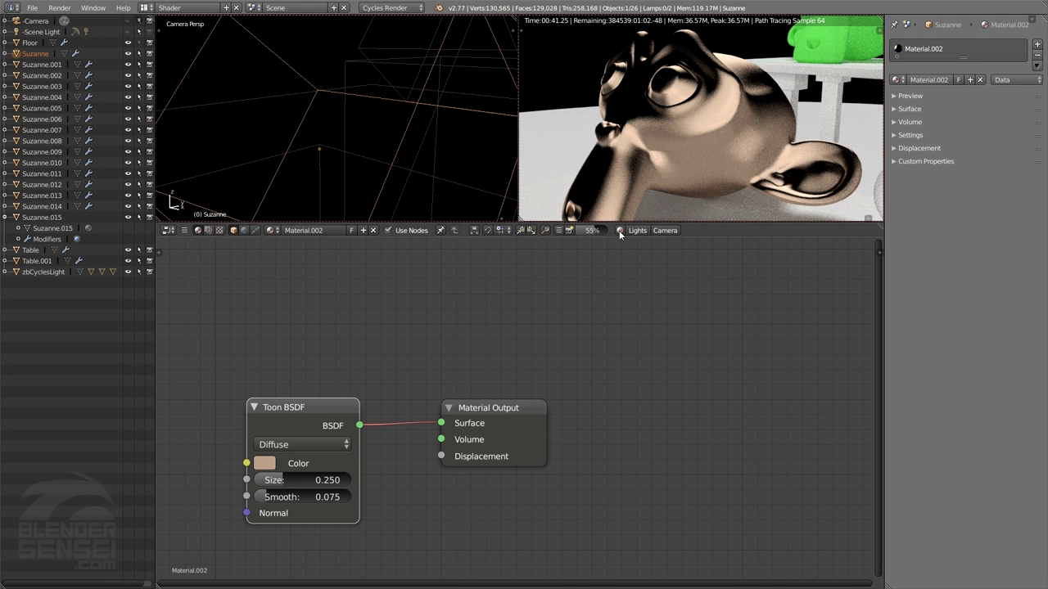
- Pause the rendered preview and rename the first front-row head's material as Toon Material
left_click(620, 230)
left_click(319, 232)
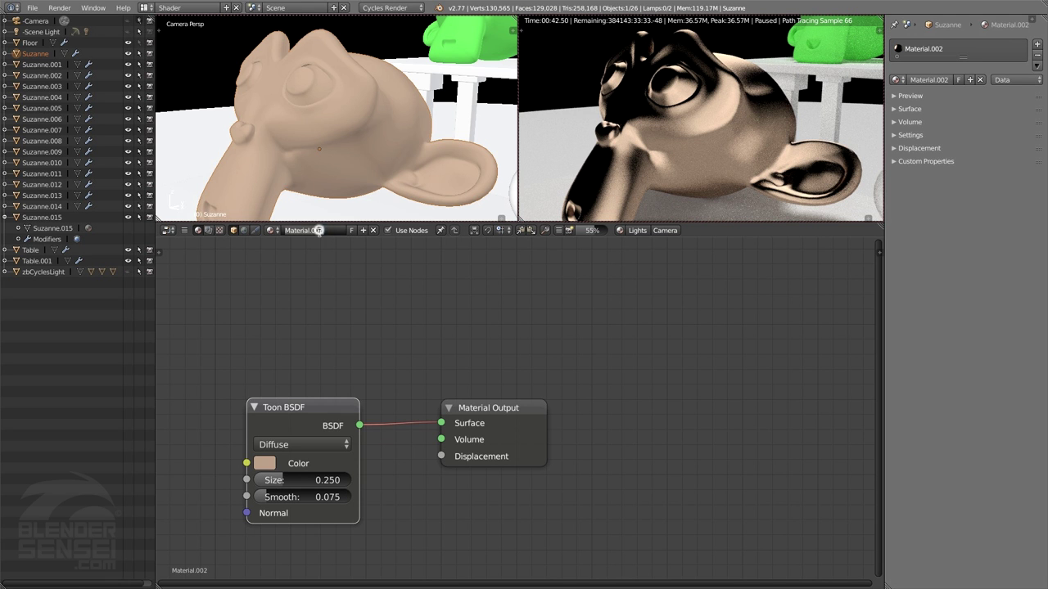
type("Toon Material")
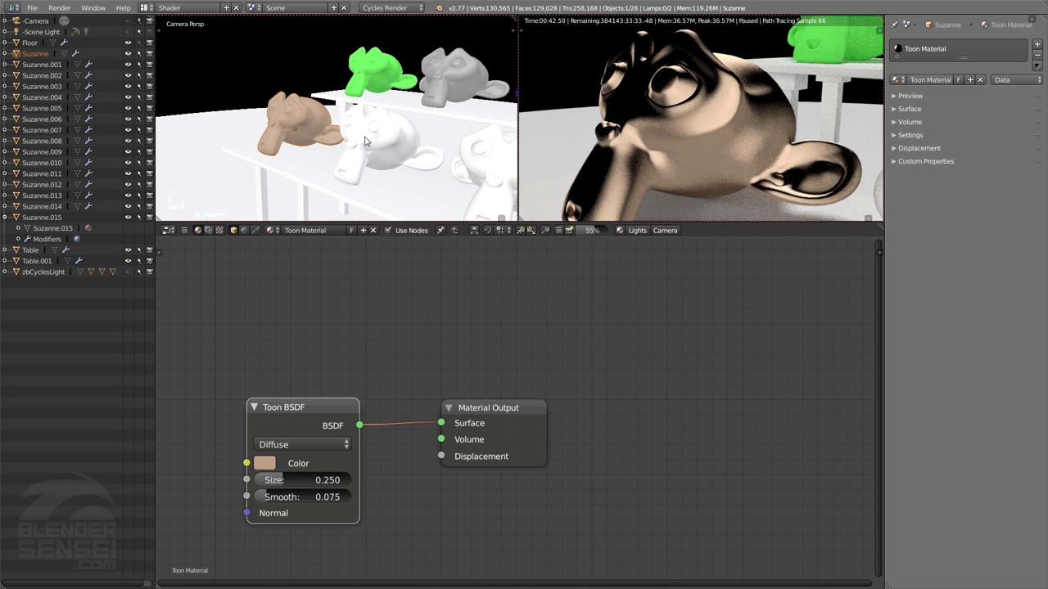
- Create a new material for the second head of the front row and delete its Diffuse BSDF node
right_click(368, 142)
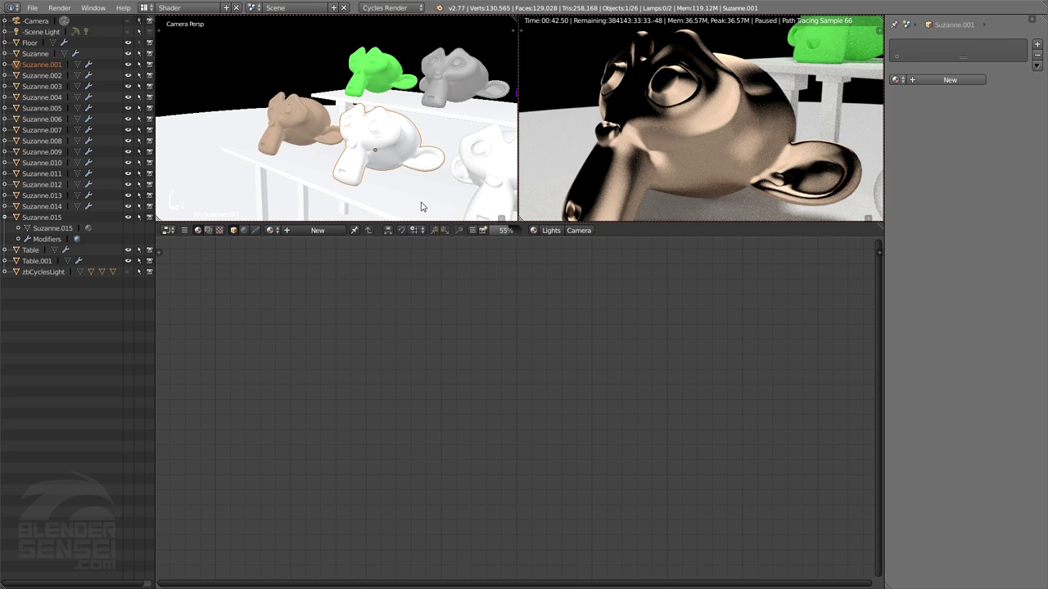
left_click(334, 231)
left_click(309, 419)
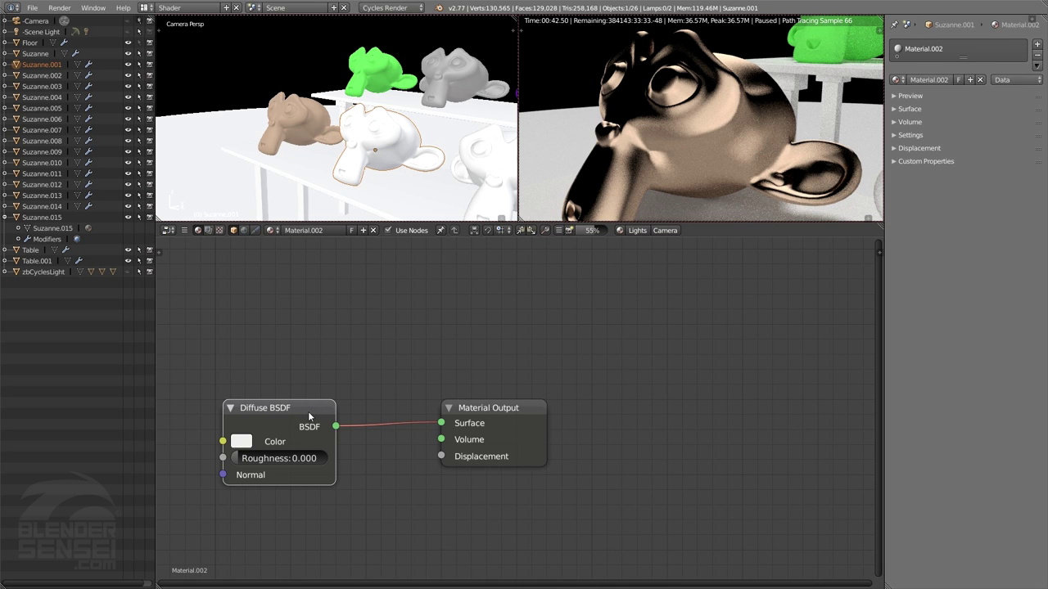
key("x")
- Add a Subsurface Scattering node and connect it to the Material Output's Surface input in the second front-row head's material
key("shift+a")
mouse_move(333, 408)
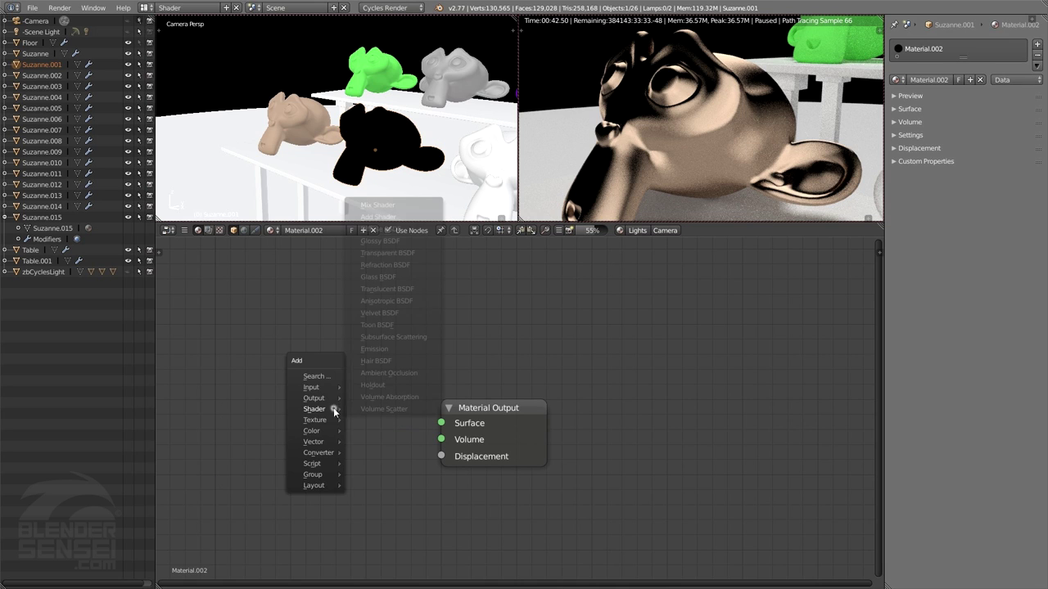
left_click(408, 337)
left_click(246, 401)
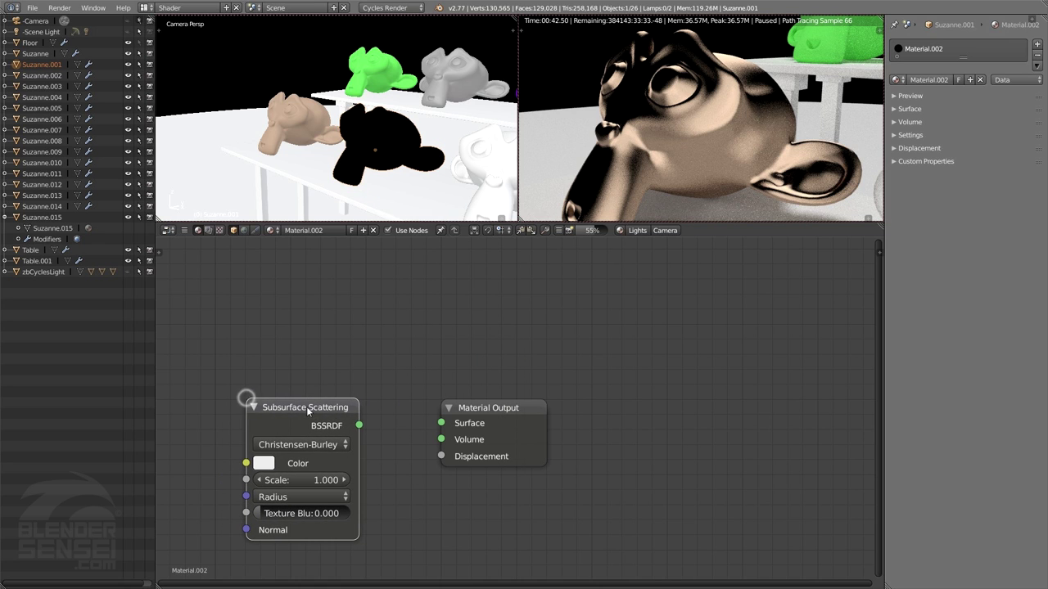
left_click_drag(359, 425, 439, 427)
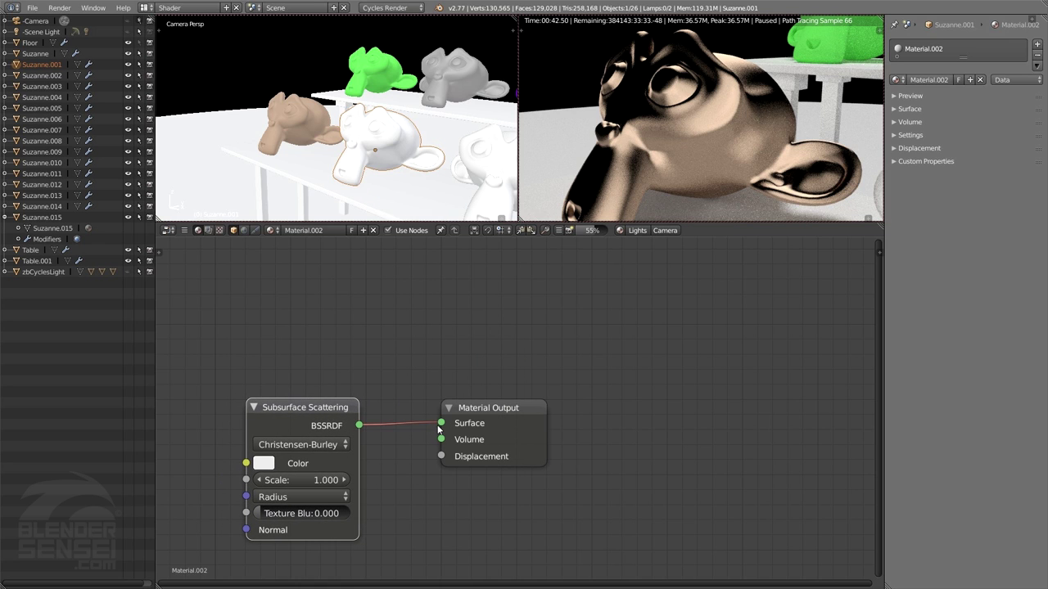
- Examine the yellow head's Translucent Material node setup, then return to the second front-row head's Subsurface Scattering nodes
scroll(250, 153, "down", 4)
middle_click_drag(250, 153, 265, 156)
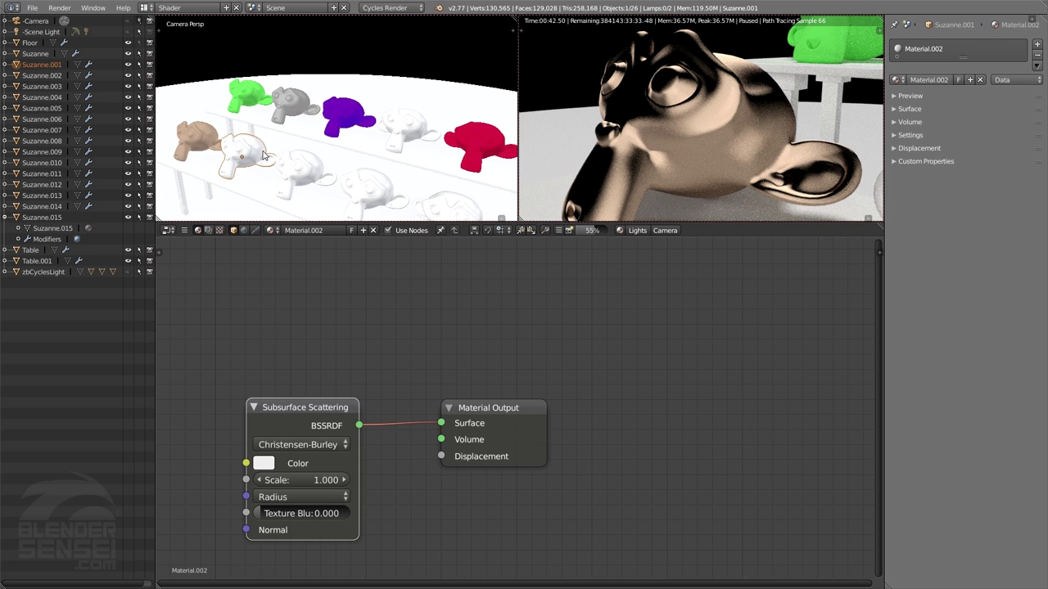
right_click(345, 122)
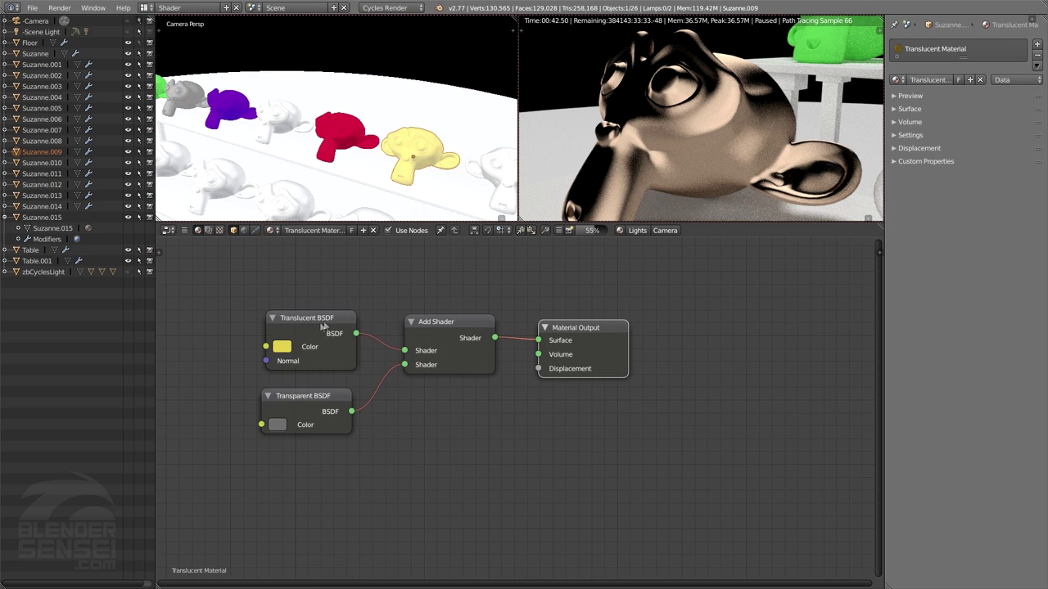
scroll(417, 150, "up", 3)
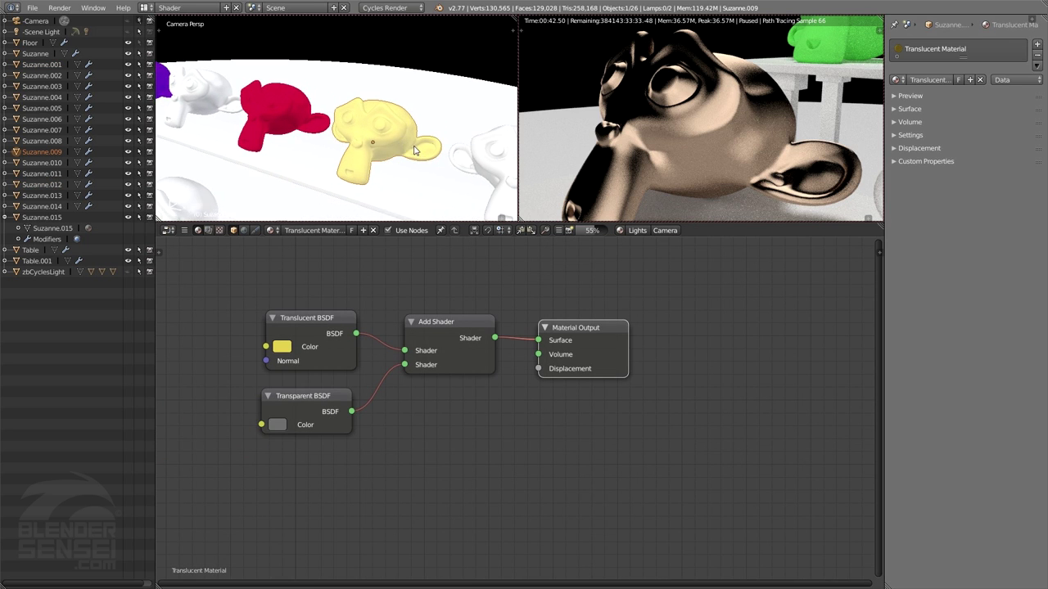
scroll(417, 155, "down", 4)
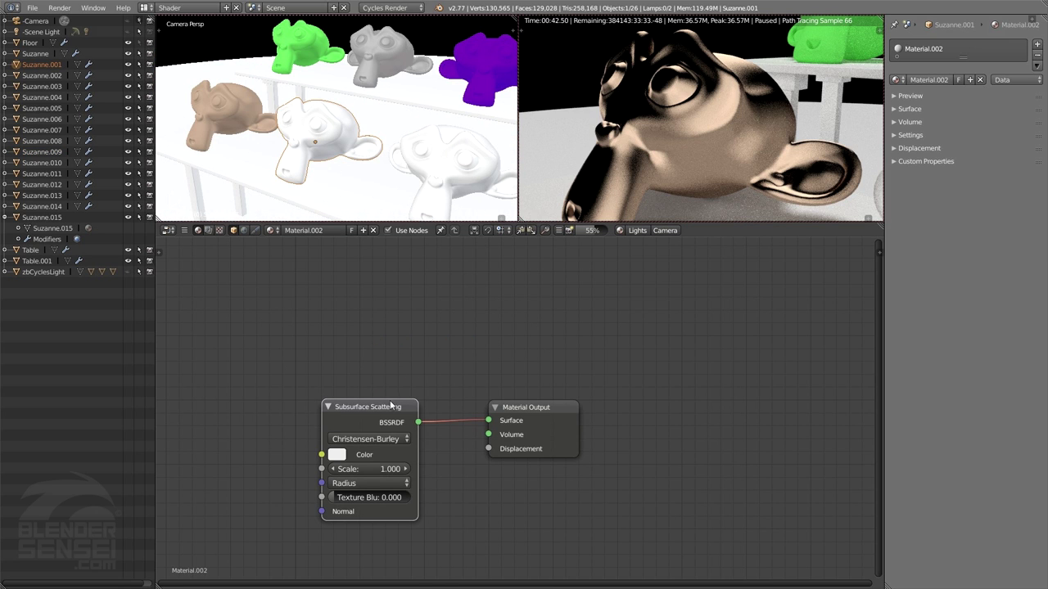
middle_click_drag(447, 340, 398, 362)
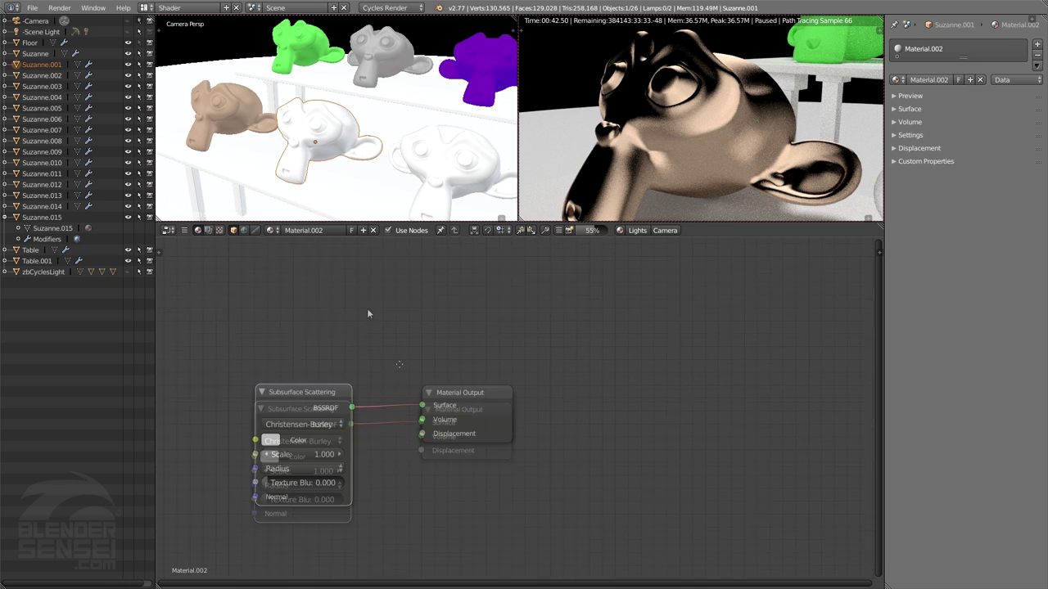
scroll(348, 158, "up", 2)
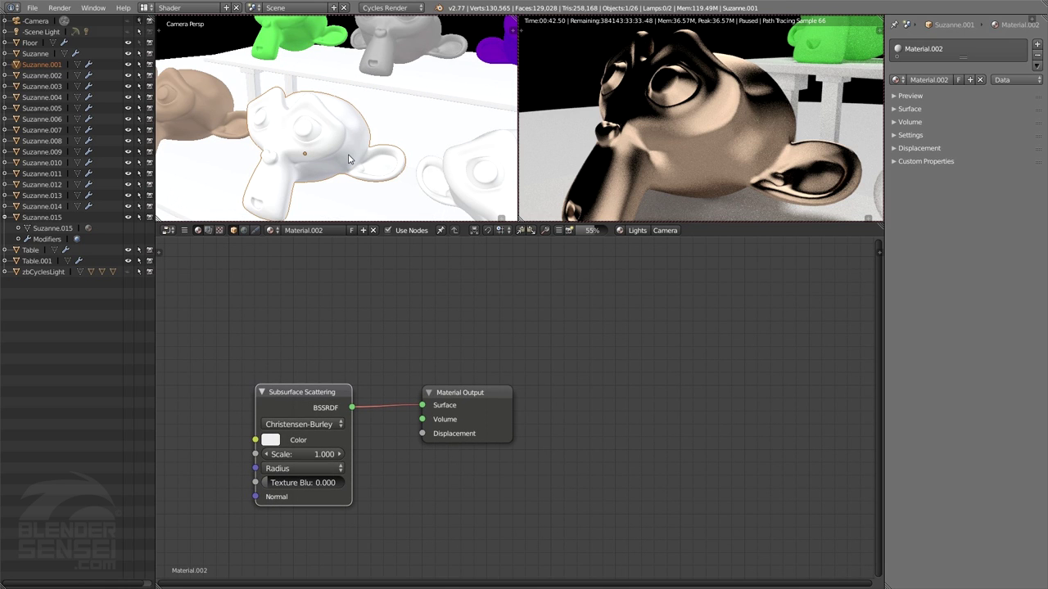
scroll(348, 157, "up", 1)
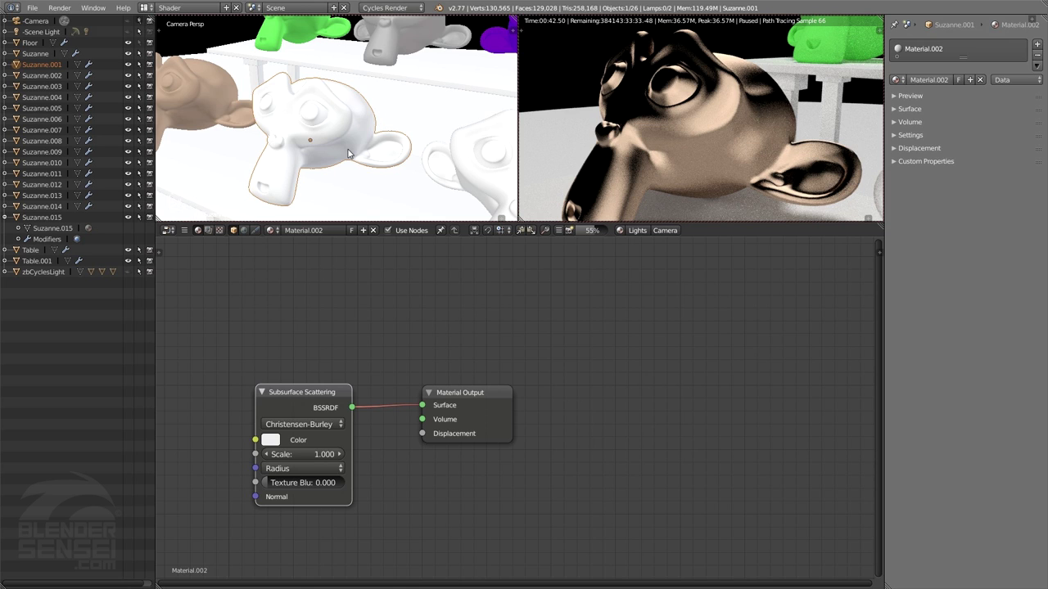
scroll(348, 153, "up", 2)
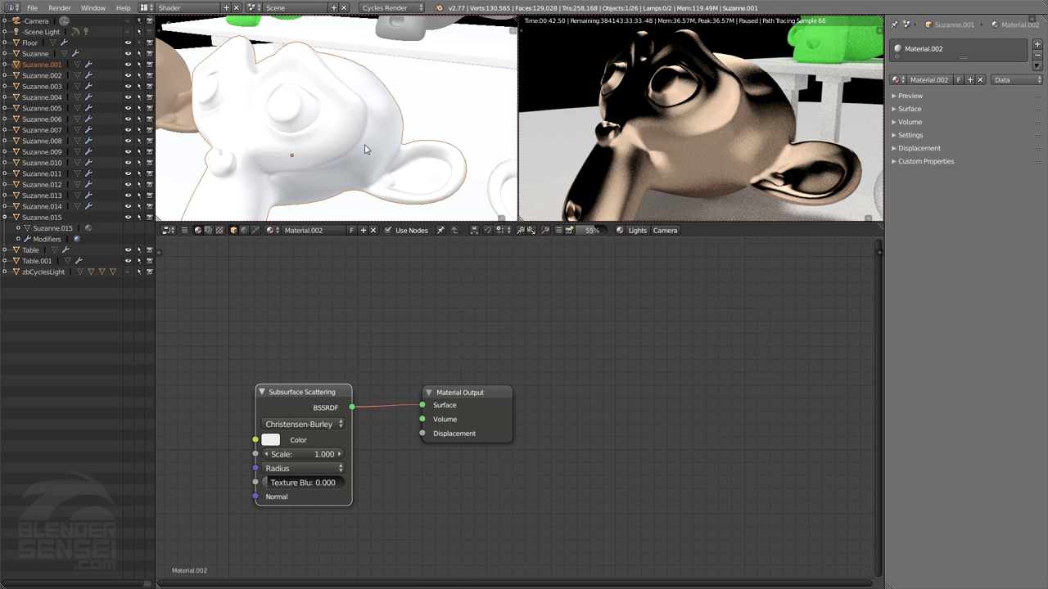
- Copy the hex color BE9A7C from the Toon BSDF in the first front-row head's material
key("KP_0")
middle_click_drag(365, 146, 274, 101)
right_click(256, 97)
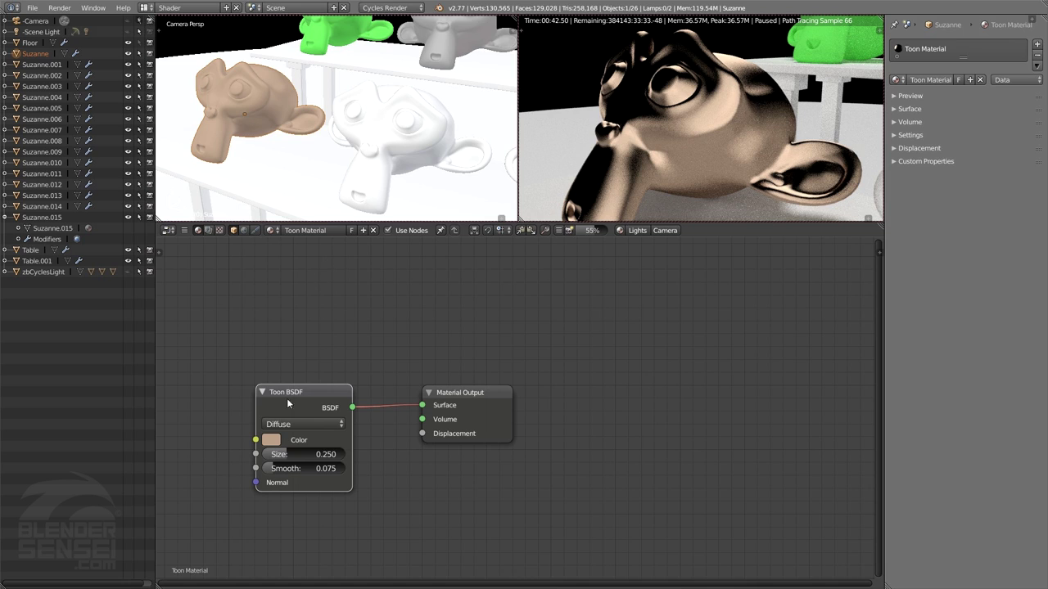
left_click(272, 440)
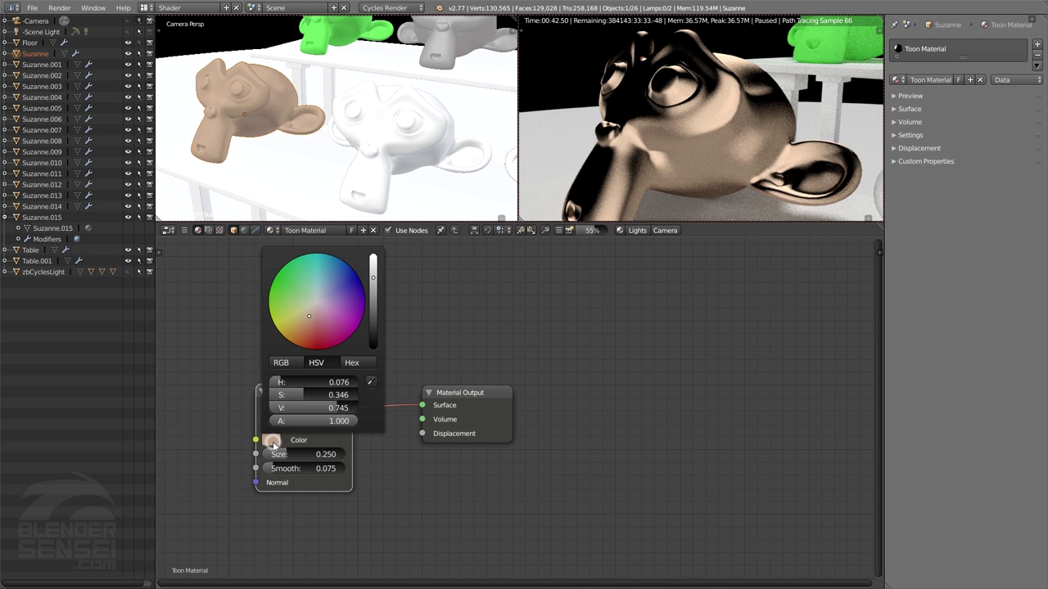
left_click(367, 363)
left_click(327, 382)
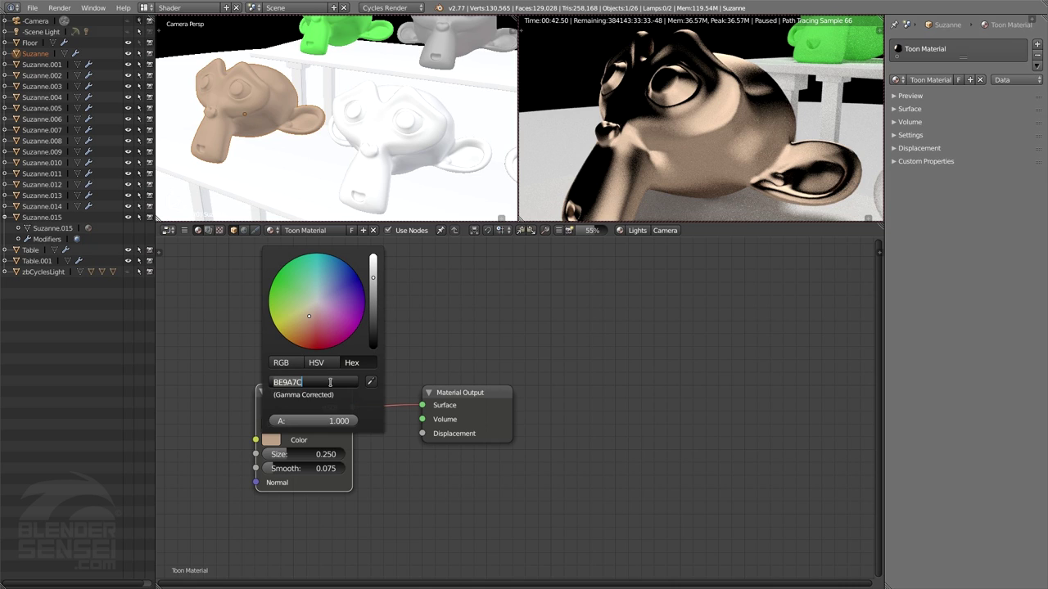
left_click(212, 343)
left_click(213, 344)
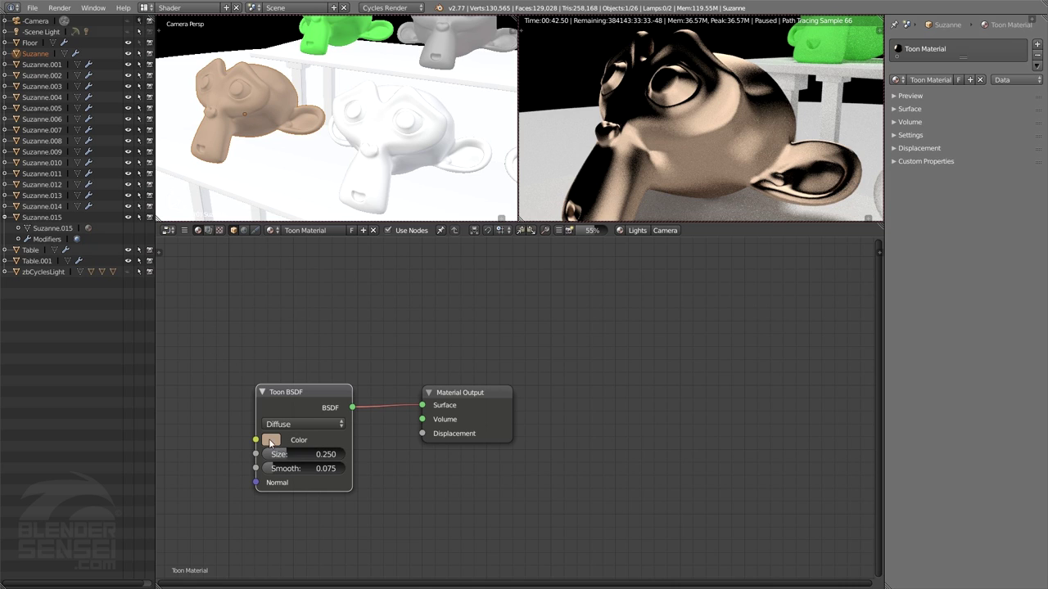
left_click_drag(271, 442, 370, 450)
left_click_drag(495, 481, 497, 483)
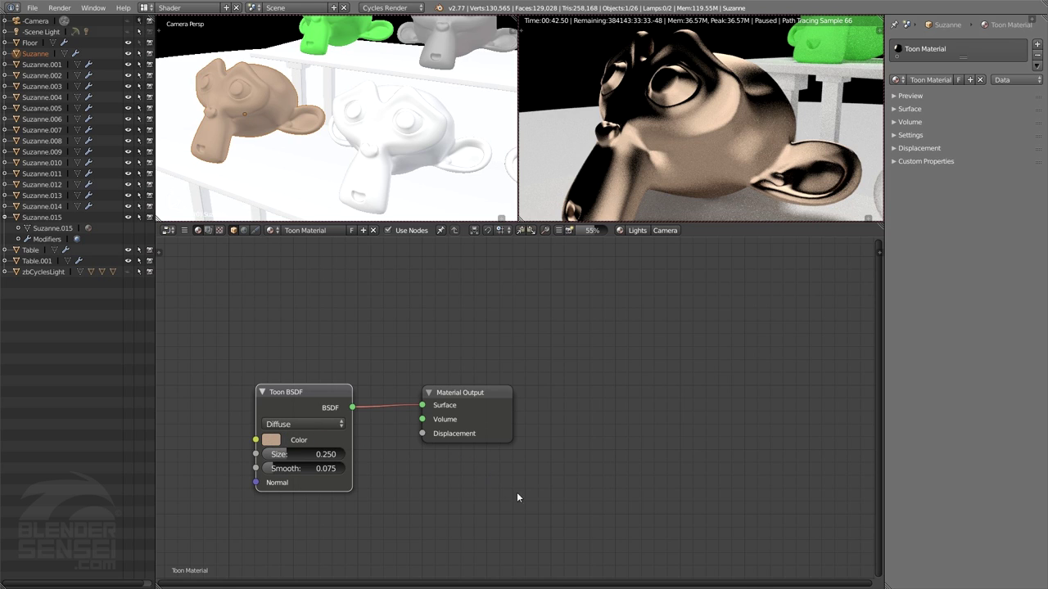
- Set the Subsurface Scattering color of the second front-row head to the copied hex value BE9A7C
right_click(392, 134)
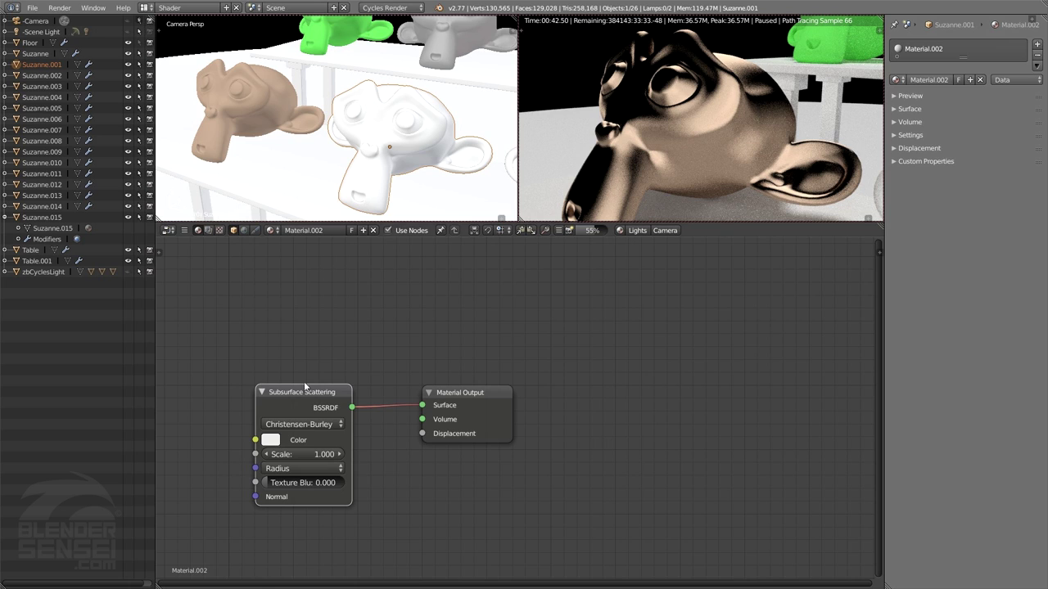
left_click(271, 440)
left_click(334, 378)
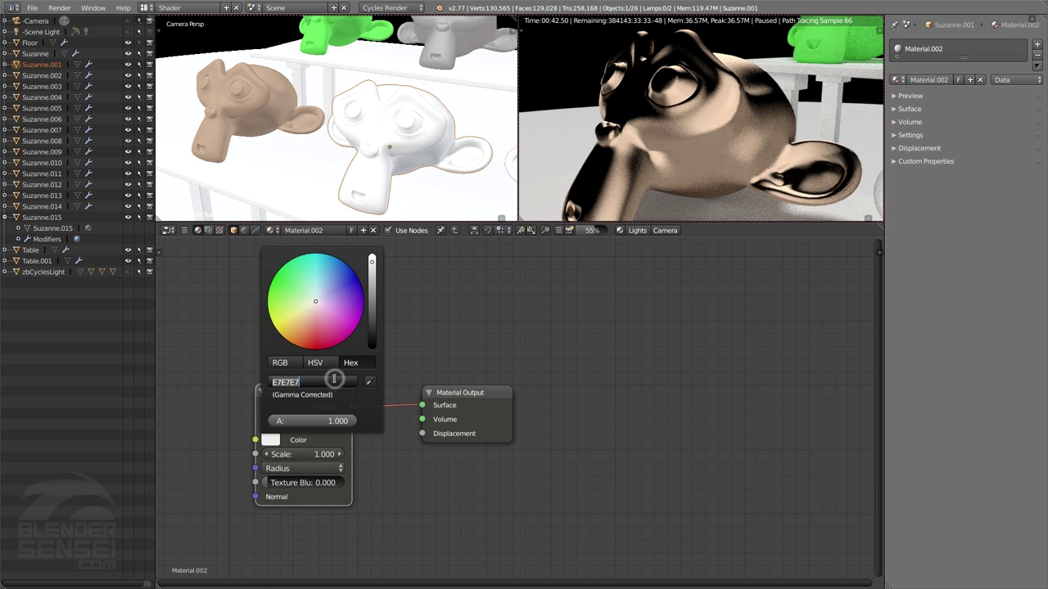
key("ctrl+v")
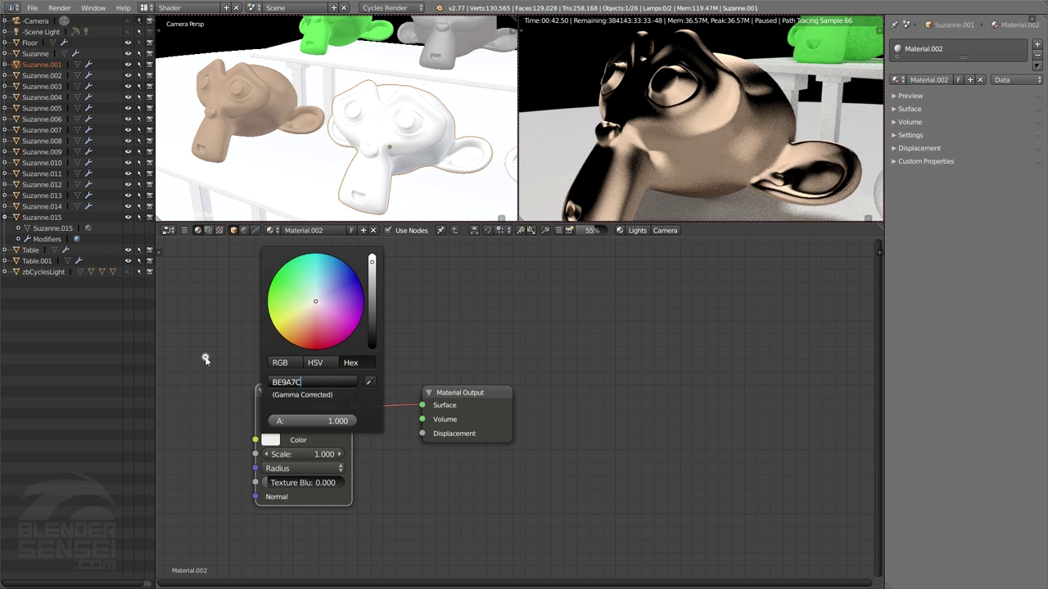
key("Return")
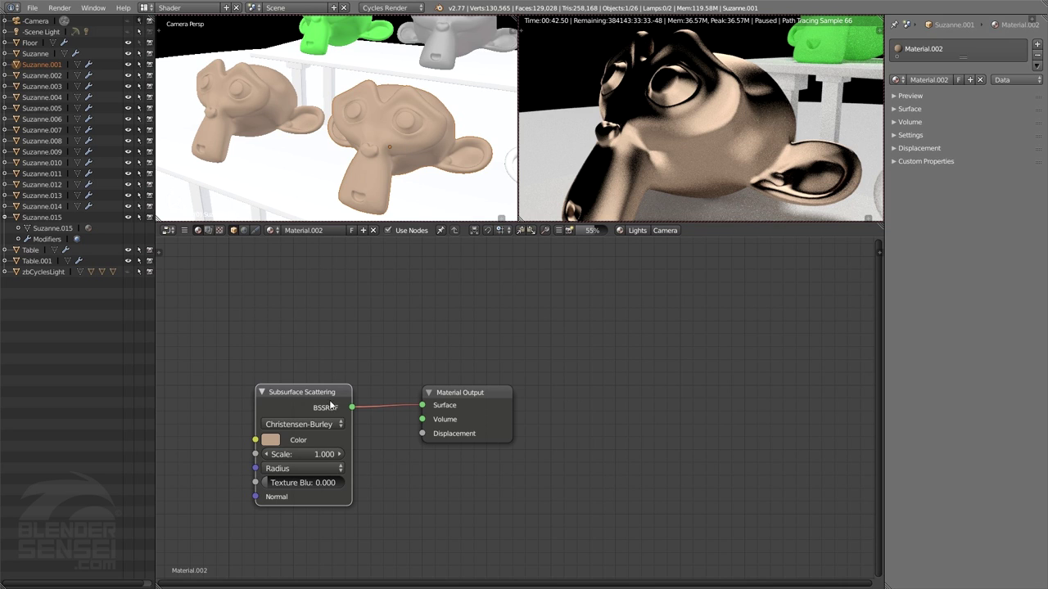
- Start the live rendered preview with the second front-row head framed up close
scroll(381, 167, "up", 5)
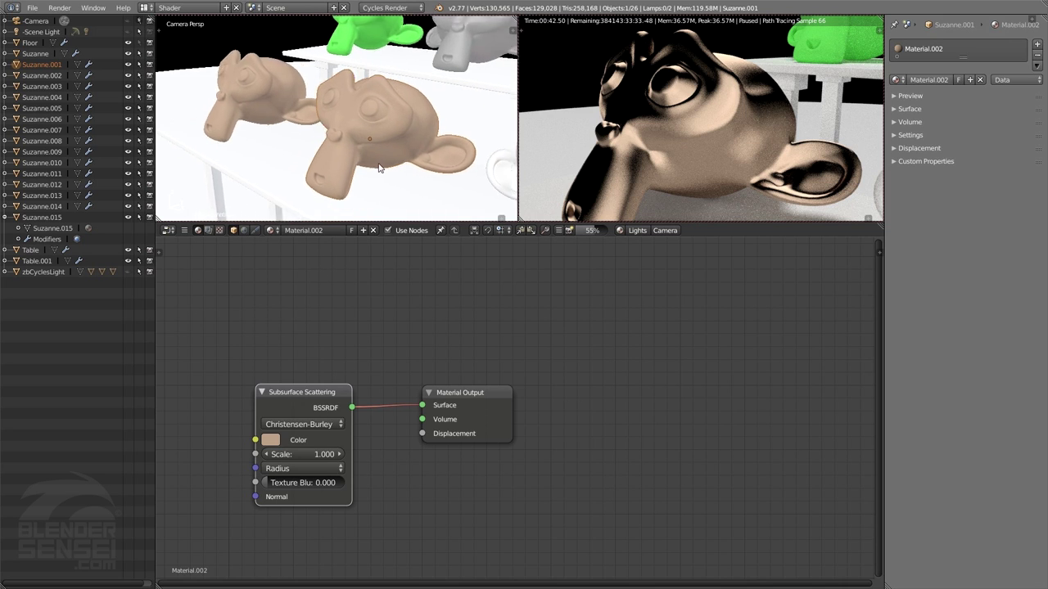
scroll(385, 169, "down", 2)
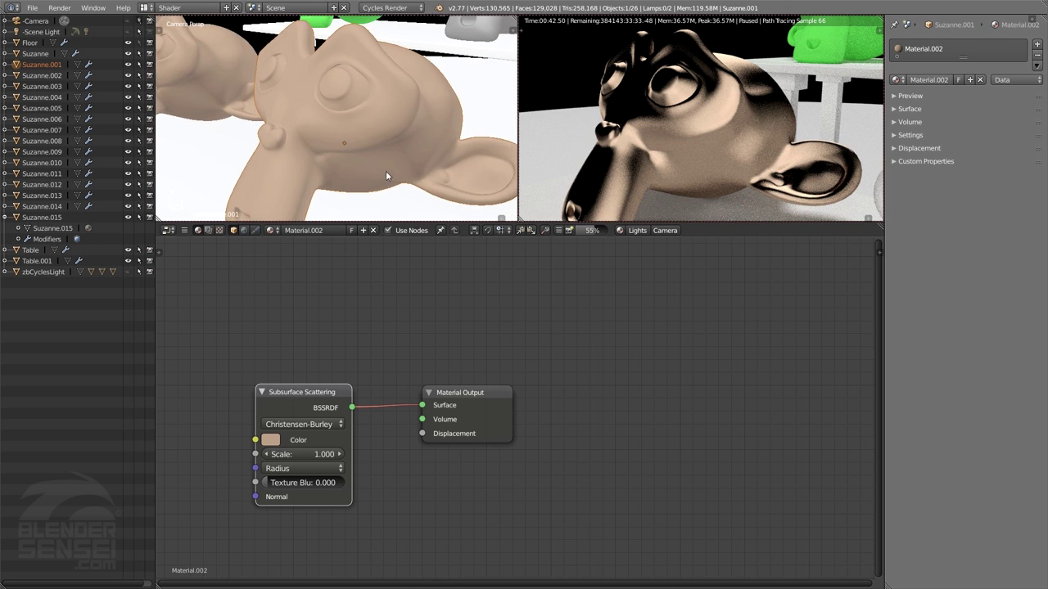
left_click(621, 230)
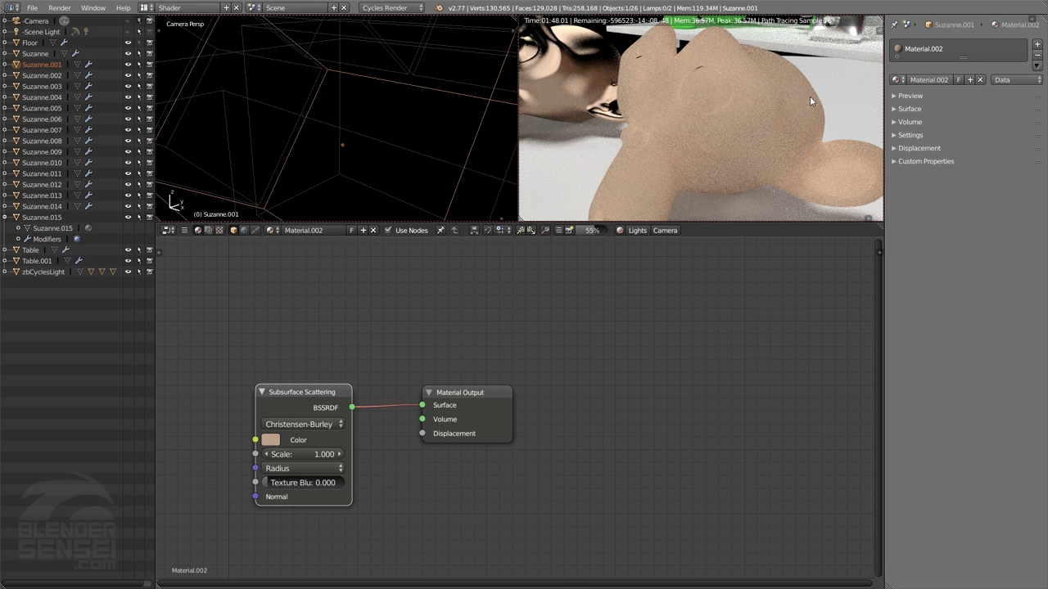
- Set the Subsurface Scattering node's Scale to 0.05 for the second front-row head
left_click_drag(329, 455, 245, 455)
left_click(326, 454)
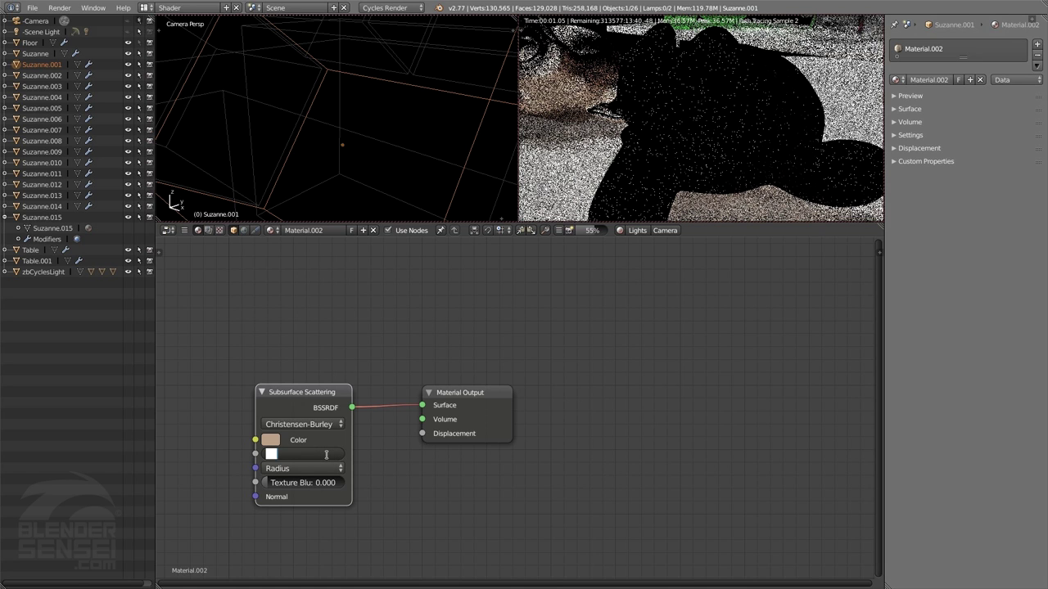
key("BackSpace")
type(".05")
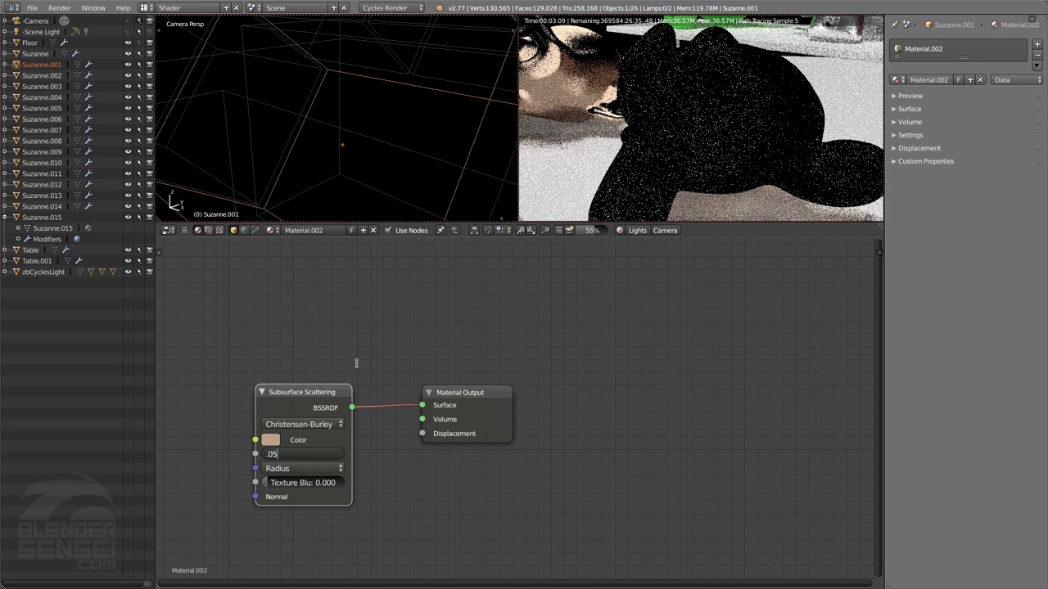
key("Return")
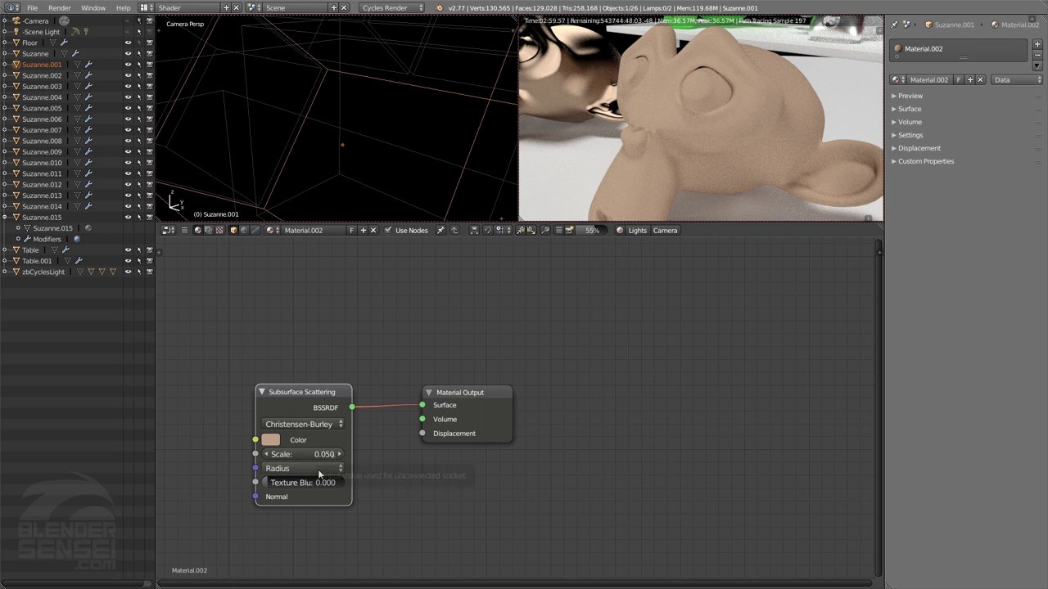
- Try 0.5 and 0 as the Subsurface Scattering node's first Radius value, and raise it again
left_click(318, 469)
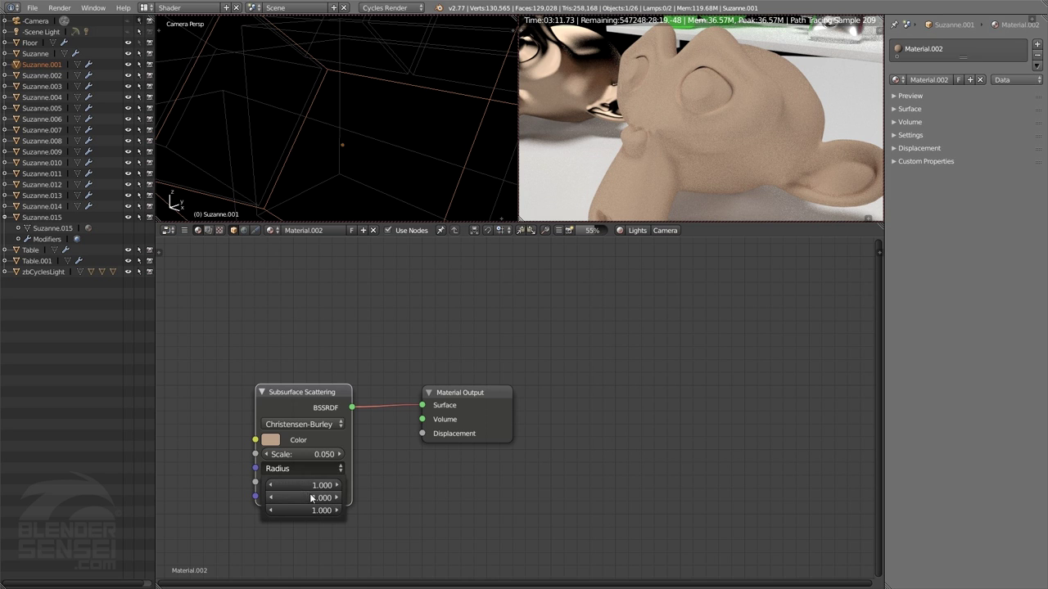
left_click(315, 485)
type("0.5")
key("Return")
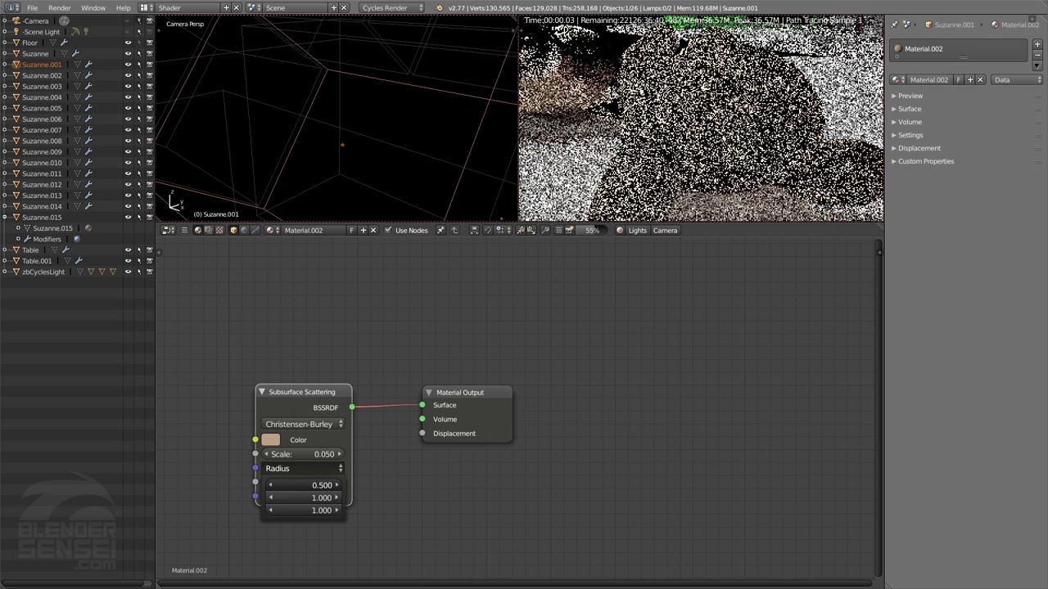
left_click_drag(307, 486, 282, 485)
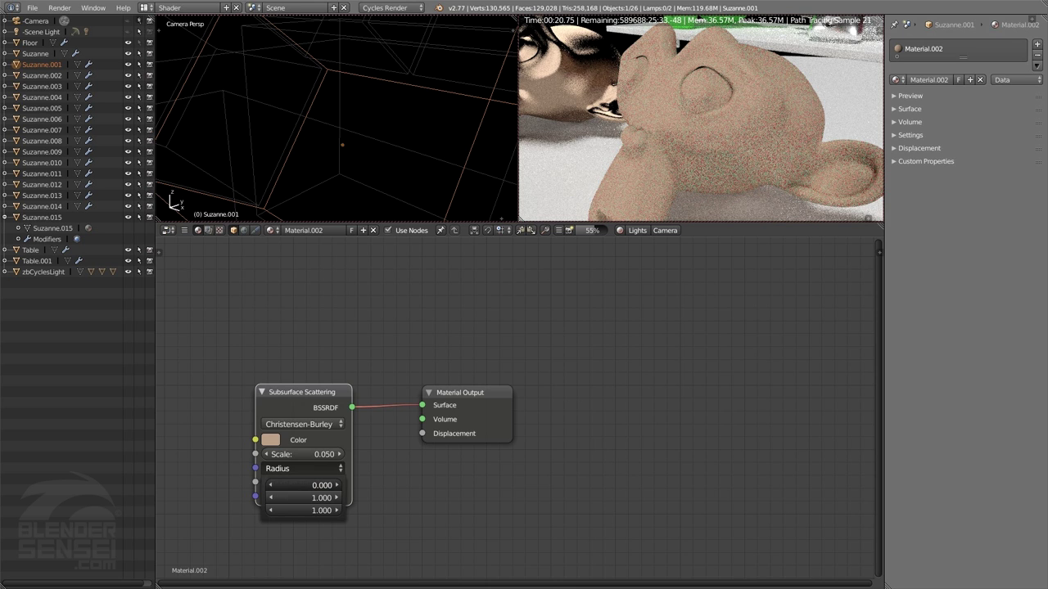
mouse_move(305, 485)
left_mouse_down()
mouse_move(335, 485)
mouse_move(323, 483)
left_mouse_up()
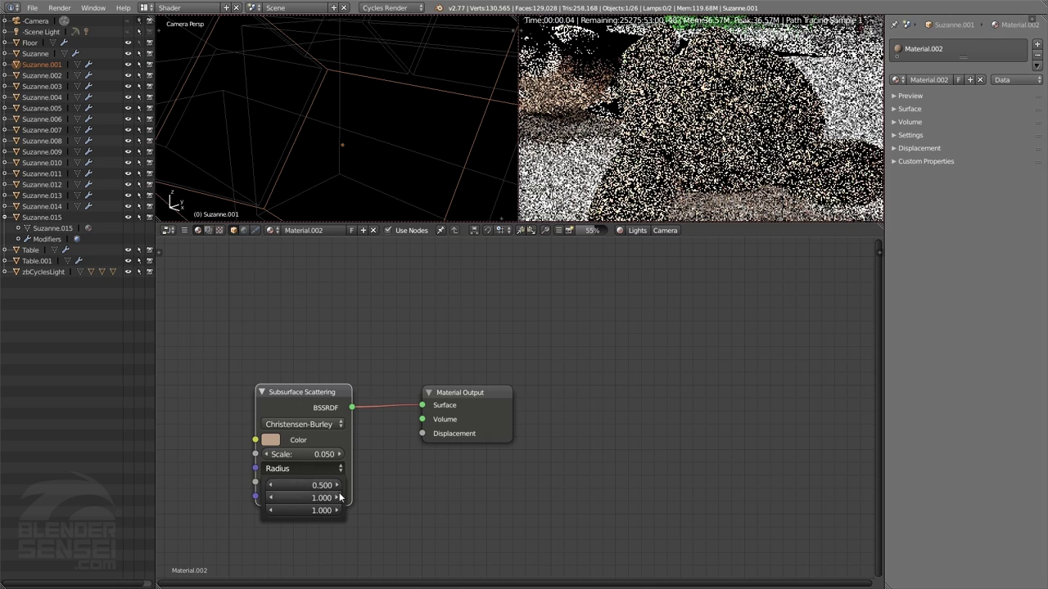
left_click(338, 487)
left_click(338, 487)
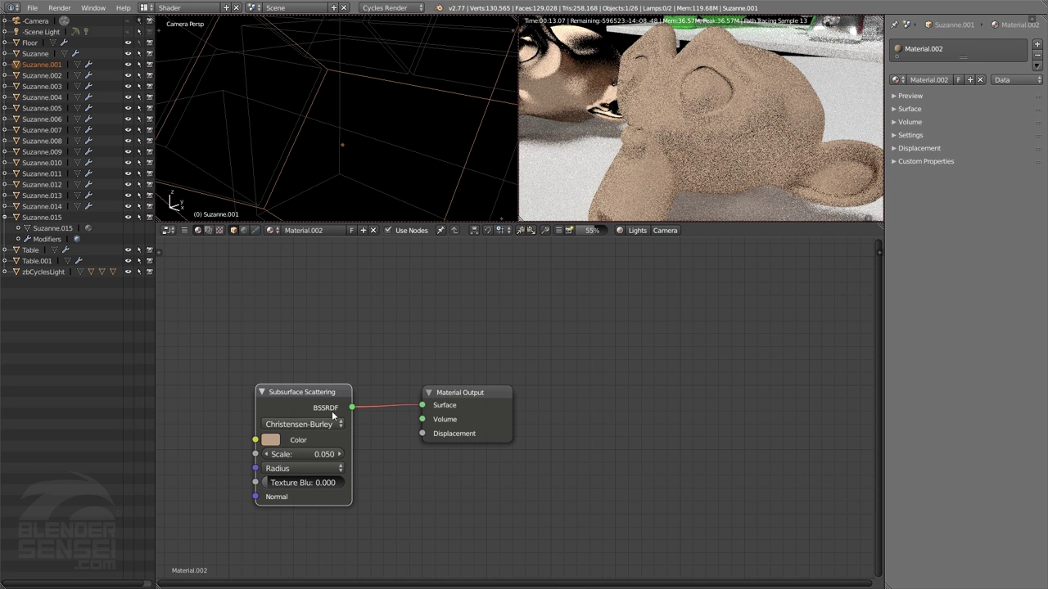
- Stop the live render and rename the second front-row head's material as Subsurface Scattering Material
middle_click_drag(377, 365, 432, 329)
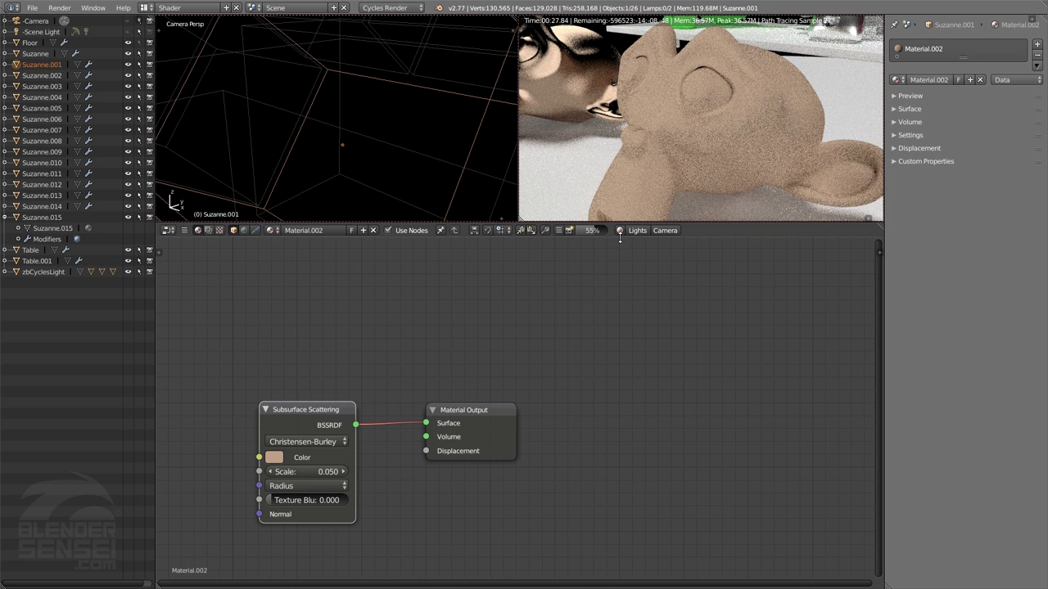
left_click(621, 231)
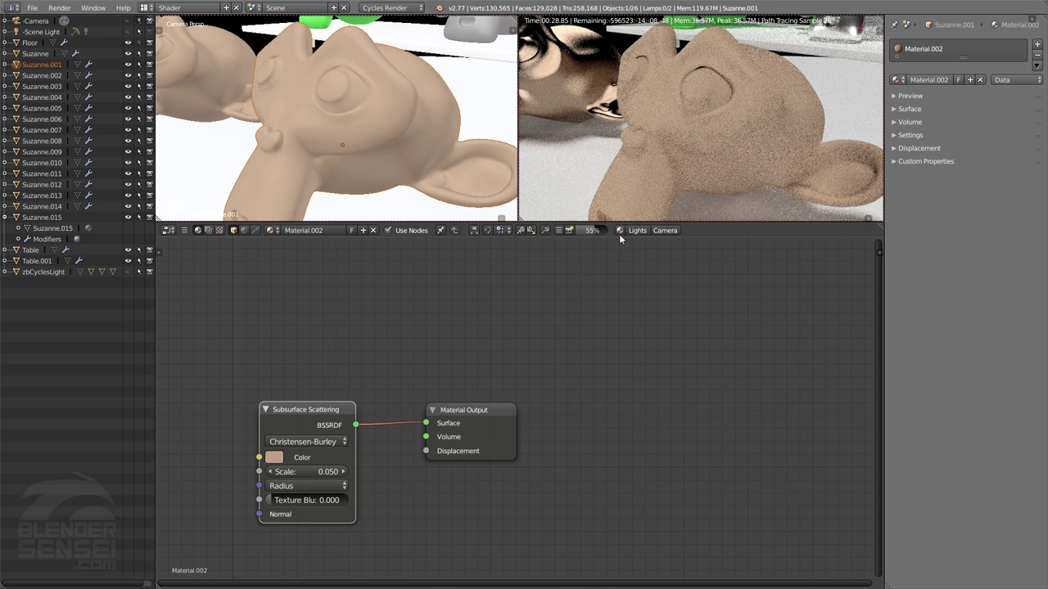
left_click(320, 230)
type("S")
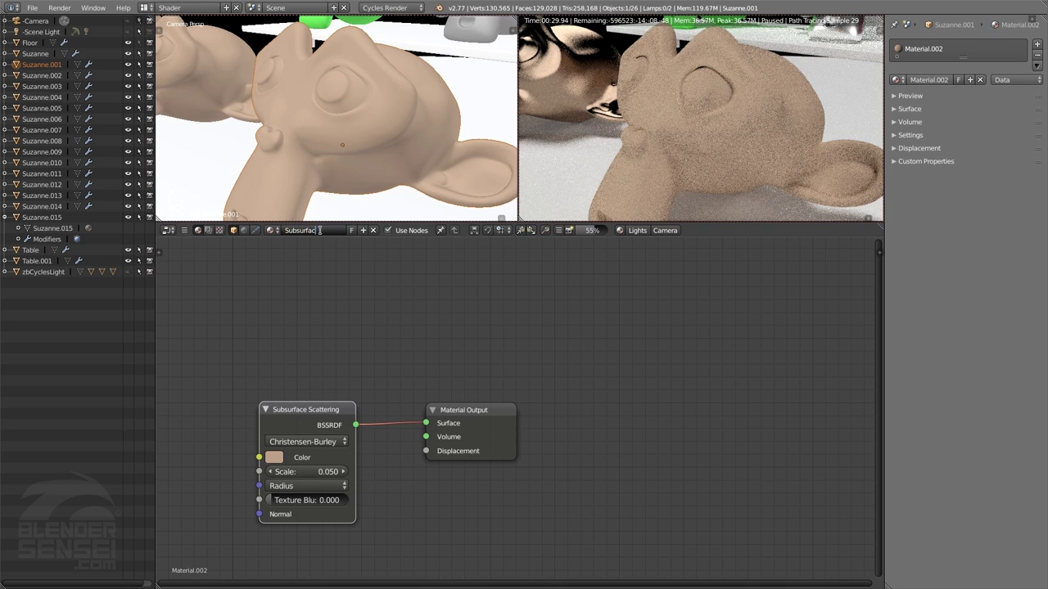
type("ubsurface Scattering Material")
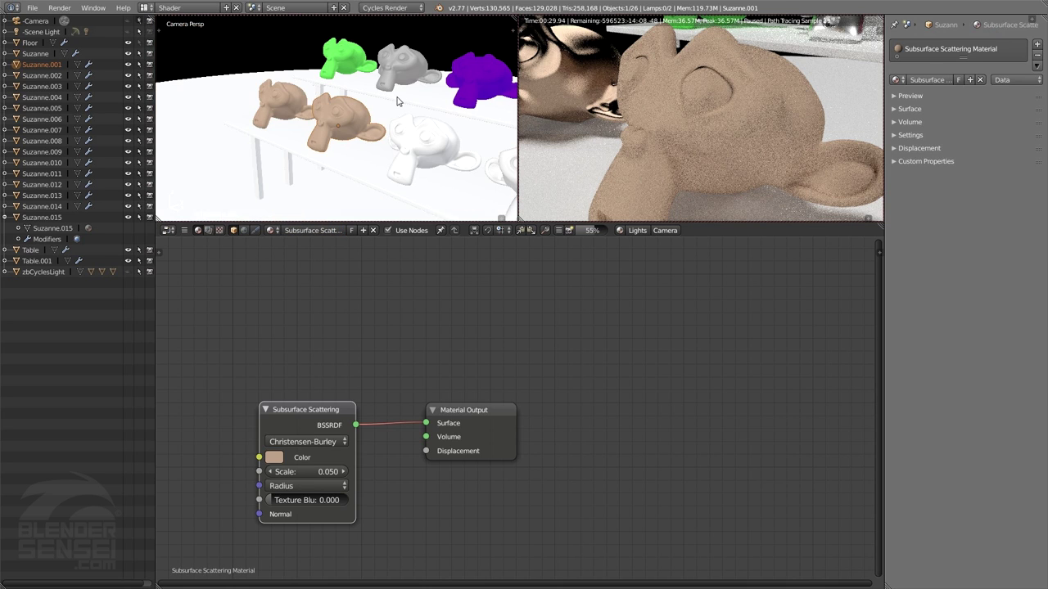
- Select the third front-row head and create a new material for it
middle_click_drag(398, 98, 372, 141, "shift")
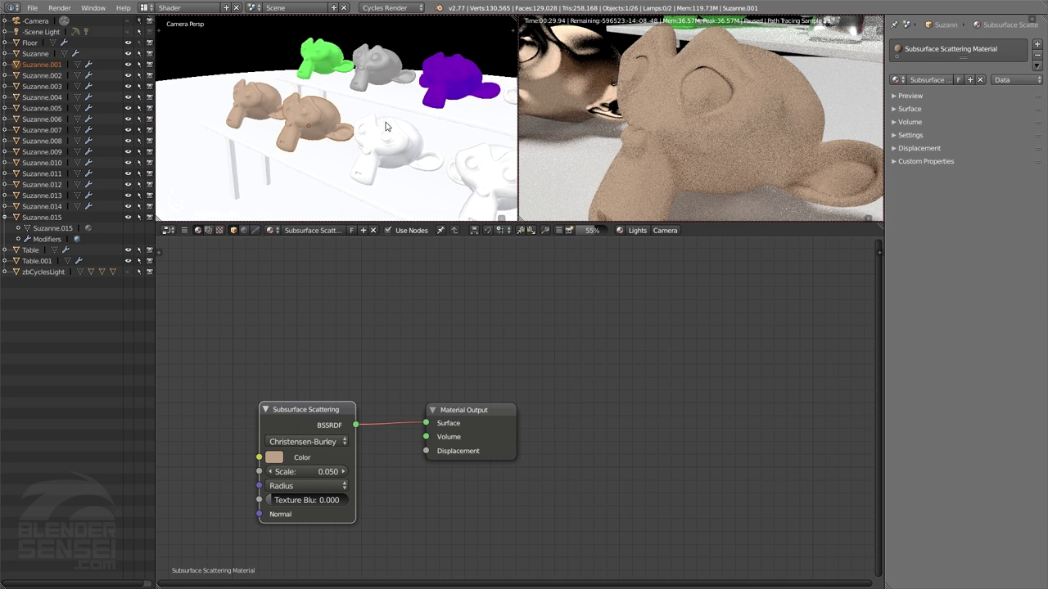
right_click(372, 143)
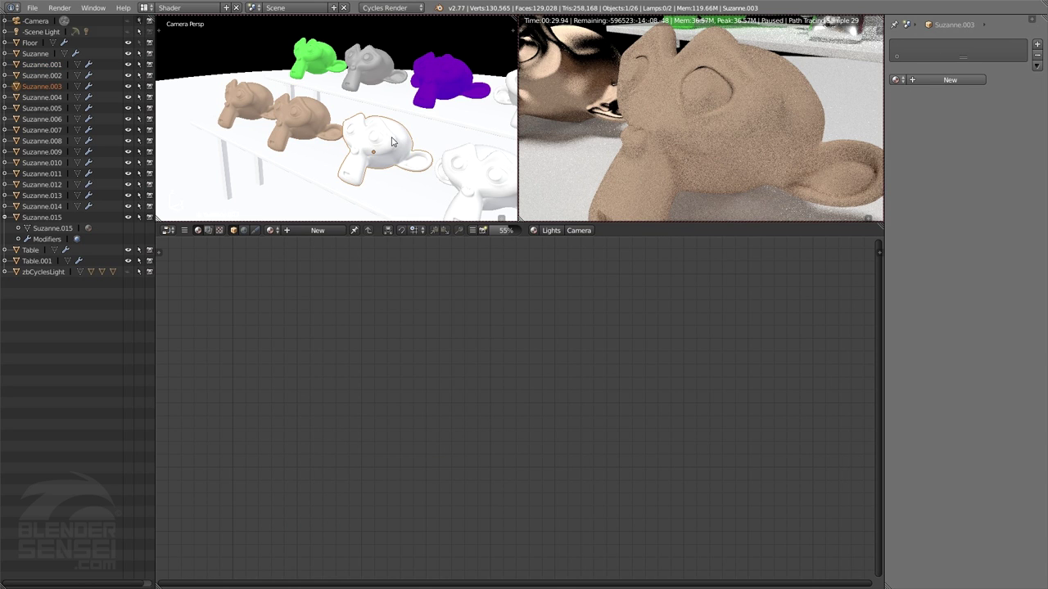
scroll(390, 138, "down", 1)
scroll(392, 139, "up", 1)
middle_click_drag(410, 149, 391, 147, "shift")
left_click(327, 230)
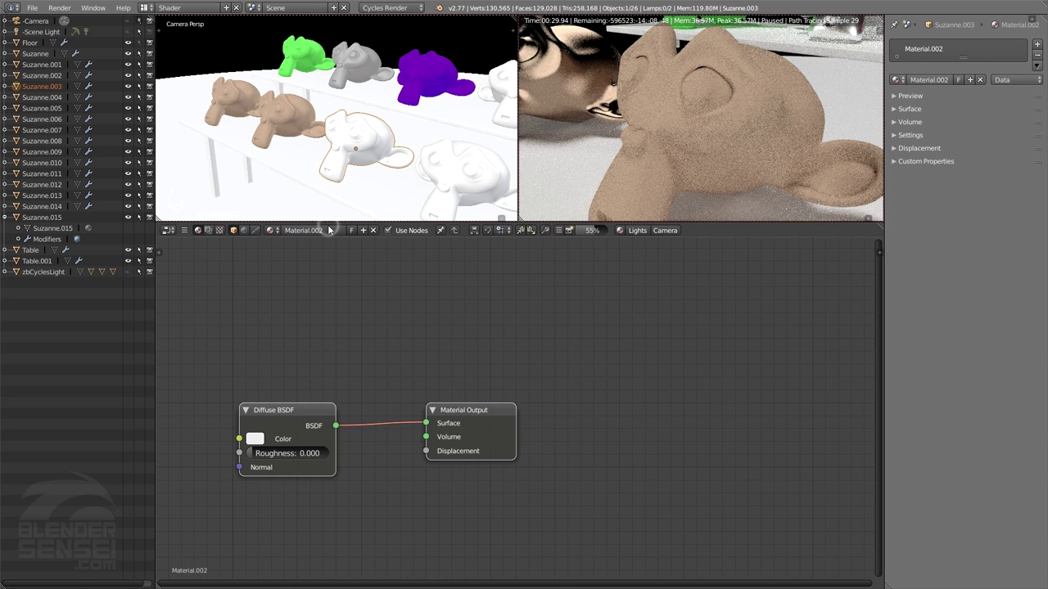
- Replace the third front-row head's Diffuse BSDF with an Emission node connected to the Material Output's Surface input
right_click(320, 412)
key("x")
key("shift+a")
mouse_move(321, 416)
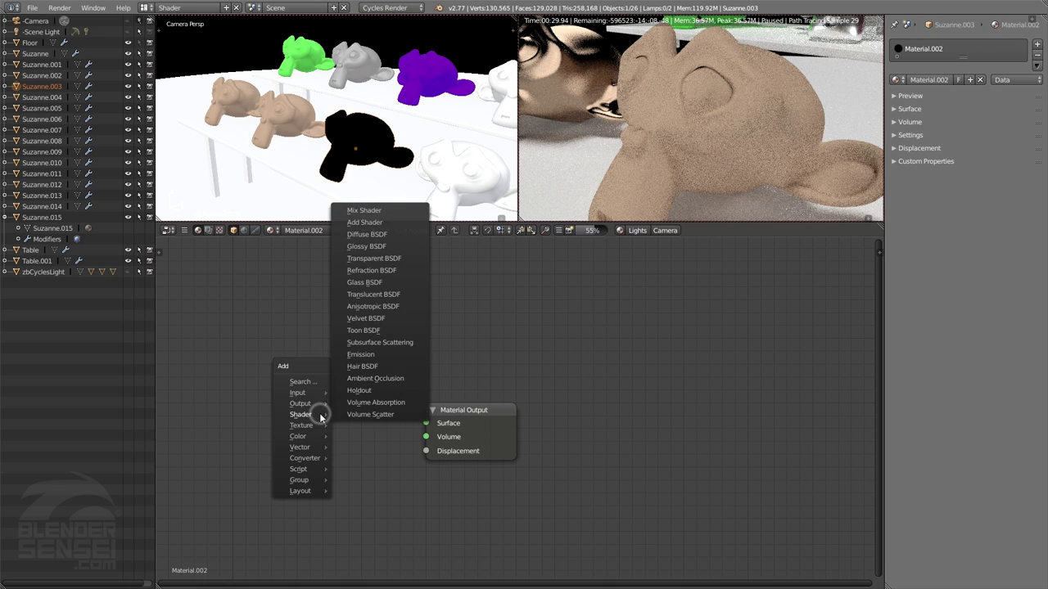
left_click(371, 355)
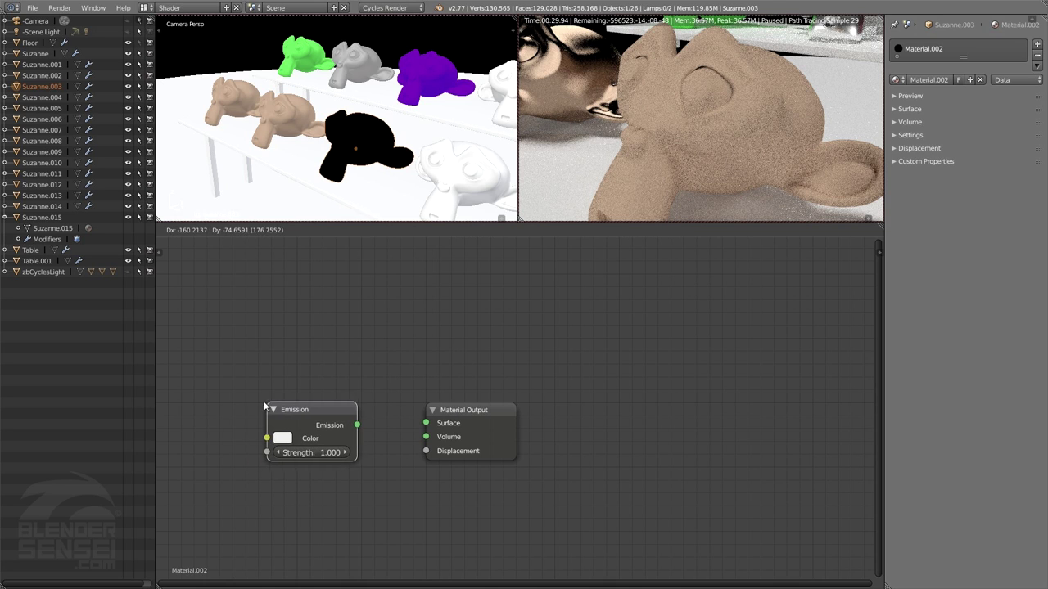
left_click(285, 411)
left_click_drag(355, 427, 426, 423)
- Start the live rendered preview with the third front-row head framed among its neighbors
scroll(397, 136, "down", 2)
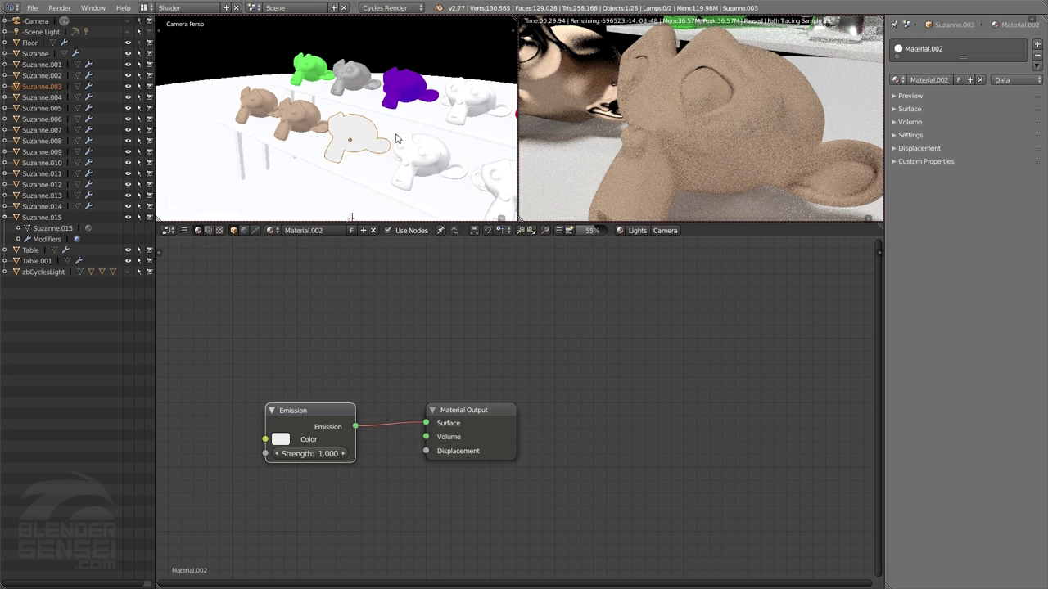
scroll(399, 136, "up", 2)
middle_click_drag(402, 138, 378, 140, "shift")
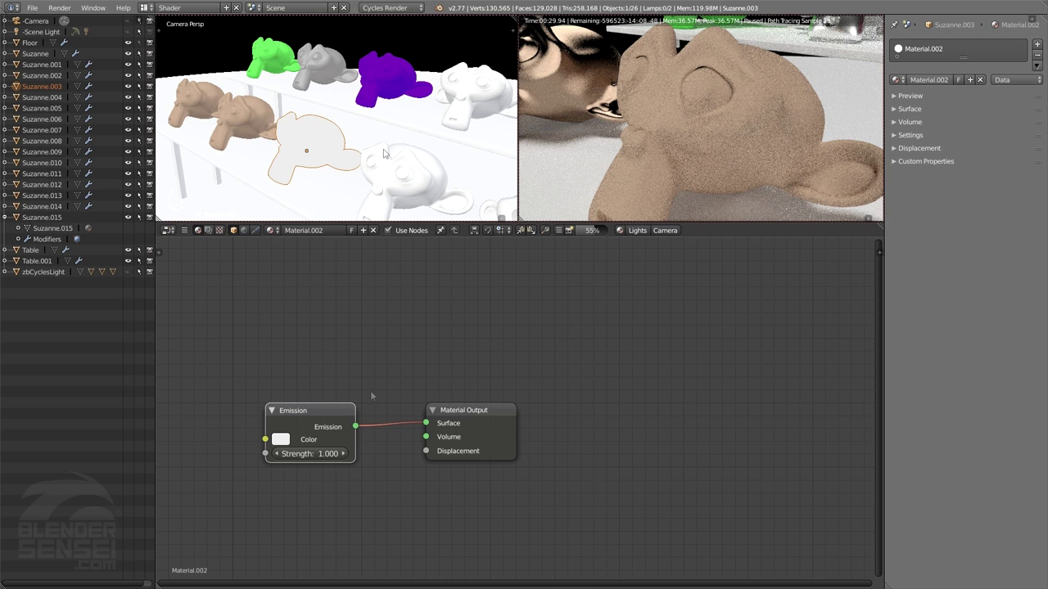
mouse_move(383, 153)
middle_mouse_down()
mouse_move(395, 158)
mouse_move(385, 131)
mouse_move(373, 137)
middle_mouse_up()
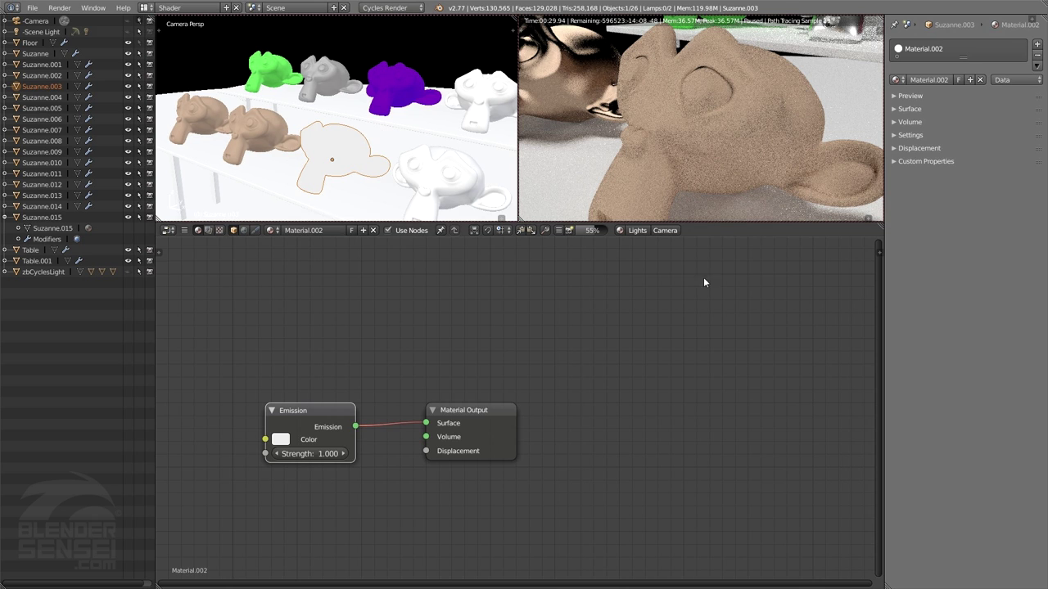
left_click(620, 232)
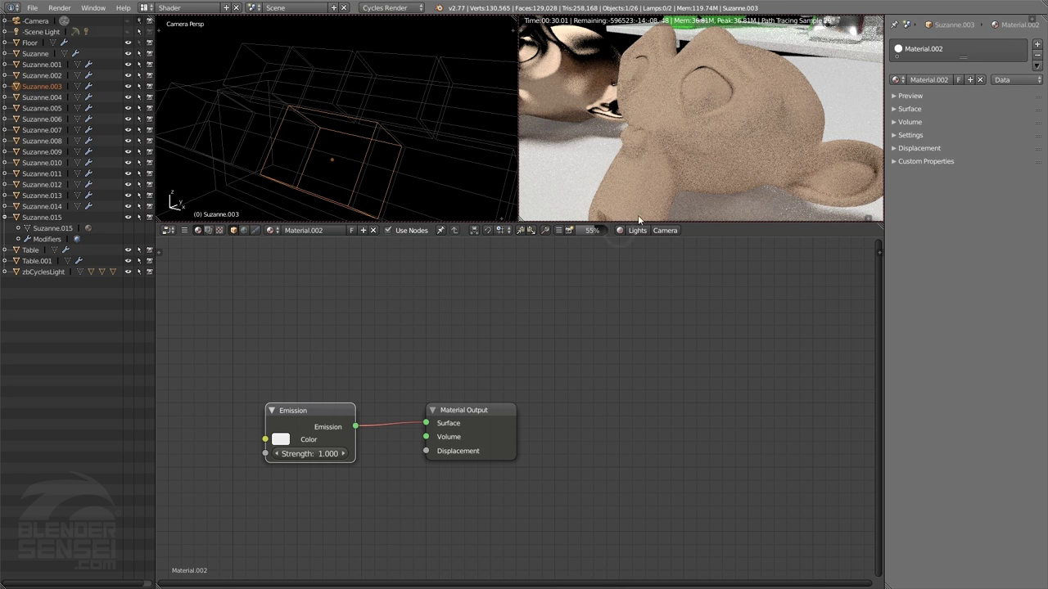
middle_click_drag(714, 164, 703, 162)
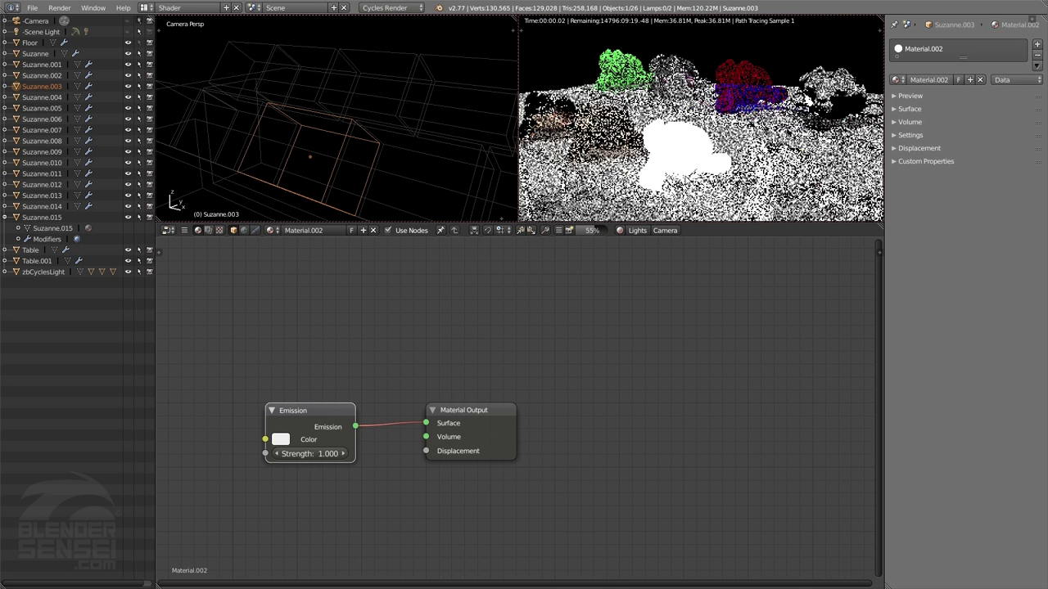
- Set the third front-row head's Emission color to a violet blue and its Strength to 15
left_click(281, 440)
left_click(358, 283)
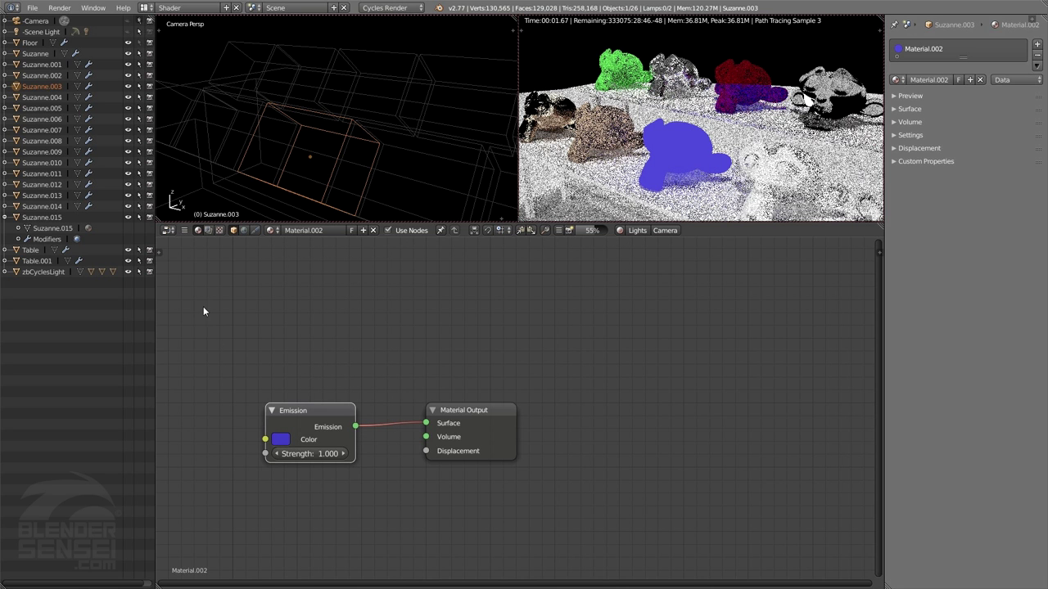
key("shift+a")
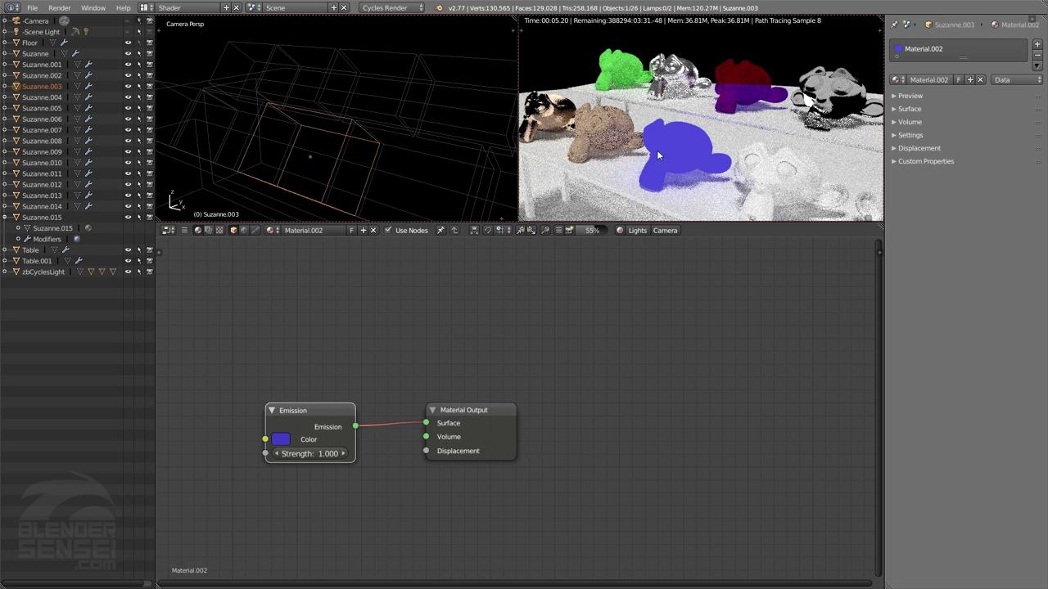
left_click(311, 454)
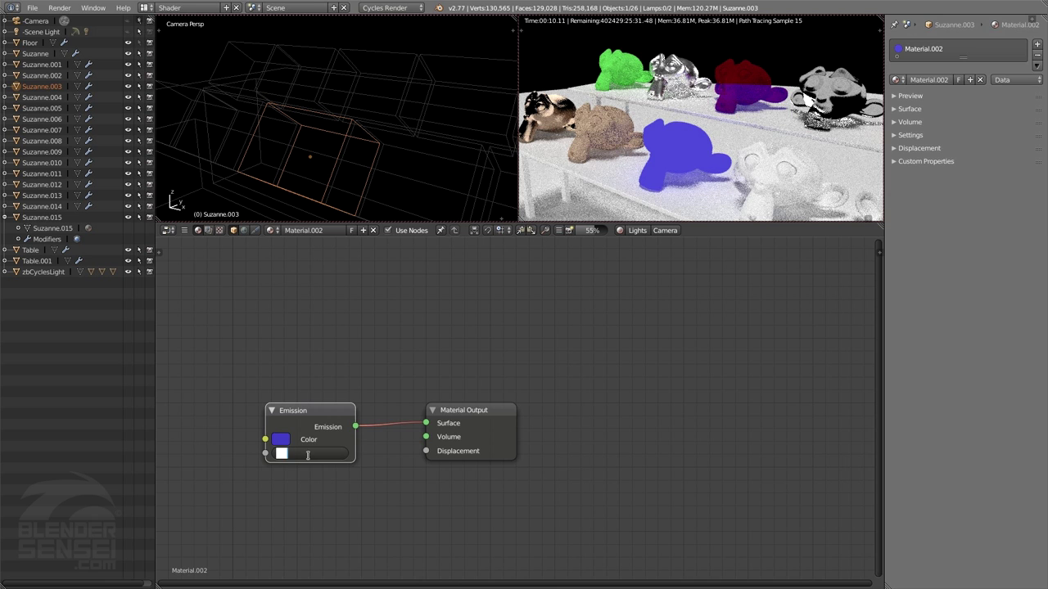
type("15")
key("Return")
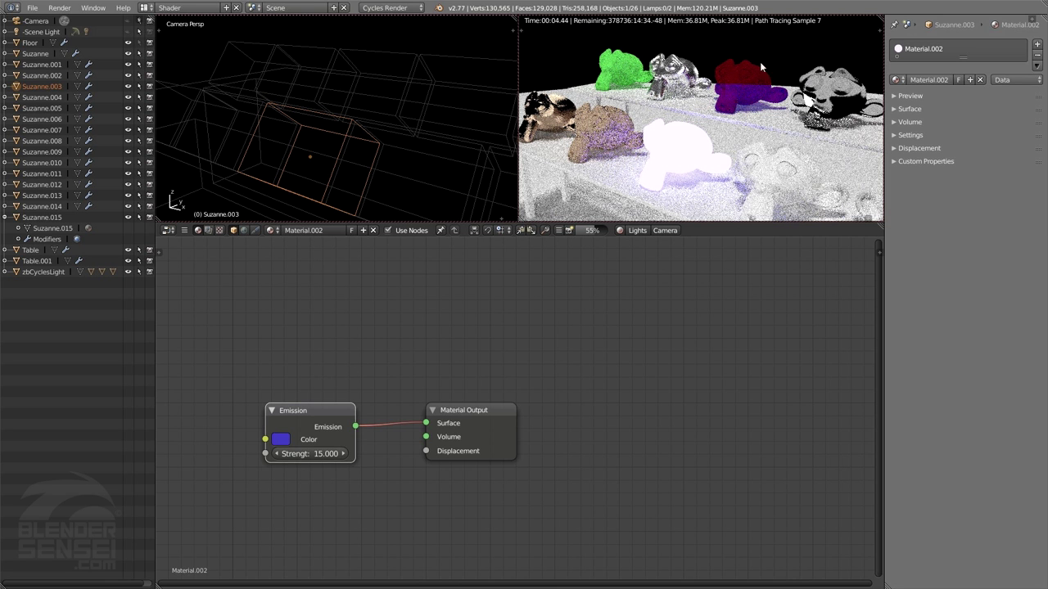
- Preview the emission glow with the scene brightness lowered to 2.2, and set the brightness to 14.4
left_click(619, 232)
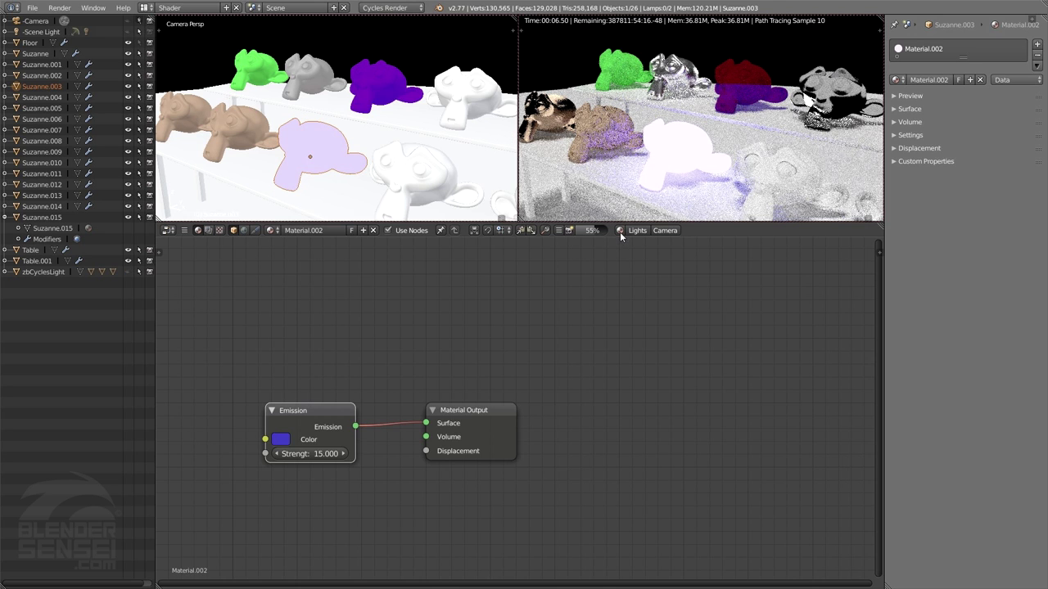
left_click(636, 232)
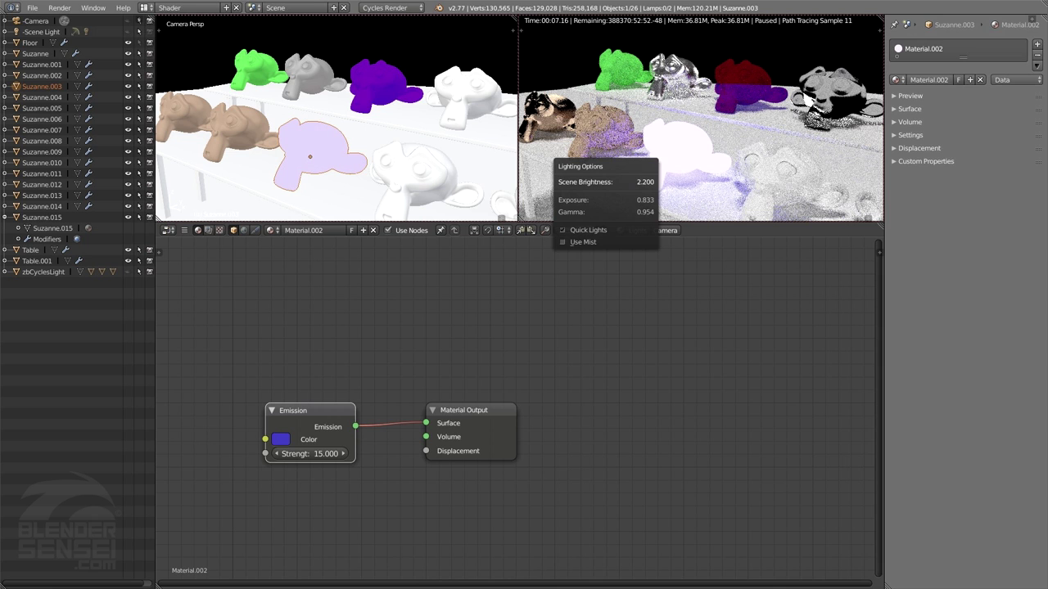
left_click(620, 230)
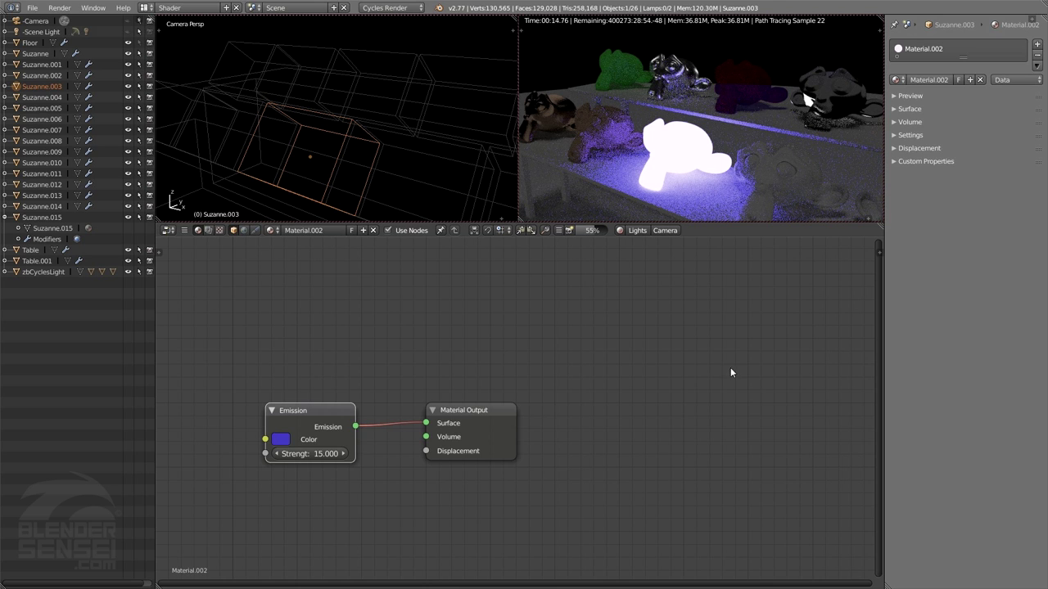
left_click(620, 230)
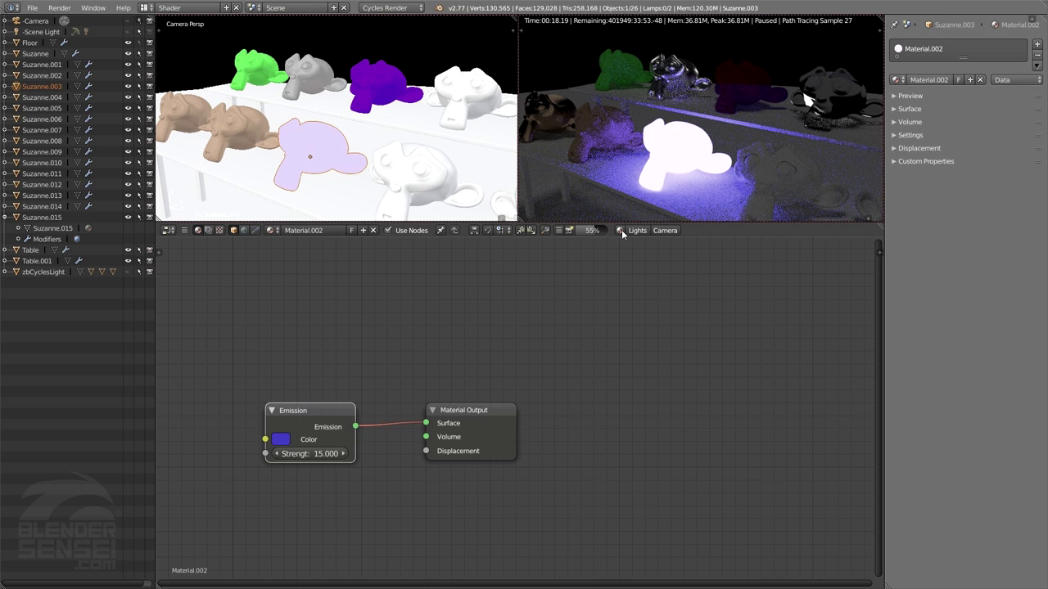
left_click(634, 231)
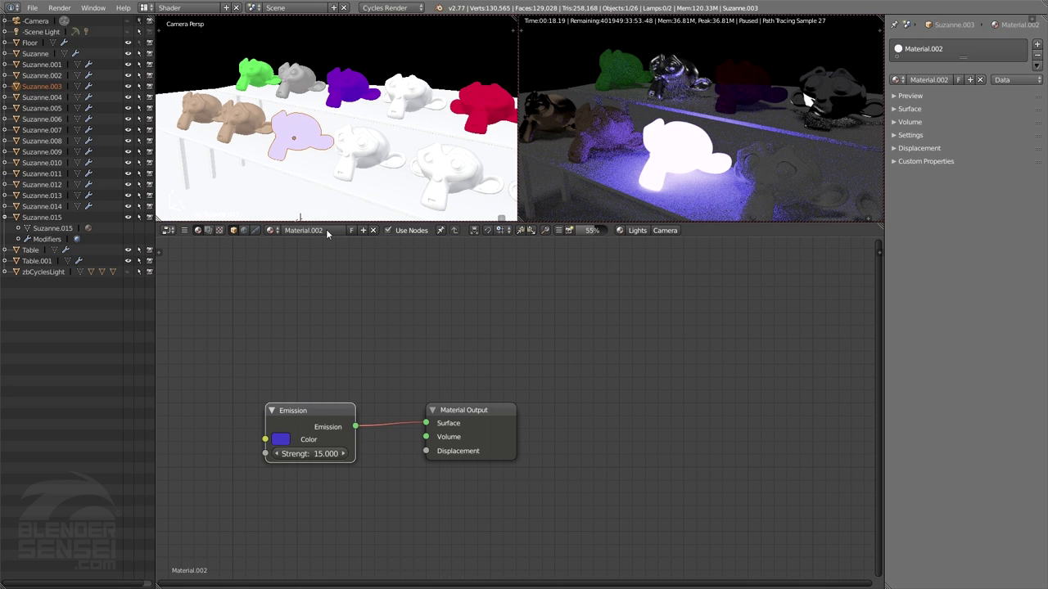
- Rename the third front-row head's material as Emission Node
left_click(326, 231)
left_click(325, 230)
type("Emission Node")
key("Return")
- Select the fourth front-row head and create a new material for it
right_click(388, 156)
scroll(398, 161, "down", 4)
middle_click_drag(398, 161, 398, 175, "shift")
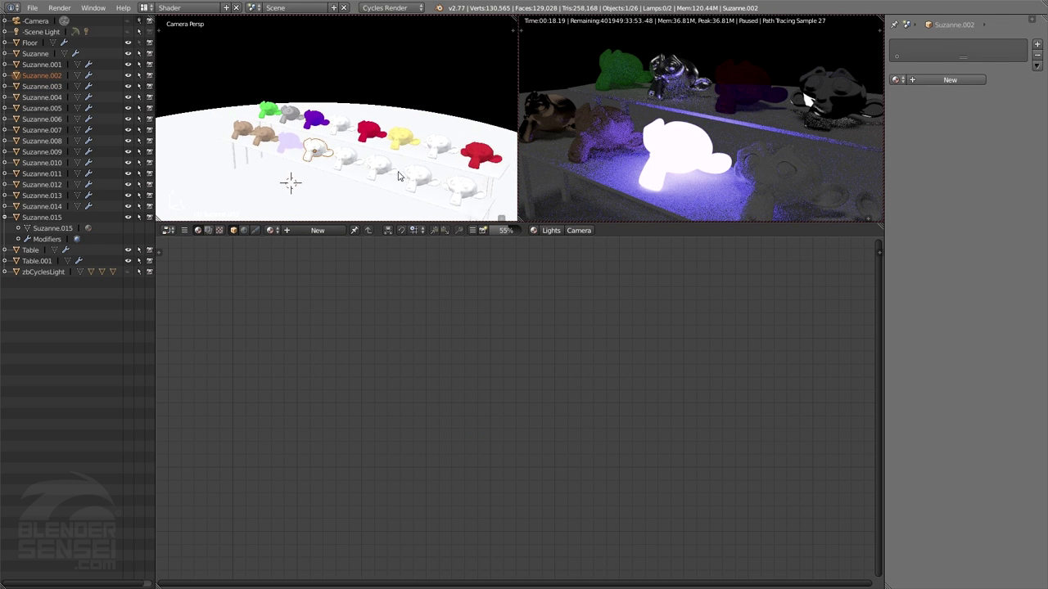
scroll(399, 176, "up", 3)
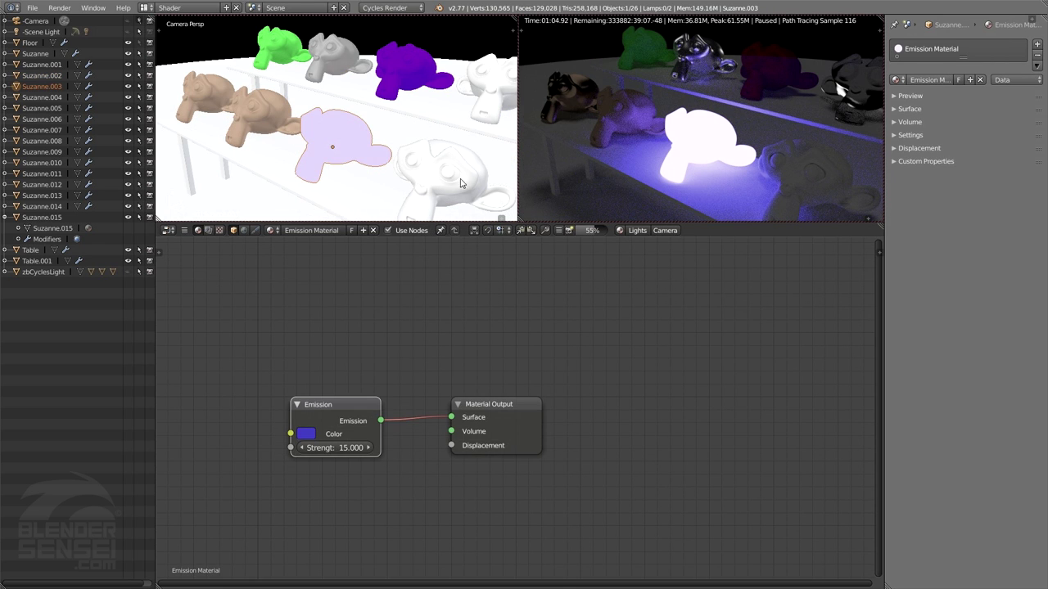
right_click(451, 174)
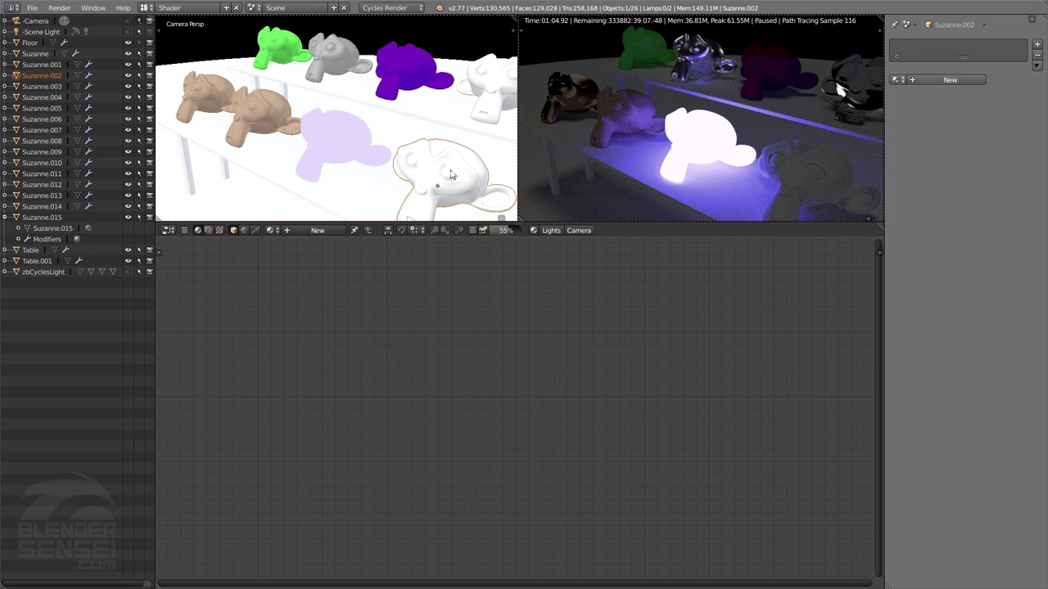
left_click(329, 231)
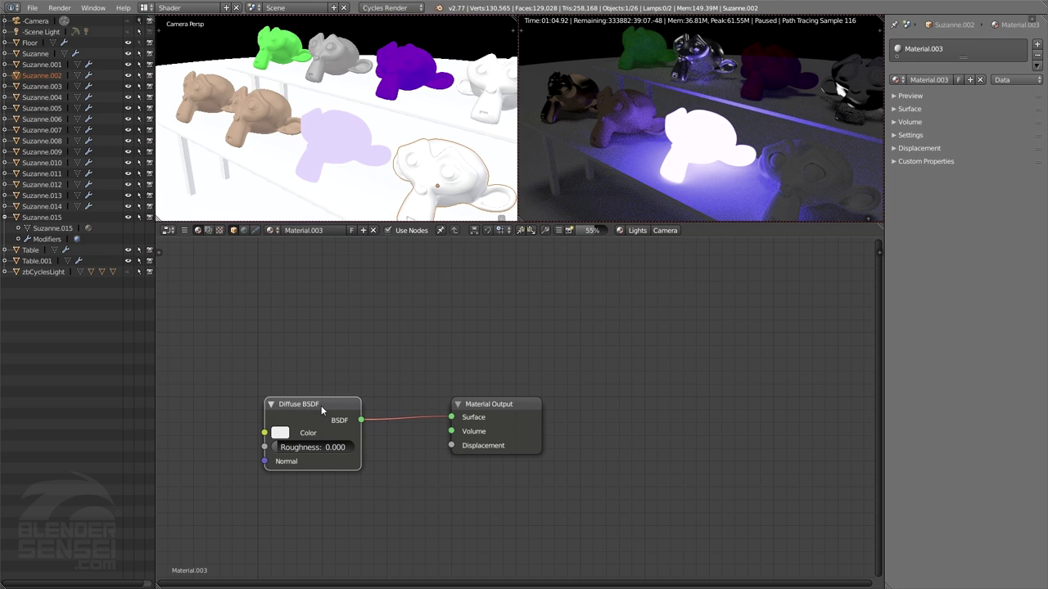
- Delete the Diffuse BSDF from the fourth front-row head's material and bring up the shader nodes available to add
key("x")
middle_click_drag(360, 402, 350, 407)
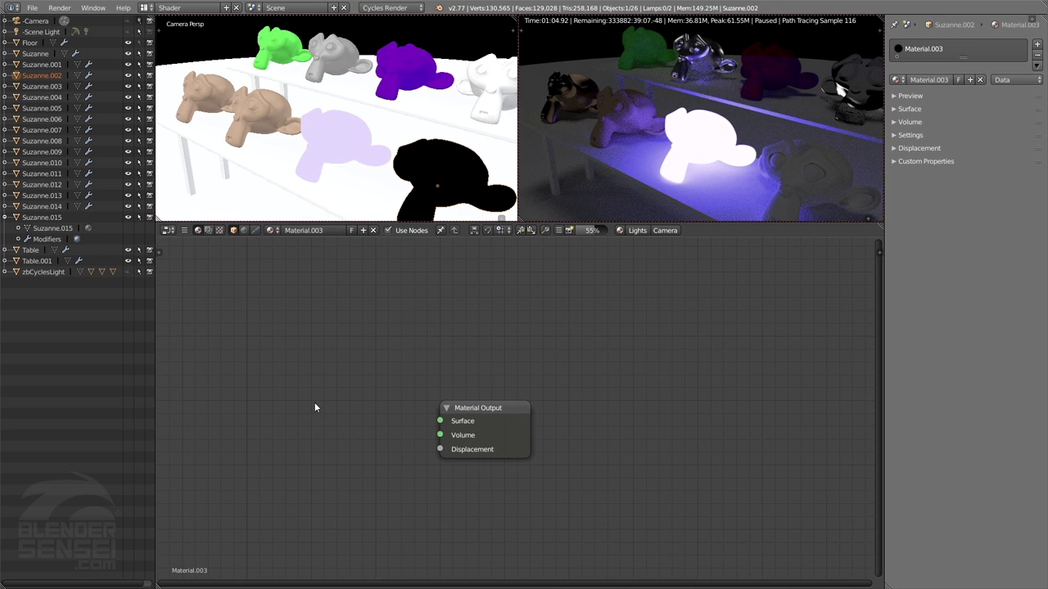
key("shift+a")
mouse_move(313, 403)
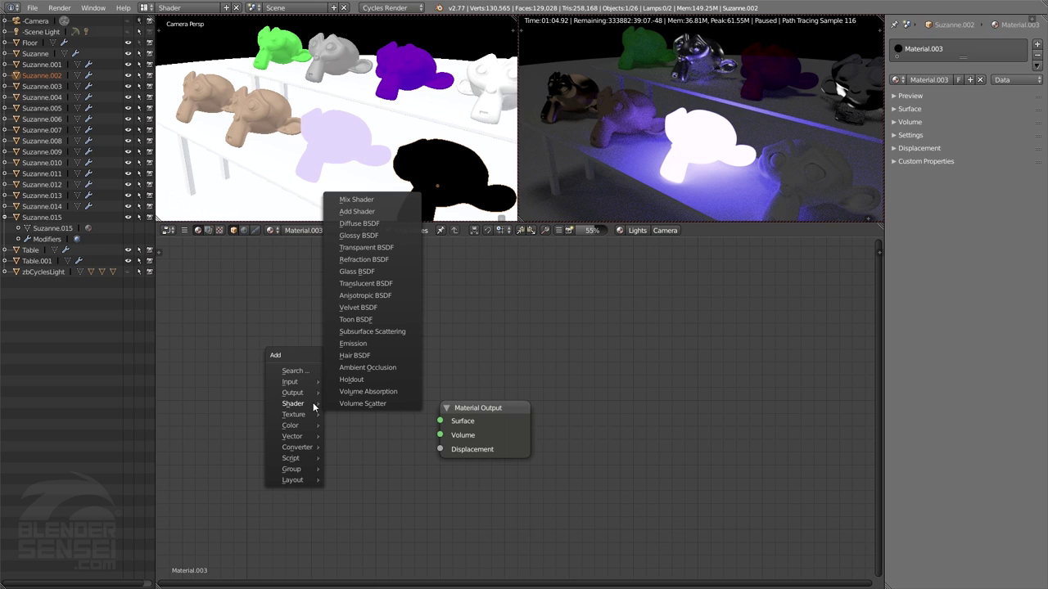
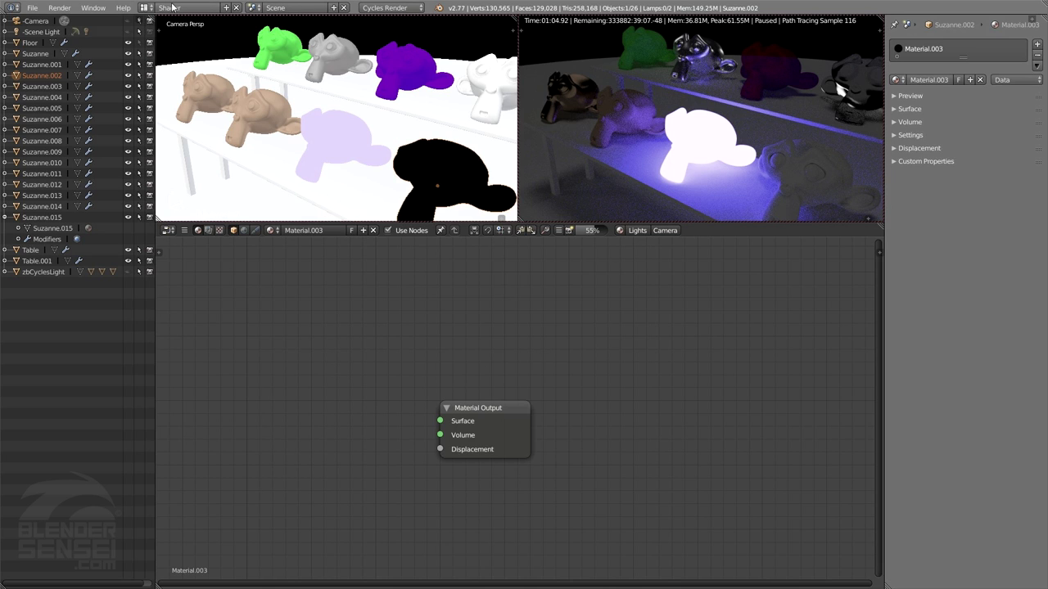
- Switch to the Blender screen layout and start a hair particle system on the fourth front-row monkey head in an enlarged view
left_click(146, 8)
left_click(157, 22)
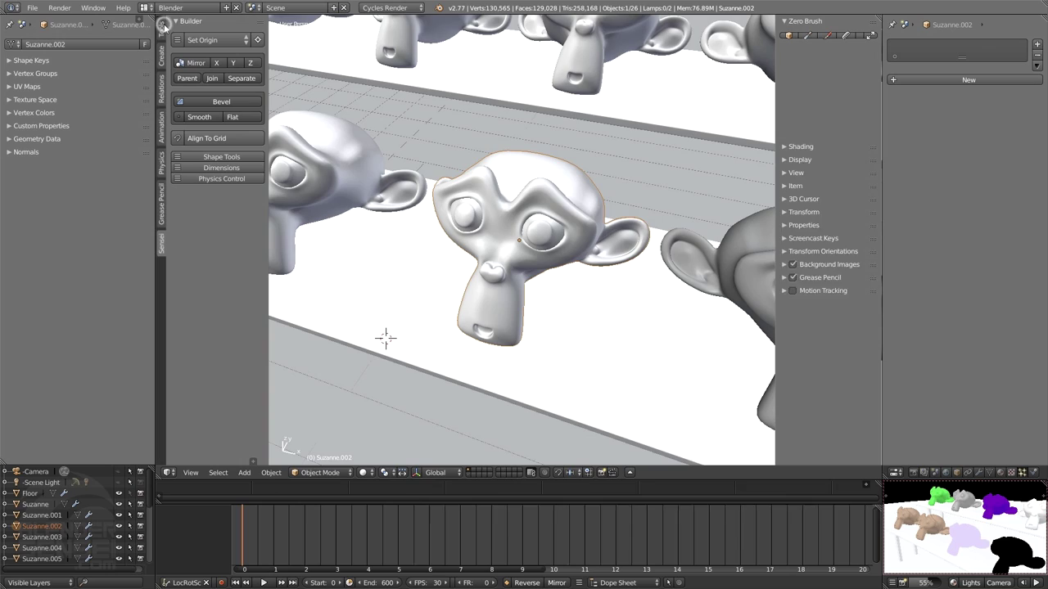
scroll(404, 308, "down", 5)
scroll(416, 296, "up", 2)
middle_click_drag(498, 236, 468, 228)
middle_click_drag(500, 260, 536, 239)
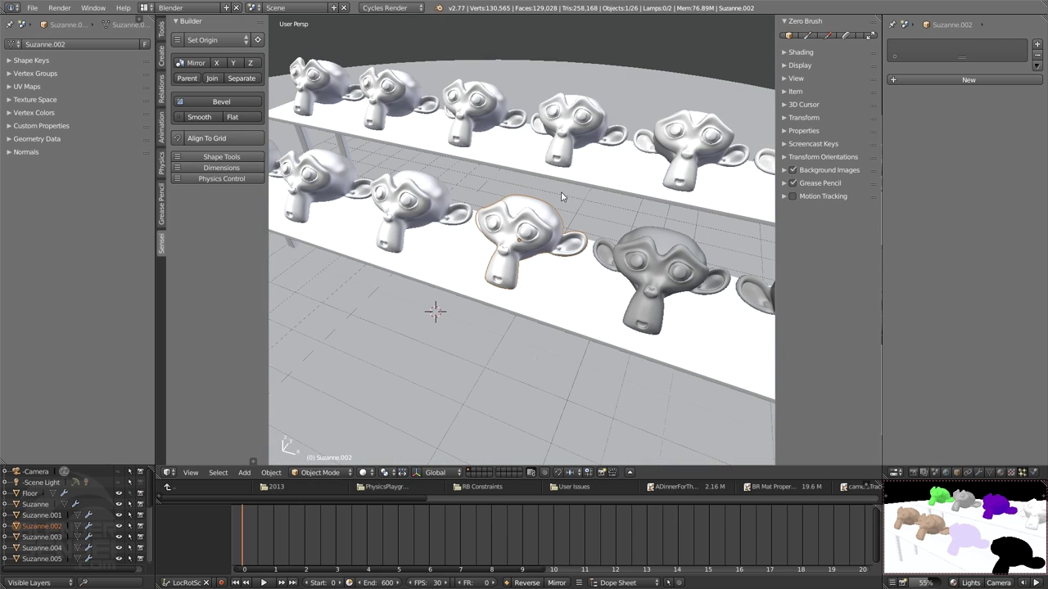
middle_click_drag(591, 192, 588, 250)
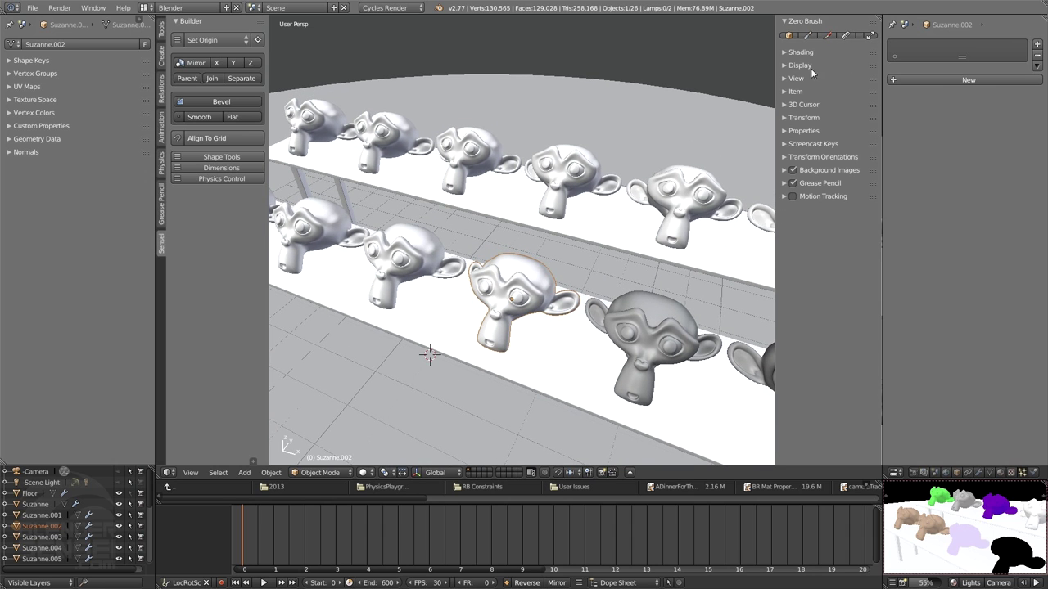
middle_click_drag(571, 212, 560, 230)
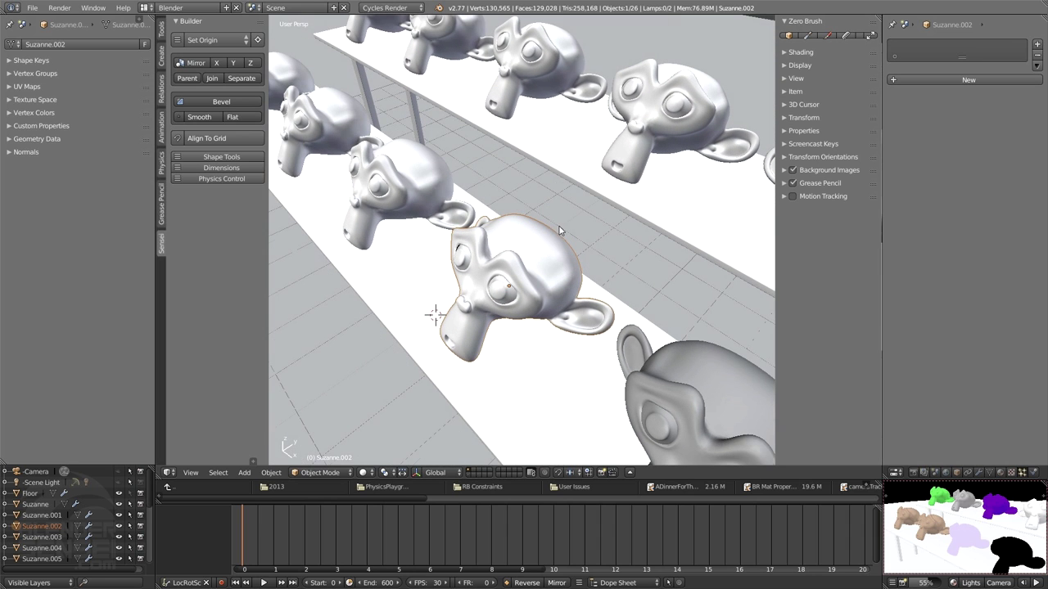
left_click(848, 34)
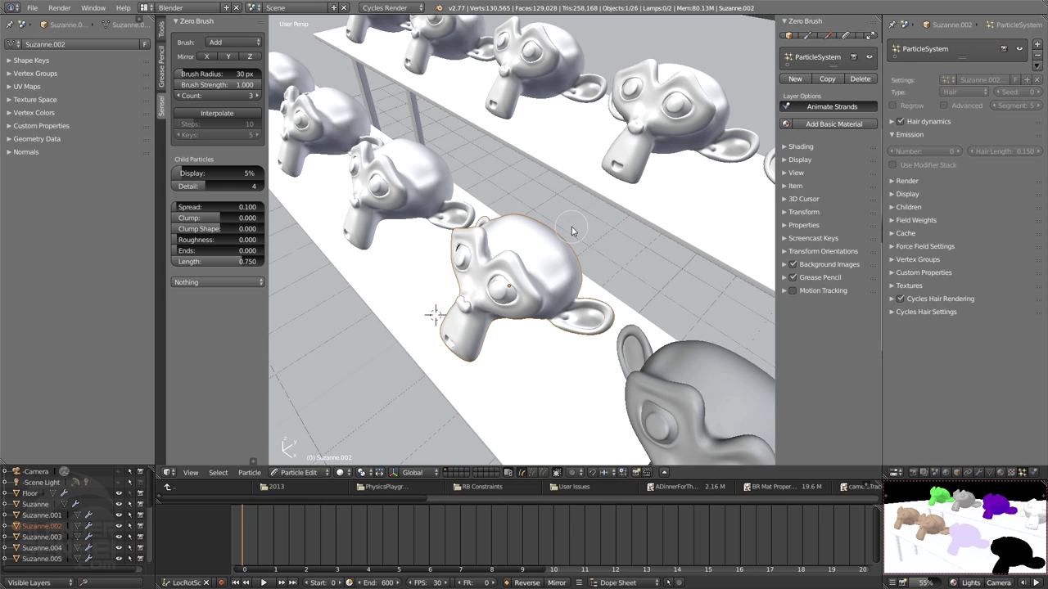
mouse_move(512, 264)
middle_mouse_down()
mouse_move(470, 265)
mouse_move(481, 261)
middle_mouse_up()
left_click(873, 37)
- Paint short hair strands over the top and back of the head with the 30 px Add brush
mouse_move(597, 227)
middle_mouse_down()
mouse_move(565, 243)
mouse_move(565, 277)
mouse_move(490, 348)
middle_mouse_up()
mouse_move(502, 371)
left_mouse_down()
mouse_move(491, 385)
mouse_move(535, 368)
mouse_move(521, 351)
left_mouse_up()
middle_click_drag(521, 350, 506, 374)
left_click_drag(506, 374, 514, 406)
middle_click_drag(513, 406, 519, 373)
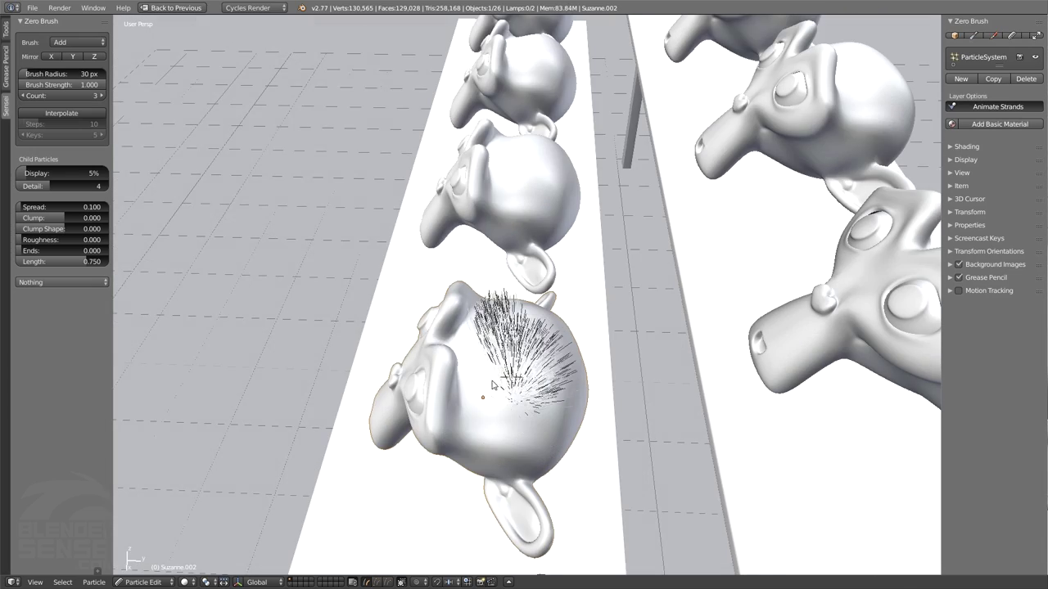
mouse_move(518, 373)
left_mouse_down()
mouse_move(524, 365)
mouse_move(518, 378)
left_mouse_up()
middle_click_drag(518, 379, 499, 340)
mouse_move(499, 340)
left_mouse_down()
mouse_move(487, 391)
mouse_move(481, 385)
left_mouse_up()
middle_click_drag(524, 385, 463, 393)
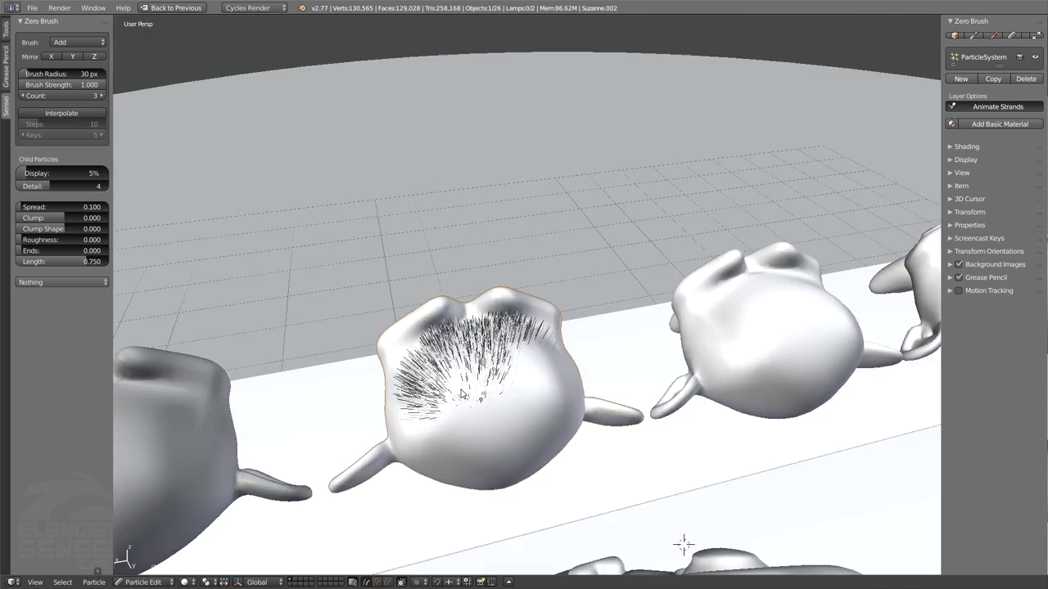
left_click_drag(457, 407, 509, 403)
middle_click_drag(536, 383, 496, 396)
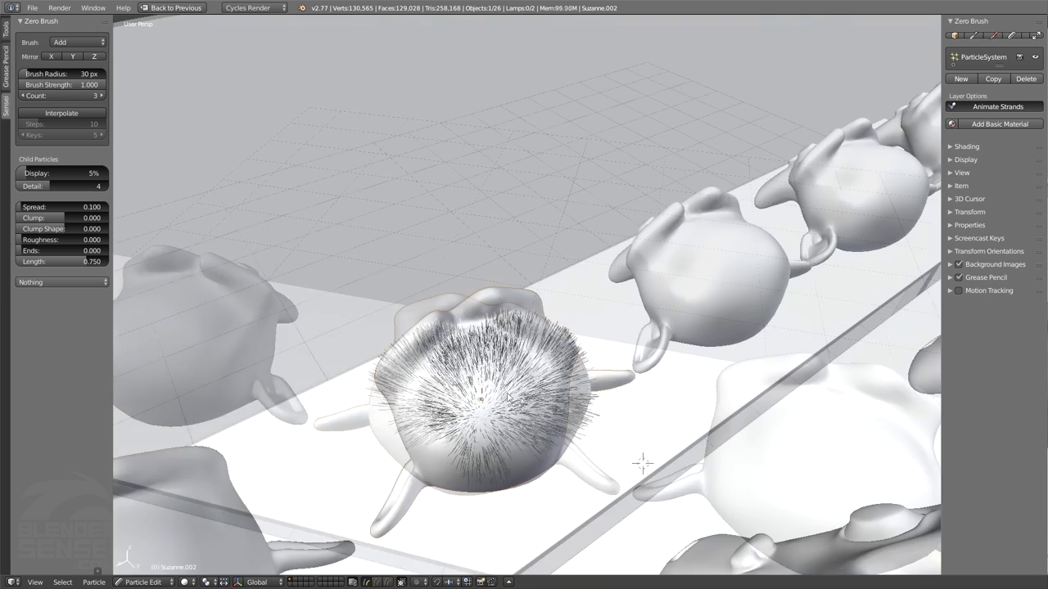
mouse_move(500, 392)
middle_mouse_down()
mouse_move(604, 340)
mouse_move(536, 269)
middle_mouse_up()
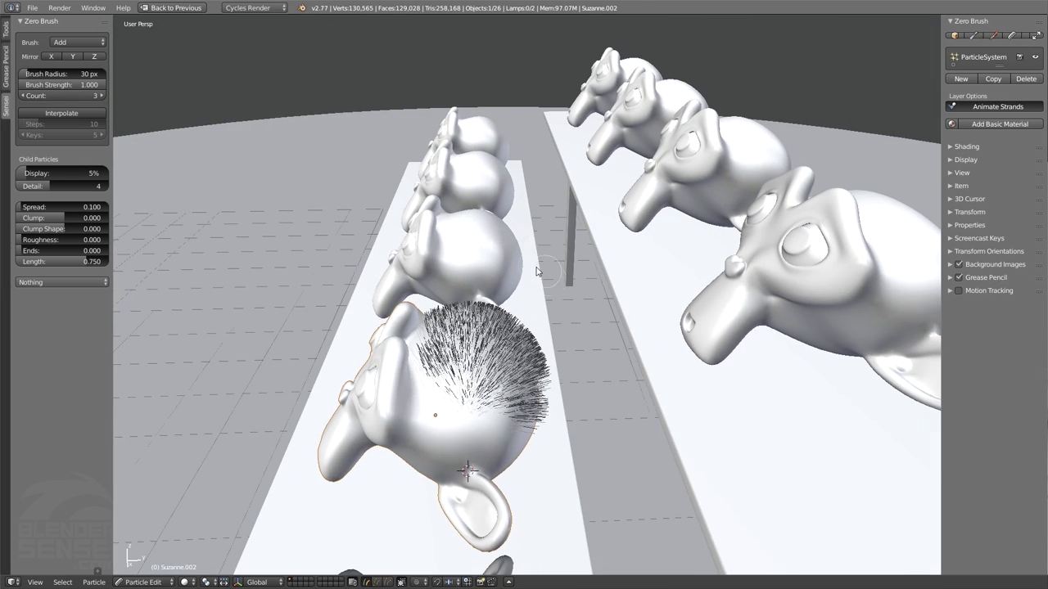
- Lengthen the hair strands all over the scalp with the Length brush set to Grow at a 113 px radius
key("space")
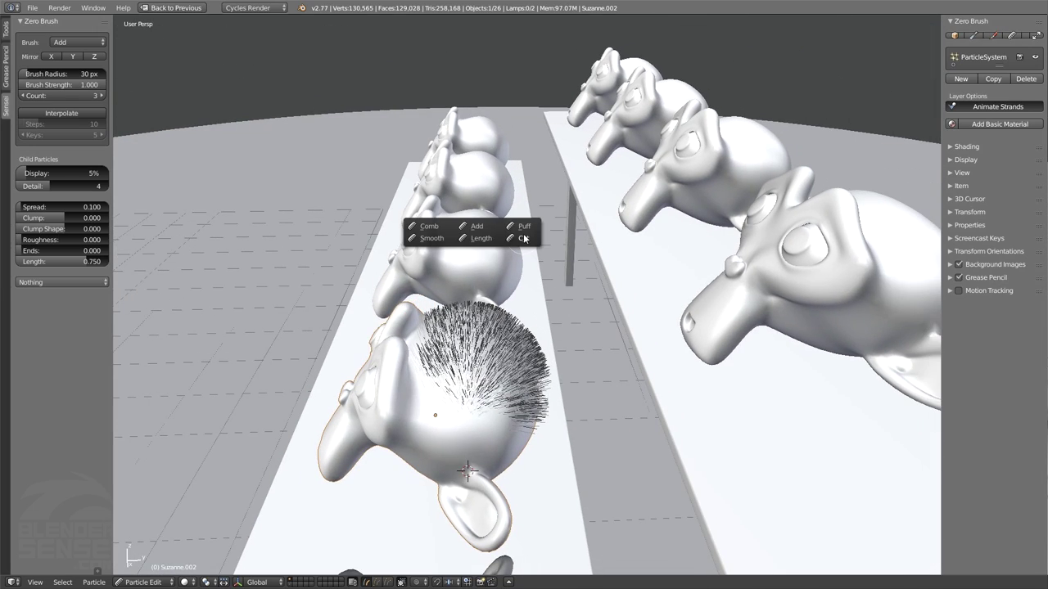
left_click(483, 240)
middle_click_drag(482, 240, 515, 255)
left_click_drag(463, 318, 491, 301)
middle_click_drag(491, 301, 614, 271)
left_click_drag(450, 287, 352, 300)
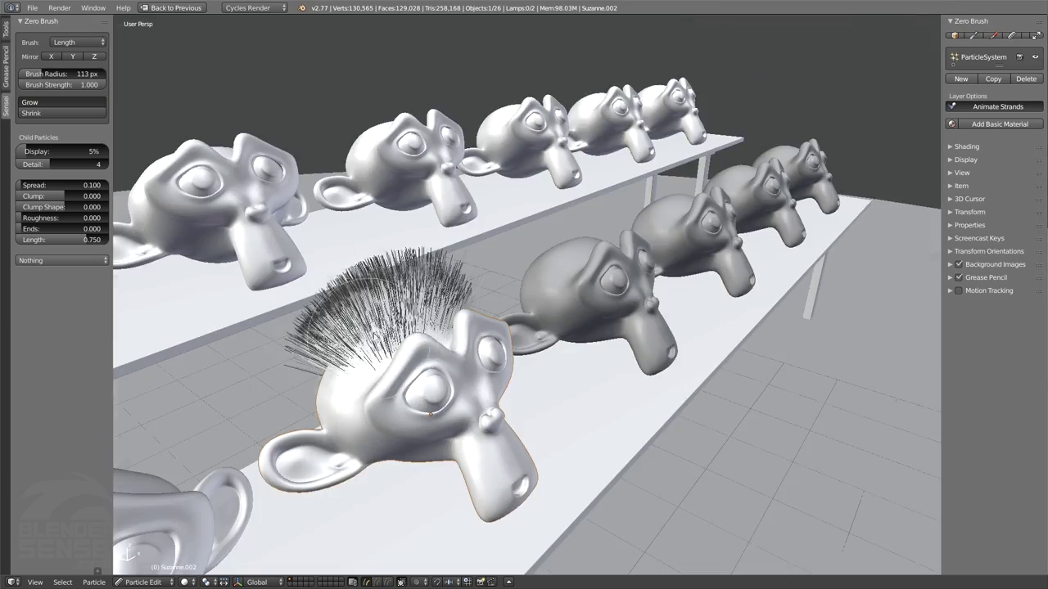
middle_click_drag(352, 300, 588, 224)
mouse_move(424, 277)
left_mouse_down()
mouse_move(382, 196)
mouse_move(421, 199)
mouse_move(319, 197)
mouse_move(300, 232)
left_mouse_up()
middle_click_drag(300, 232, 379, 251)
- Comb the upright strands down and across to one side of the head with the Comb brush at a 185 px radius
right_click(379, 250)
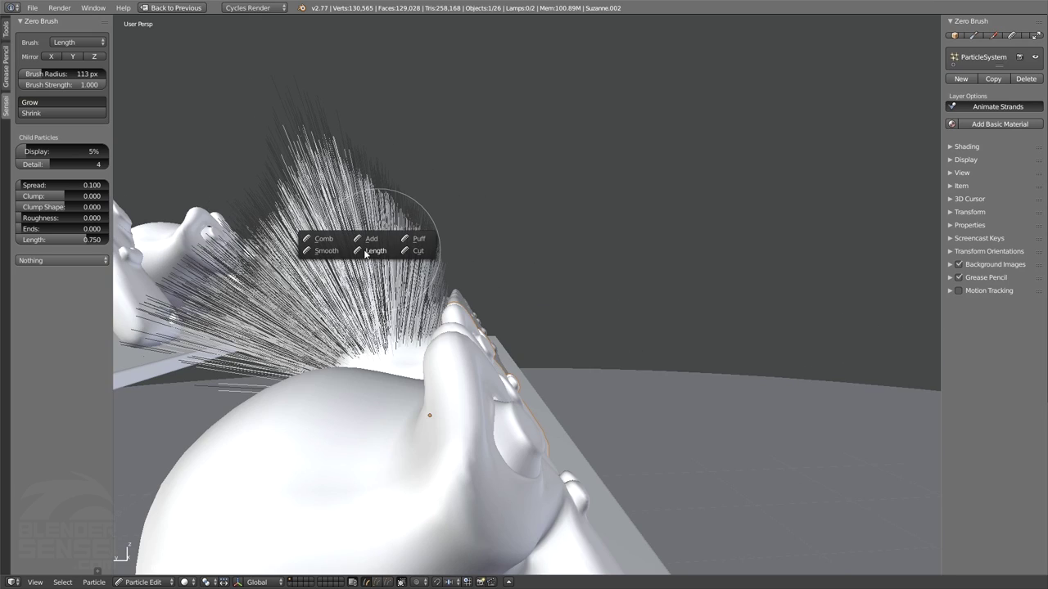
left_click(331, 239)
mouse_move(339, 222)
middle_mouse_down()
mouse_move(420, 246)
mouse_move(383, 430)
middle_mouse_up()
mouse_move(370, 318)
left_mouse_down()
mouse_move(432, 175)
mouse_move(491, 188)
mouse_move(514, 246)
left_mouse_up()
middle_click_drag(514, 245, 460, 385)
mouse_move(460, 385)
left_mouse_down()
mouse_move(512, 343)
mouse_move(491, 360)
mouse_move(504, 348)
mouse_move(555, 329)
mouse_move(568, 296)
left_mouse_up()
mouse_move(568, 297)
middle_mouse_down()
mouse_move(467, 315)
mouse_move(437, 335)
middle_mouse_up()
mouse_move(516, 369)
left_mouse_down()
mouse_move(538, 338)
mouse_move(508, 334)
left_mouse_up()
middle_click_drag(508, 334, 591, 352)
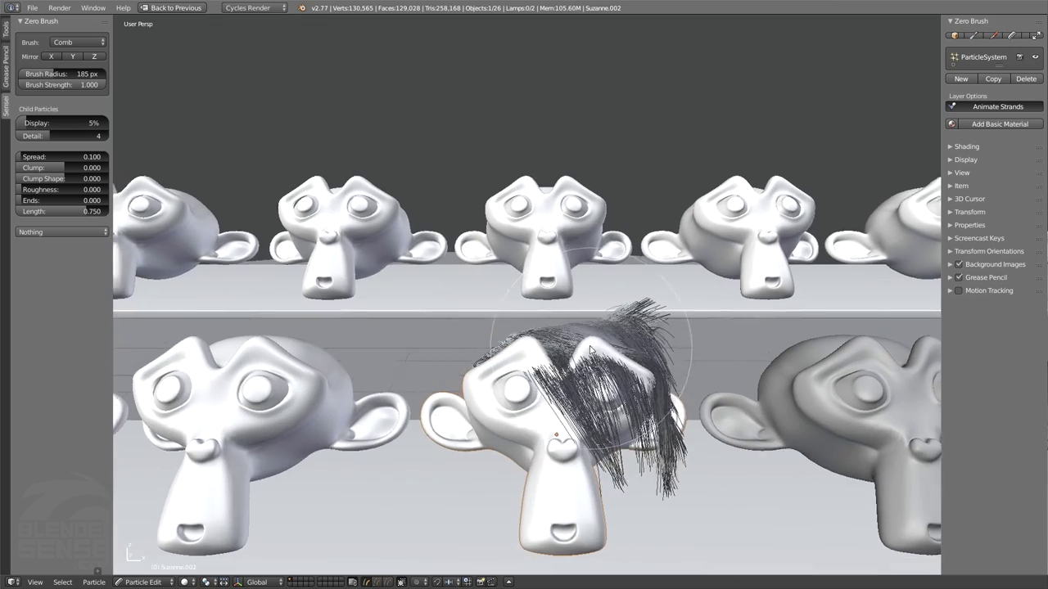
mouse_move(591, 368)
left_mouse_down()
mouse_move(560, 384)
mouse_move(613, 383)
mouse_move(630, 364)
mouse_move(622, 352)
left_mouse_up()
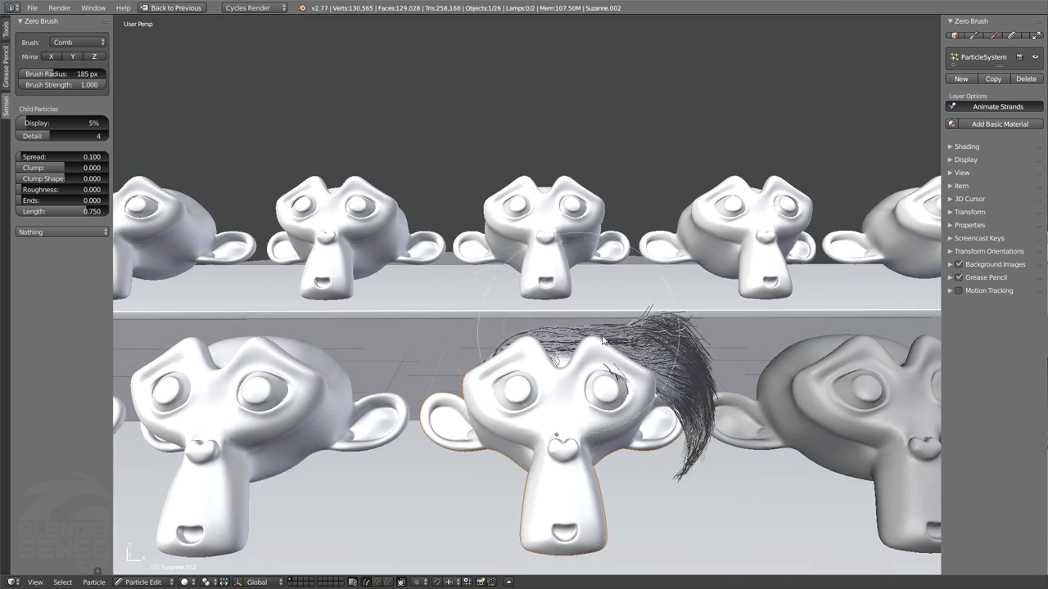
middle_click_drag(622, 352, 610, 434)
left_click_drag(608, 436, 624, 419)
middle_click_drag(624, 419, 569, 402)
middle_click_drag(642, 389, 586, 357)
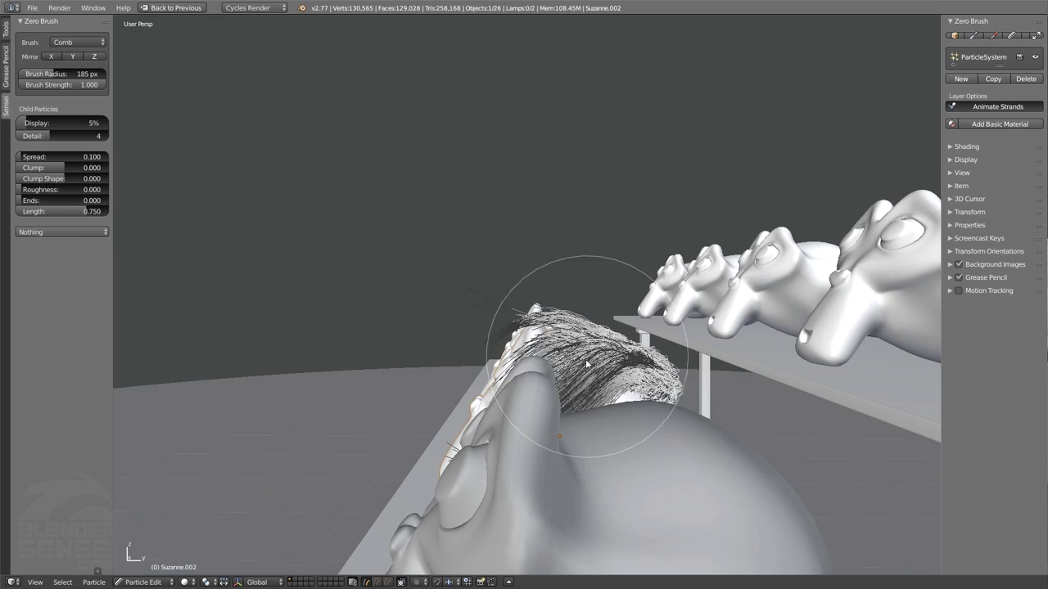
left_click_drag(605, 398, 595, 406)
- Reduce the Comb brush radius to 139 px and sweep the hair off the face, over the scalp and towards one ear
key("f")
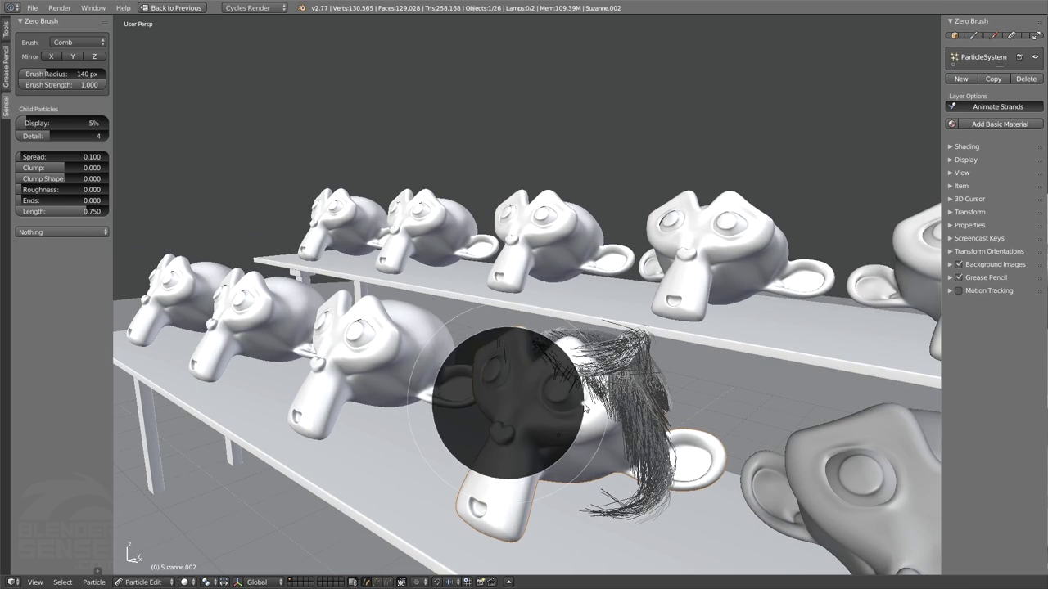
left_click(587, 399)
mouse_move(563, 396)
left_mouse_down()
mouse_move(570, 382)
mouse_move(631, 388)
left_mouse_up()
mouse_move(572, 415)
left_mouse_down()
mouse_move(594, 369)
mouse_move(635, 356)
mouse_move(655, 365)
left_mouse_up()
middle_click_drag(681, 360, 604, 354)
mouse_move(603, 356)
left_mouse_down()
mouse_move(638, 368)
mouse_move(565, 434)
mouse_move(518, 459)
mouse_move(508, 428)
mouse_move(536, 407)
mouse_move(512, 416)
left_mouse_up()
middle_click_drag(508, 415, 556, 455)
left_click_drag(532, 448, 554, 440)
mouse_move(466, 375)
left_mouse_down()
mouse_move(536, 380)
mouse_move(577, 366)
left_mouse_up()
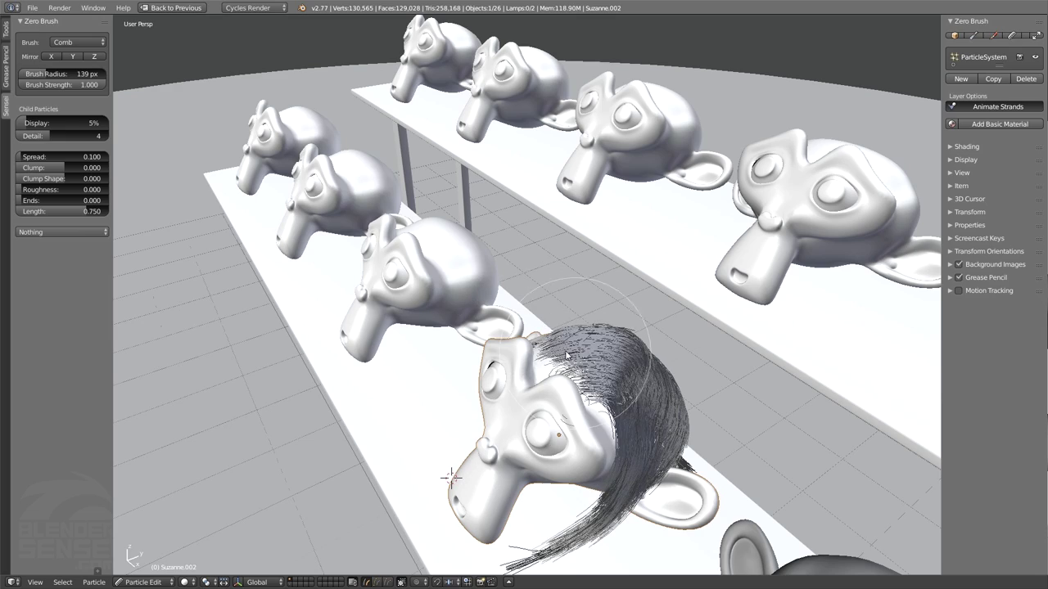
mouse_move(485, 353)
left_mouse_down()
mouse_move(586, 362)
mouse_move(599, 397)
left_mouse_up()
mouse_move(542, 393)
middle_mouse_down()
mouse_move(575, 429)
mouse_move(672, 355)
middle_mouse_up()
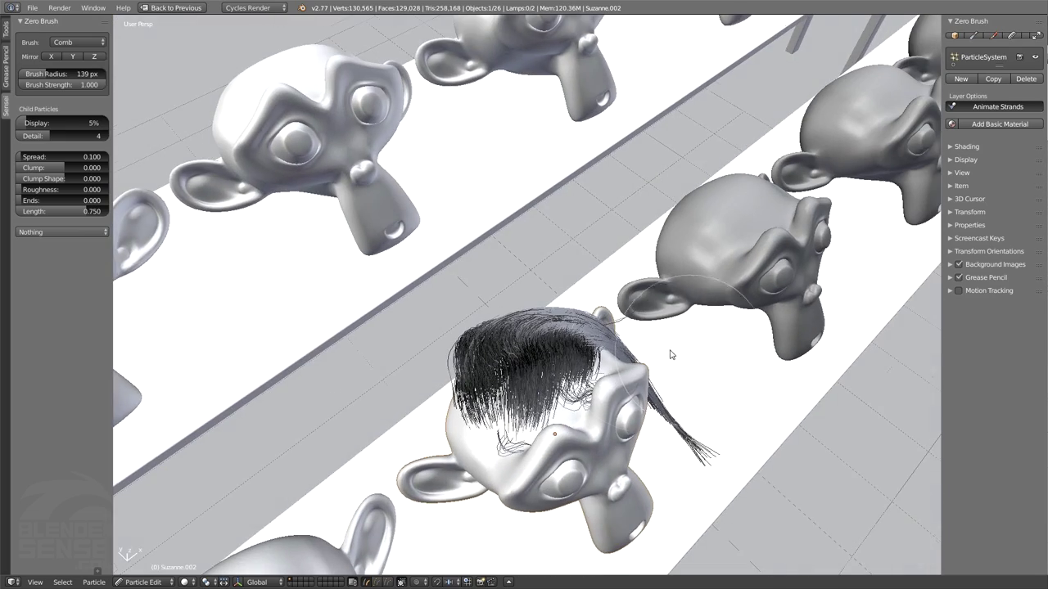
left_click_drag(528, 455, 531, 413)
mouse_move(564, 378)
left_mouse_down()
mouse_move(532, 417)
mouse_move(448, 379)
mouse_move(576, 316)
mouse_move(622, 368)
left_mouse_up()
middle_click_drag(622, 369, 507, 320)
left_click_drag(524, 351, 587, 442)
mouse_move(606, 409)
middle_mouse_down()
mouse_move(568, 323)
mouse_move(576, 318)
middle_mouse_up()
left_click_drag(602, 343, 676, 393)
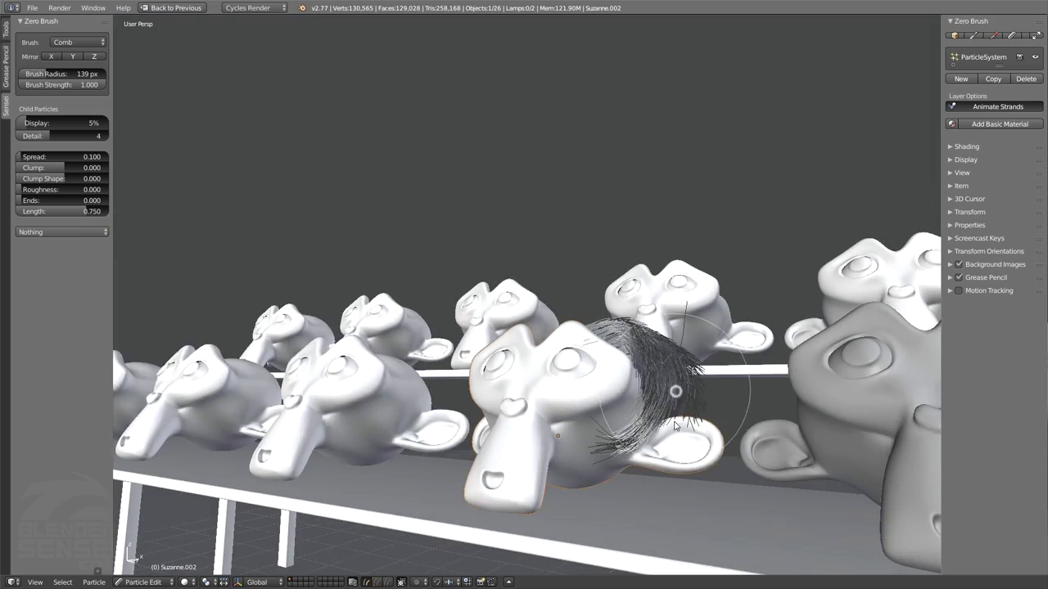
mouse_move(676, 393)
middle_mouse_down()
mouse_move(646, 458)
mouse_move(565, 409)
middle_mouse_up()
left_click_drag(565, 409, 508, 466)
mouse_move(524, 474)
middle_mouse_down()
mouse_move(621, 481)
mouse_move(647, 458)
middle_mouse_up()
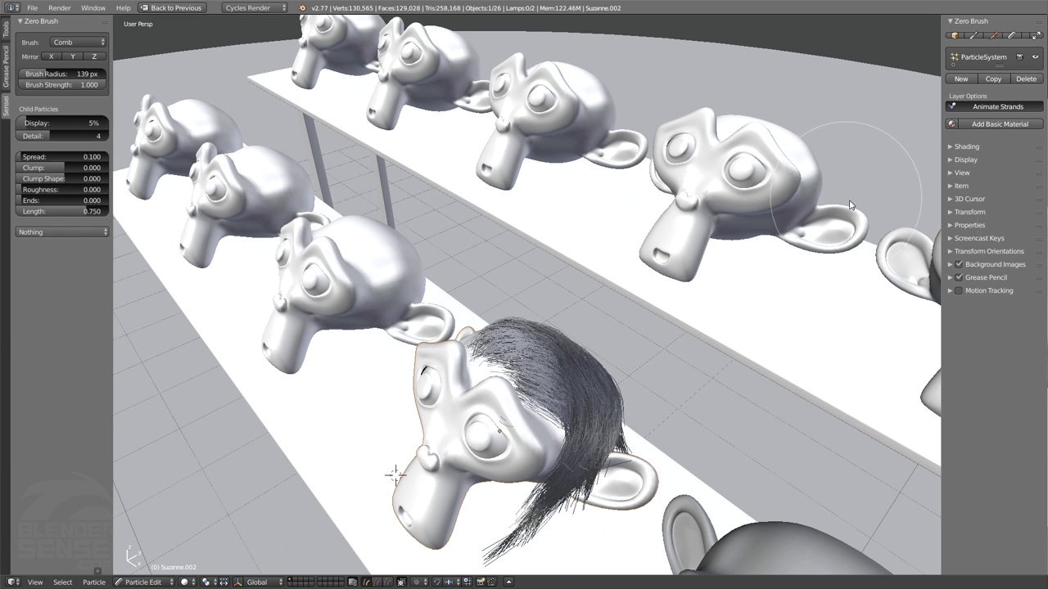
- Look over the combed hair from several angles and review the existing materials that can be assigned to it
middle_click_drag(790, 277, 780, 274)
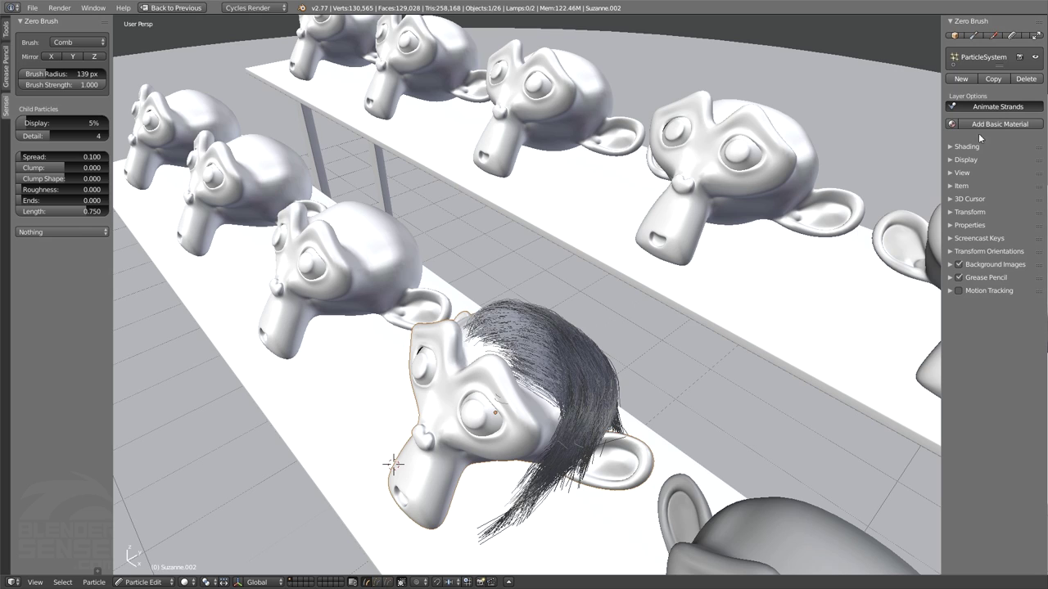
middle_click_drag(743, 257, 760, 283)
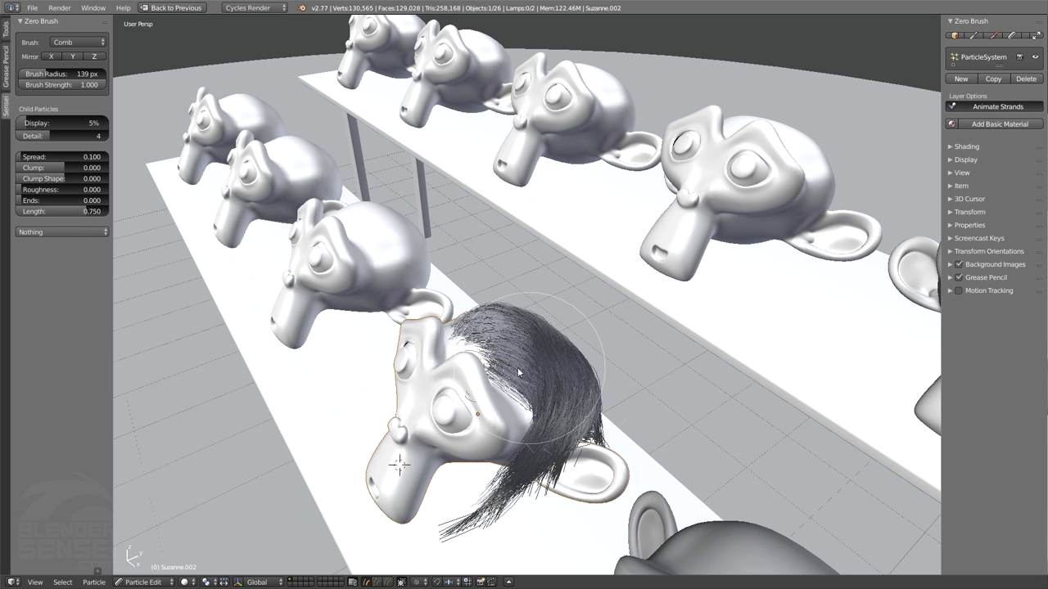
middle_click_drag(600, 382, 751, 283)
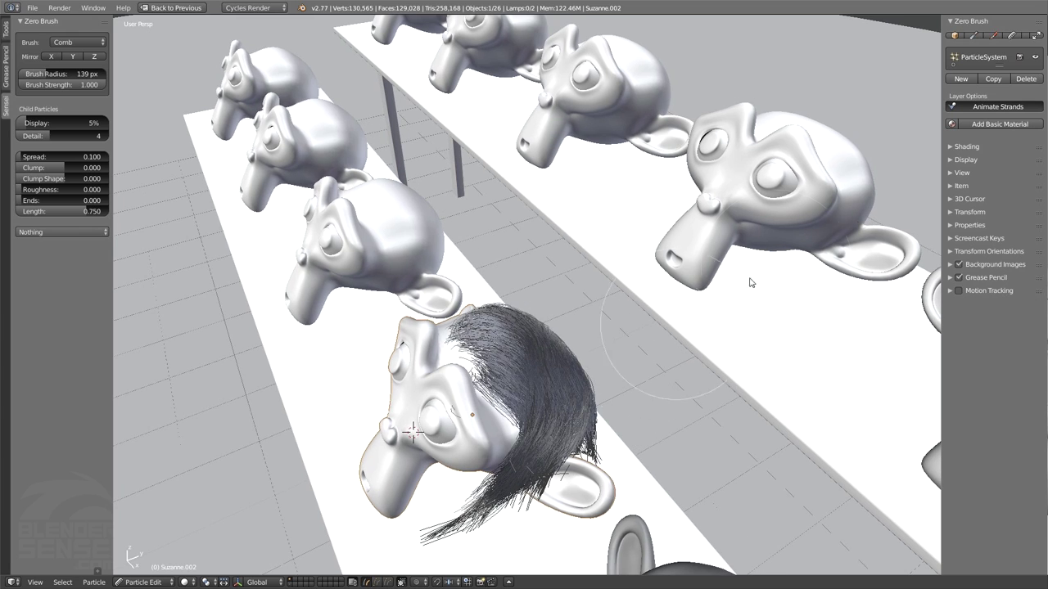
left_click(953, 125)
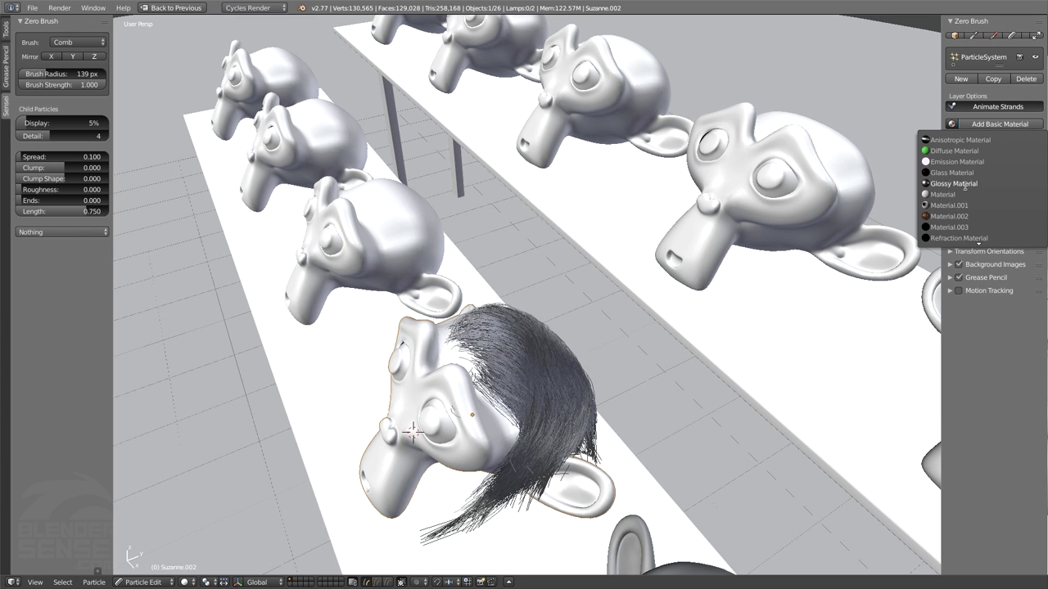
left_click(990, 369)
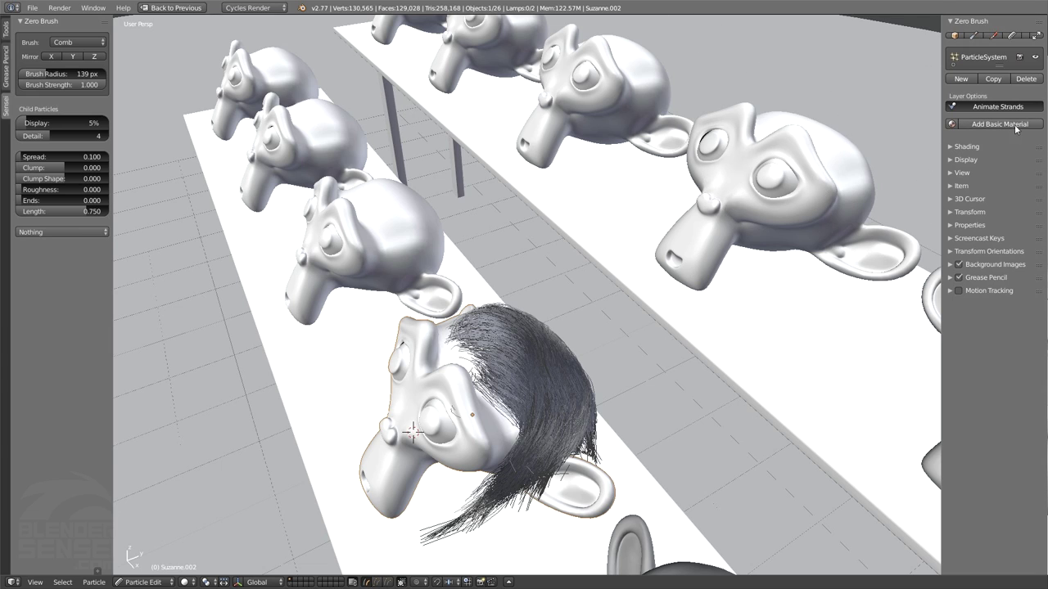
middle_click_drag(847, 163, 785, 254)
middle_click_drag(933, 149, 1005, 135)
middle_click_drag(678, 356, 654, 369)
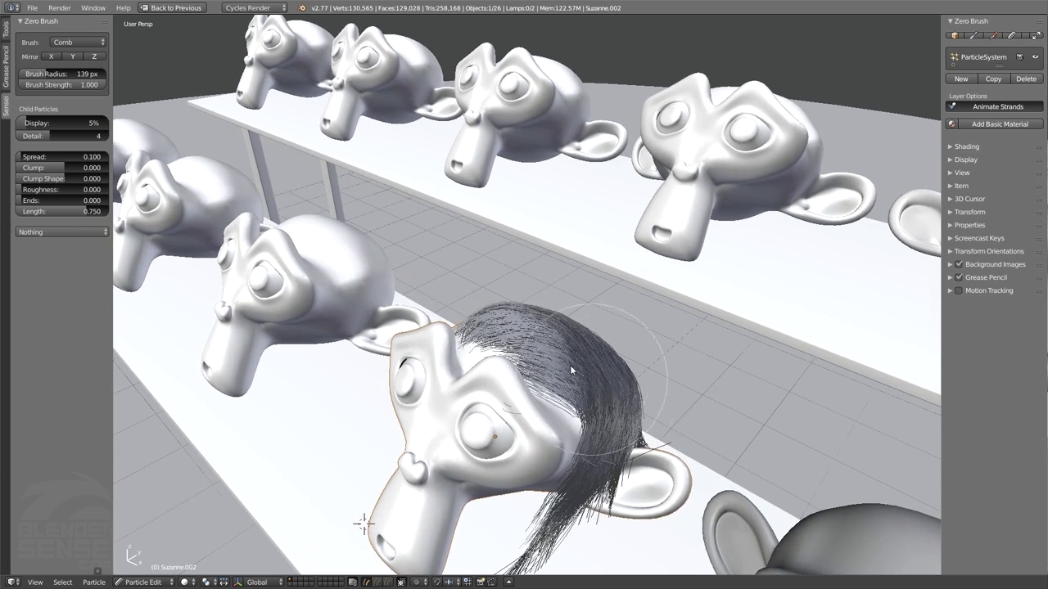
middle_click_drag(576, 376, 630, 413)
mouse_move(564, 374)
middle_mouse_down()
mouse_move(613, 372)
mouse_move(591, 376)
middle_mouse_up()
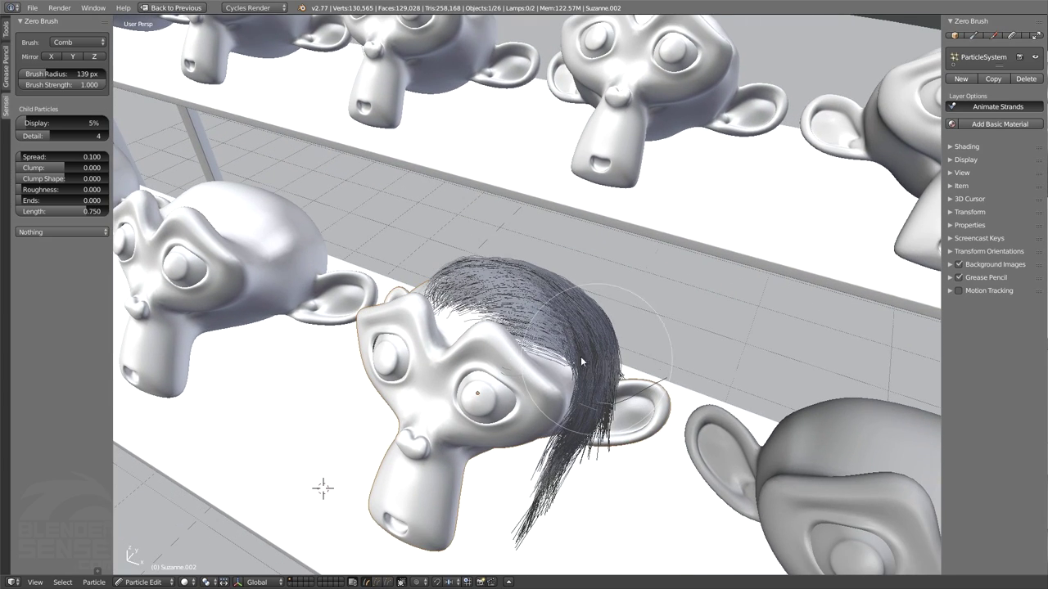
- Examine the particle system's Render settings for the hair material and compare them with the hair tools' material list
key("ctrl+Up")
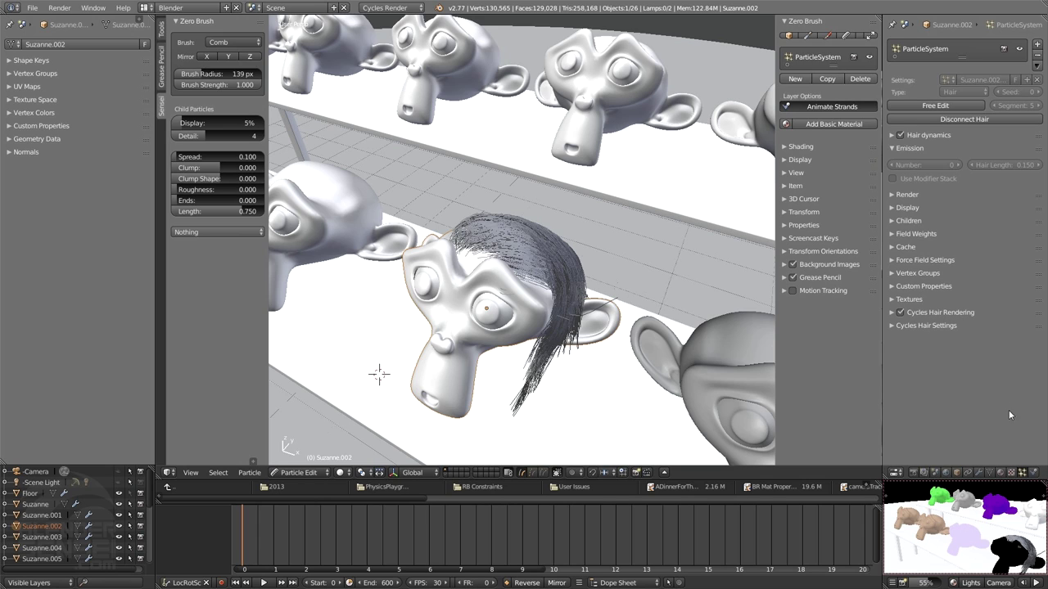
left_click(897, 195)
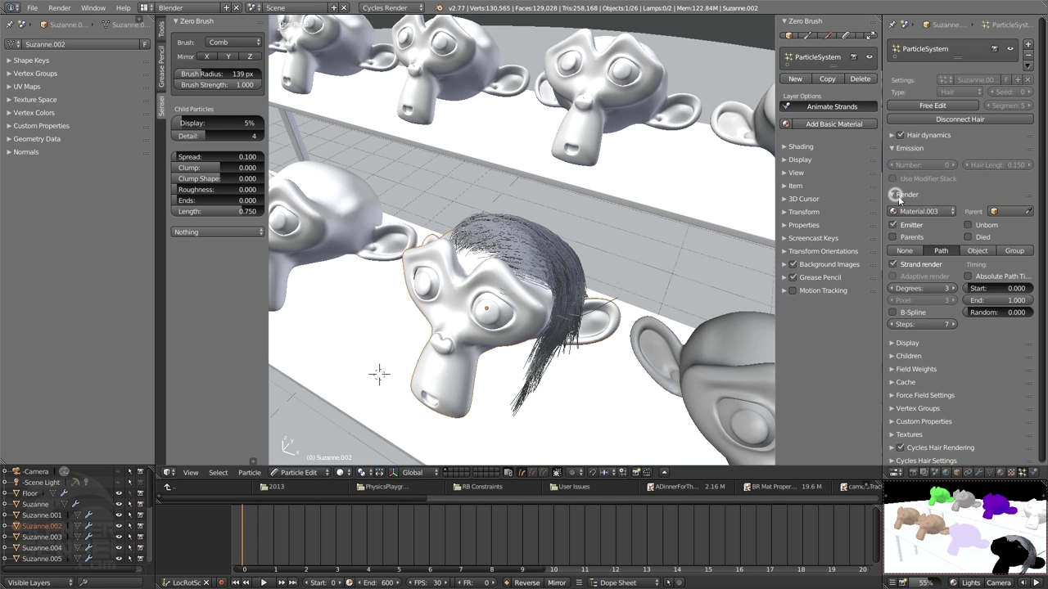
left_click(906, 196)
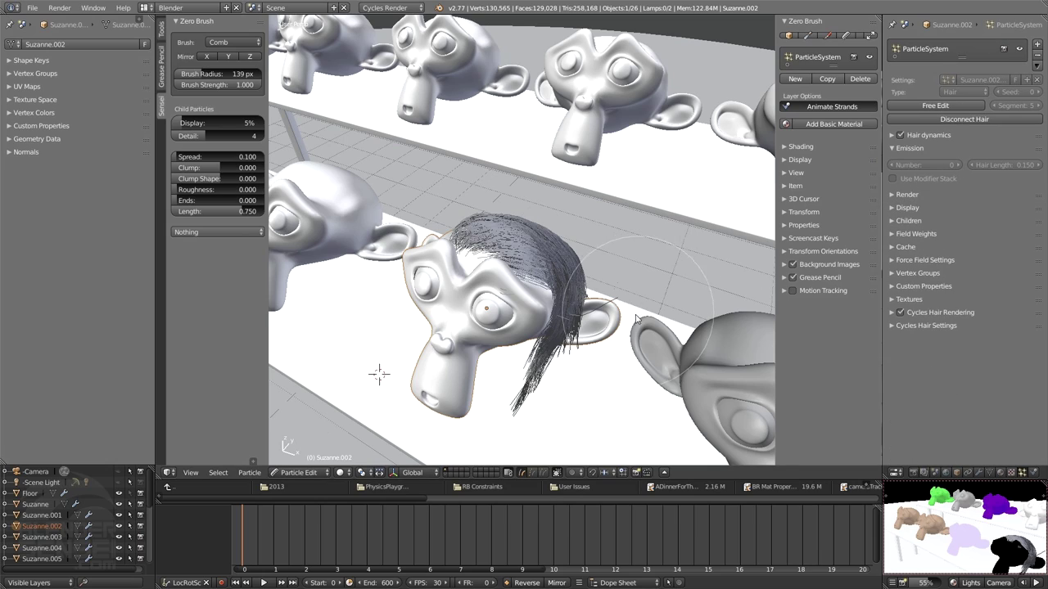
middle_click_drag(637, 311, 656, 319, "shift")
key("ctrl+Up")
middle_click_drag(774, 279, 701, 311)
left_click(955, 129)
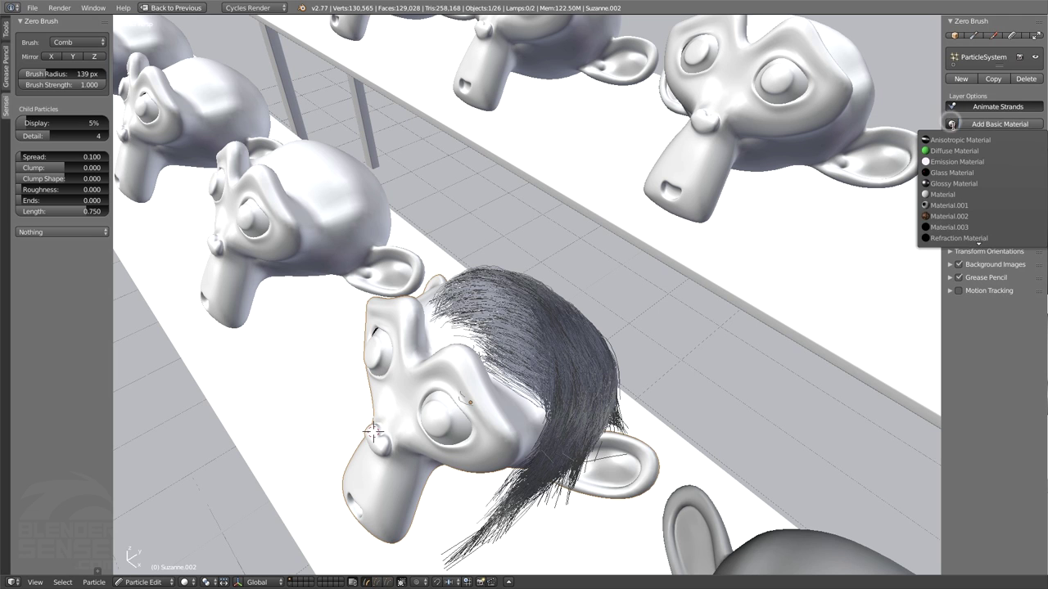
left_click(987, 237)
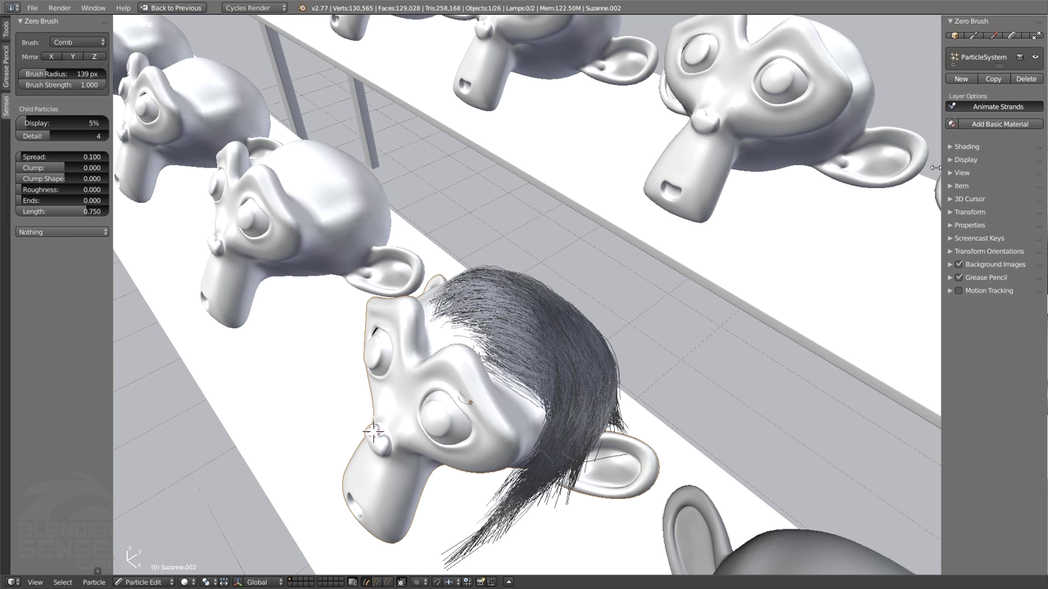
middle_click_drag(784, 280, 906, 244)
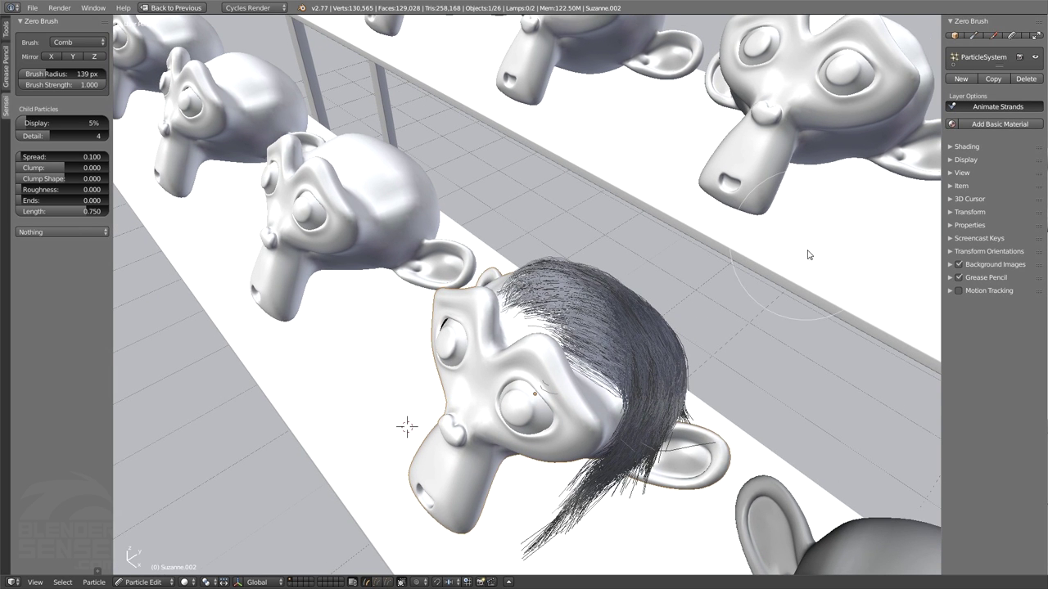
mouse_move(809, 253)
middle_mouse_down()
mouse_move(748, 306)
mouse_move(769, 295)
middle_mouse_up()
- Add a basic material to the hair and inspect the coloured strands around the head
left_click(999, 123)
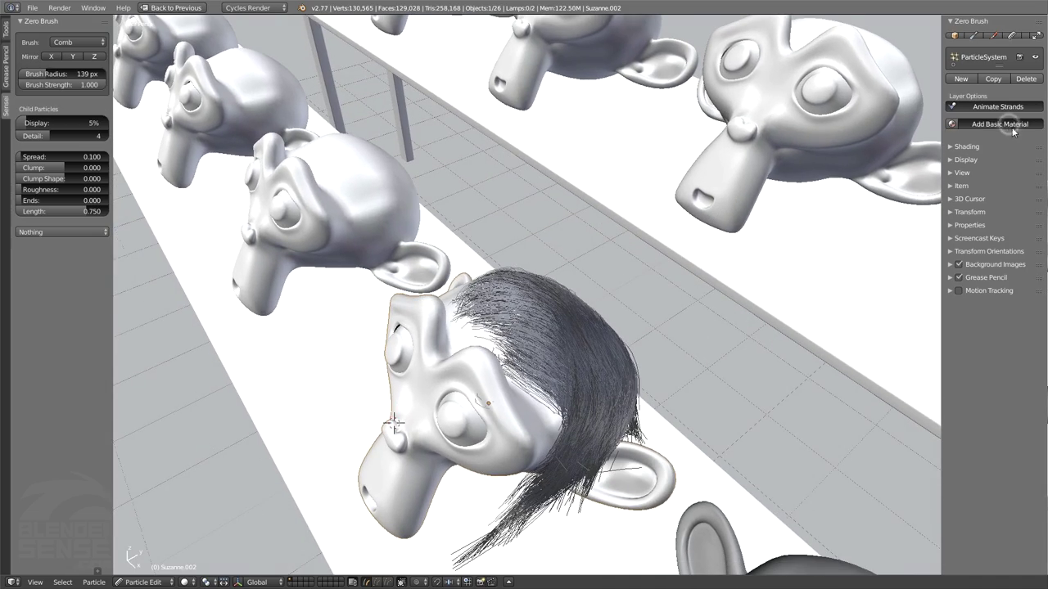
middle_click_drag(868, 123, 732, 325)
middle_click_drag(568, 351, 476, 401)
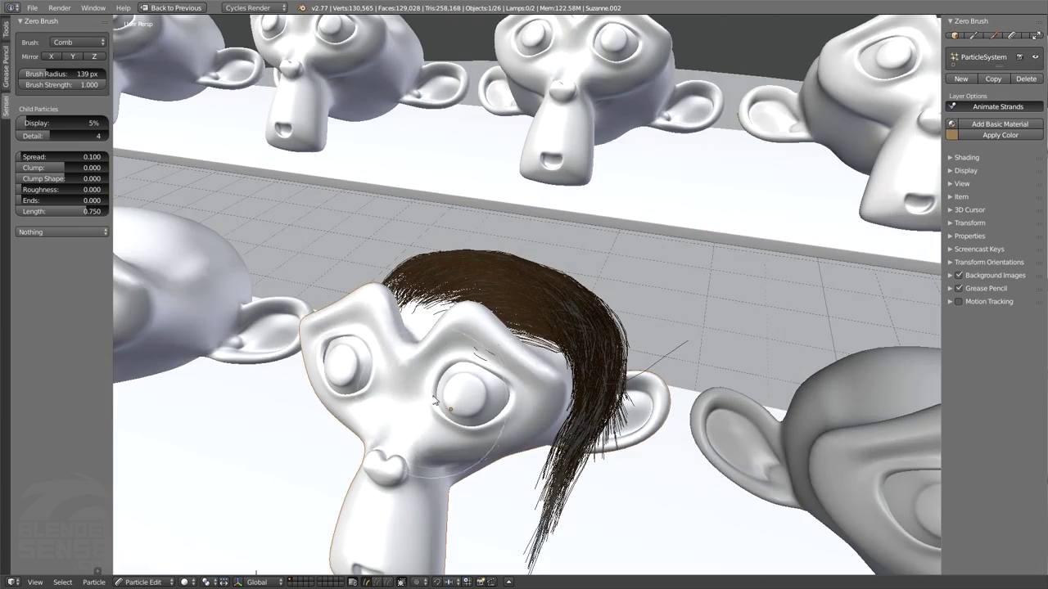
middle_click_drag(500, 364, 433, 397)
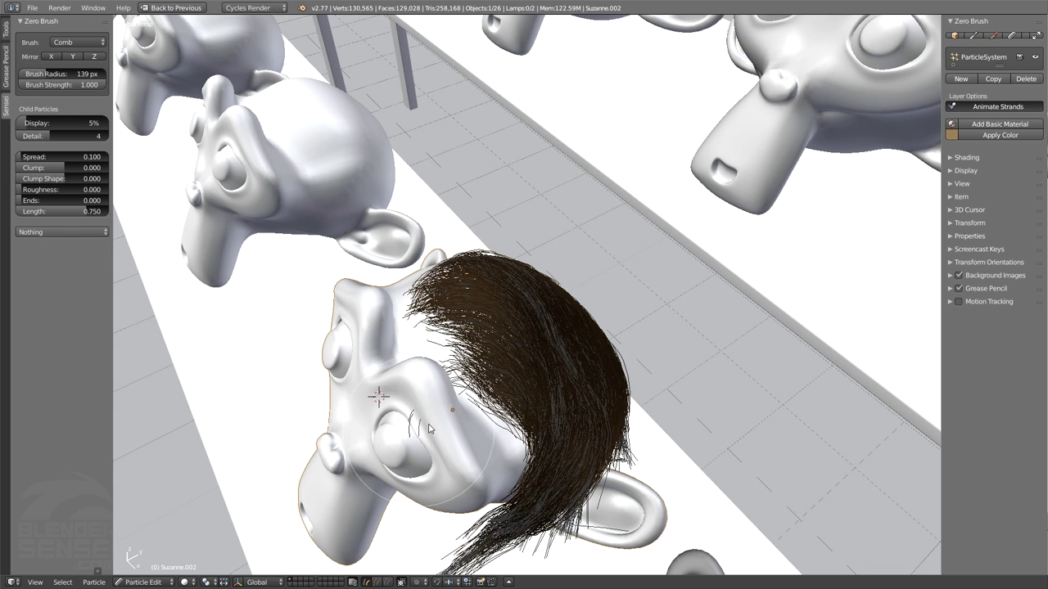
- Trim the stray hairs over the monkey's eye with the Cut brush
key("space")
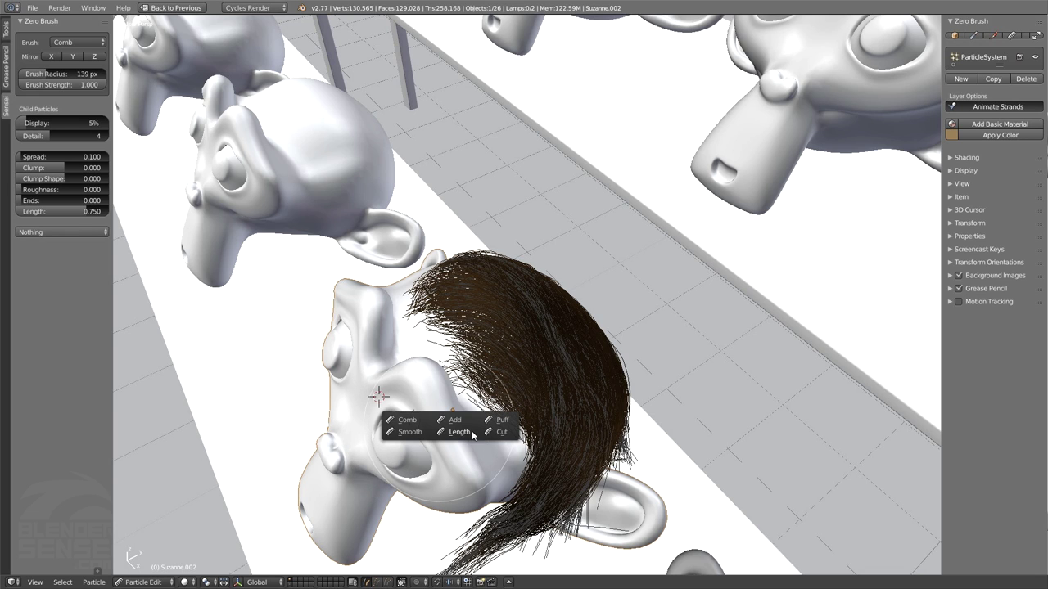
left_click(501, 431)
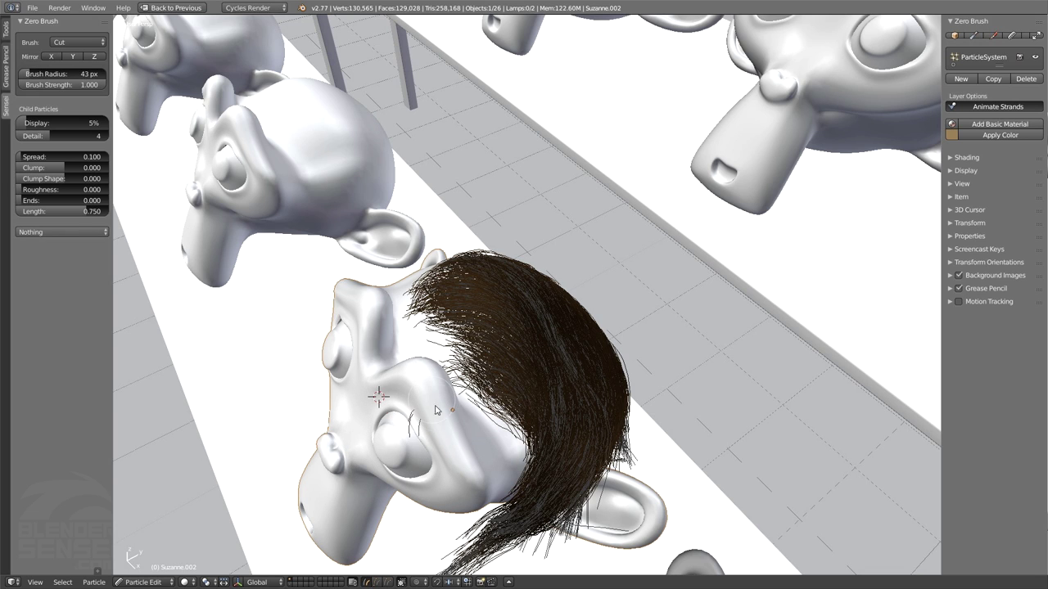
middle_click_drag(442, 413, 778, 206)
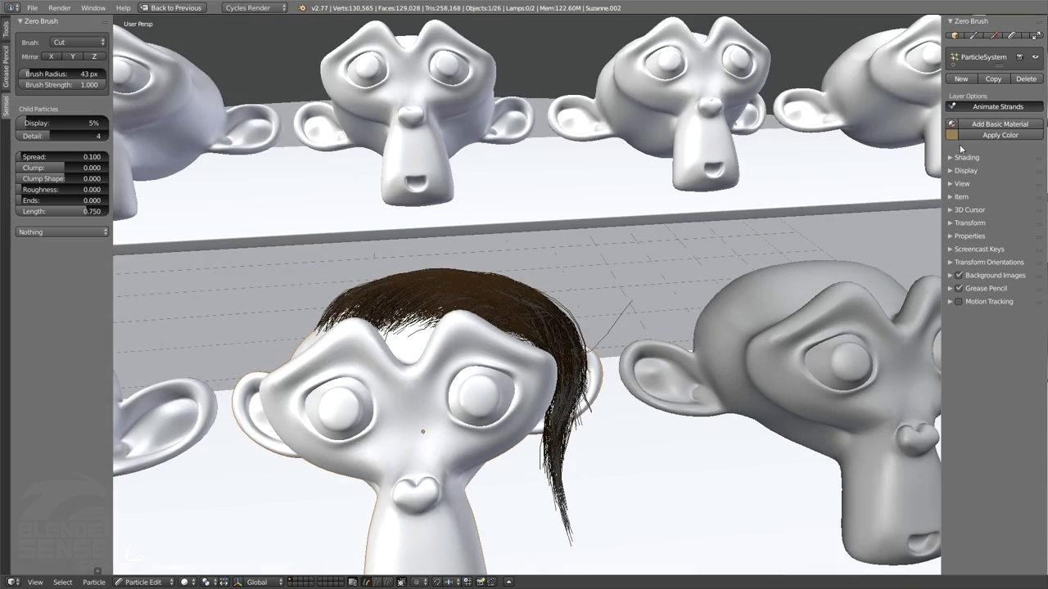
- Try green and a muted tan as candidate hair colours without applying either to the strands
left_click(955, 138)
left_click_drag(921, 168, 880, 166)
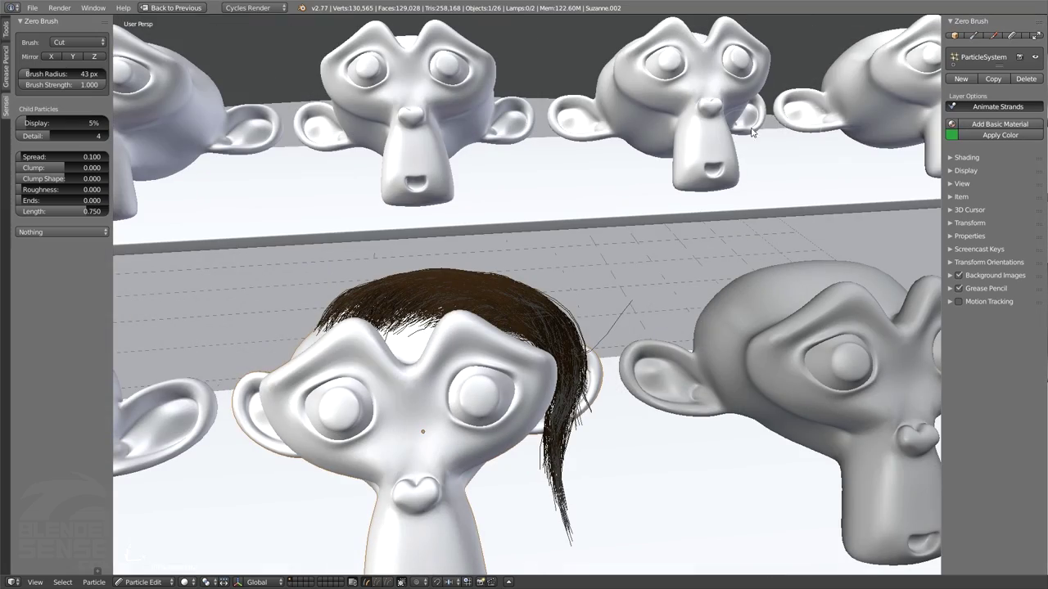
middle_click_drag(811, 207, 754, 217)
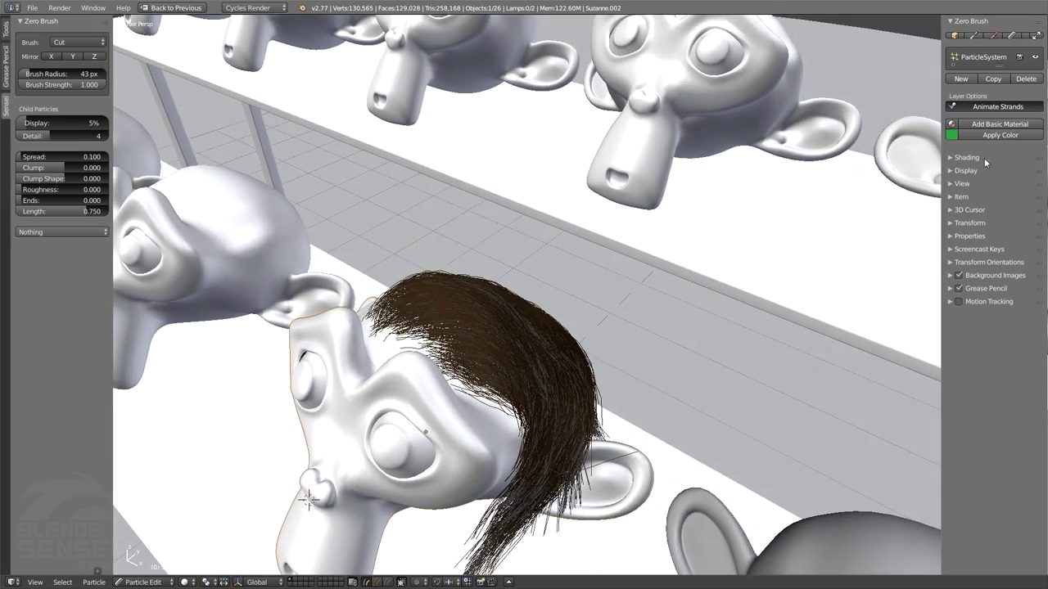
left_click(952, 135)
left_click_drag(922, 178, 878, 216)
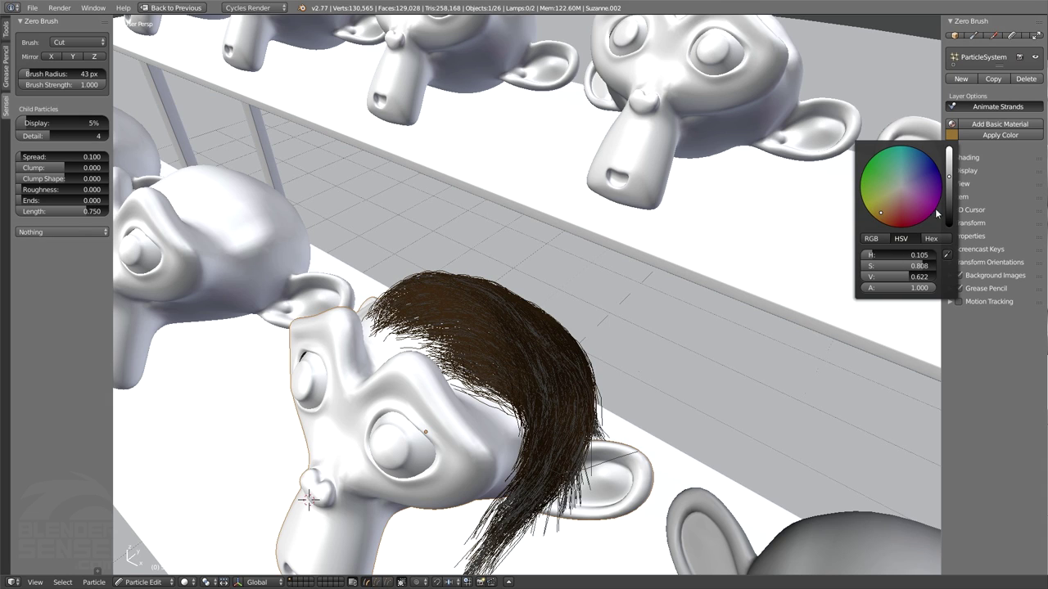
left_click_drag(908, 266, 887, 269)
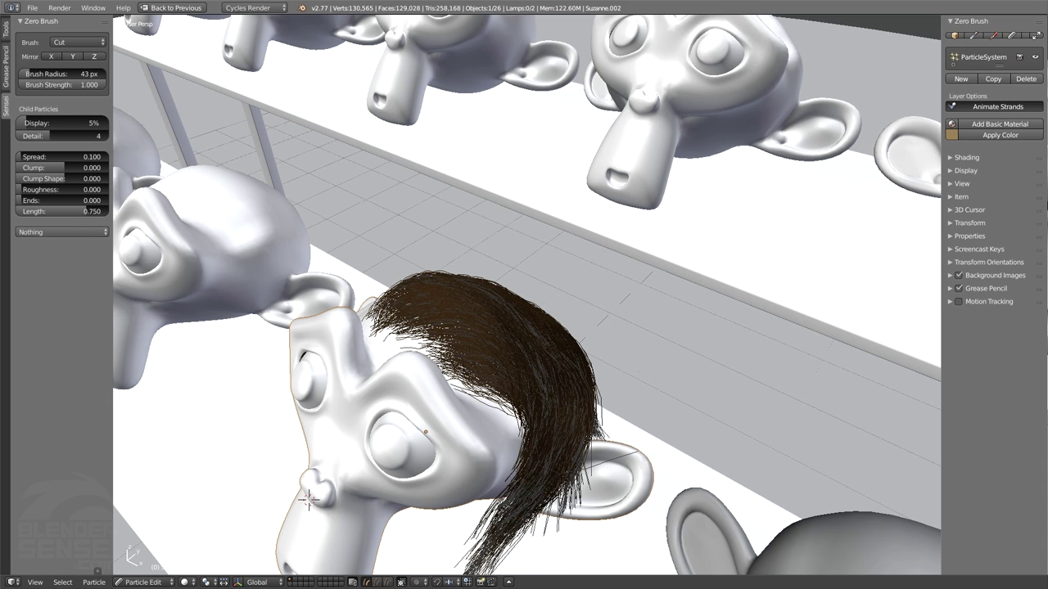
- Pick green as the hair colour and apply it to the strands
left_click(952, 137)
left_click_drag(898, 178, 874, 172)
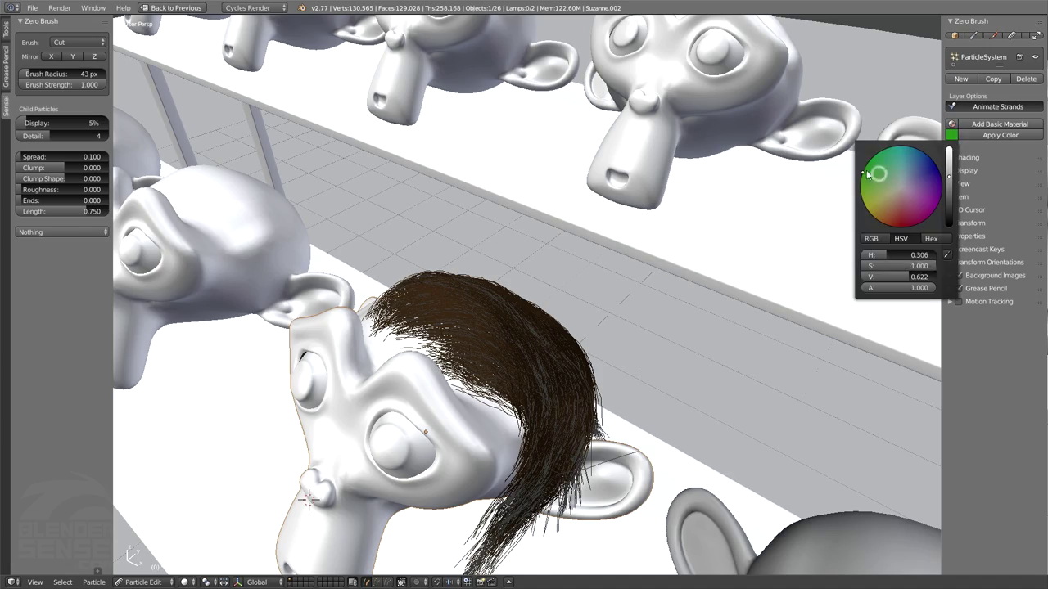
left_click(1006, 139)
mouse_move(752, 255)
middle_mouse_down()
mouse_move(818, 273)
mouse_move(766, 269)
middle_mouse_up()
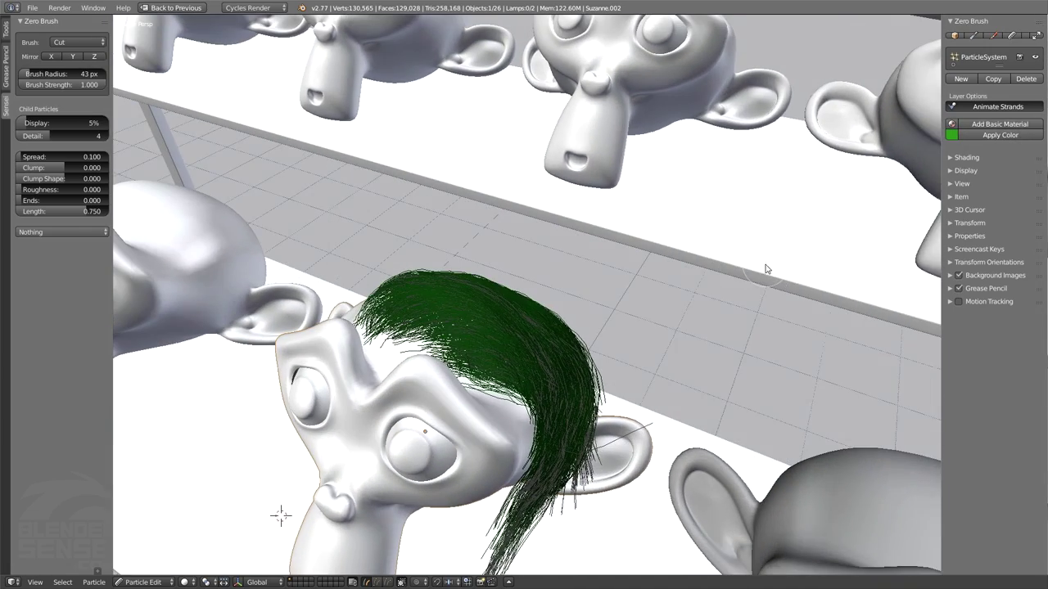
- Set the hair colour to a tan with hue 0.107, saturation 0.538 and value 0.713, and apply it
left_click(952, 138)
left_click_drag(892, 208, 884, 220)
left_click(953, 138)
left_click_drag(949, 184, 950, 170)
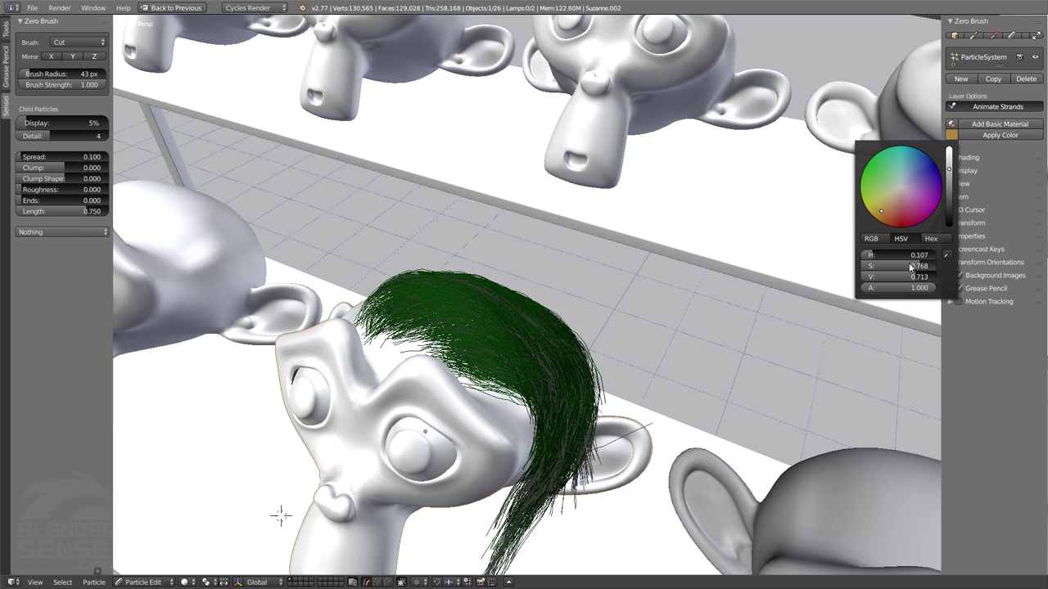
left_click_drag(910, 267, 895, 267)
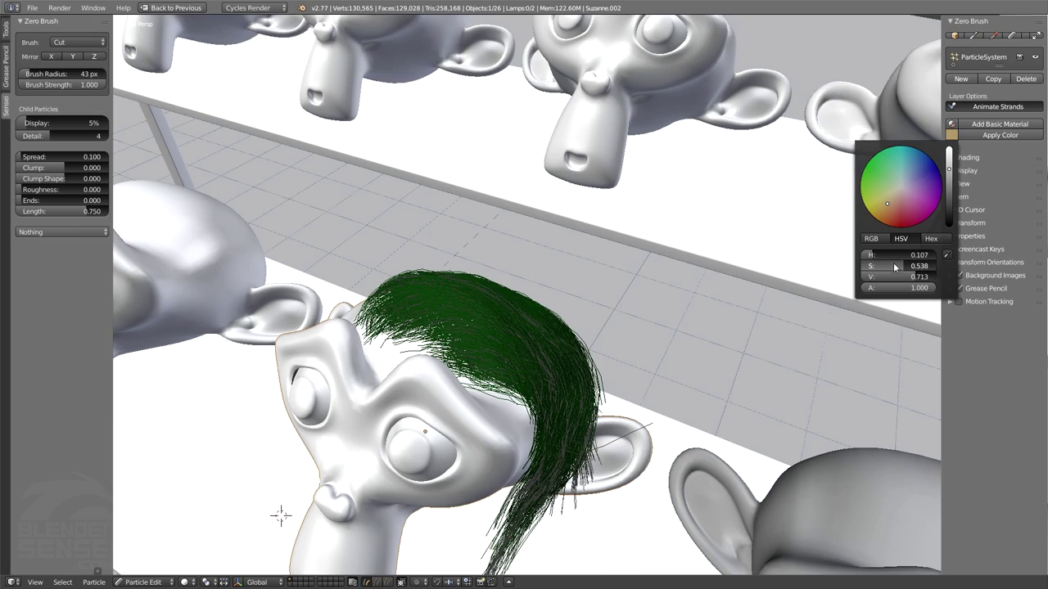
left_click(1011, 136)
- Leave the maximized 3D view and switch to the Shader screen layout
middle_click_drag(806, 295, 679, 253)
key("ctrl+Up")
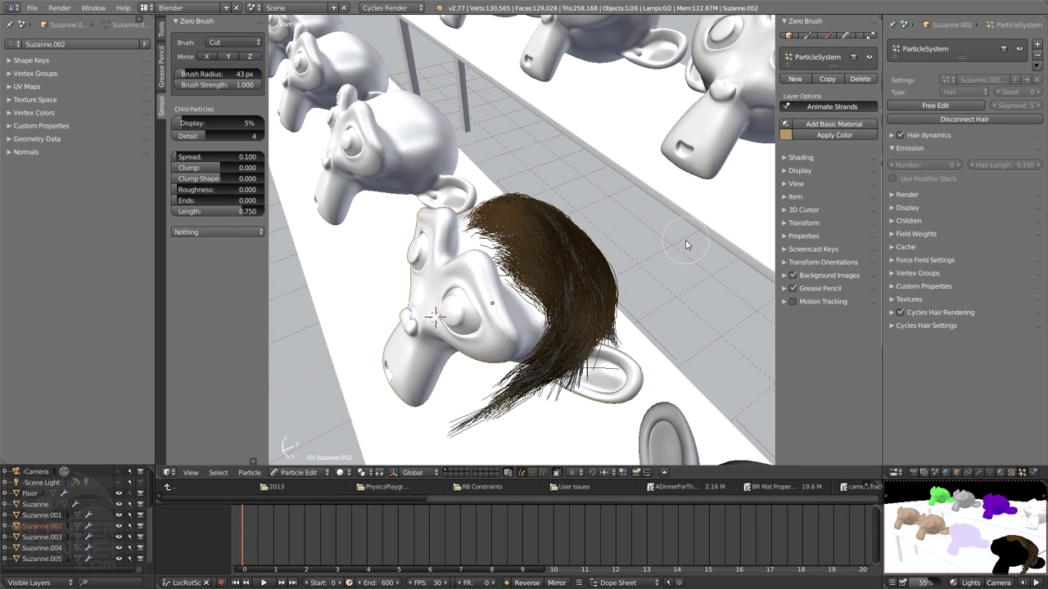
left_click(145, 7)
left_click(159, 45)
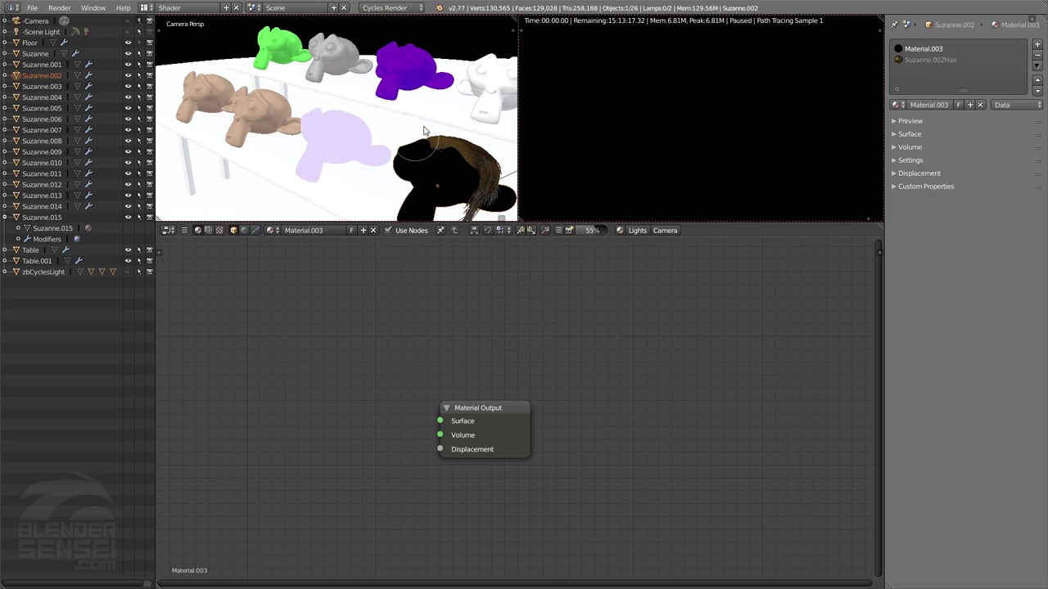
- Give the head's Material.003 a Diffuse BSDF coloured purple and connect it to the Material Output's Surface
middle_click_drag(424, 131, 428, 170)
middle_click_drag(477, 355, 473, 370)
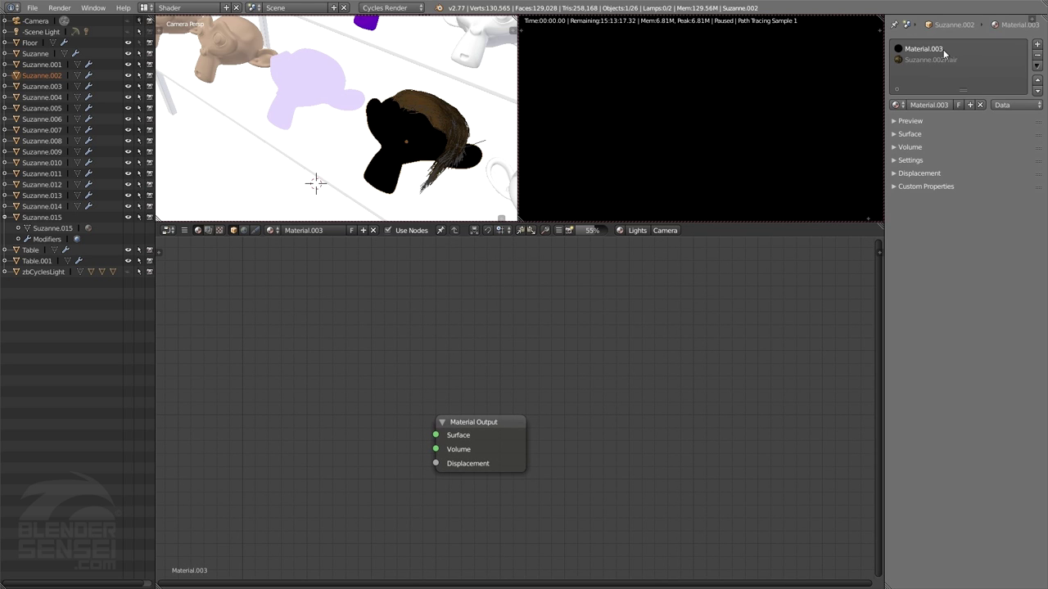
middle_click_drag(420, 129, 436, 151, "shift")
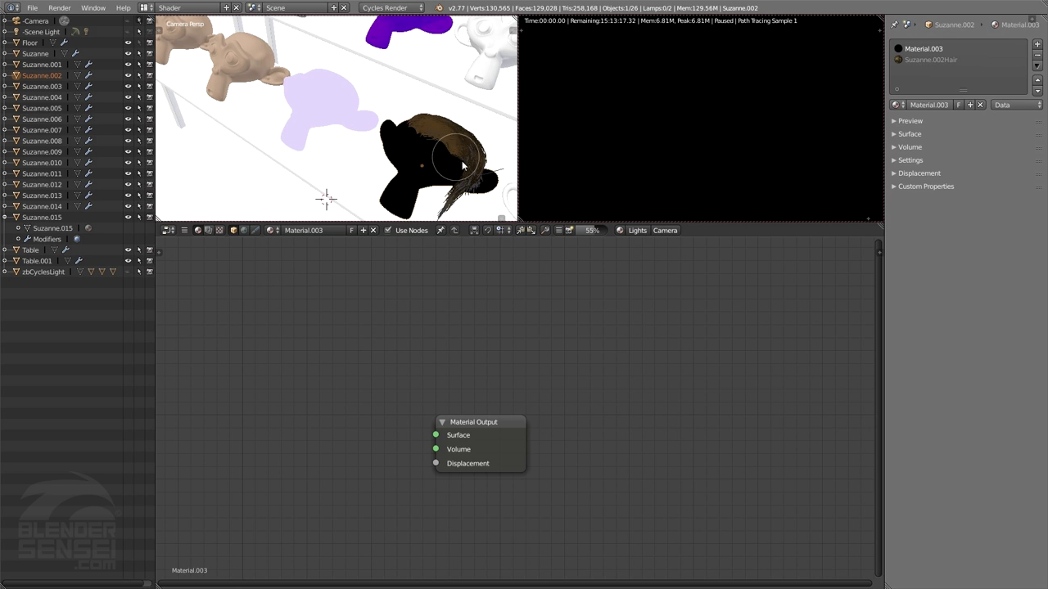
key("shift+a")
mouse_move(318, 394)
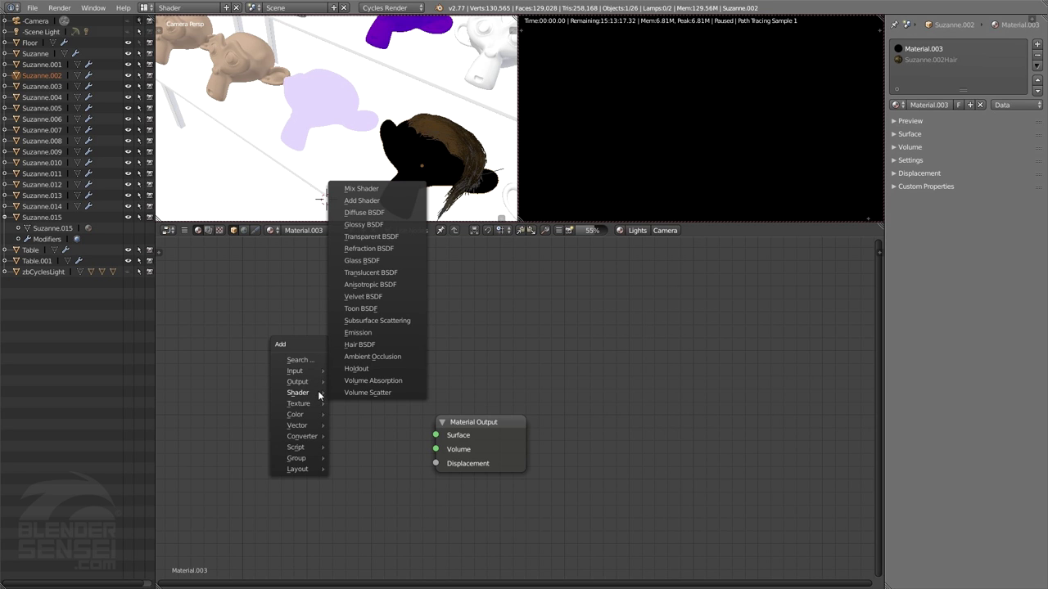
left_click(364, 212)
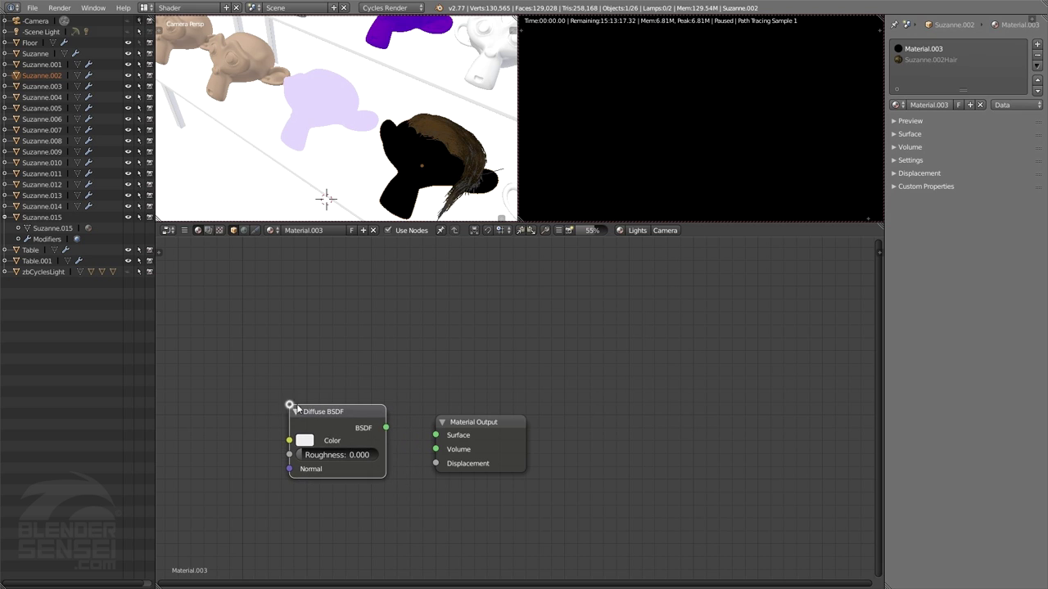
left_click_drag(387, 428, 437, 436)
middle_click_drag(381, 350, 396, 354)
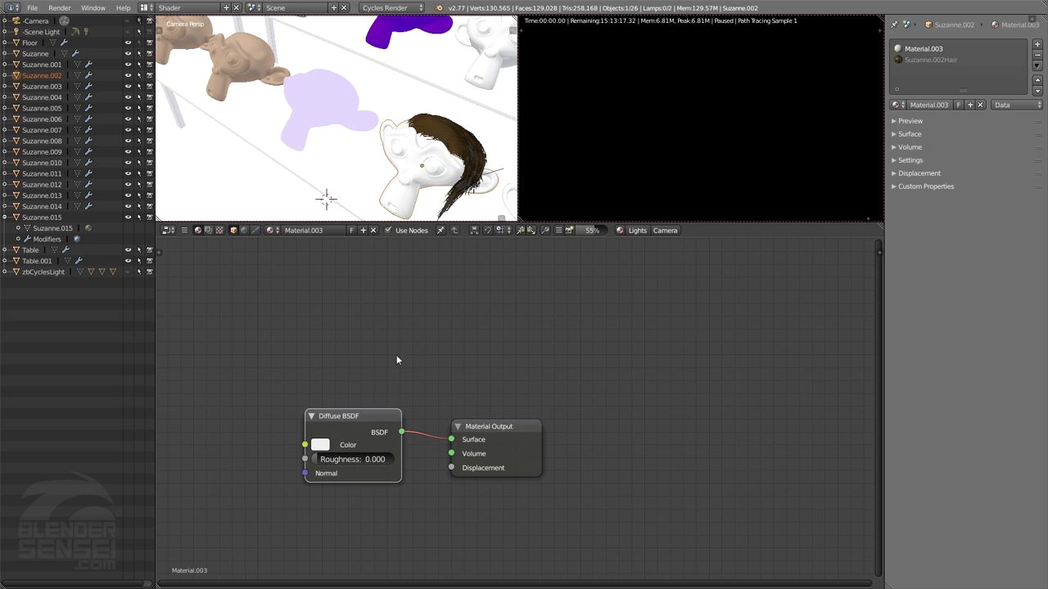
left_click(320, 446)
mouse_move(353, 325)
left_mouse_down()
mouse_move(344, 321)
mouse_move(376, 317)
mouse_move(399, 341)
left_mouse_up()
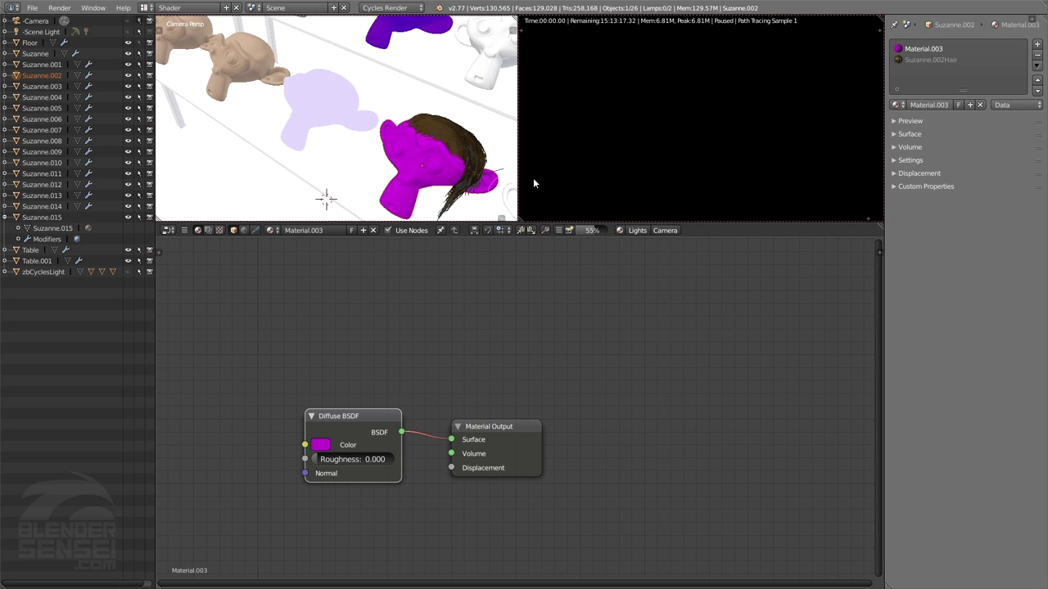
- Select the Suzanne.002Hair material and bring its Hair BSDF and Material Output nodes into view
left_click(931, 61)
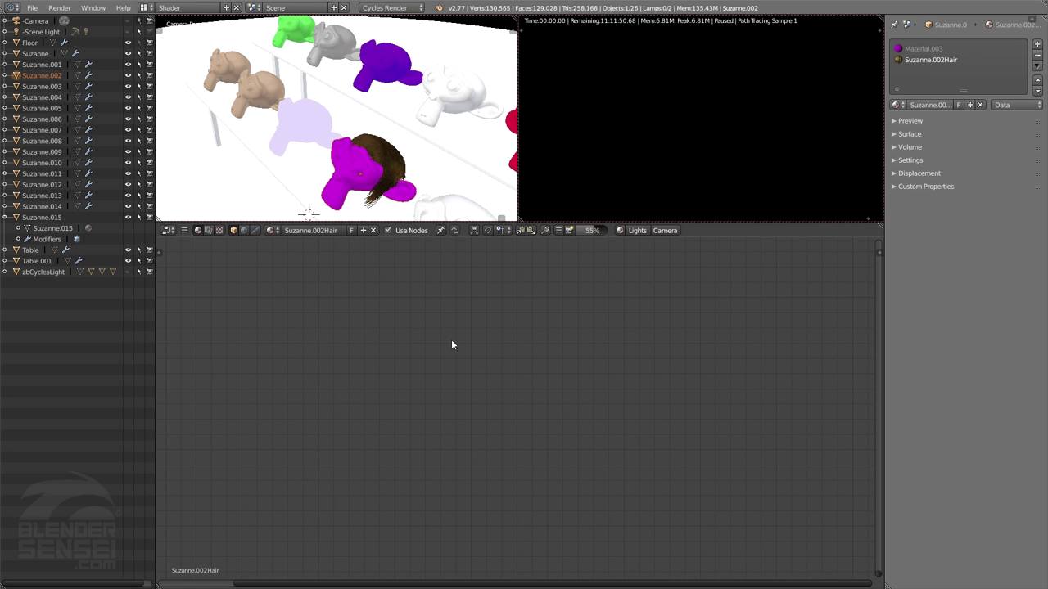
left_click(545, 232)
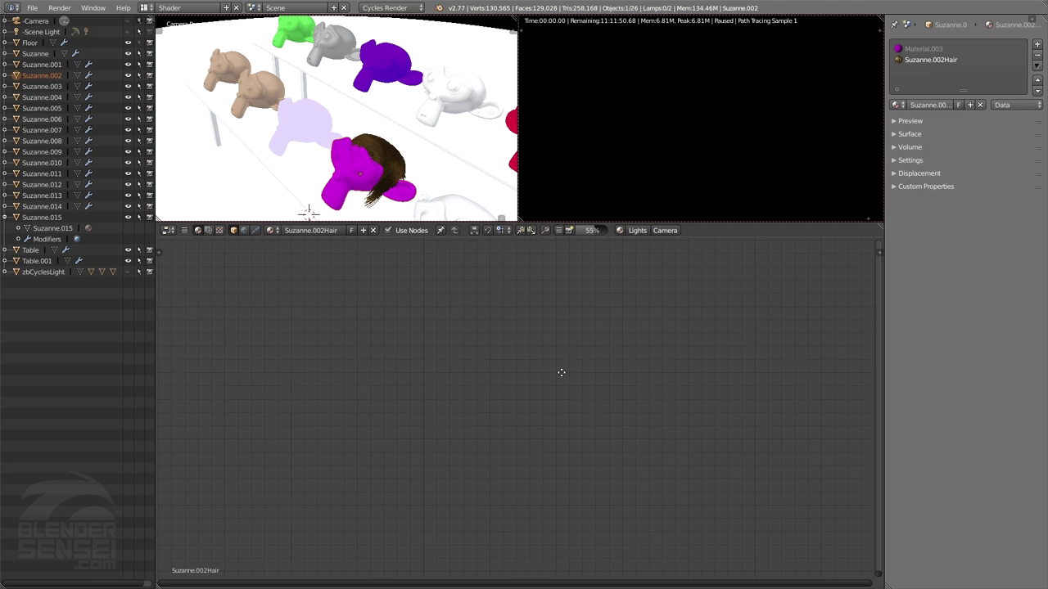
middle_click_drag(561, 373, 517, 545)
middle_click_drag(712, 441, 585, 448)
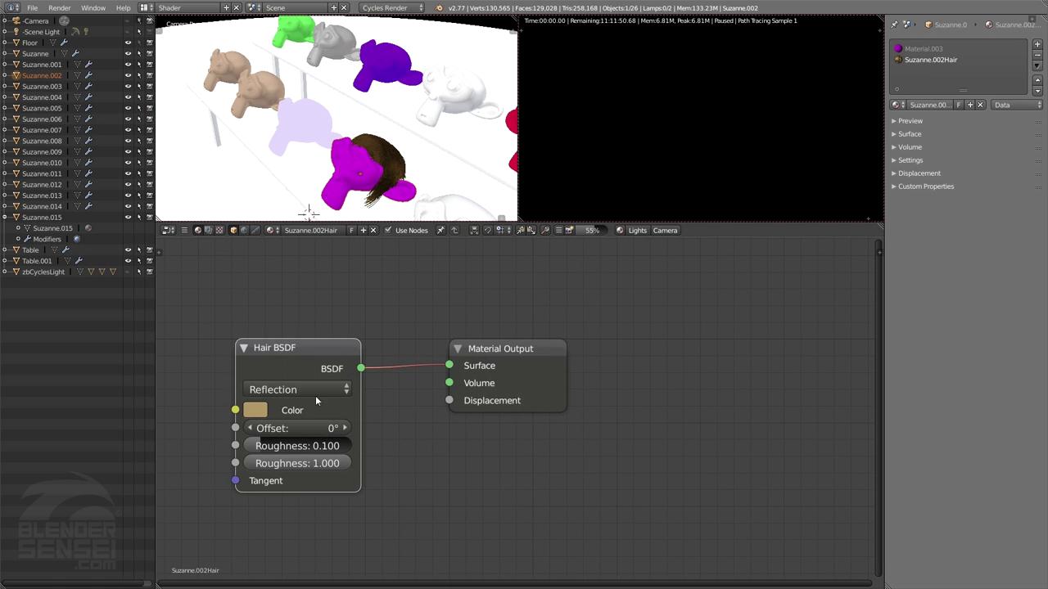
scroll(327, 390, "down", 1)
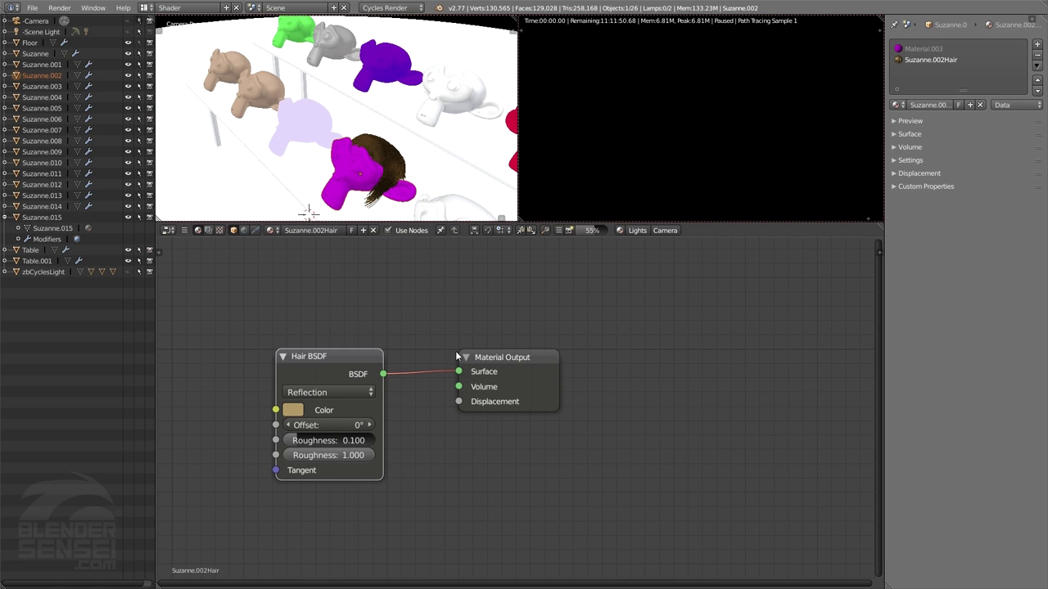
- Locate the Hair BSDF among the shader nodes that can be added, without adding one
key("shift+a")
mouse_move(368, 315)
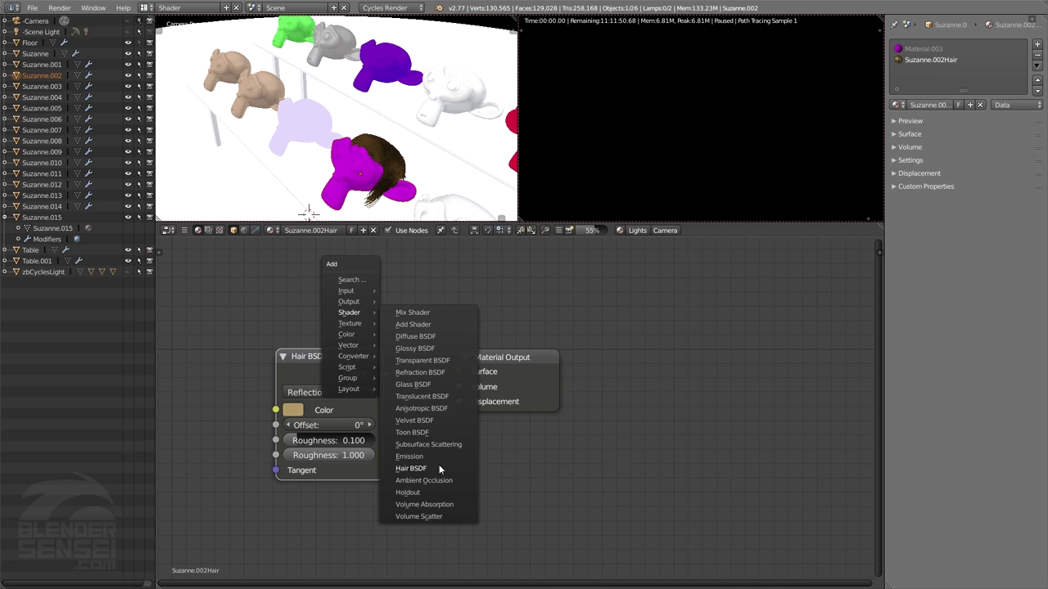
key("Escape")
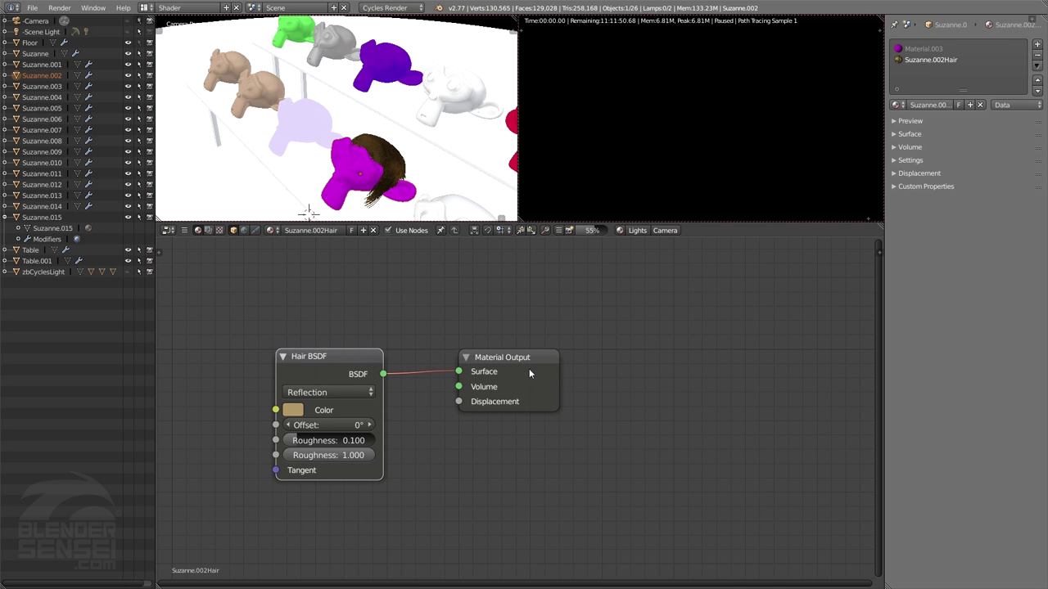
- Start the Cycles rendered preview and frame the combed hair up close
left_click(619, 231)
middle_click_drag(646, 166, 593, 119, "shift")
scroll(730, 164, "up", 4)
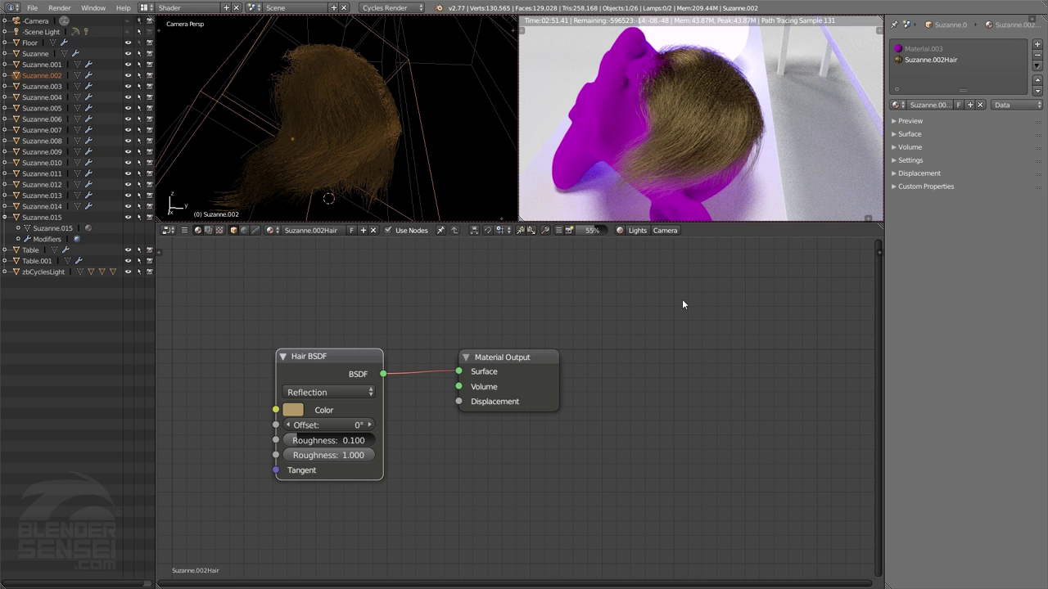
- Set the Hair BSDF's component to Transmission and pause the rendered preview
left_click(341, 392)
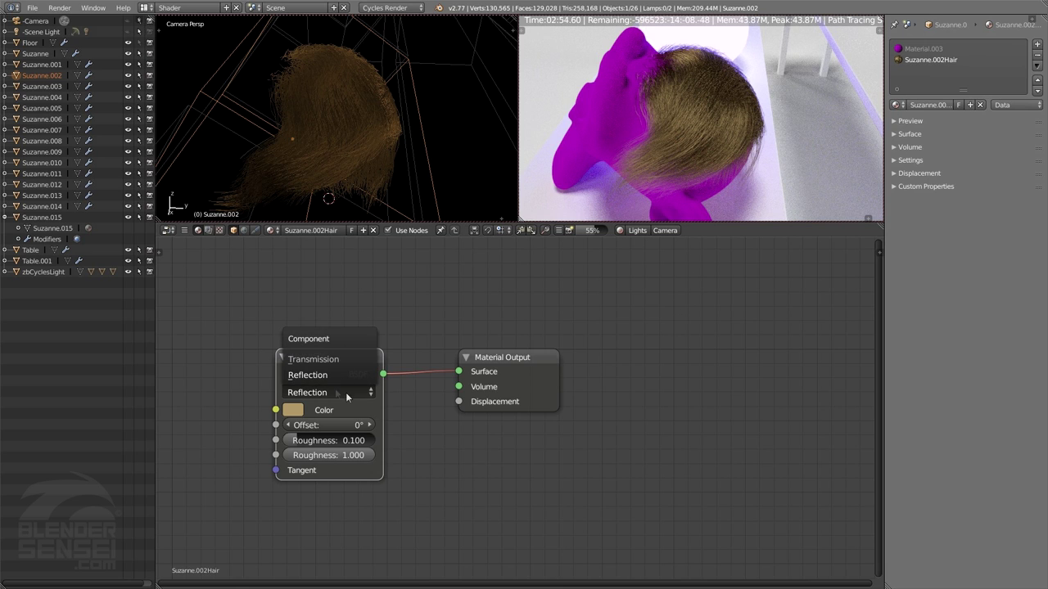
left_click(337, 392)
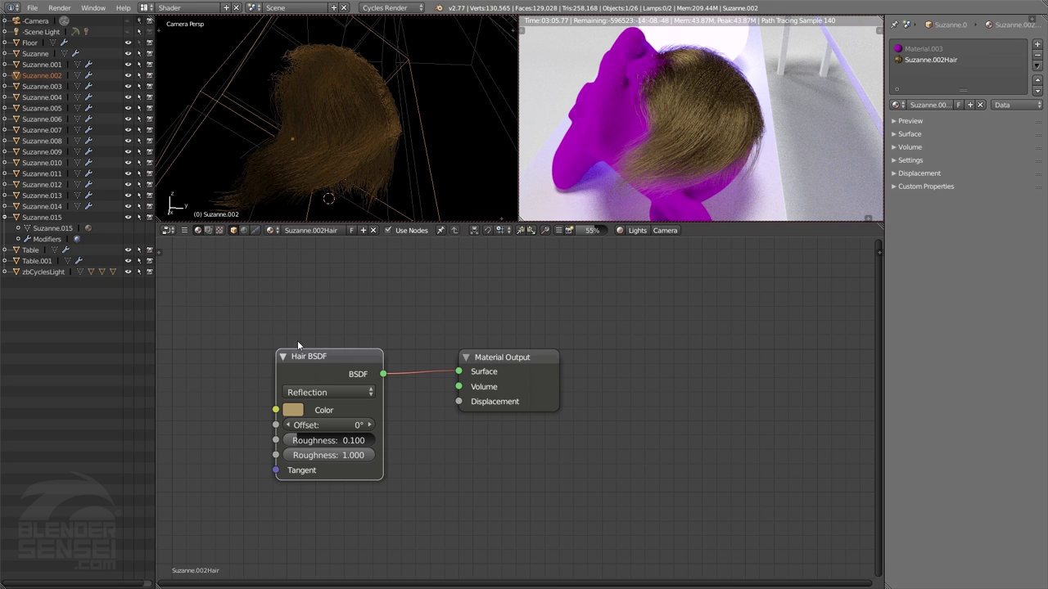
left_click(332, 395)
left_click(326, 359)
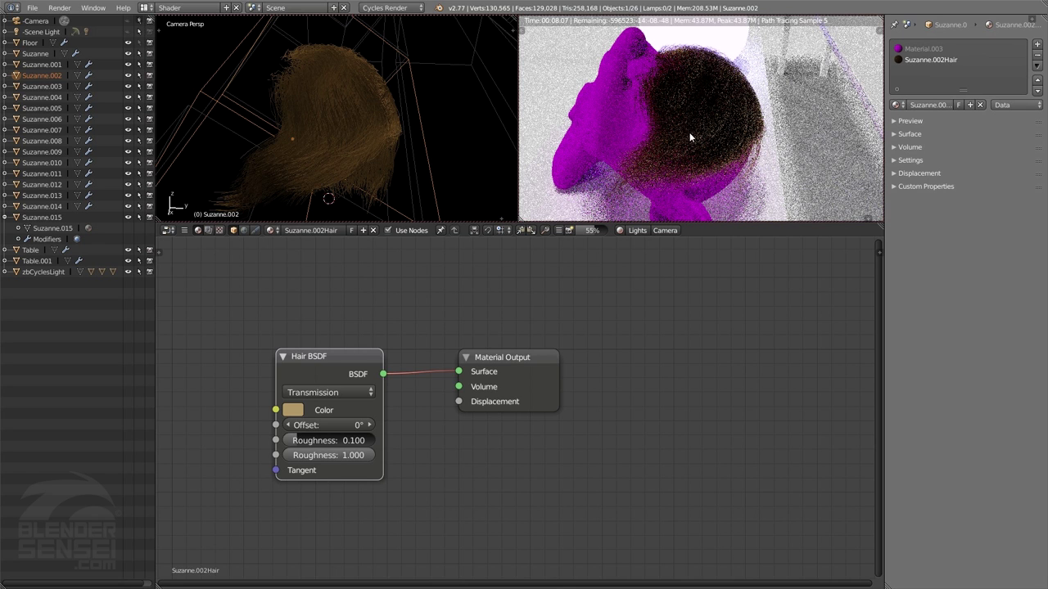
left_click(619, 230)
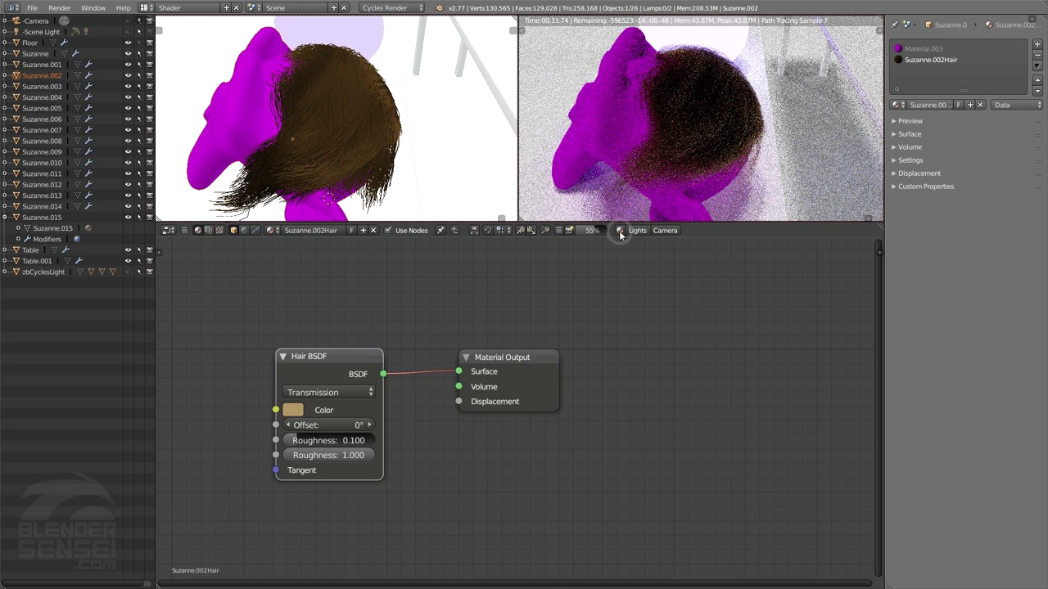
- Insert a Mix Shader between the Hair BSDF and the Material Output, spacing the nodes to make room
middle_click_drag(648, 320, 633, 325)
left_click_drag(511, 360, 686, 360)
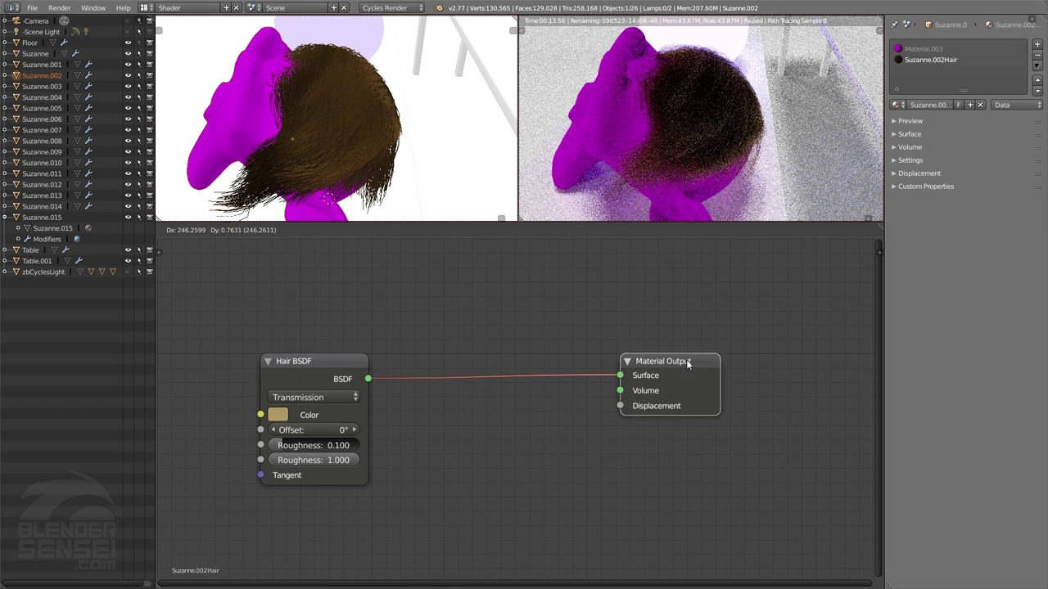
left_click(554, 280)
key("shift+a")
mouse_move(529, 278)
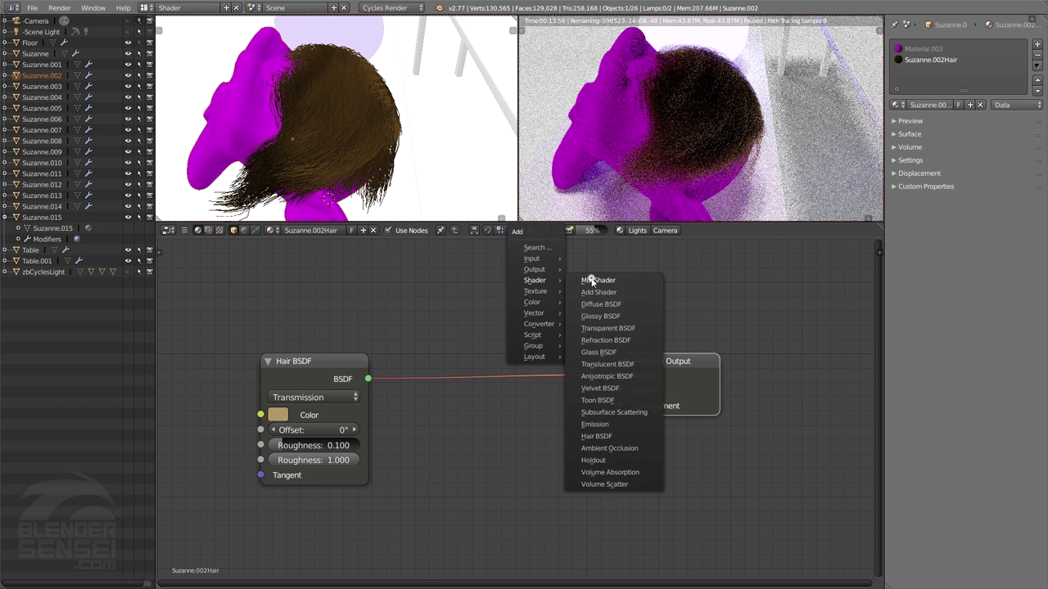
left_click(589, 278)
left_click(462, 329)
left_click_drag(301, 358, 298, 245)
key("Home")
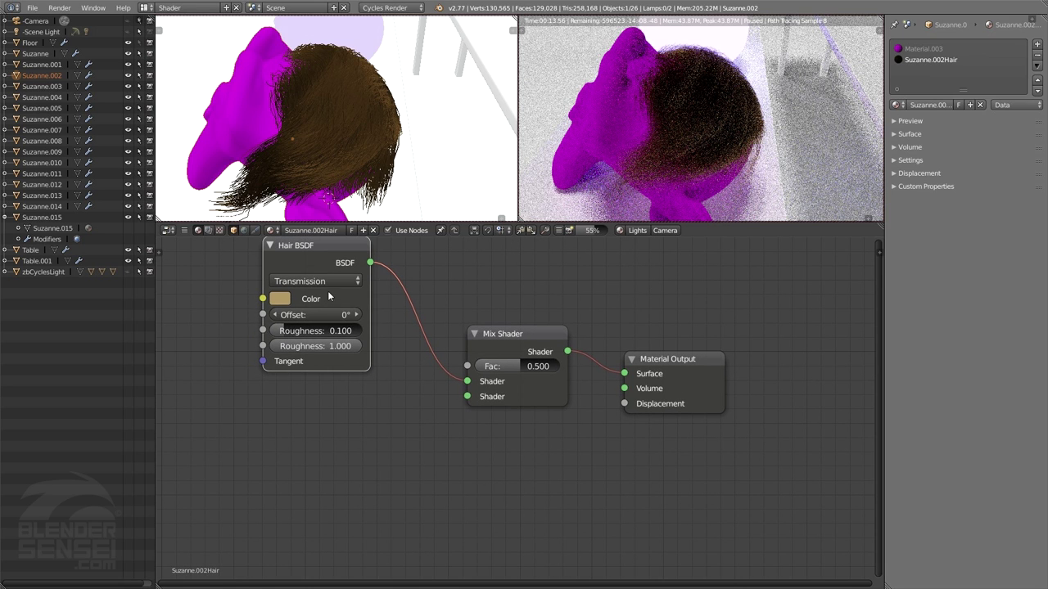
- Duplicate the Hair BSDF, set the copy to Reflection, and connect it to the Mix Shader's second shader input
key("shift+d")
left_click(335, 422)
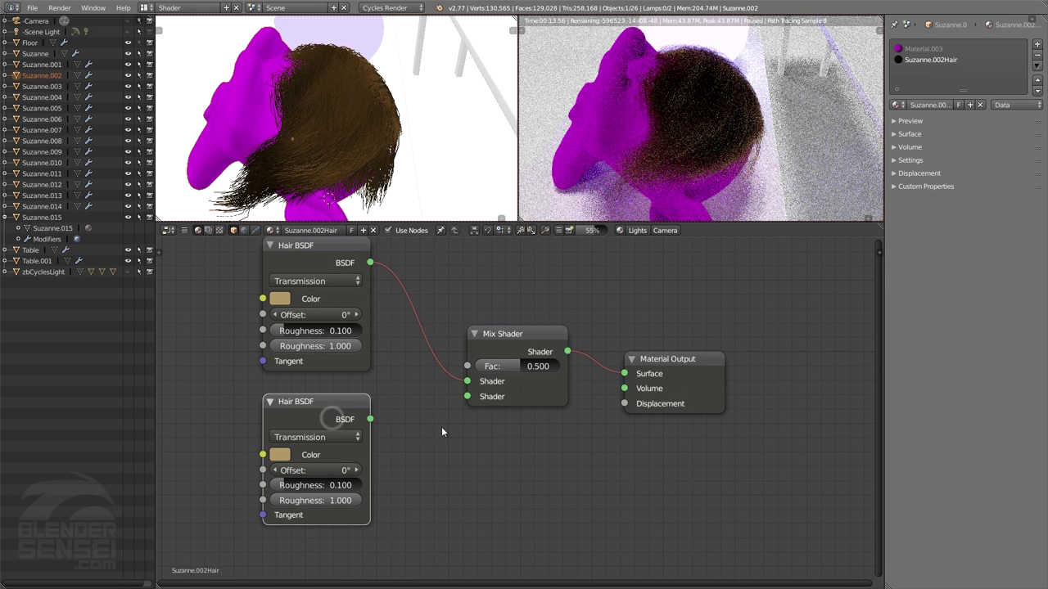
key("shift+a")
mouse_move(442, 429)
left_click(345, 437)
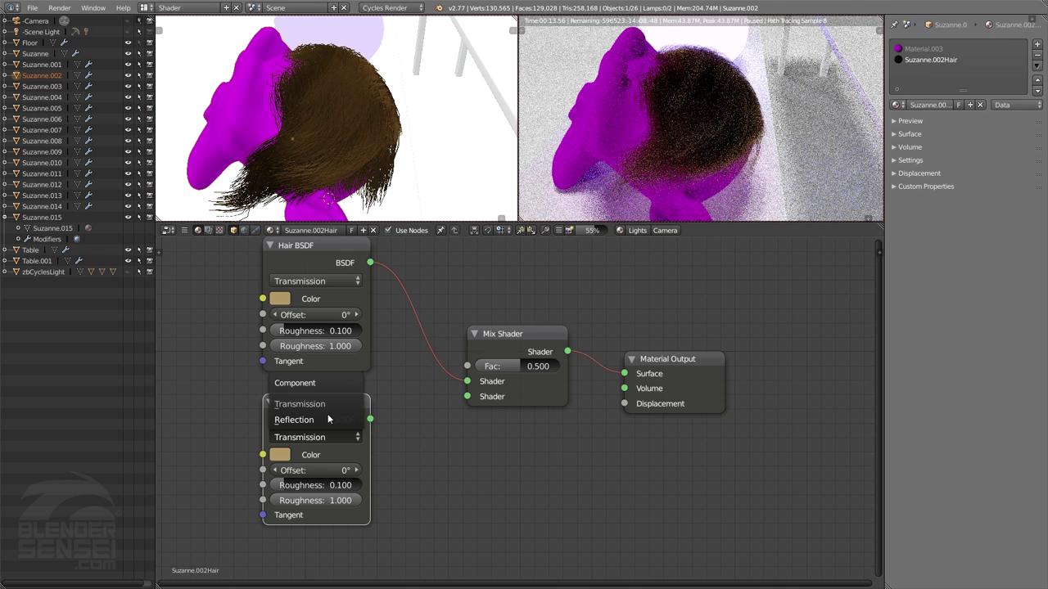
left_click(328, 419)
left_click_drag(370, 419, 470, 397)
middle_click_drag(543, 266, 548, 332)
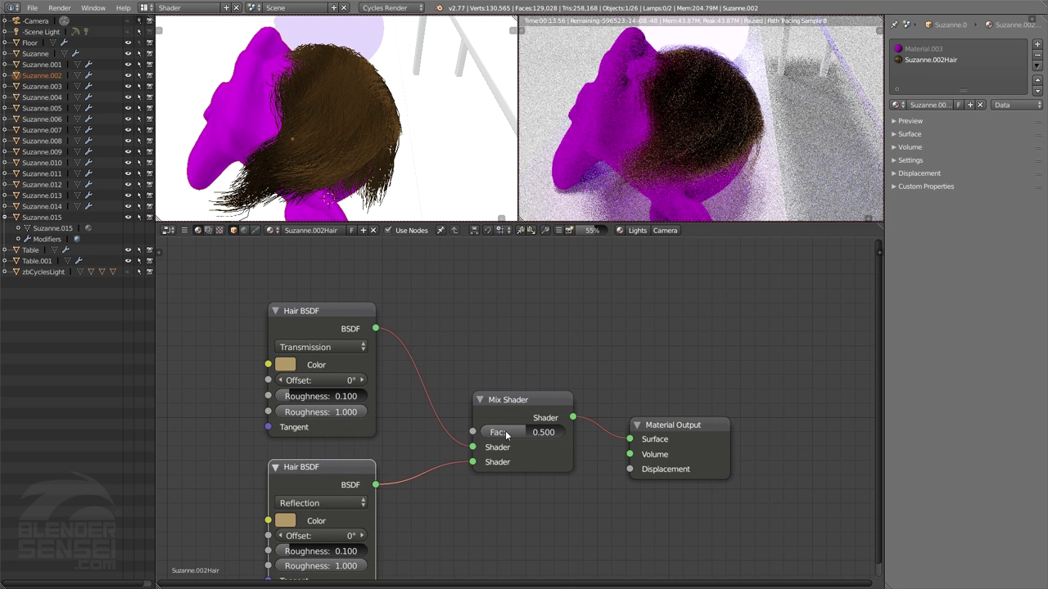
- Resume the rendered preview and raise the Mix Shader's factor to 0.791
left_click(620, 231)
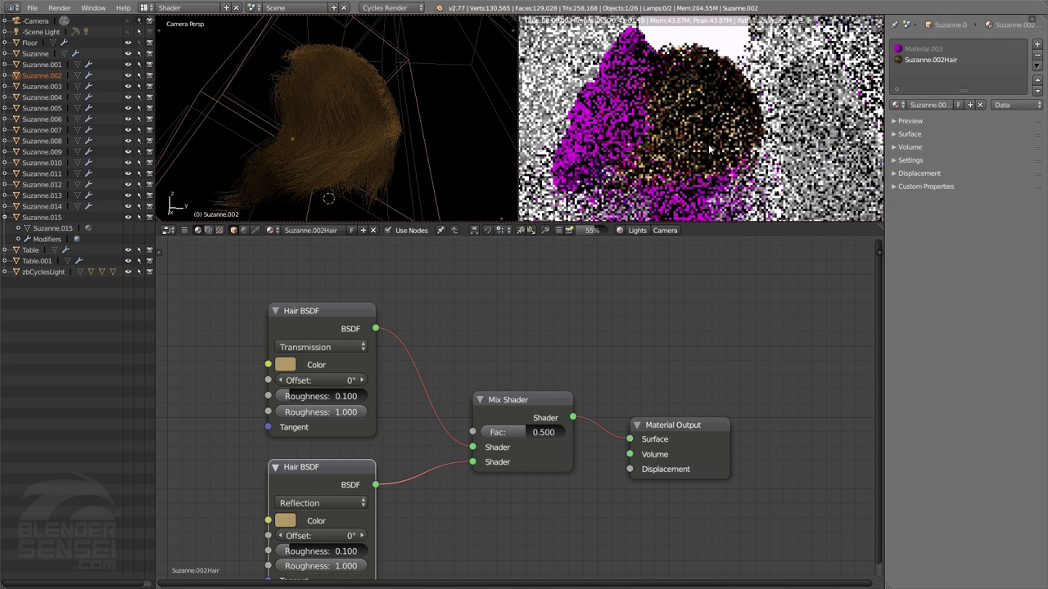
left_click_drag(511, 435, 550, 432)
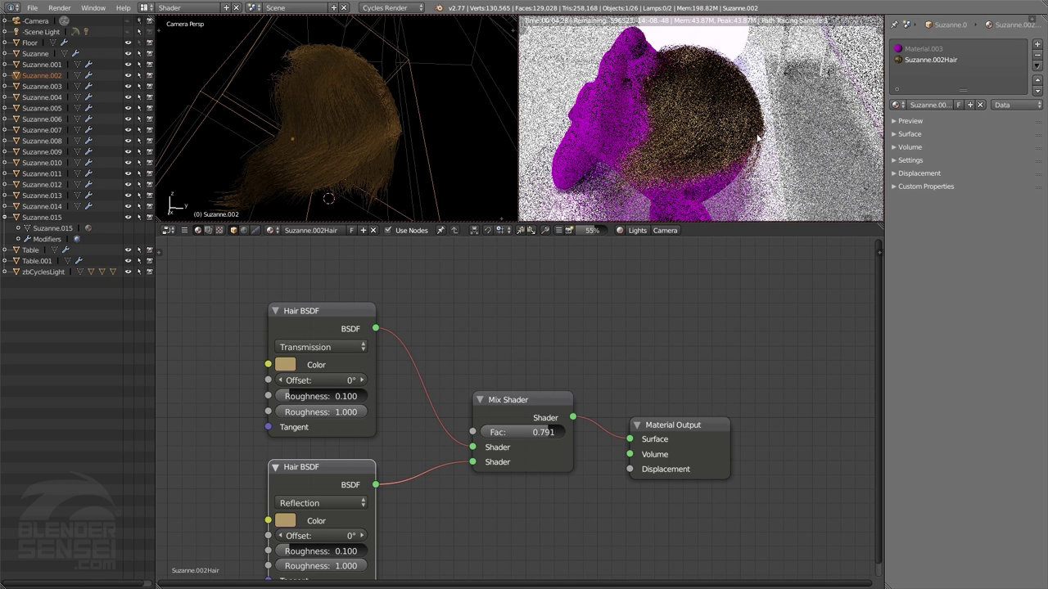
key("Home")
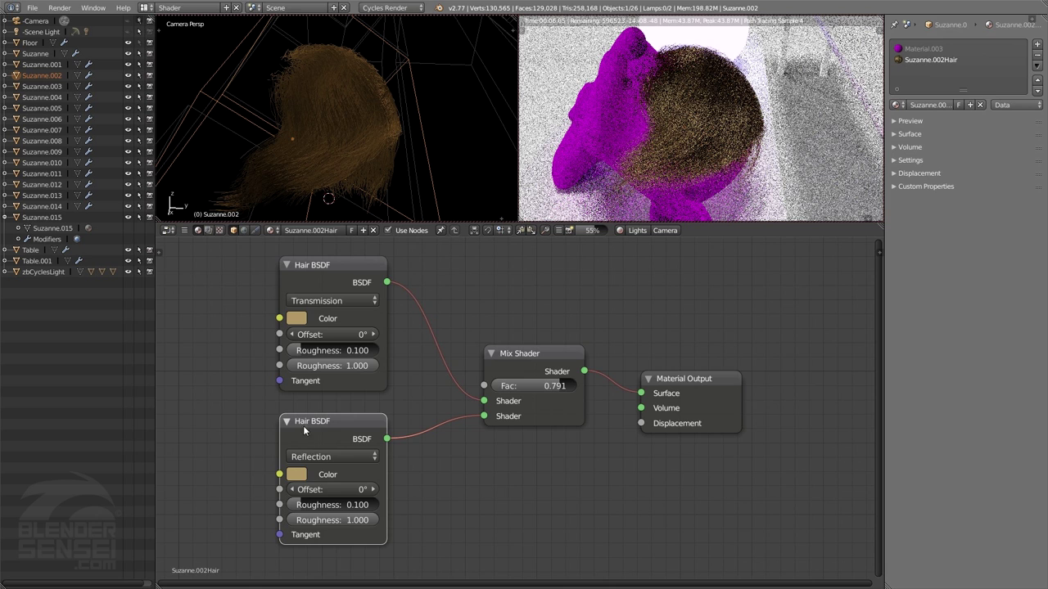
- Color the Reflection Hair BSDF blue and set the Mix Shader's factor to 1.000
left_click(297, 474)
left_click_drag(328, 341, 372, 304)
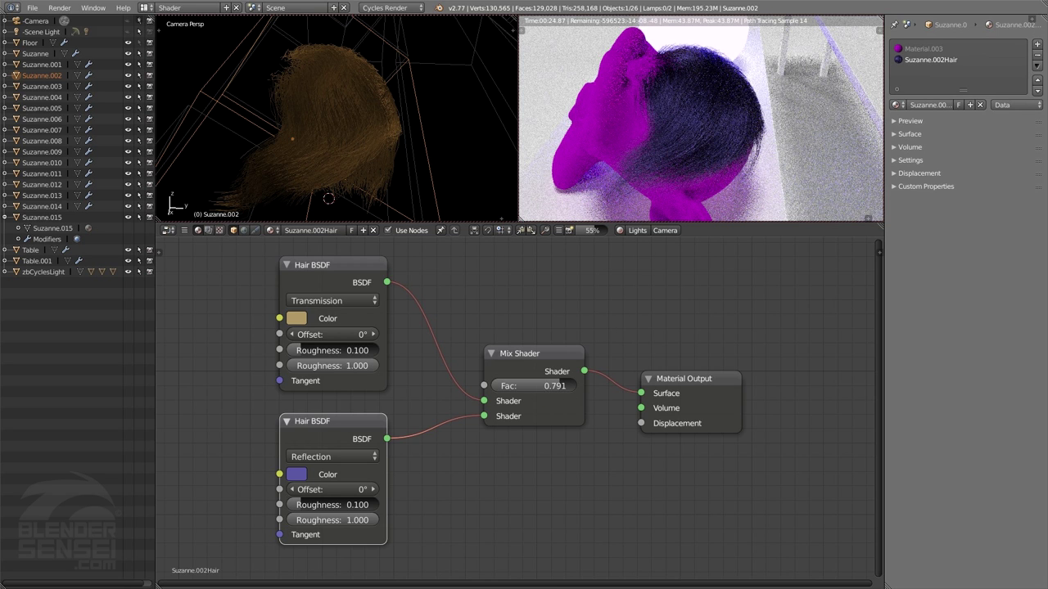
left_click_drag(540, 386, 577, 390)
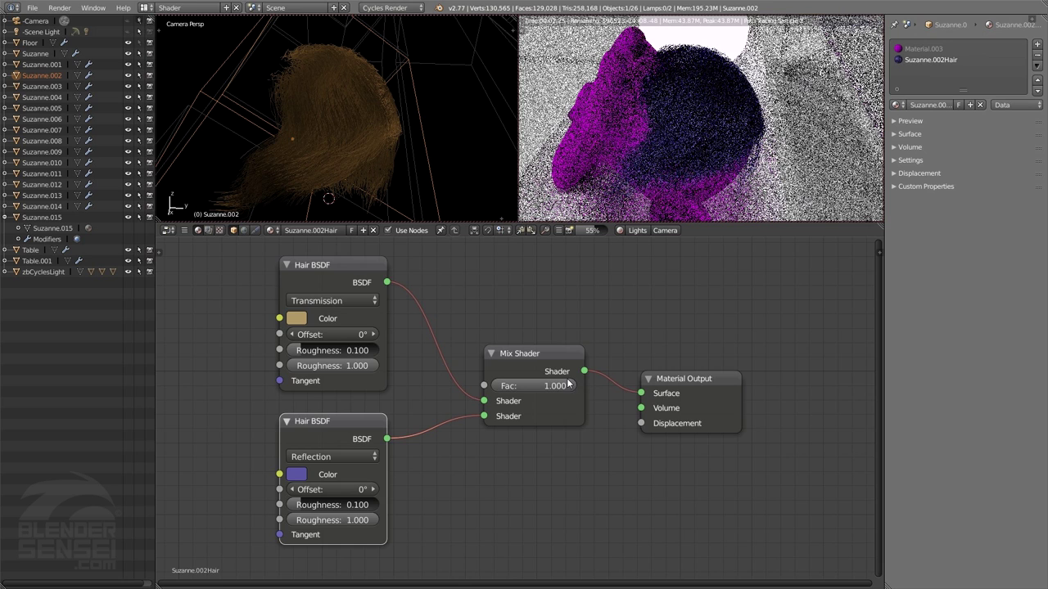
- Set the Reflection Hair BSDF's offset to -64.4° and its first roughness to 0.000, and pause the rendered preview
left_click_drag(332, 490, 676, 308)
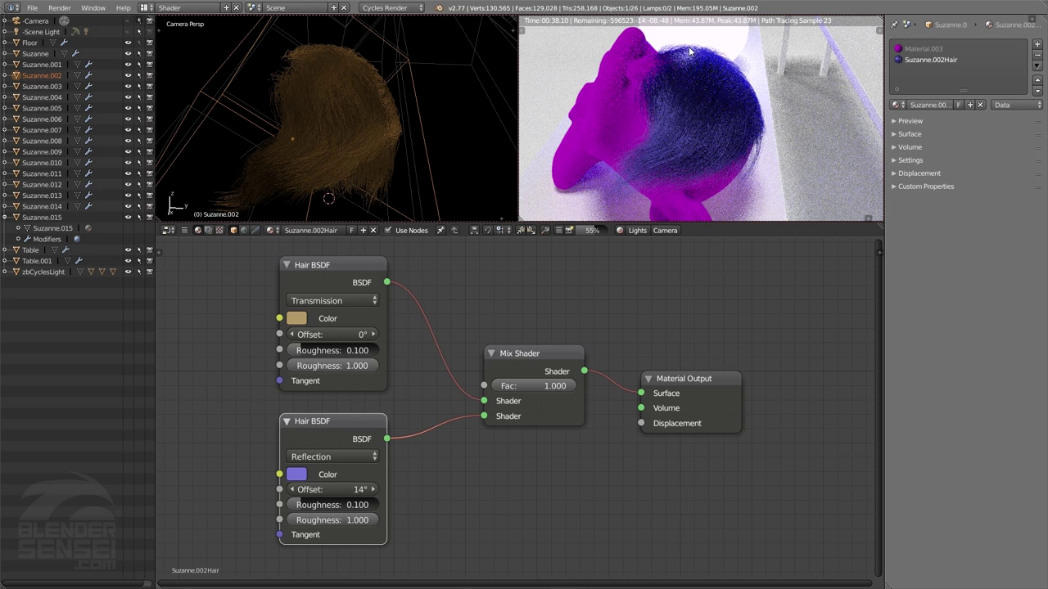
left_click_drag(306, 489, 576, 456)
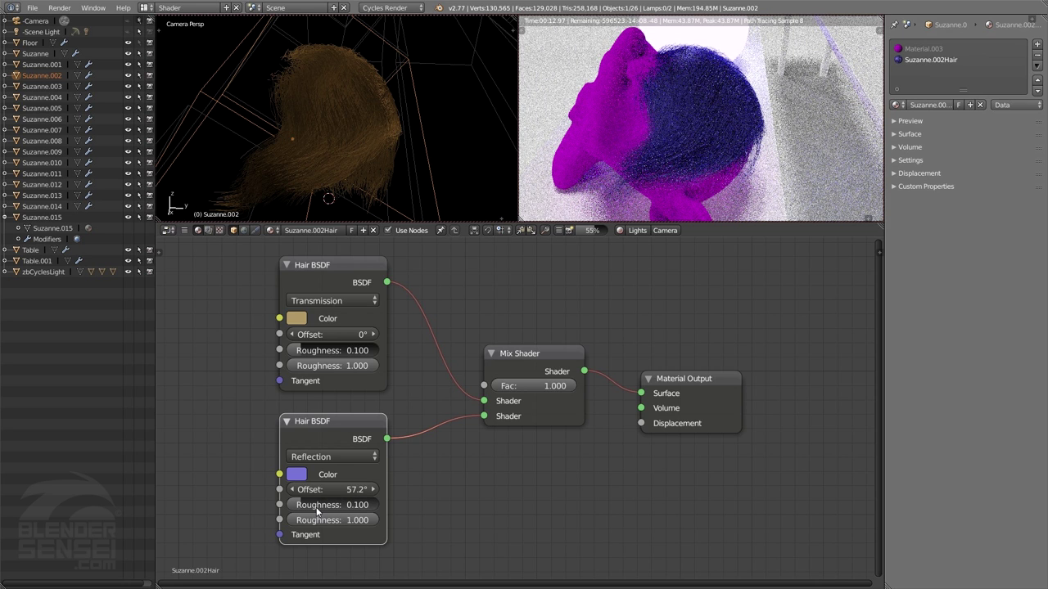
left_click_drag(328, 507, 294, 507)
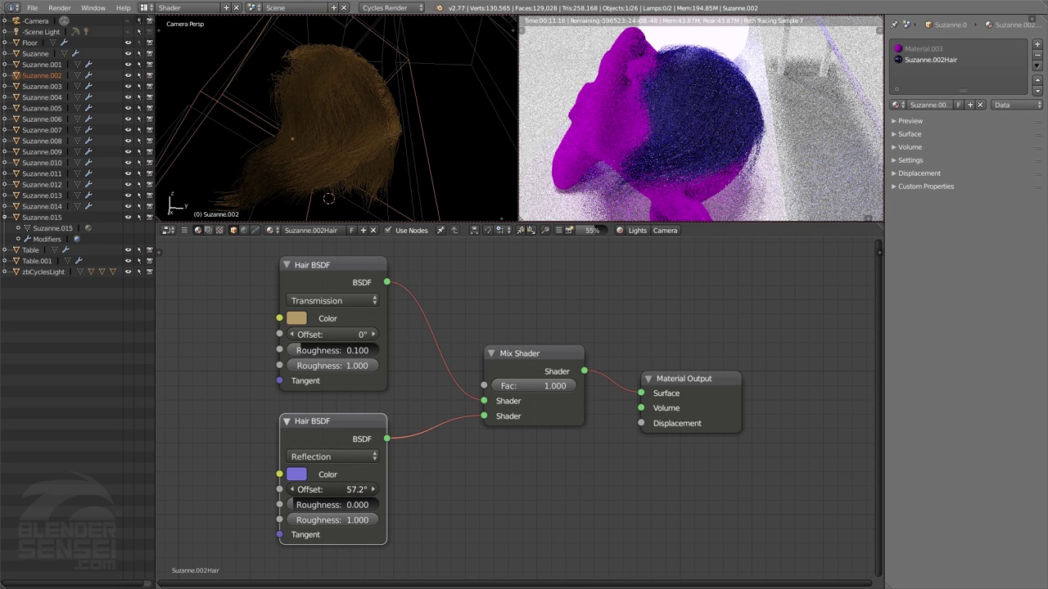
left_click_drag(328, 490, 337, 490)
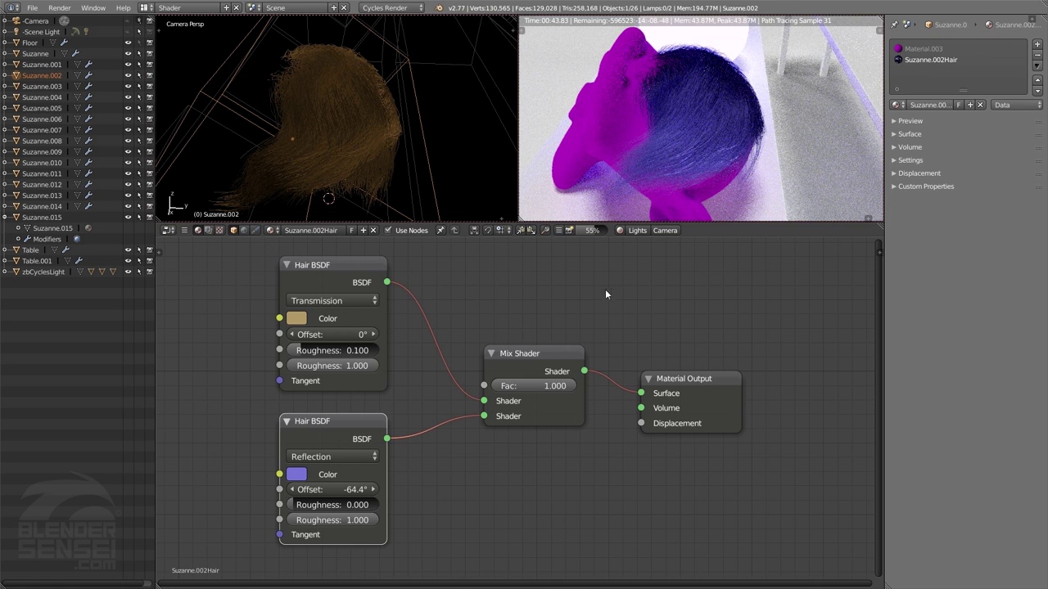
left_click(620, 230)
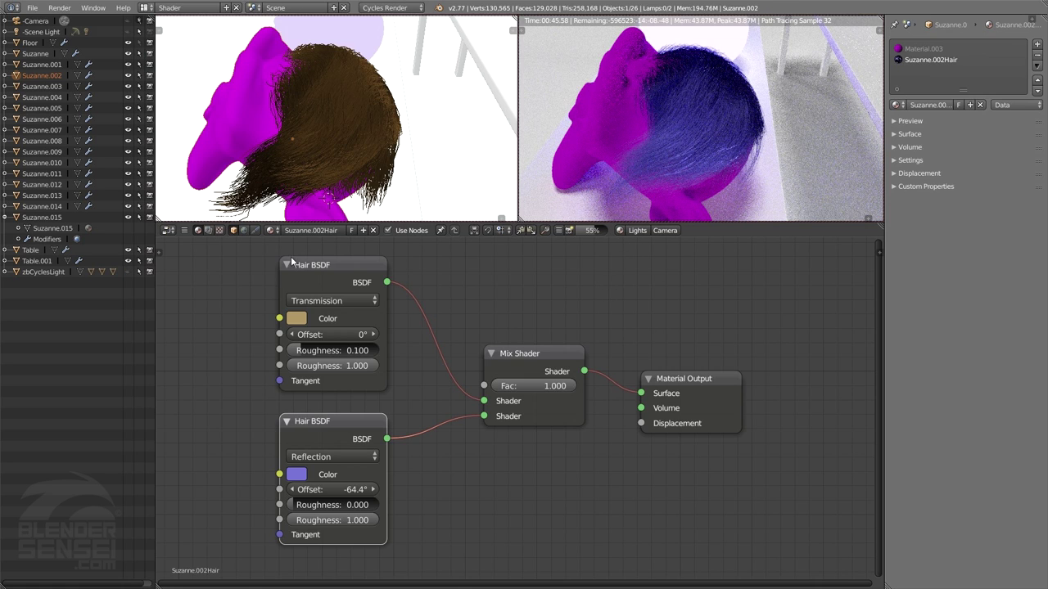
- Rename the hair's material to Hair Material
left_click(301, 231)
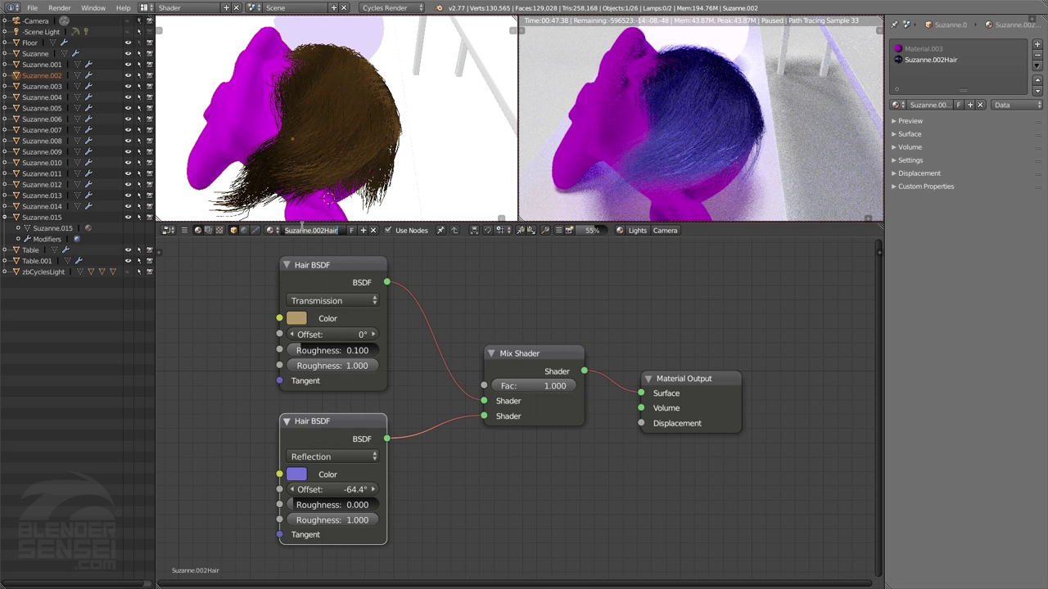
type("Hair Material")
key("Return")
- Return to the full rows of heads, give the white head beside the haired one a new material, and delete its Diffuse BSDF
key("KP_0")
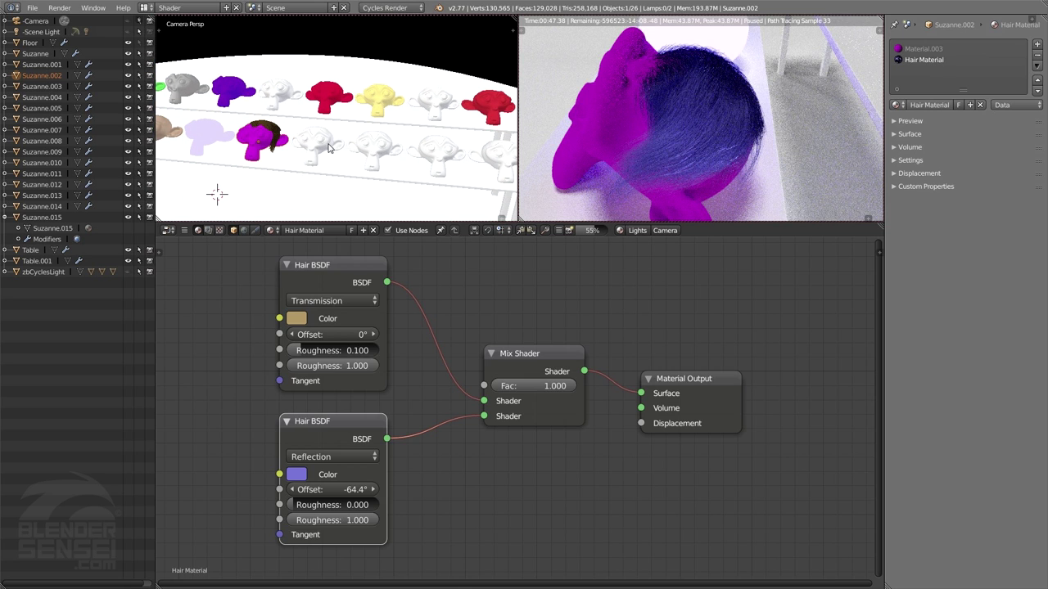
right_click(327, 147)
left_click(319, 231)
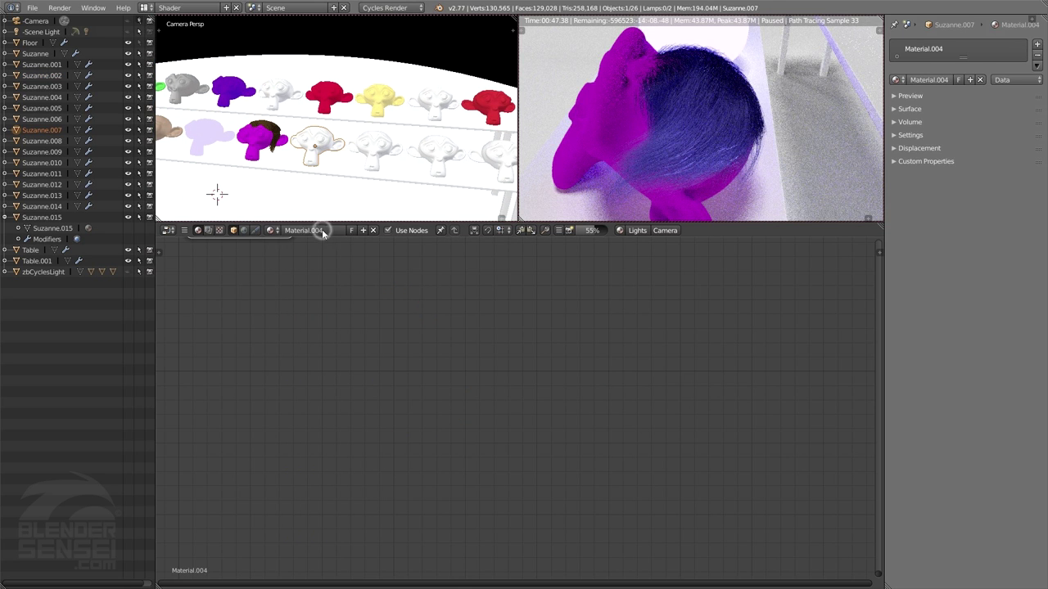
left_click(547, 231)
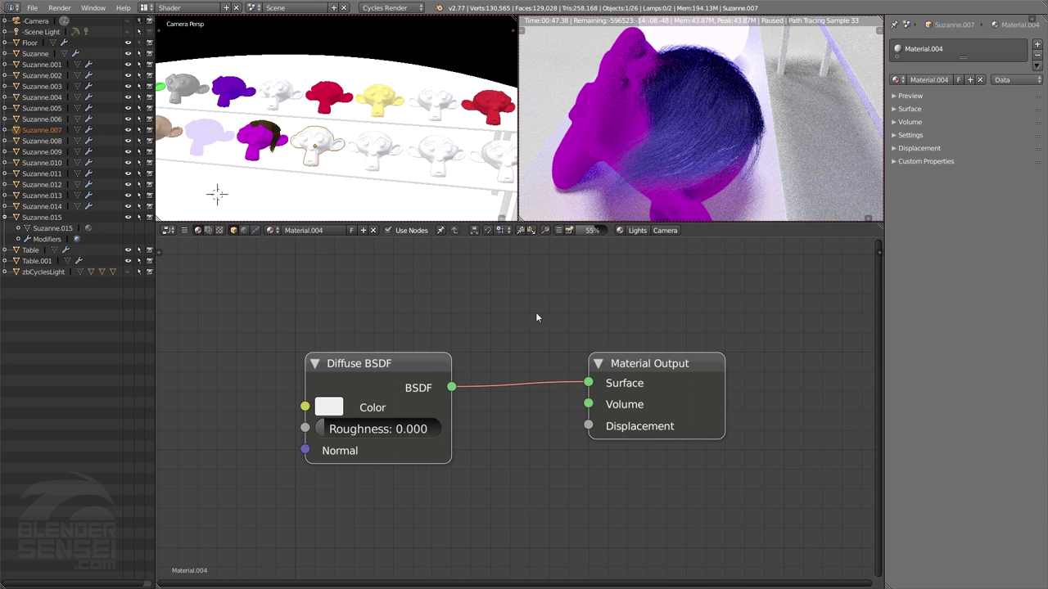
middle_click_drag(593, 283, 554, 319)
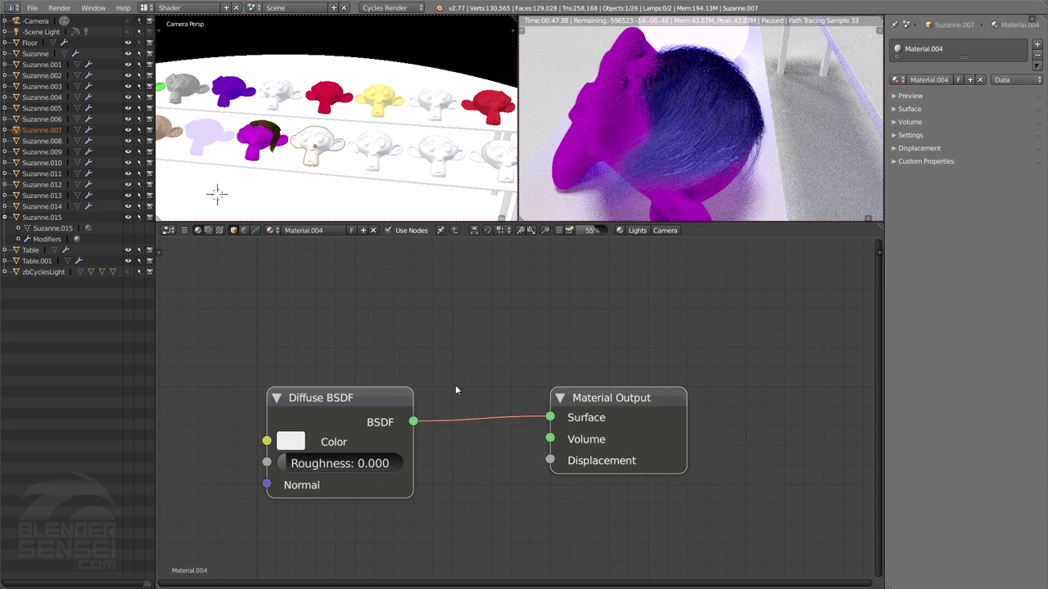
left_click(354, 397)
key("x")
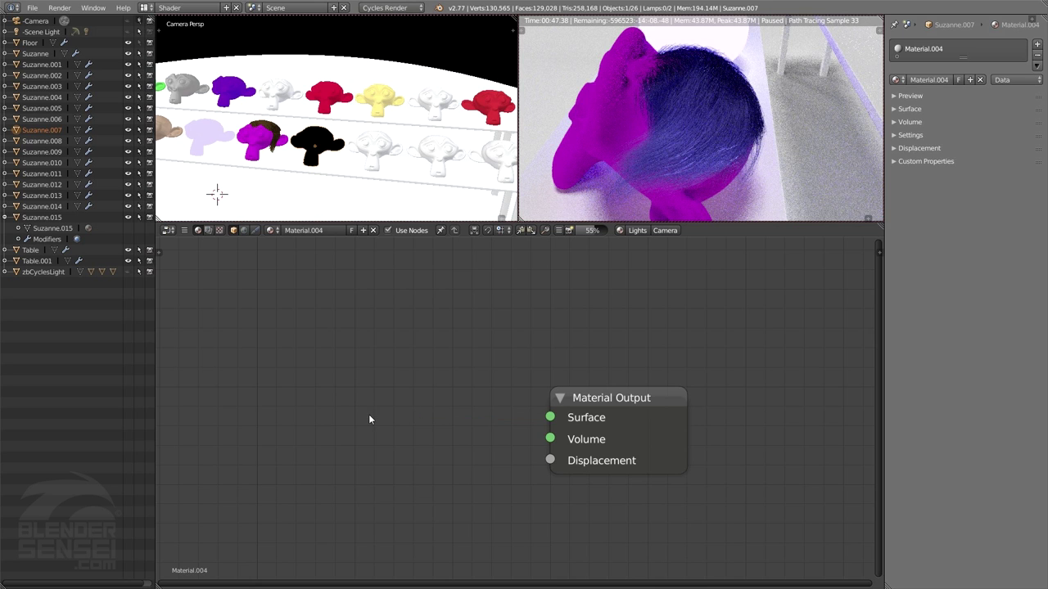
- Add an Ambient Occlusion shader node beside the Material Output
key("shift+a")
mouse_move(367, 386)
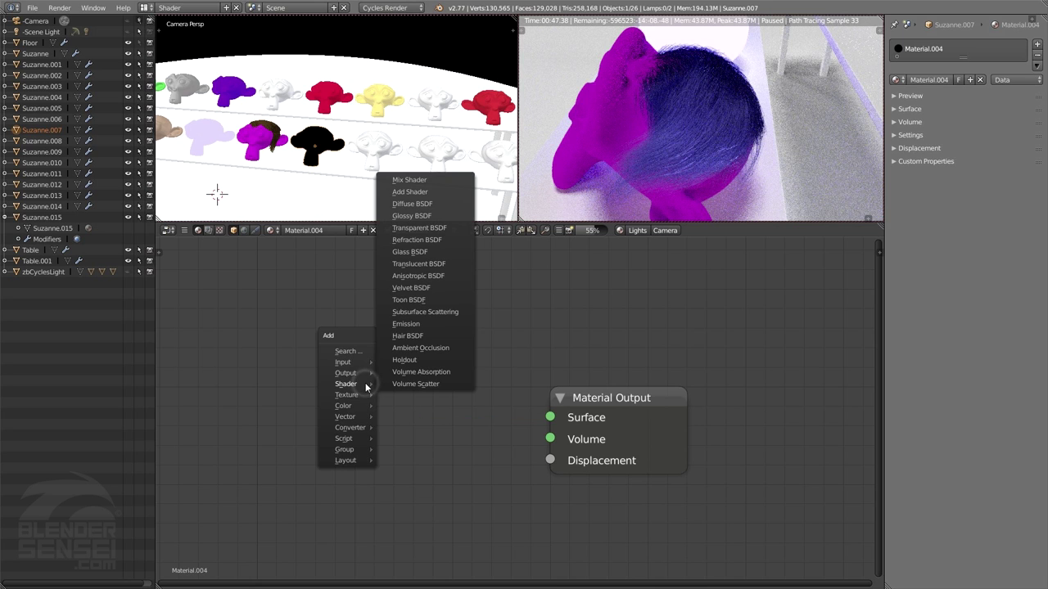
left_click(427, 359)
left_click(290, 392)
middle_click_drag(412, 332, 360, 362)
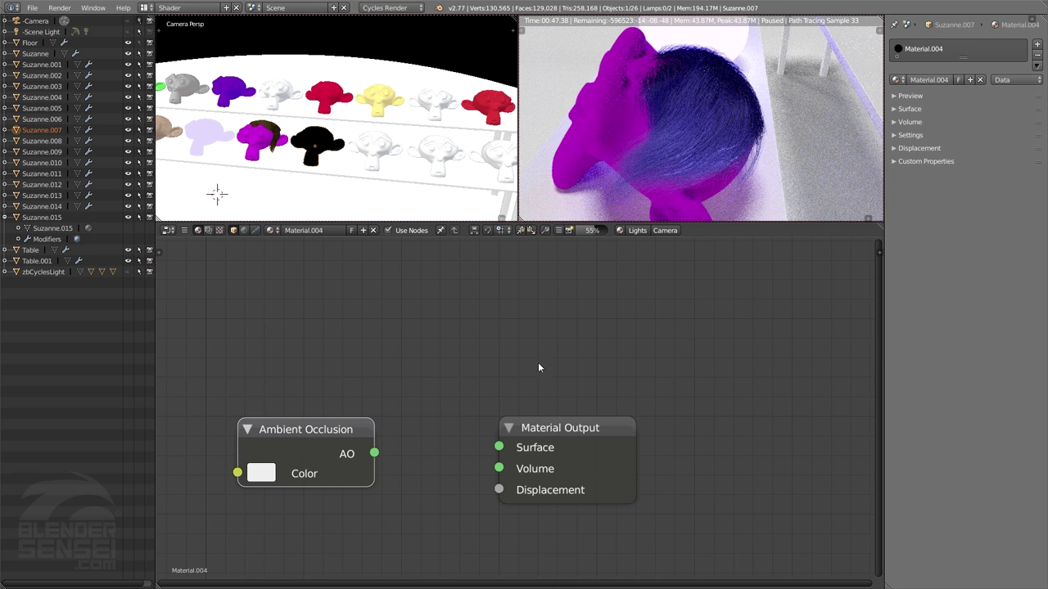
middle_click_drag(373, 344, 396, 367)
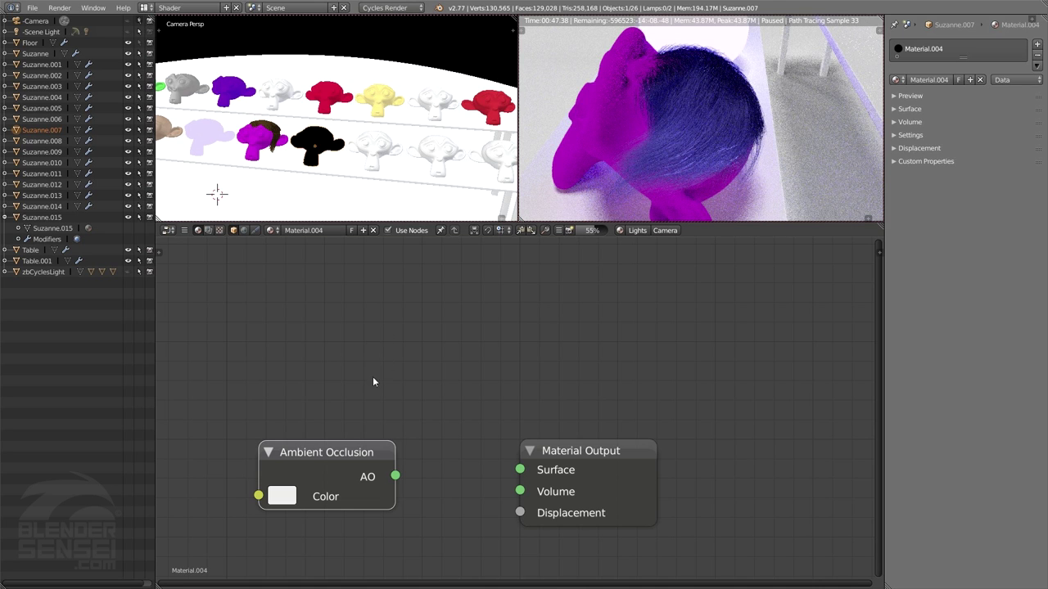
- Select the white head next to the black one and examine its contact shadows up close in the rendered preview
scroll(385, 192, "up", 5)
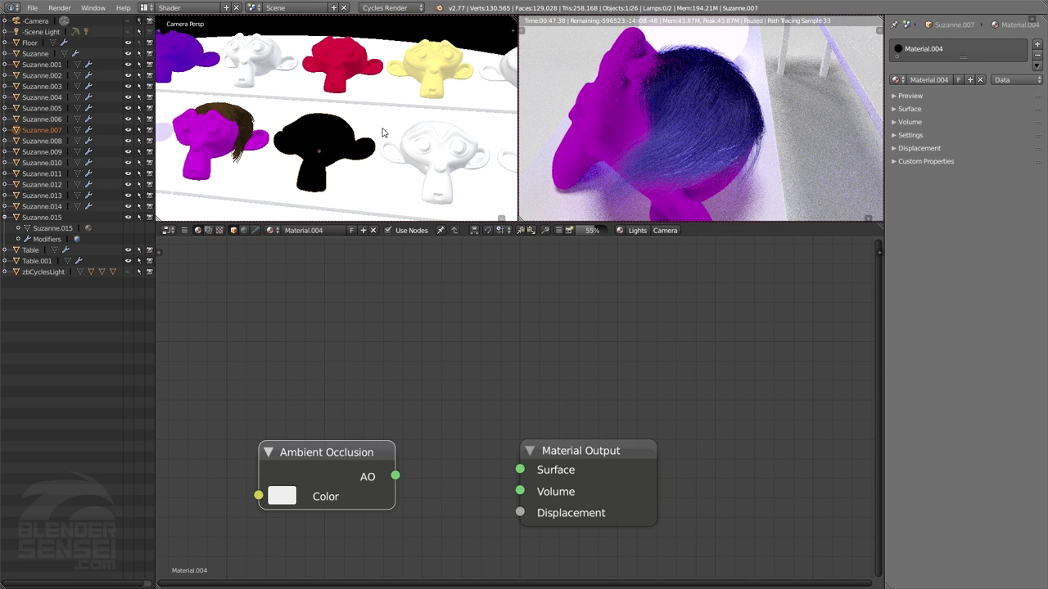
middle_click_drag(384, 138, 360, 143)
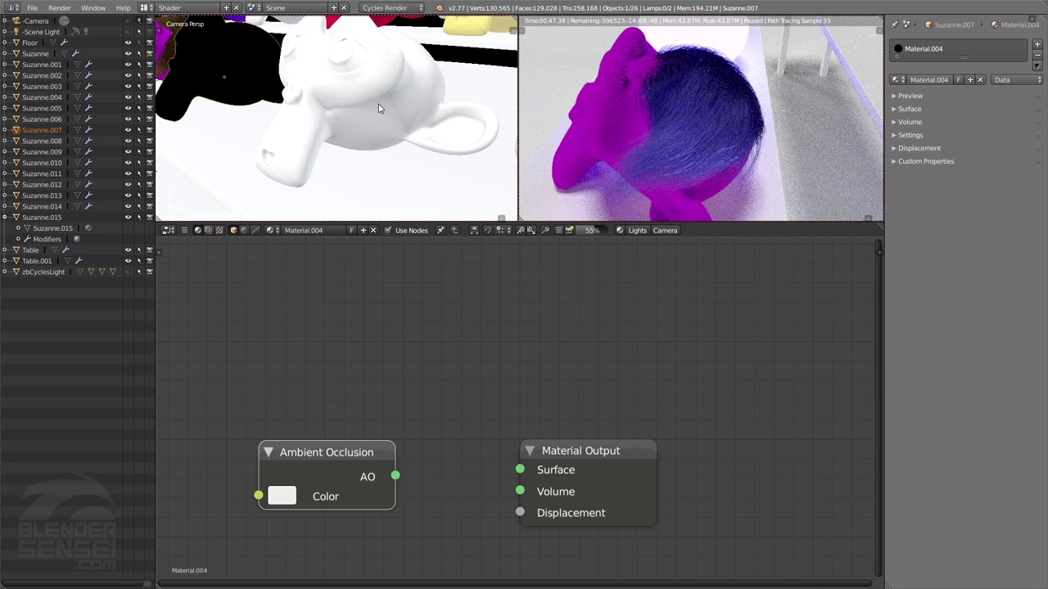
right_click(372, 87)
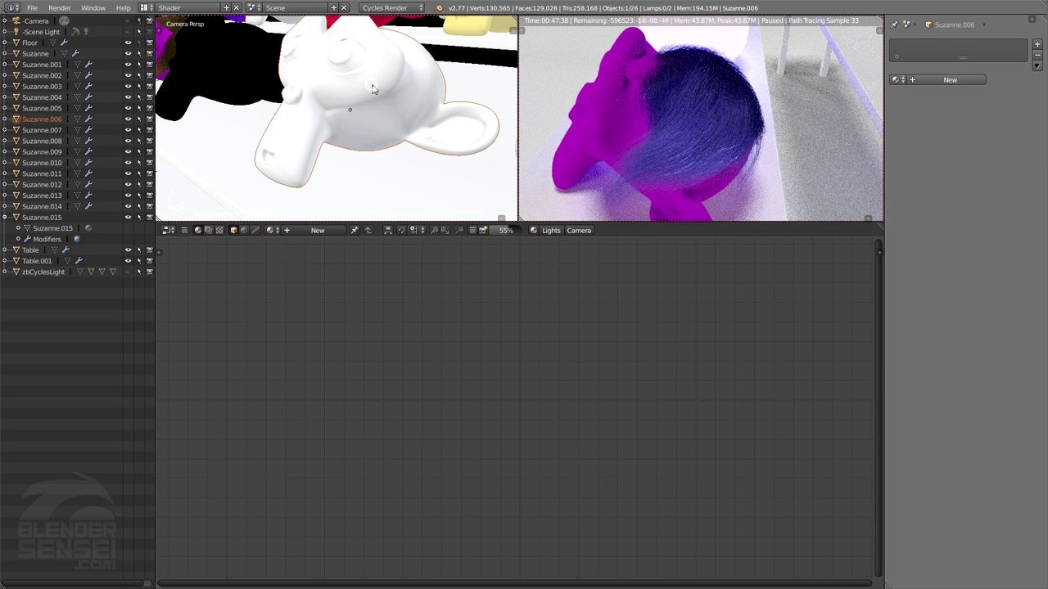
left_click(533, 233)
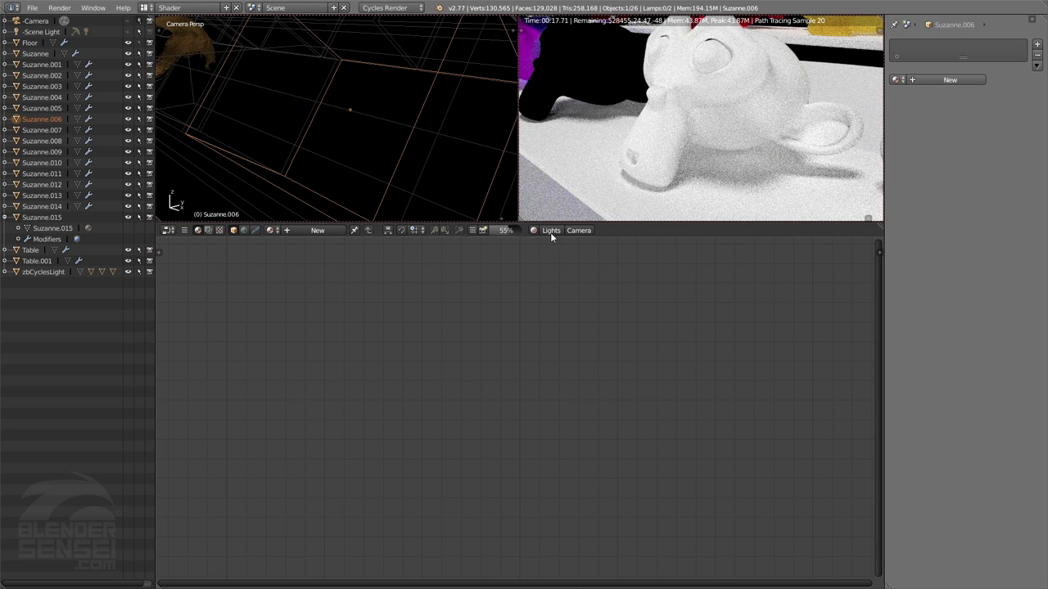
- Reselect the black head and connect the Ambient Occlusion node to the Material Output's Surface input
right_click(254, 79)
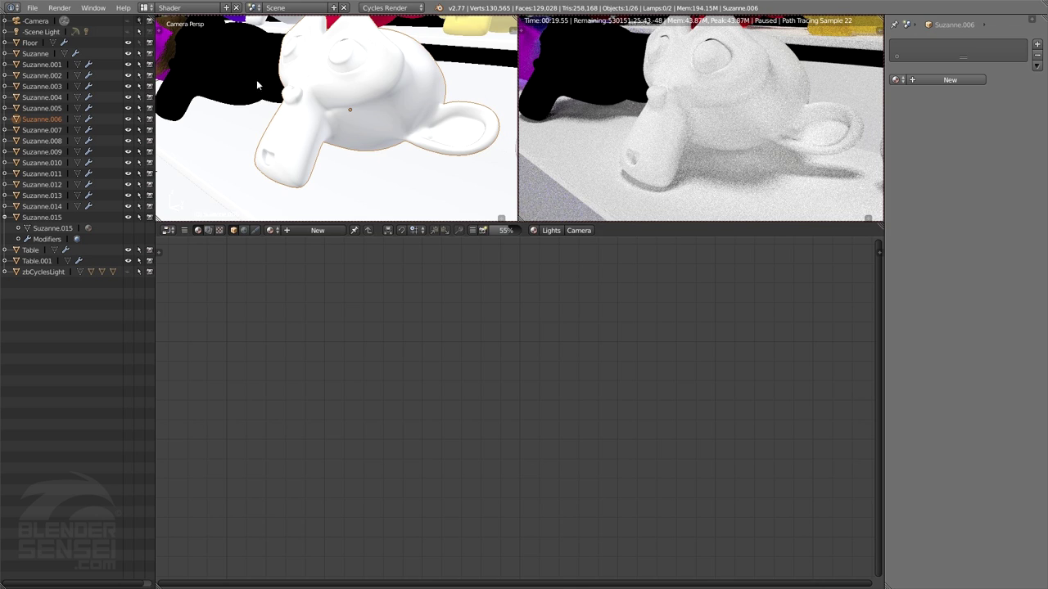
left_click_drag(394, 481, 520, 470)
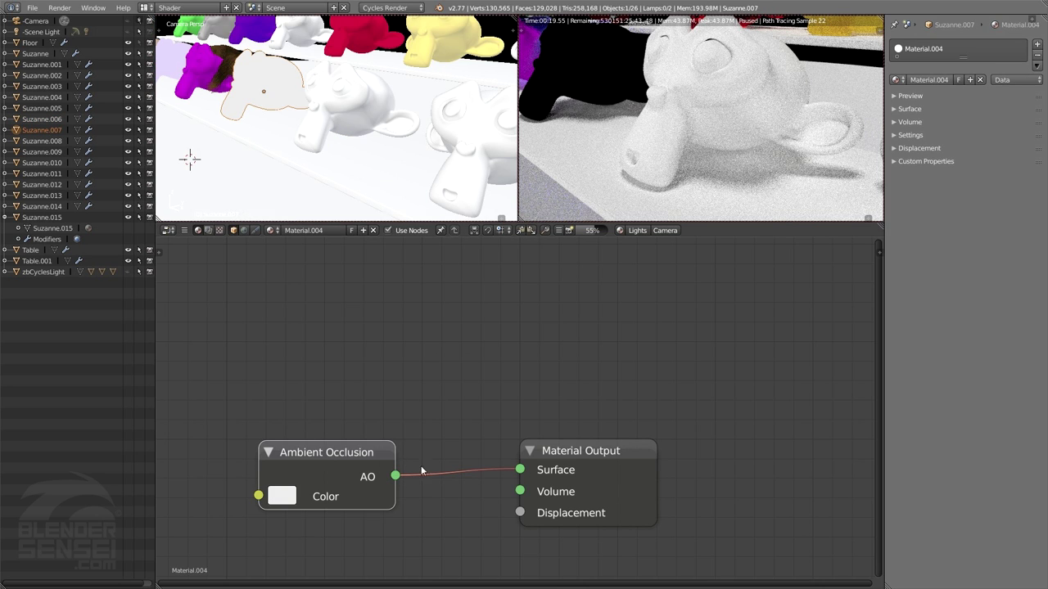
scroll(373, 476, "down", 1)
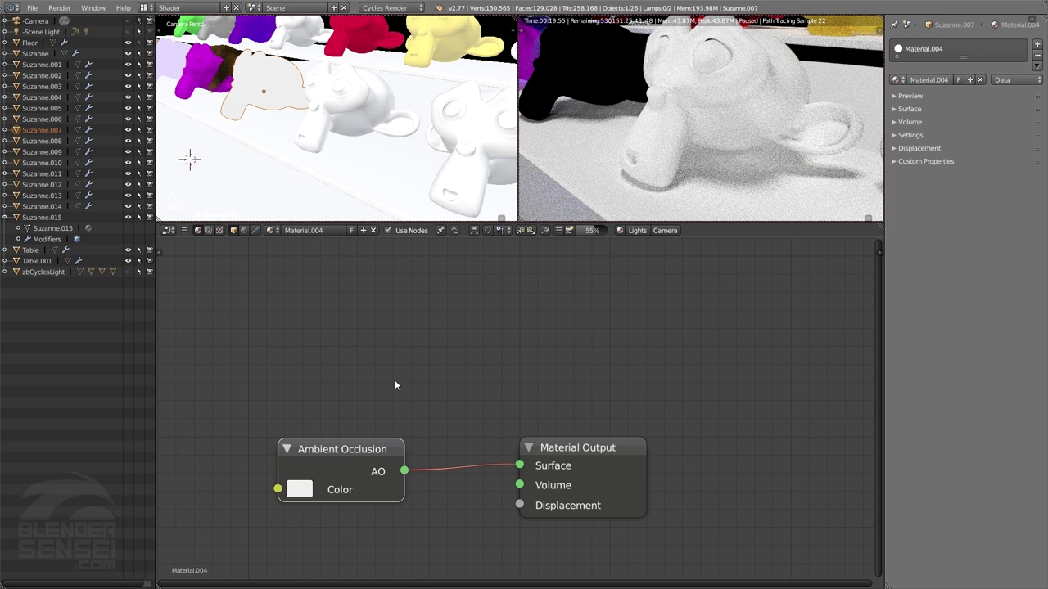
middle_click_drag(395, 380, 419, 384)
- Set the Ambient Occlusion color to black and start the rendered preview close up on that head
left_click_drag(405, 449, 322, 468)
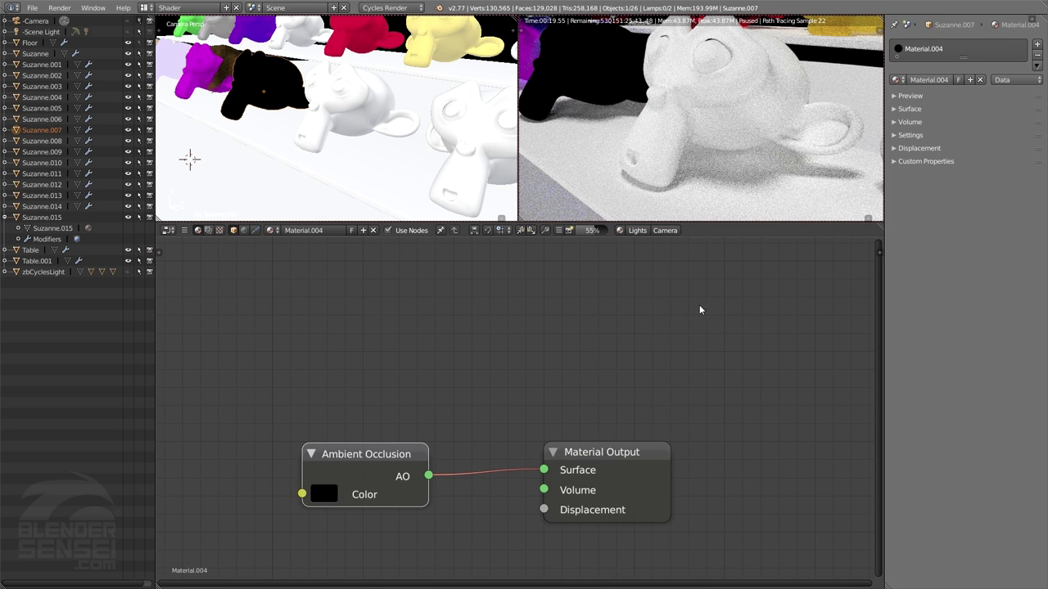
left_click(619, 230)
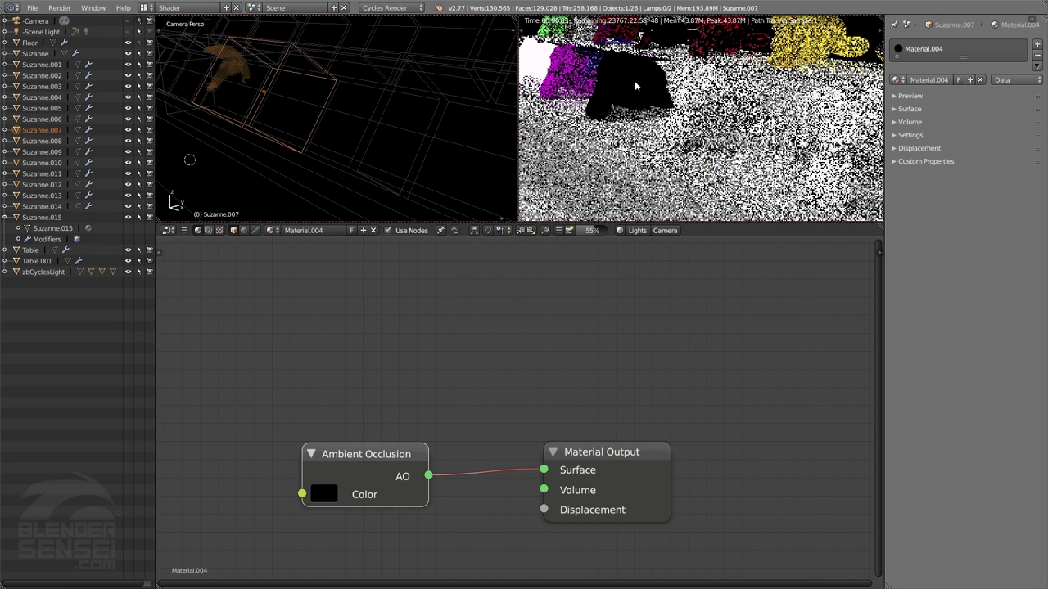
scroll(635, 82, "up", 2)
middle_click_drag(636, 85, 658, 111, "shift")
scroll(659, 115, "up", 1)
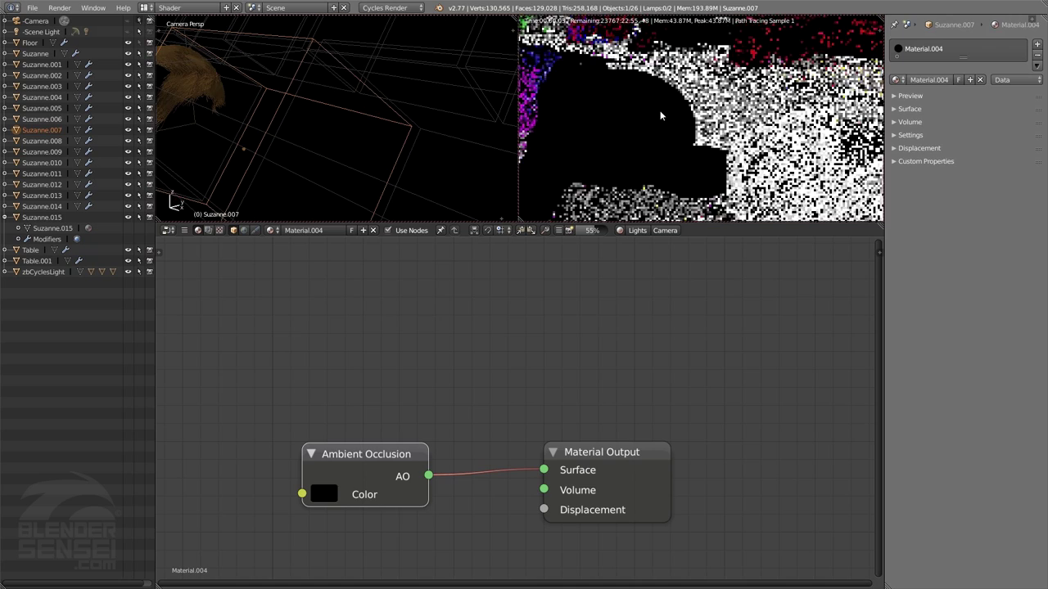
- Brighten the Ambient Occlusion color to a mid grey and rename the material to AO Material
left_click(324, 496)
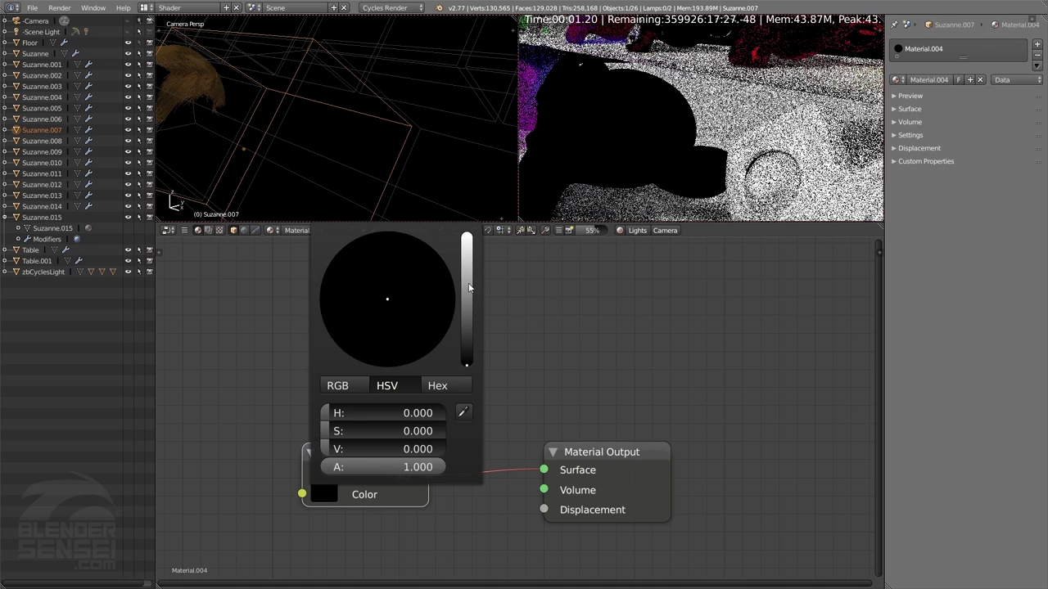
left_click(468, 285)
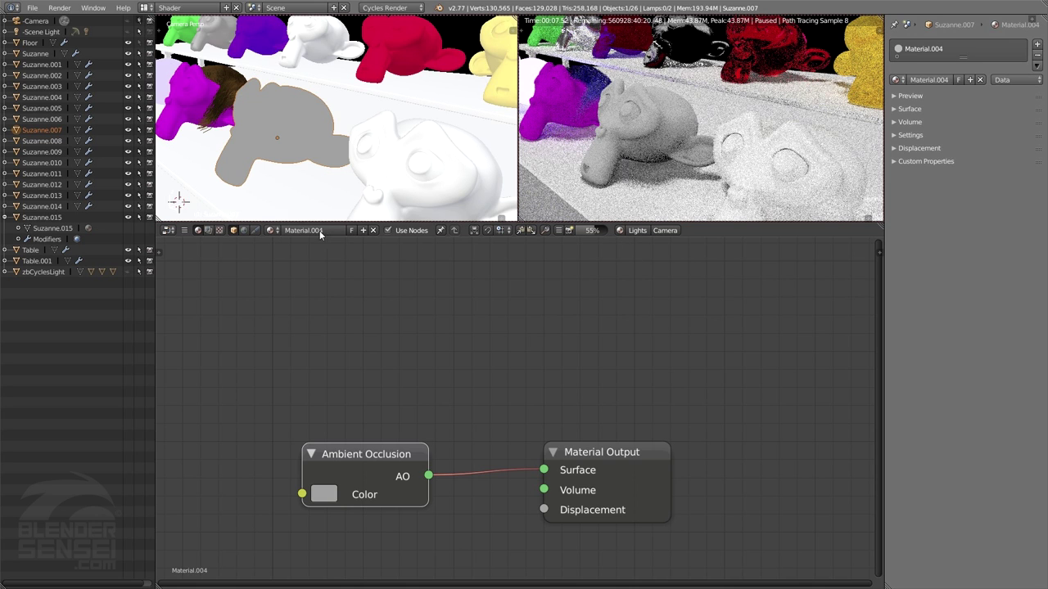
double_click(321, 229)
type("AO")
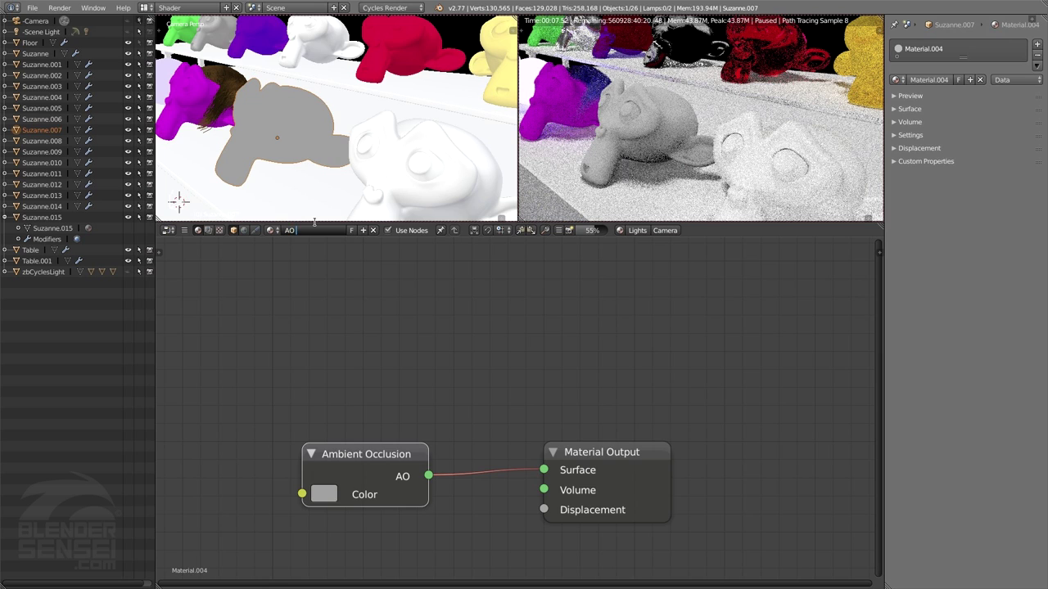
type(" Material")
left_click(344, 363)
- Give the white head beside the grey one a new material and delete its Diffuse BSDF node
right_click(421, 166)
left_click(317, 230)
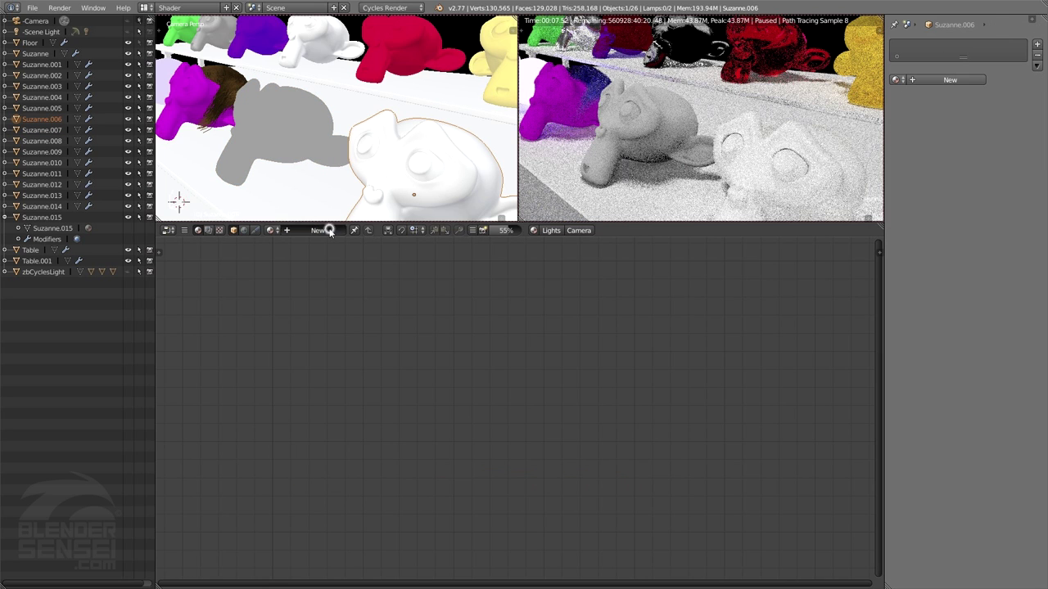
right_click(363, 451)
key("x")
- Add a Holdout shader node to the node tree, placed to feed the Material Output
key("shift+a")
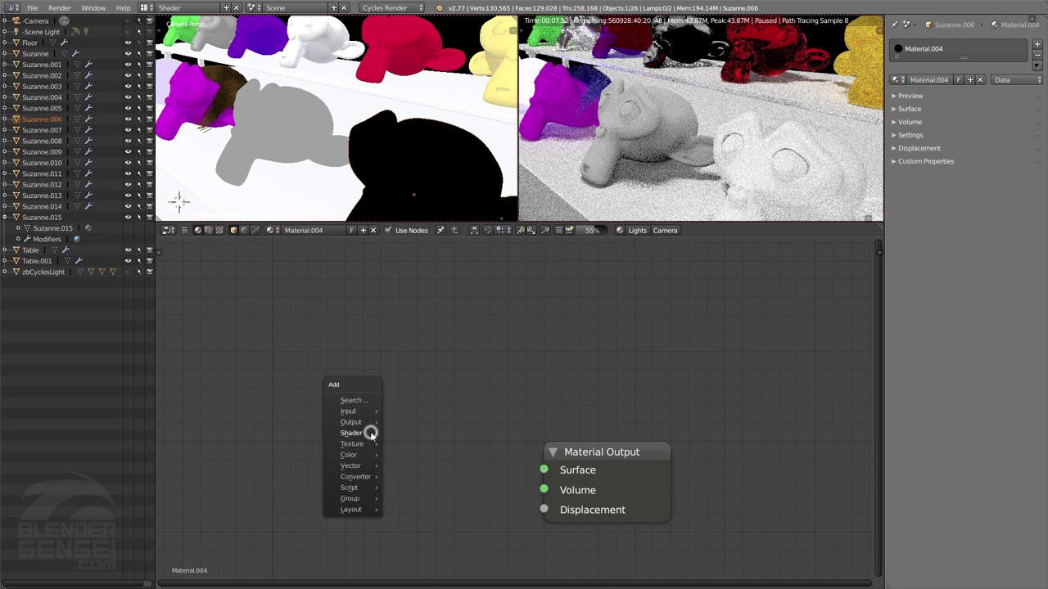
mouse_move(370, 436)
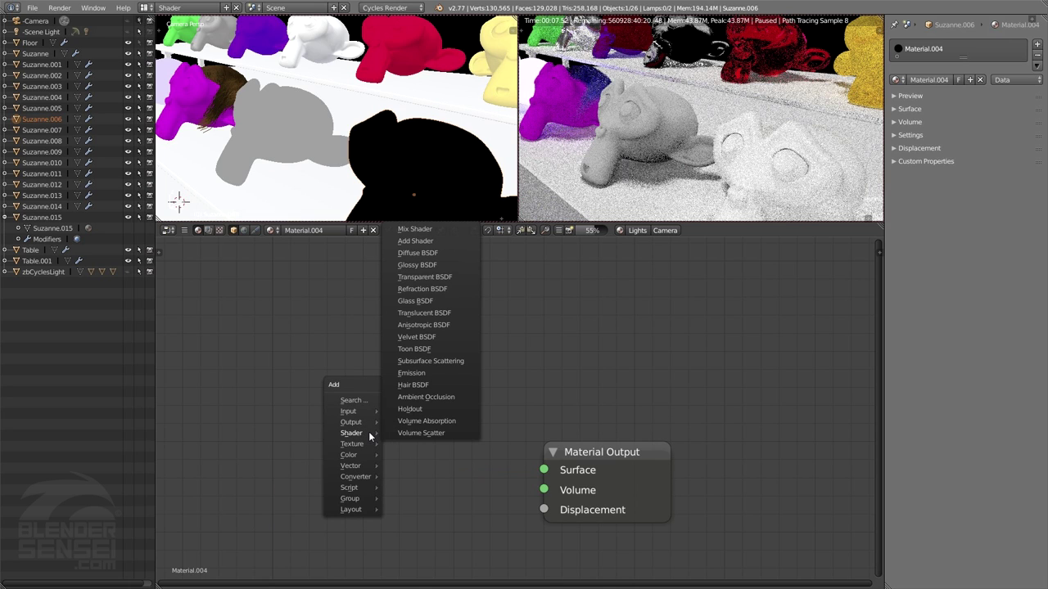
left_click(423, 409)
left_click(319, 444)
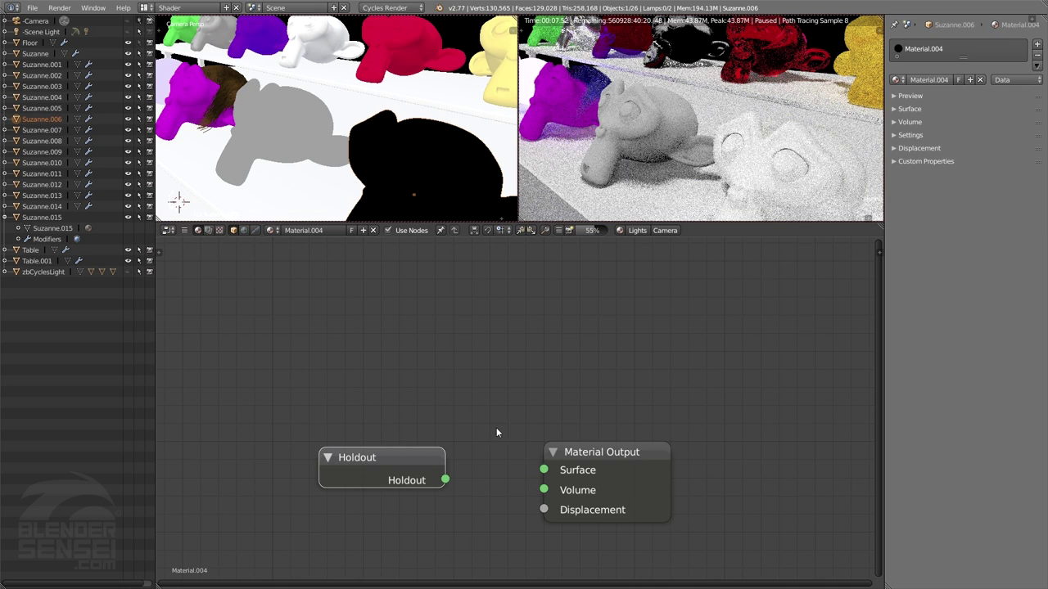
- Connect the Holdout node to the Material Output's Surface input and briefly run the rendered preview on the row of heads
scroll(393, 102, "down", 4)
middle_click_drag(418, 142, 403, 151, "shift")
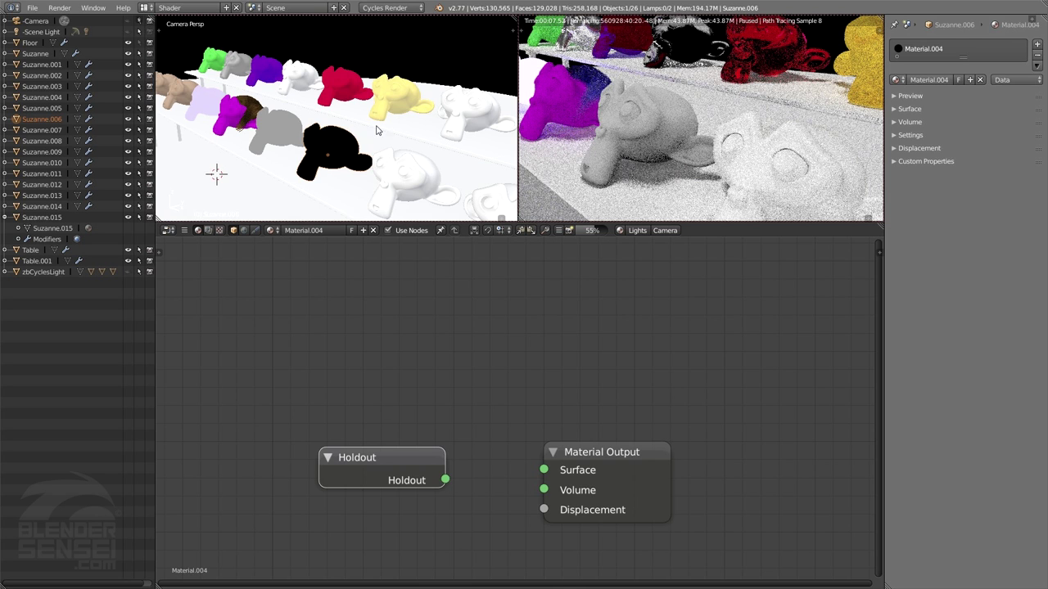
middle_click_drag(370, 152, 227, 75)
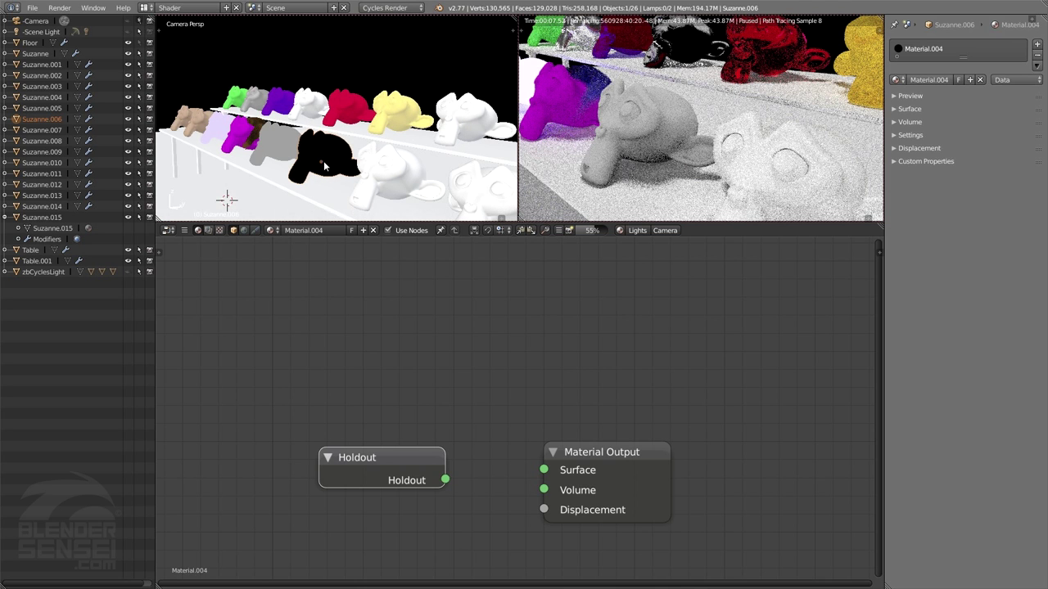
middle_click_drag(325, 162, 348, 166)
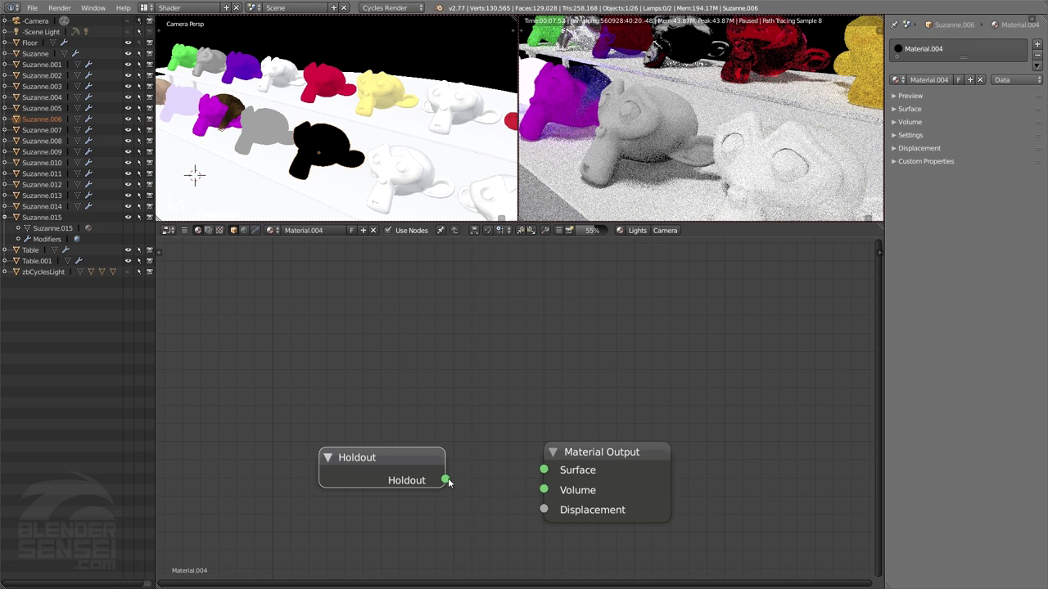
left_click_drag(444, 480, 543, 469)
left_click(620, 231)
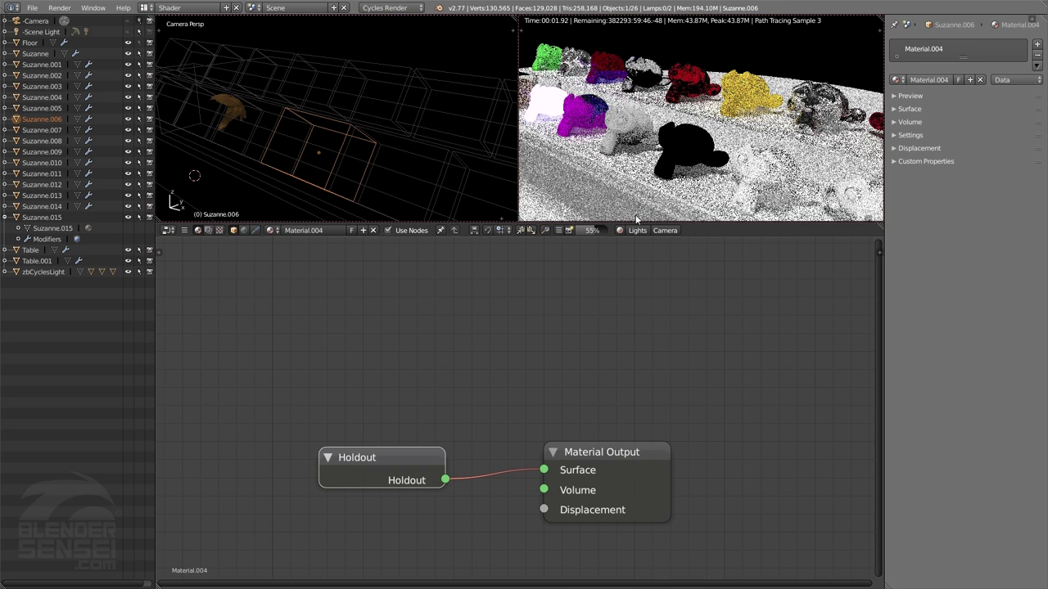
left_click(621, 232)
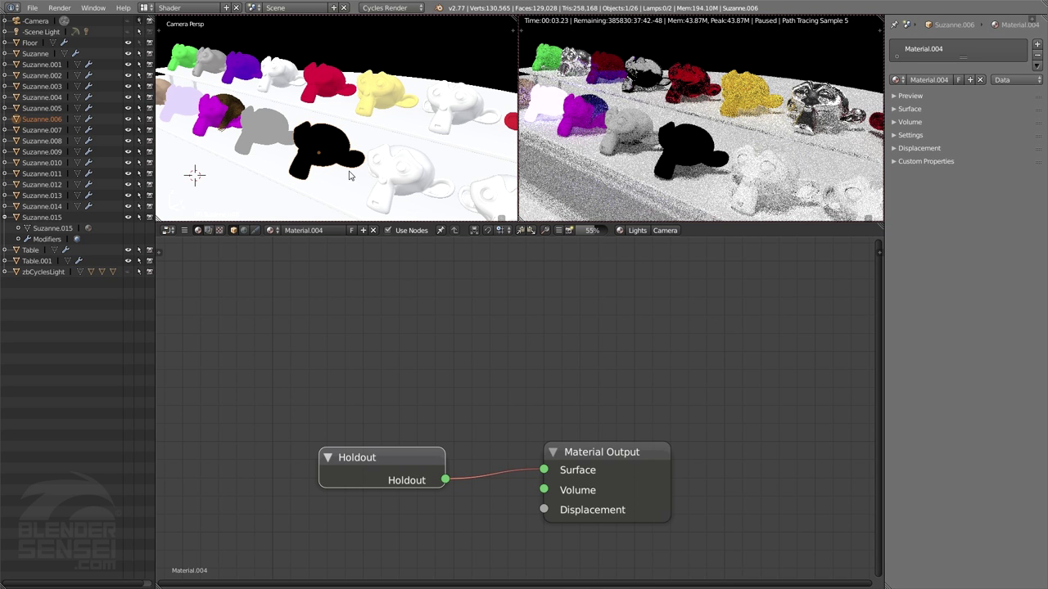
- Turn on Use Transparent in the render output options and render the scene, returning to the node editor when done
left_click(560, 232)
mouse_move(541, 253)
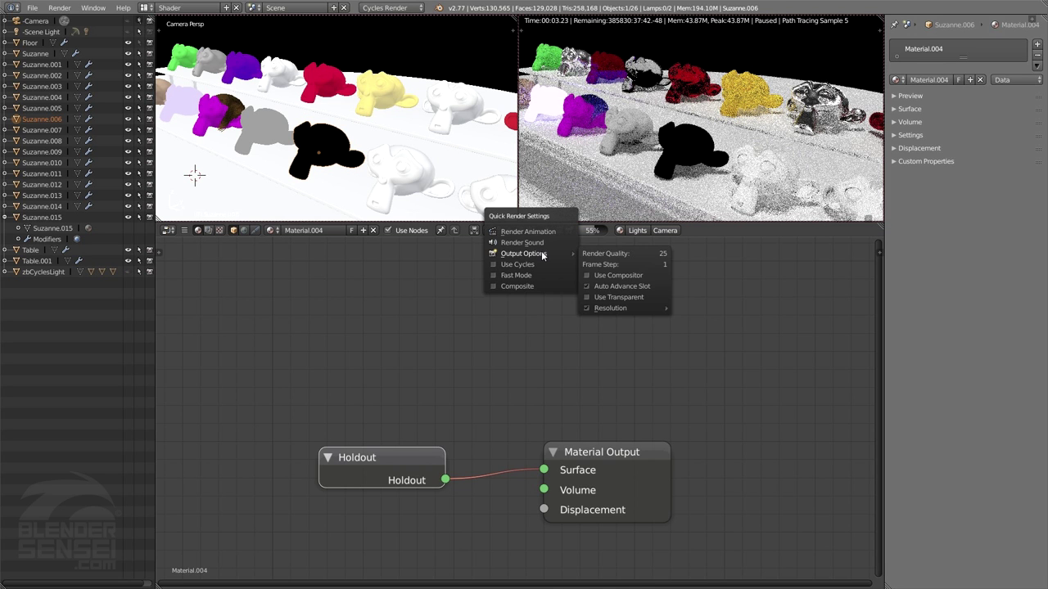
left_click(613, 299)
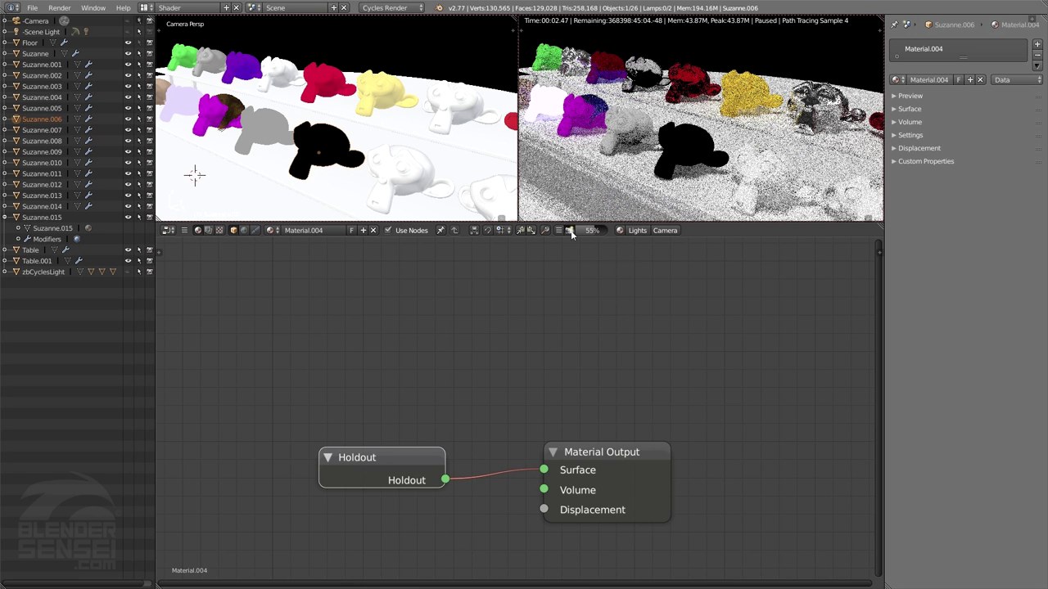
key("F11")
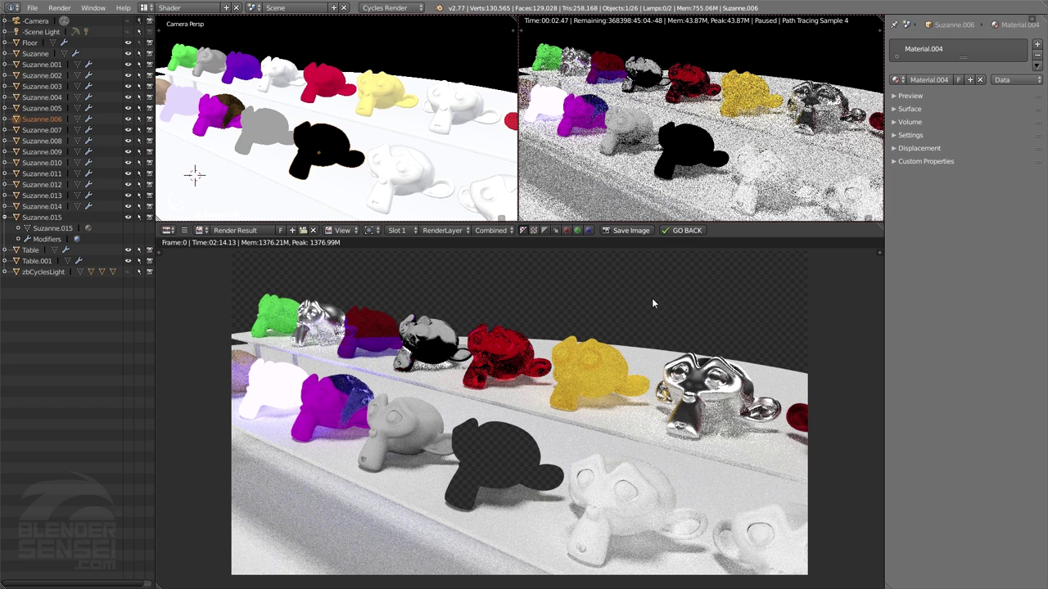
left_click(686, 230)
- Rename the material to Holdout Material
left_click(308, 230)
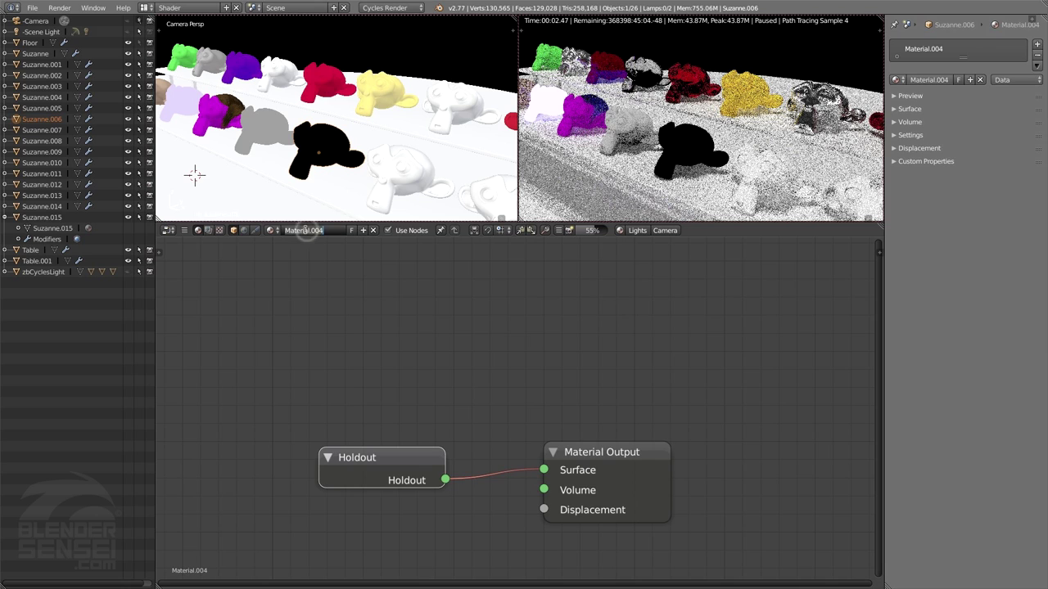
type("Holdout Material")
key("Return")
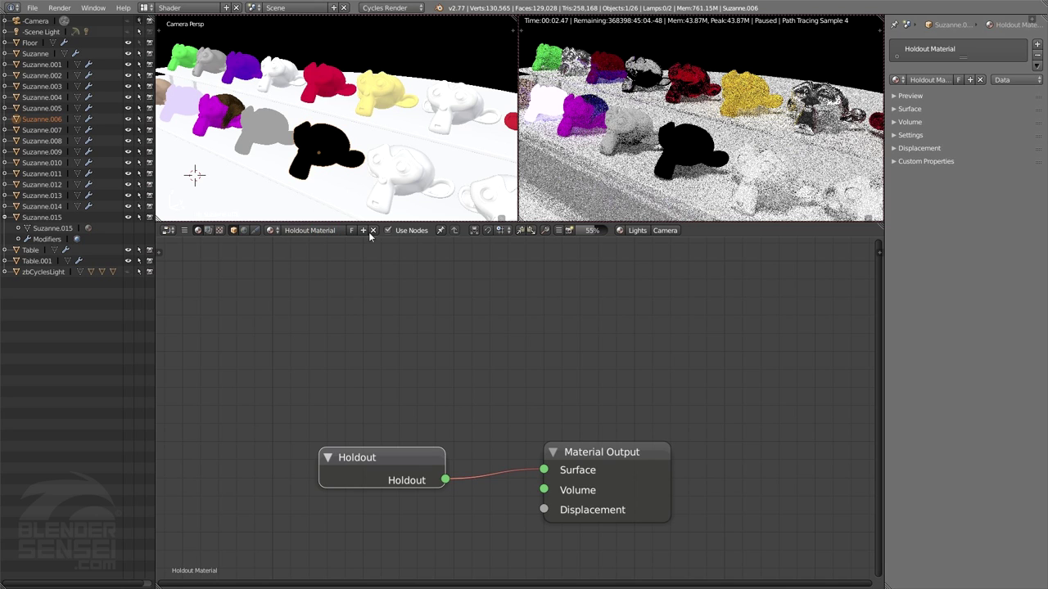
- Give the white head beside the holdout head a new material and delete its Diffuse BSDF node
right_click(406, 177)
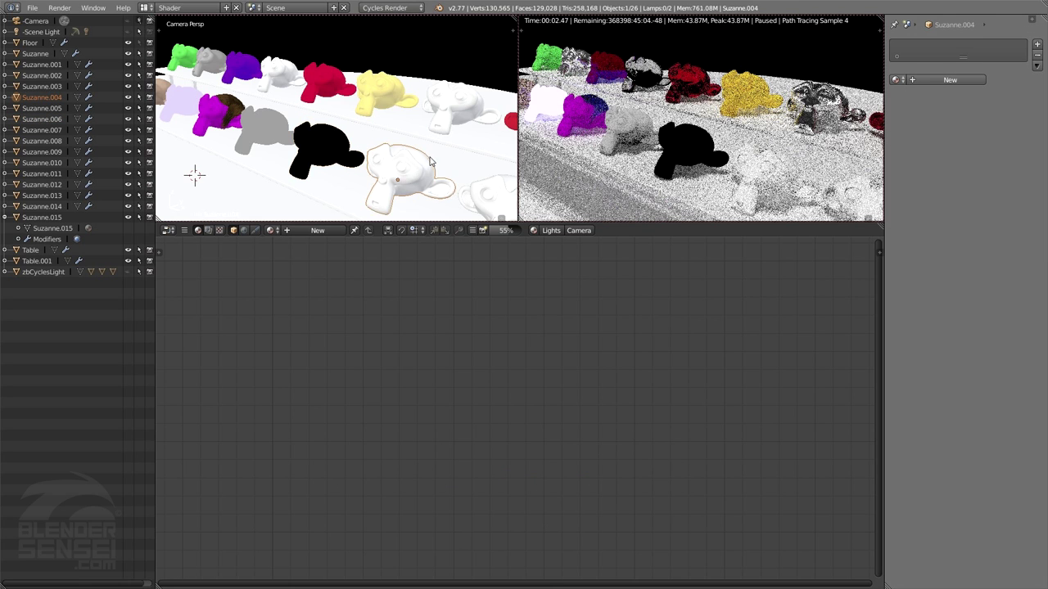
scroll(432, 160, "down", 4)
scroll(434, 159, "up", 2)
scroll(424, 158, "up", 3)
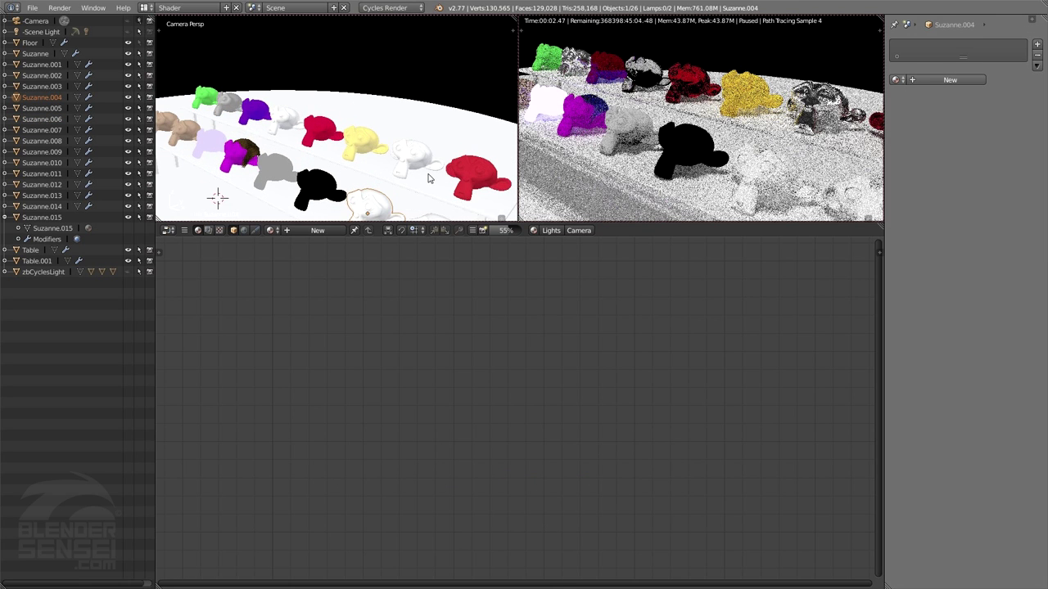
left_click(312, 231)
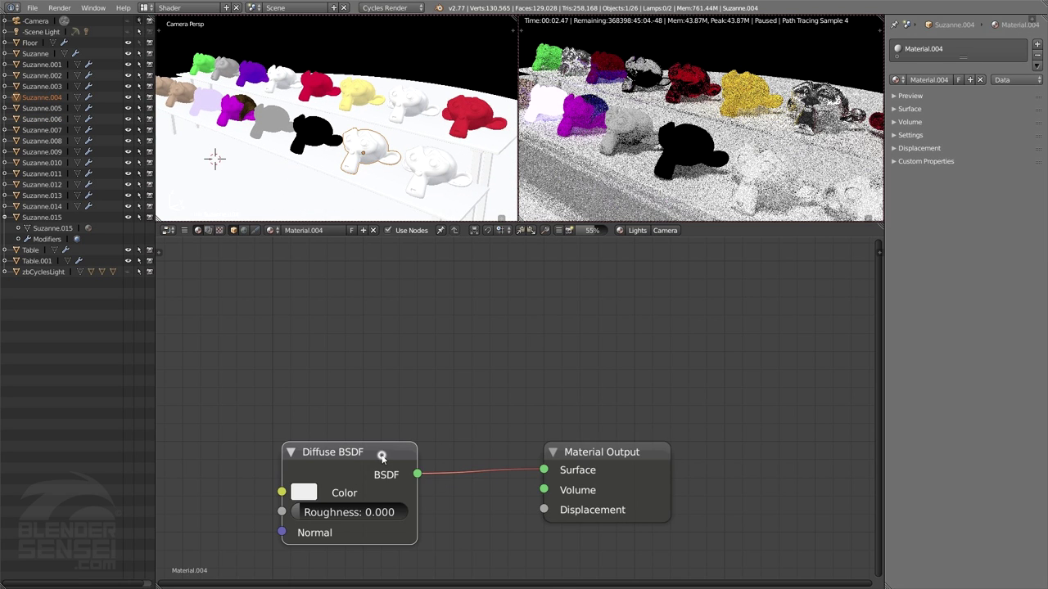
key("x")
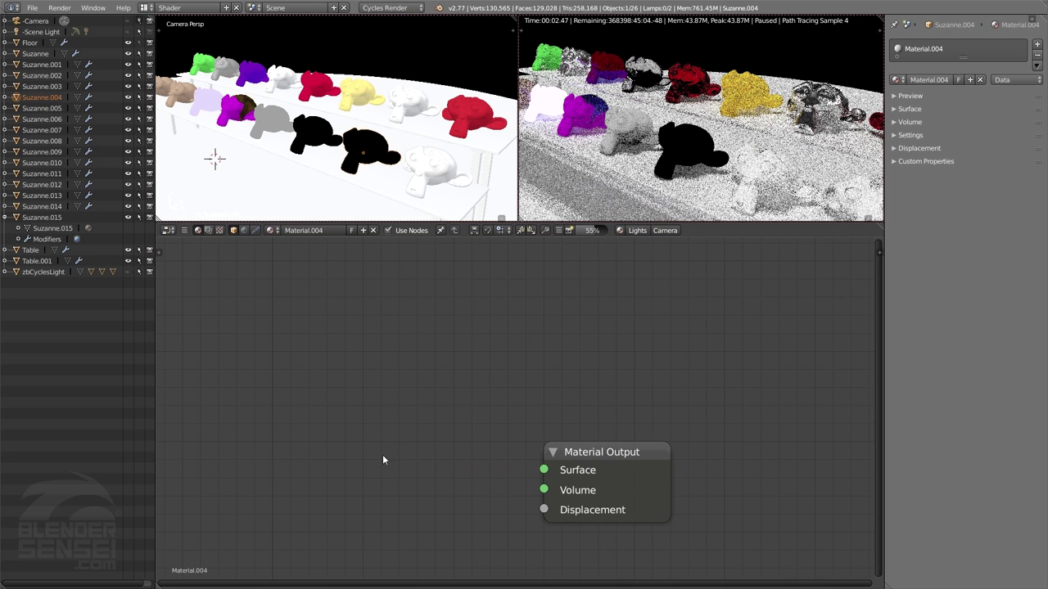
- Add a Volume Absorption node and connect it to the Material Output's Volume input
key("shift+a")
mouse_move(395, 454)
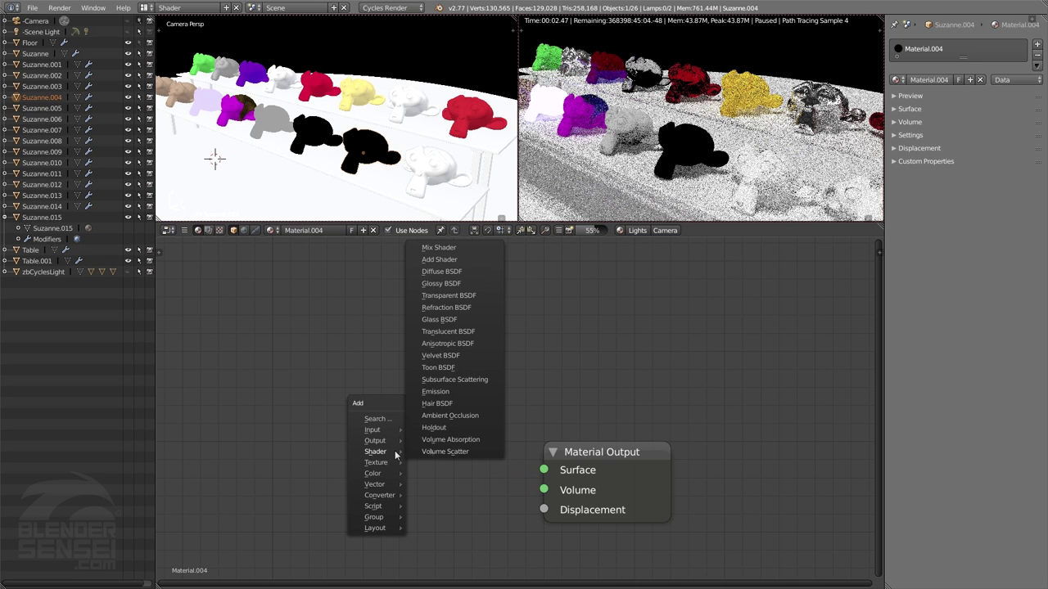
left_click(446, 442)
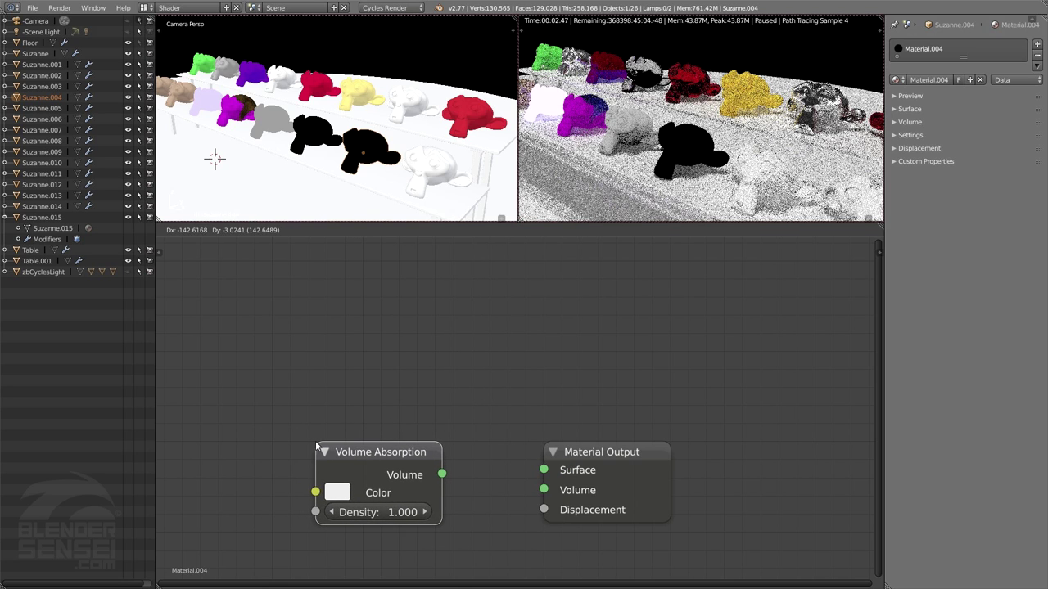
left_click(313, 444)
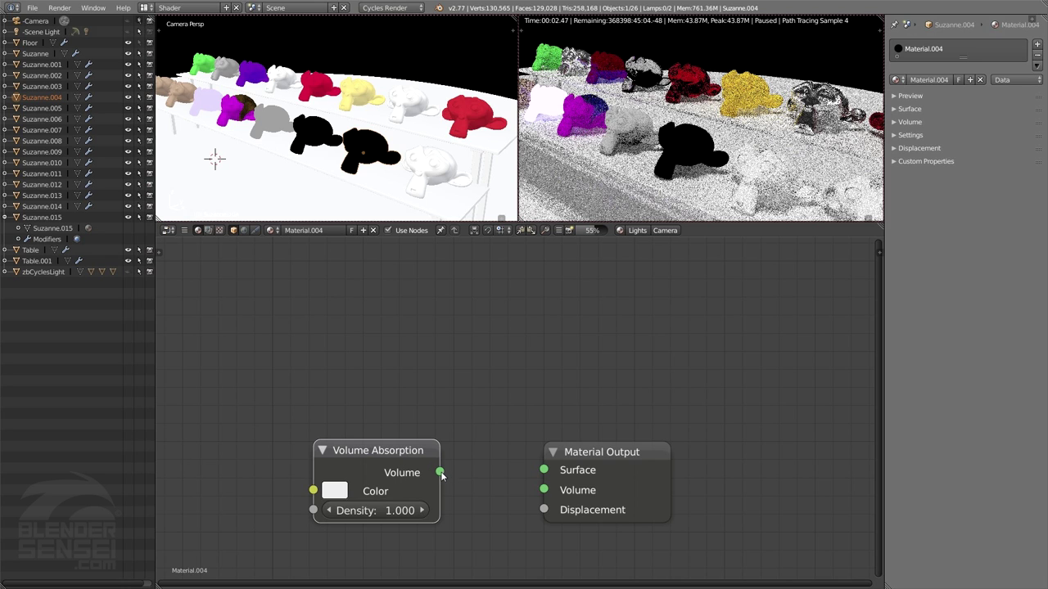
scroll(397, 171, "up", 4)
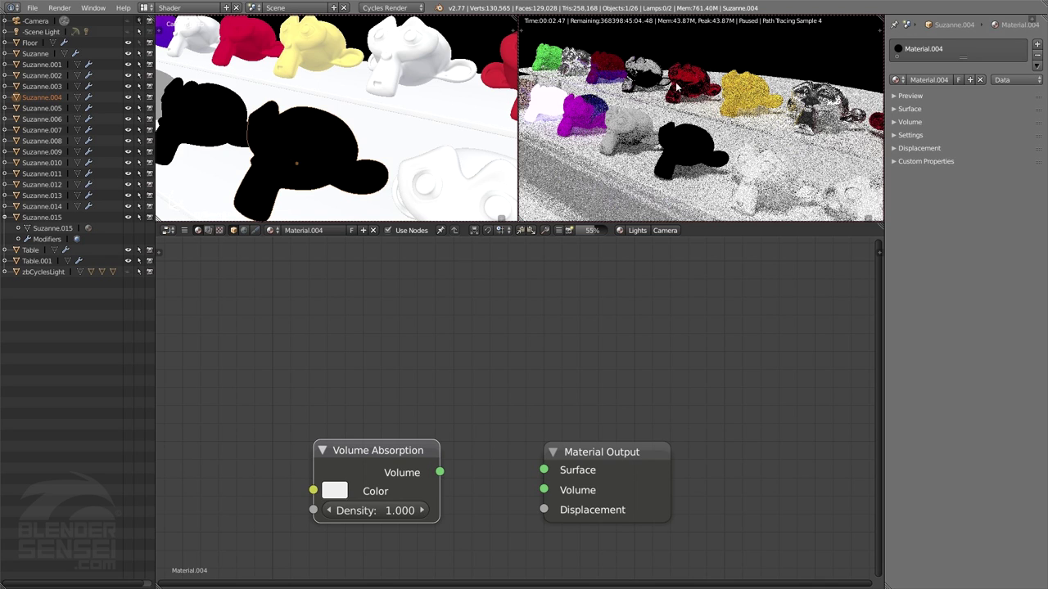
scroll(479, 147, "down", 3)
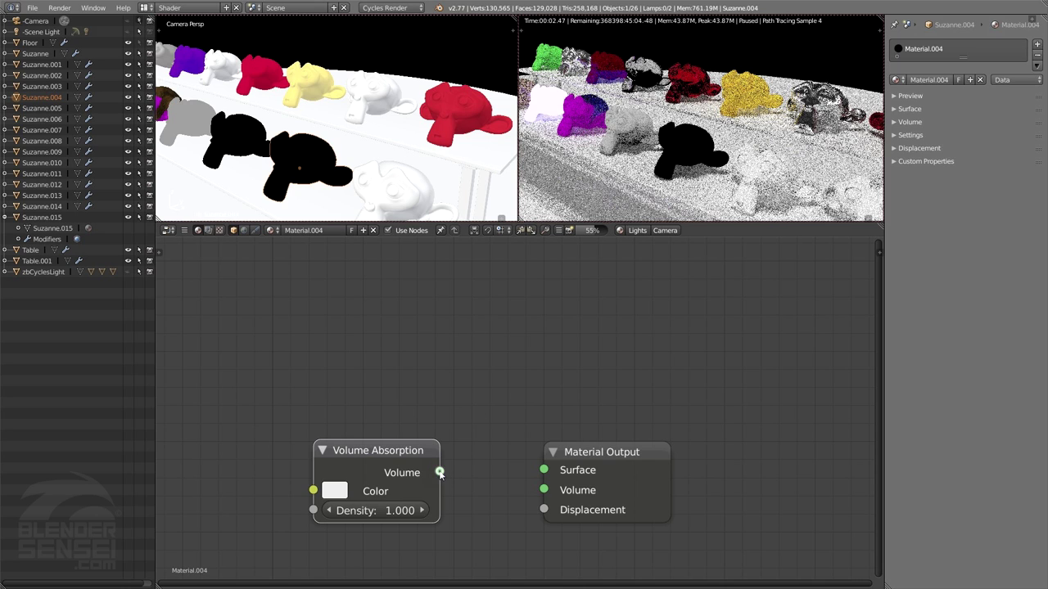
left_click_drag(440, 472, 542, 496)
- Set the Volume Absorption color to a light cyan blue and start the rendered preview close up on that head
left_click(333, 491)
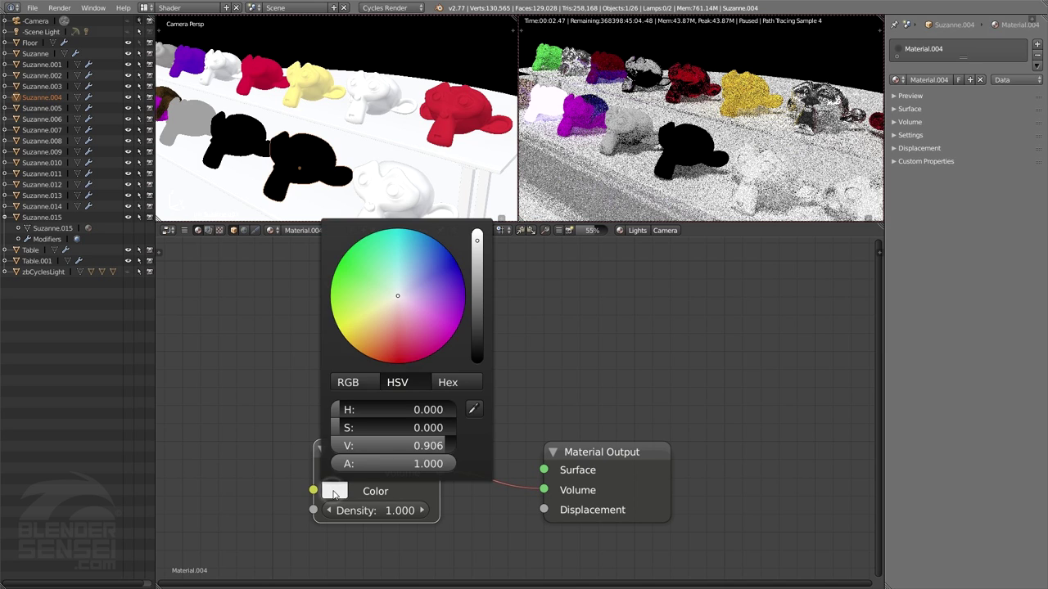
left_click_drag(400, 316, 410, 248)
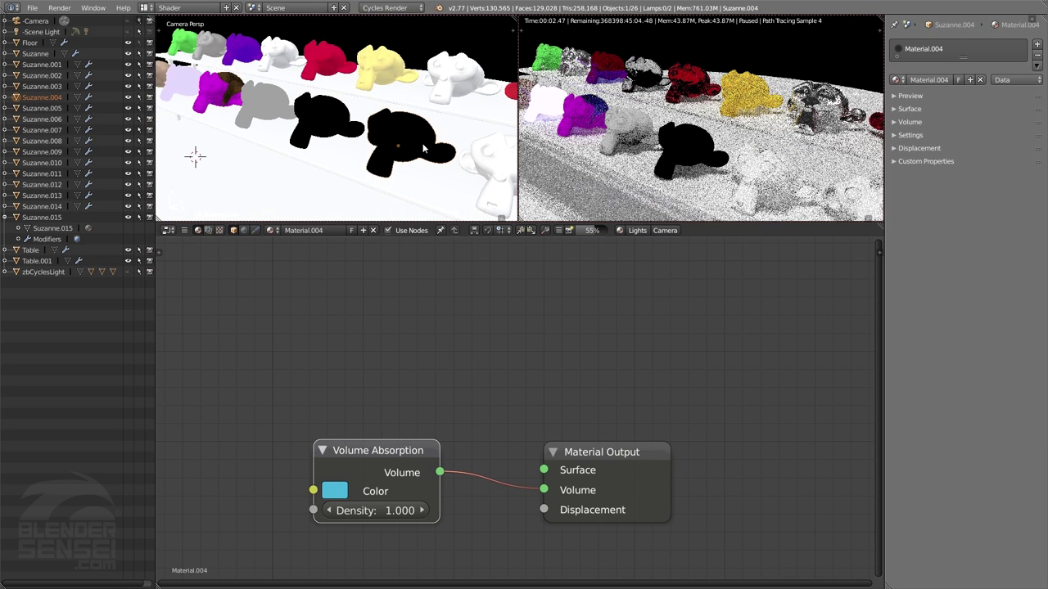
scroll(423, 148, "up", 1)
scroll(423, 146, "down", 1)
middle_click_drag(424, 146, 411, 157, "shift")
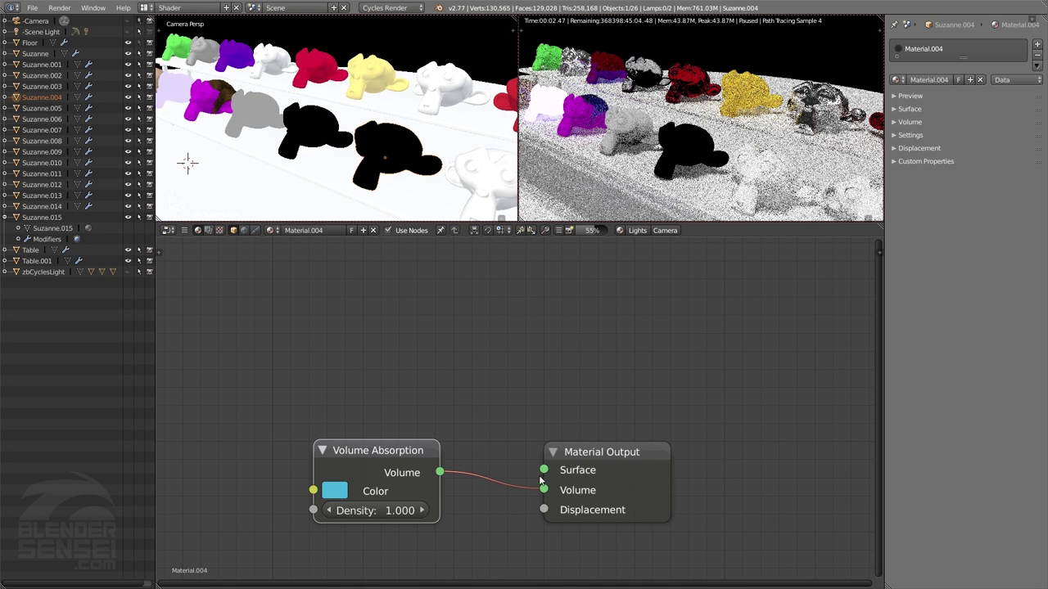
left_click(620, 230)
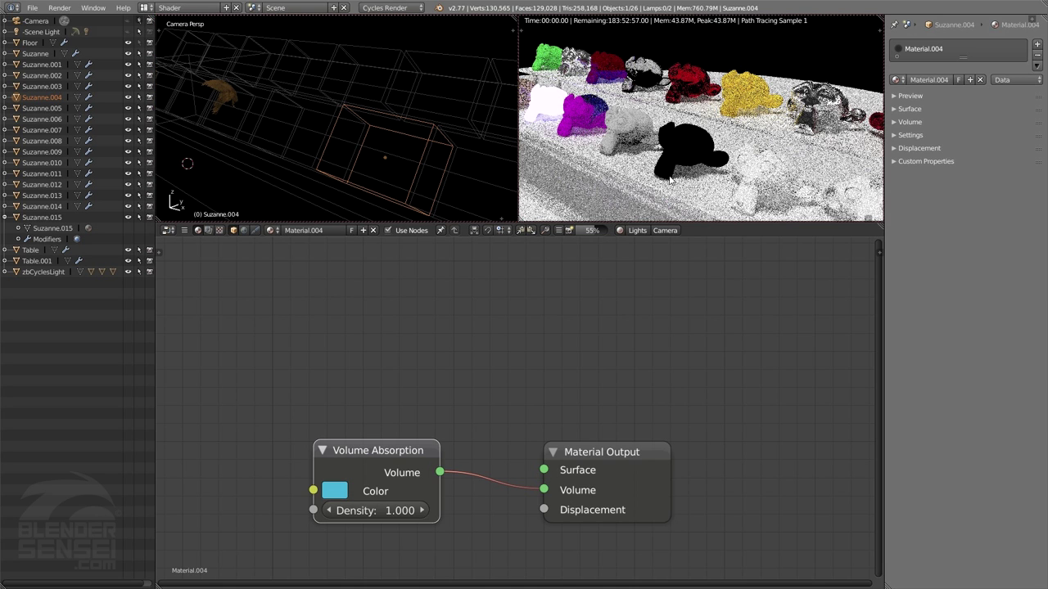
mouse_move(746, 178)
middle_mouse_down("shift")
mouse_move(743, 152)
mouse_move(689, 149)
middle_mouse_up("shift")
scroll(719, 145, "up", 2)
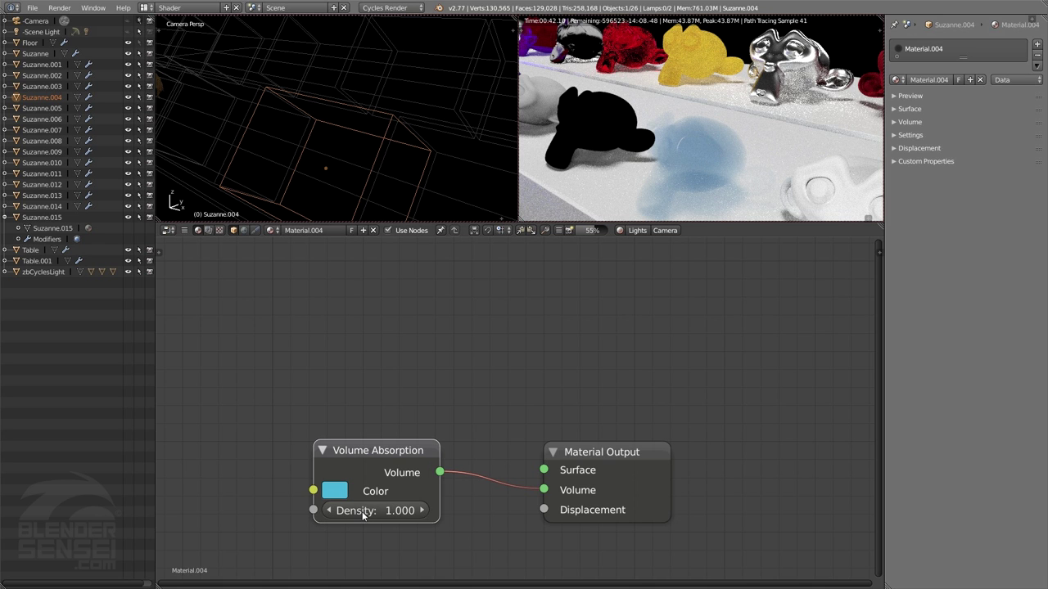
- Raise the Volume Absorption density to 4.9 and stop the rendered preview
left_click_drag(364, 511, 417, 510)
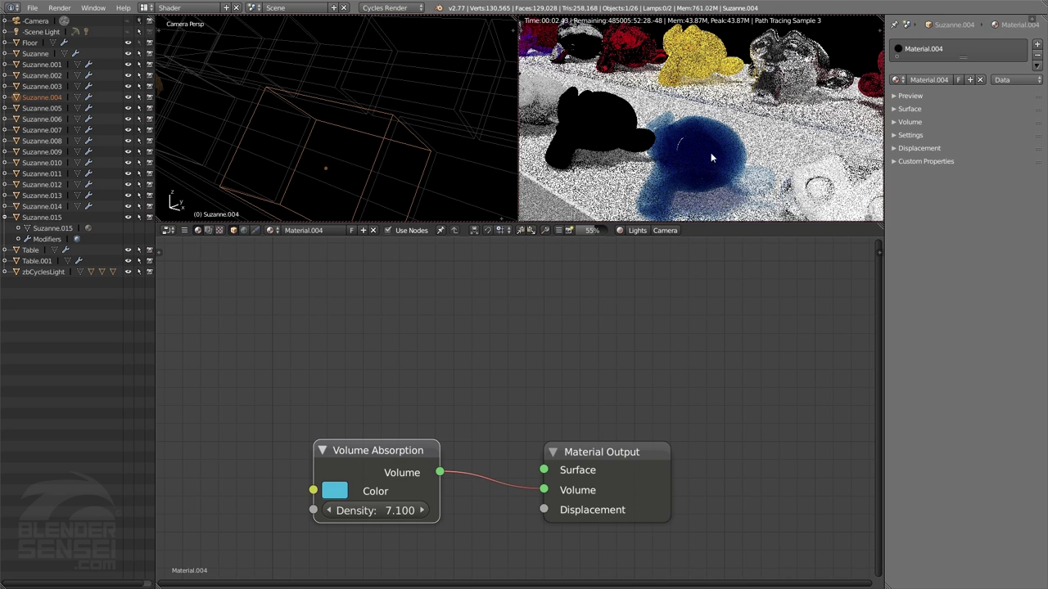
left_click_drag(405, 510, 385, 509)
left_click(619, 230)
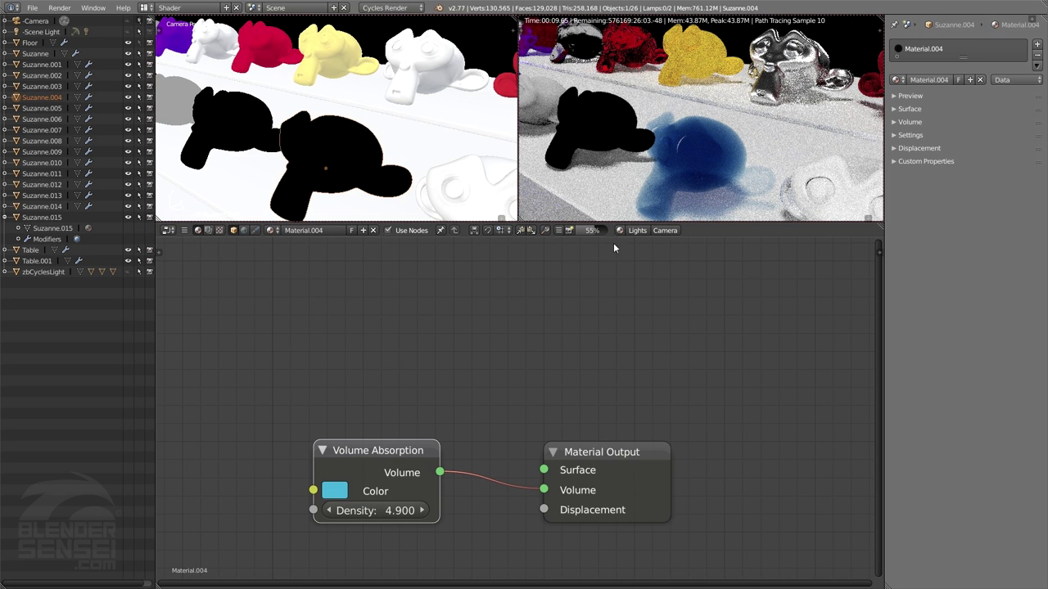
- Rename the material to Vol Absorption Material
left_click(295, 232)
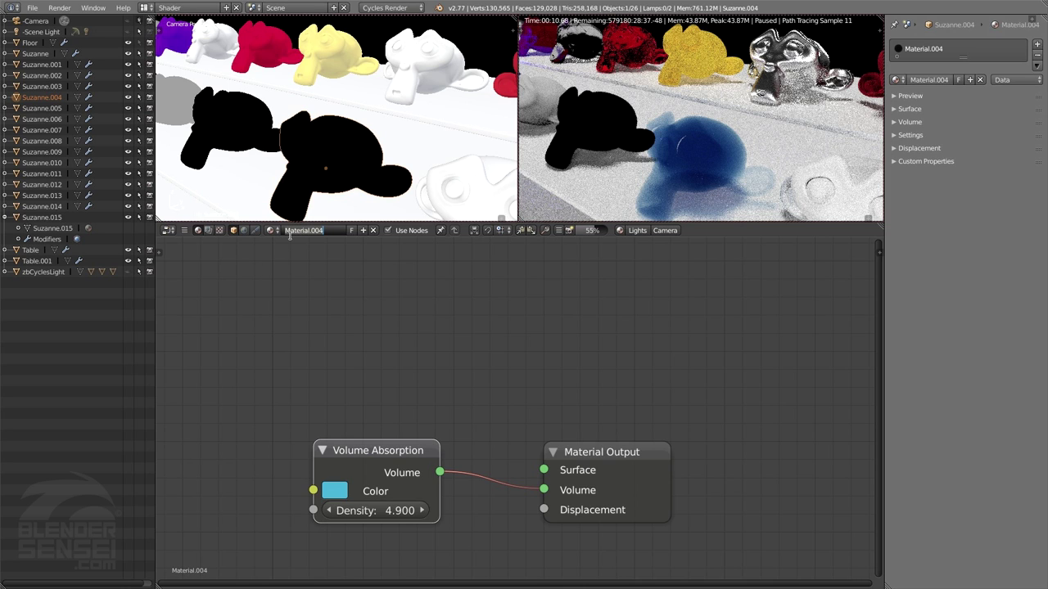
type("Vo")
type("l Absorp")
type("tion Material")
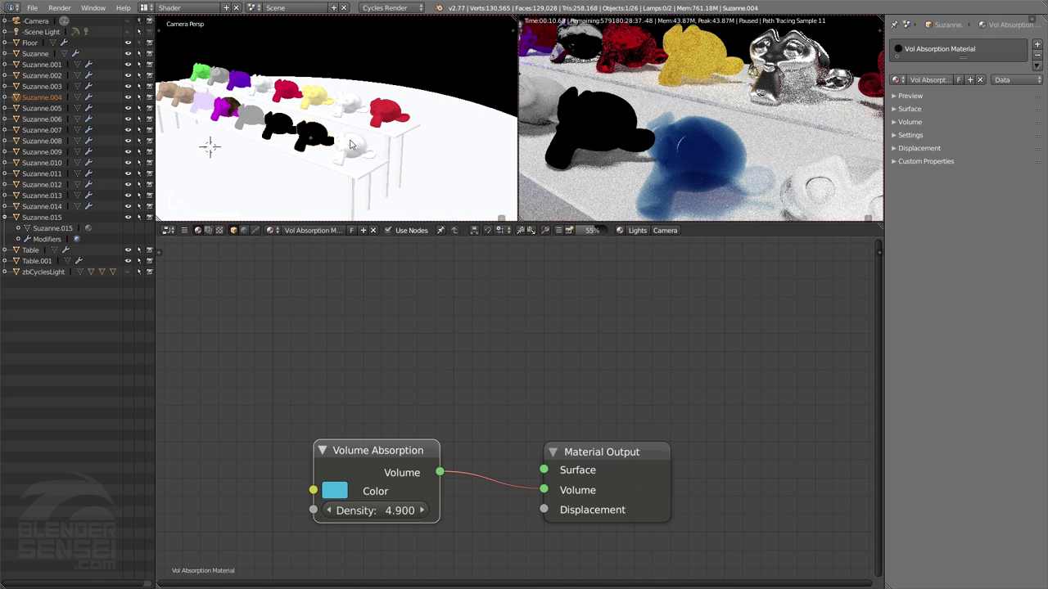
- Create a new material on the last front-row monkey head and delete its default Diffuse BSDF node
right_click(352, 149)
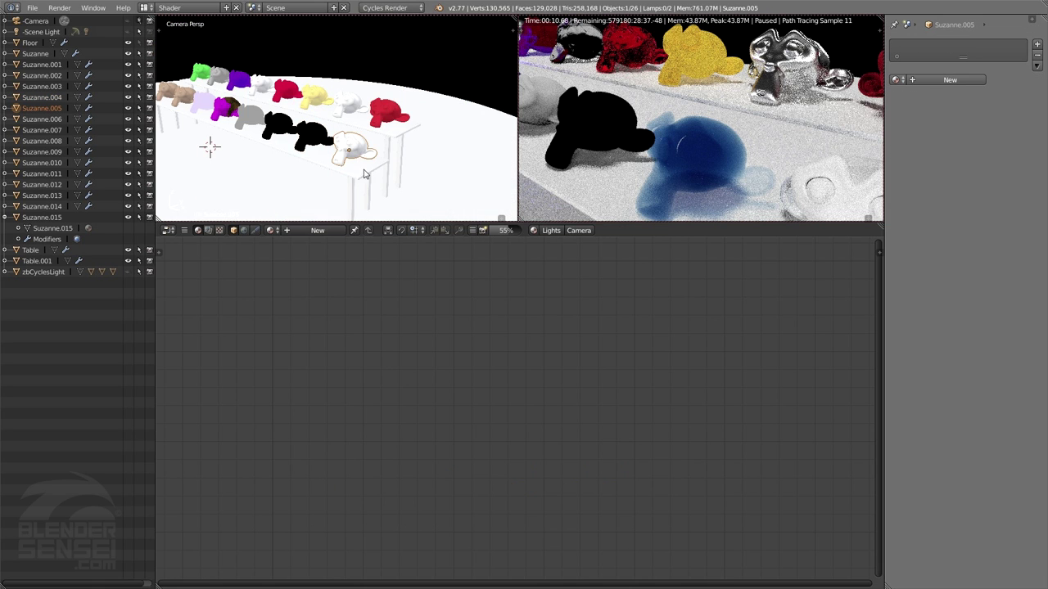
left_click(318, 232)
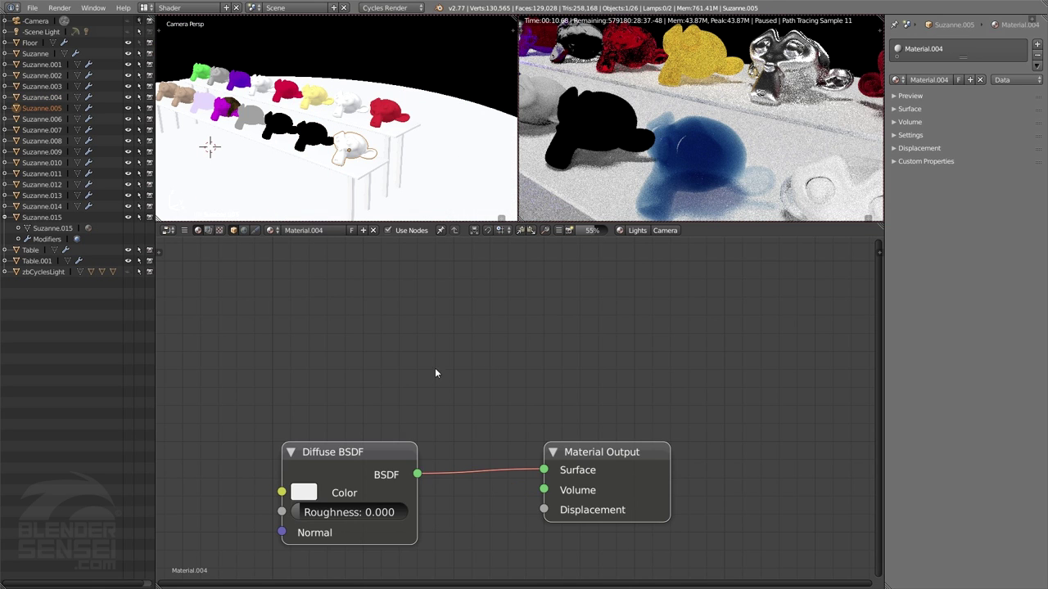
key("Home")
right_click(454, 424)
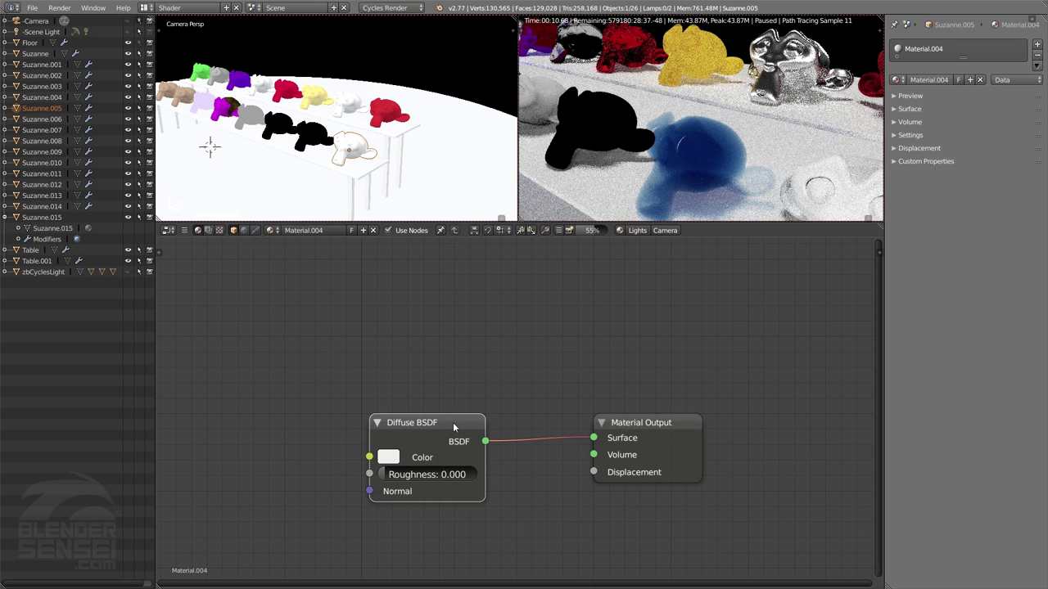
key("x")
- Add a Volume Scatter node, connect it to the Material Output's Volume input and widen the node until its Anisotropy label fits
key("shift+a")
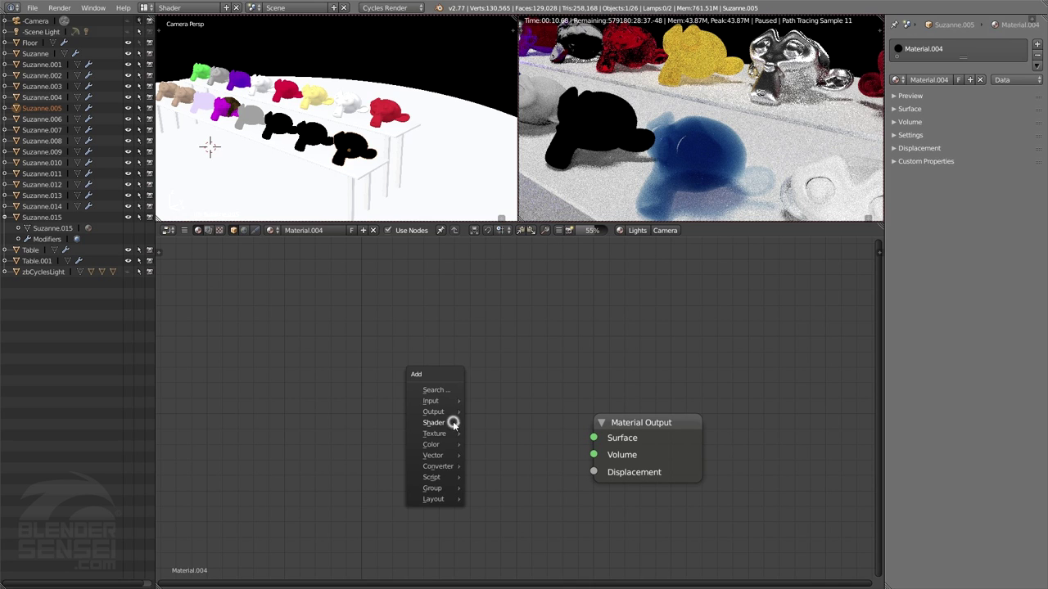
mouse_move(453, 426)
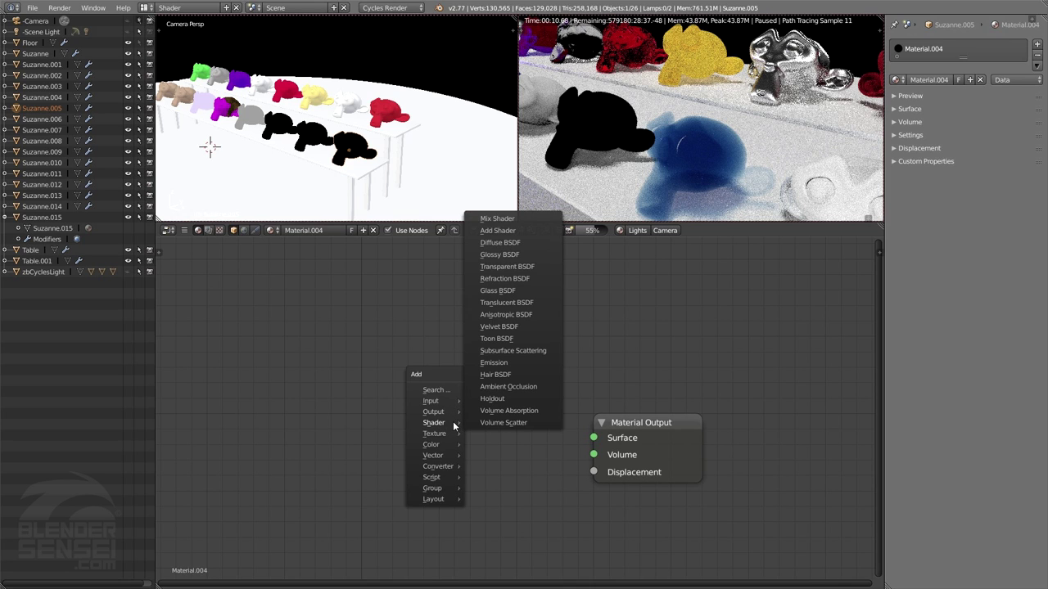
left_click(516, 422)
left_click(392, 405)
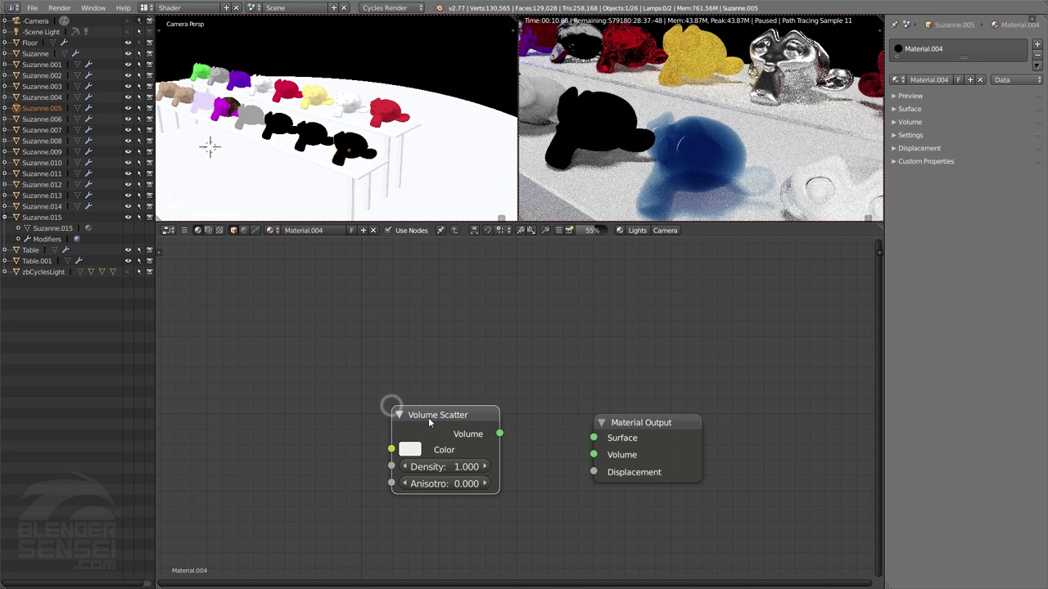
middle_click_drag(466, 380, 398, 404)
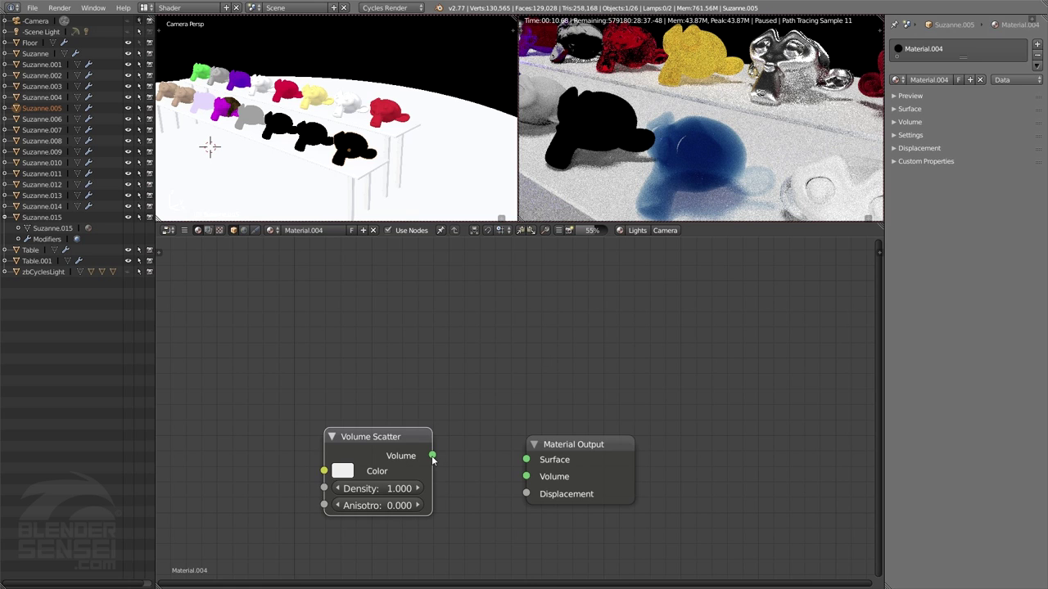
left_click_drag(432, 455, 523, 483)
left_click_drag(398, 476, 408, 473)
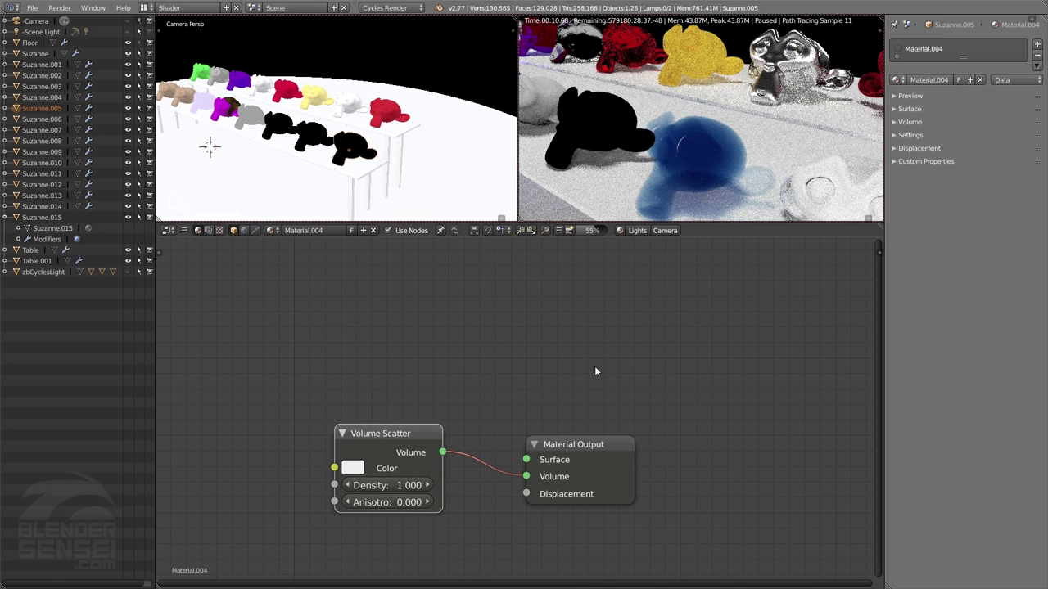
middle_click_drag(595, 366, 576, 382)
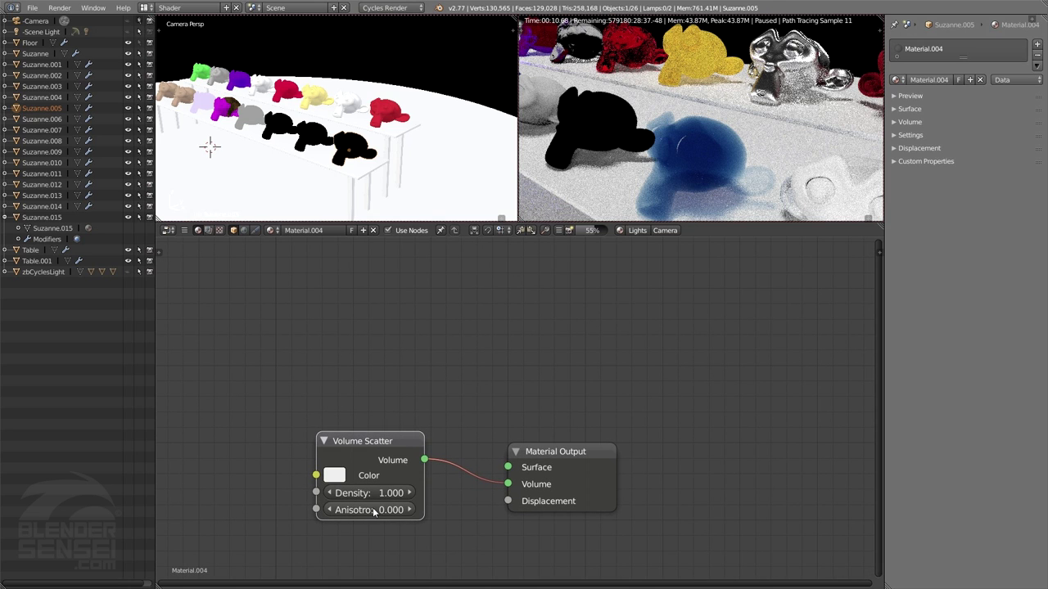
mouse_move(424, 497)
left_mouse_down()
mouse_move(474, 497)
mouse_move(439, 500)
left_mouse_up()
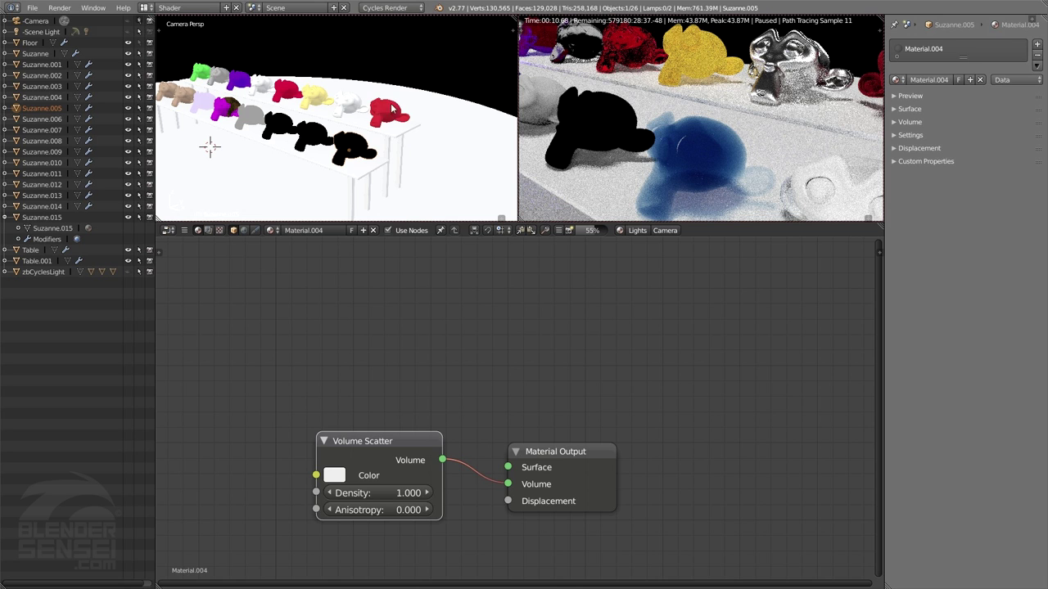
- Set the Volume Scatter color to a bright mint green and start the rendered preview close up on that head
scroll(385, 152, "up", 4)
scroll(385, 147, "down", 3)
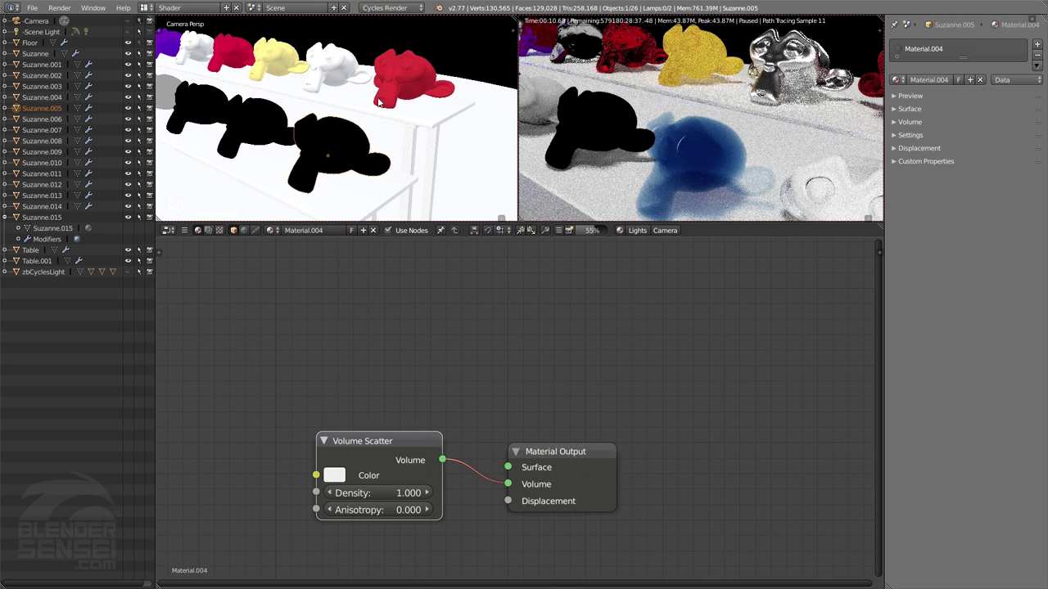
middle_click_drag(380, 103, 391, 113)
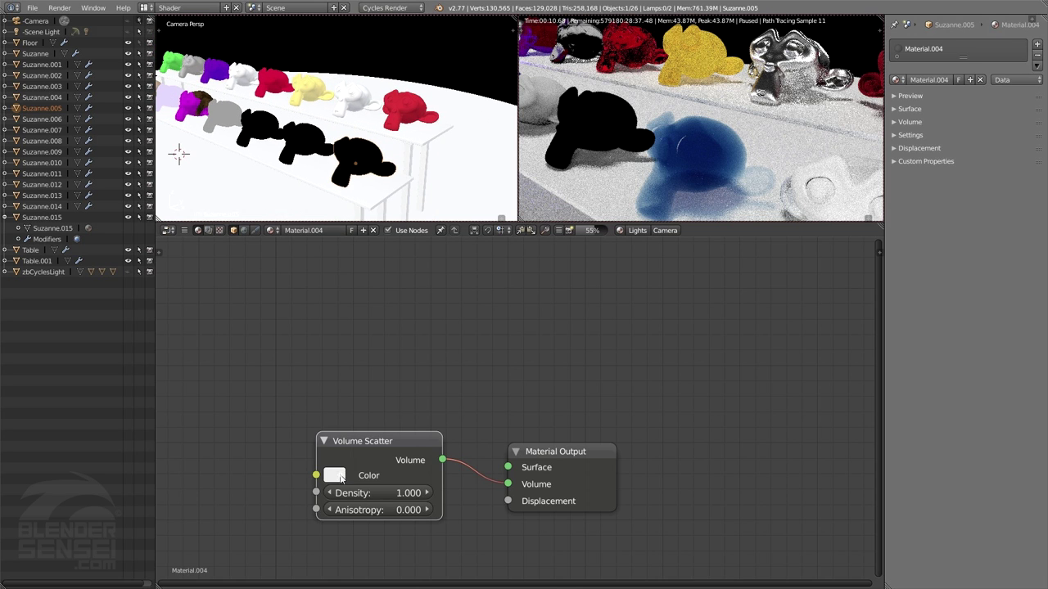
left_click(334, 475)
mouse_move(388, 340)
left_mouse_down()
mouse_move(416, 333)
mouse_move(373, 273)
left_mouse_up()
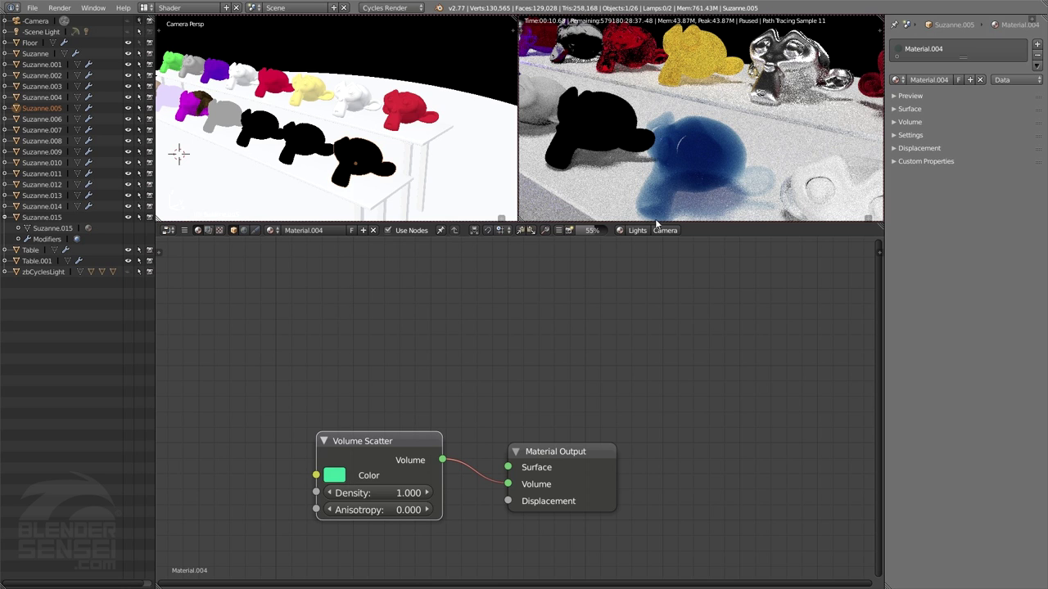
left_click(619, 231)
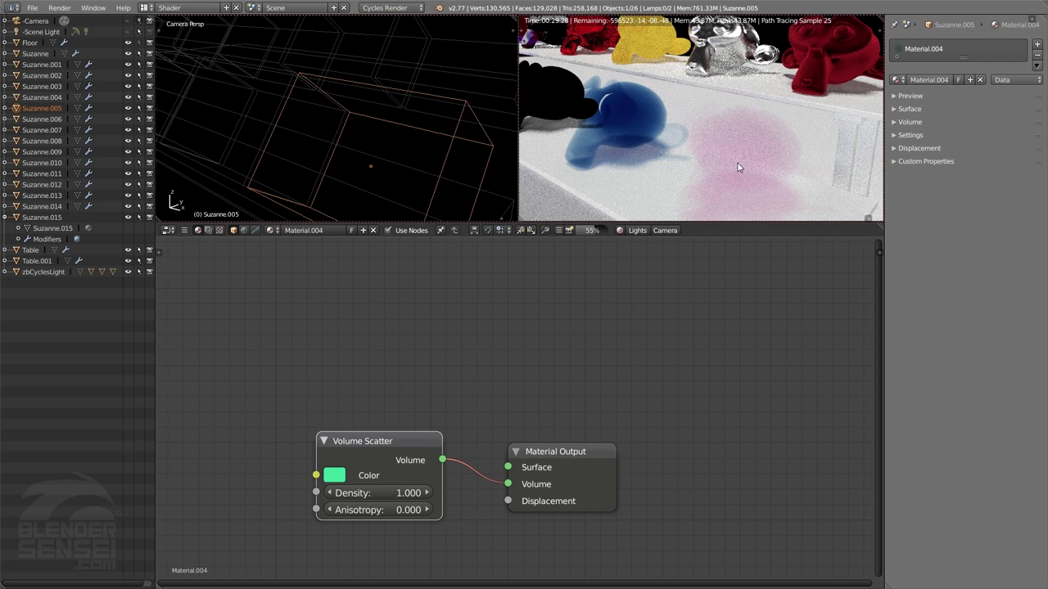
- Raise the Volume Scatter density to 6.7 and its anisotropy to 1
left_click_drag(407, 493, 471, 493)
left_click_drag(471, 493, 524, 493)
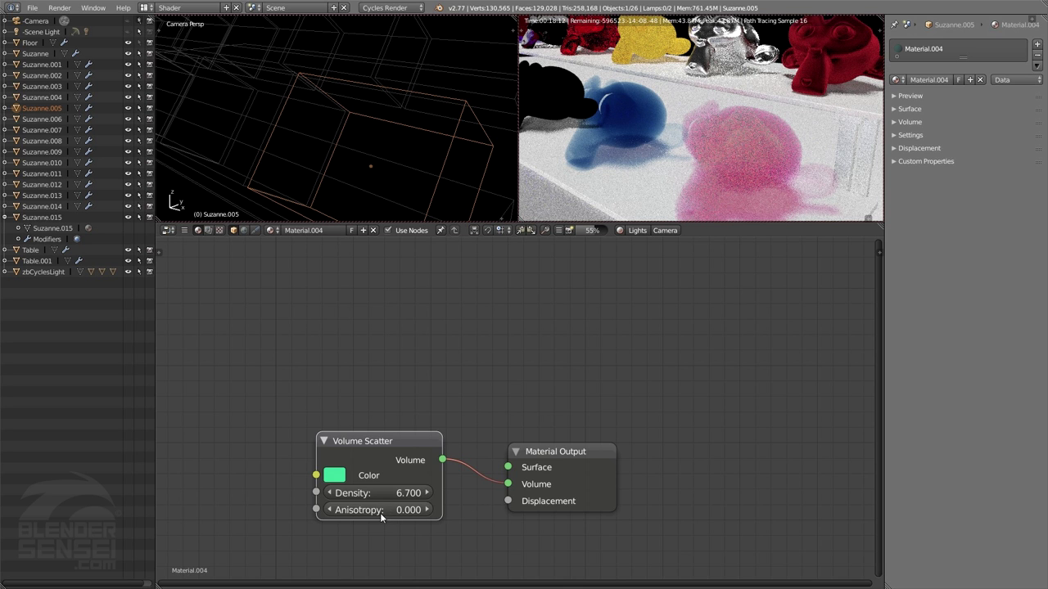
left_click_drag(376, 512, 467, 513)
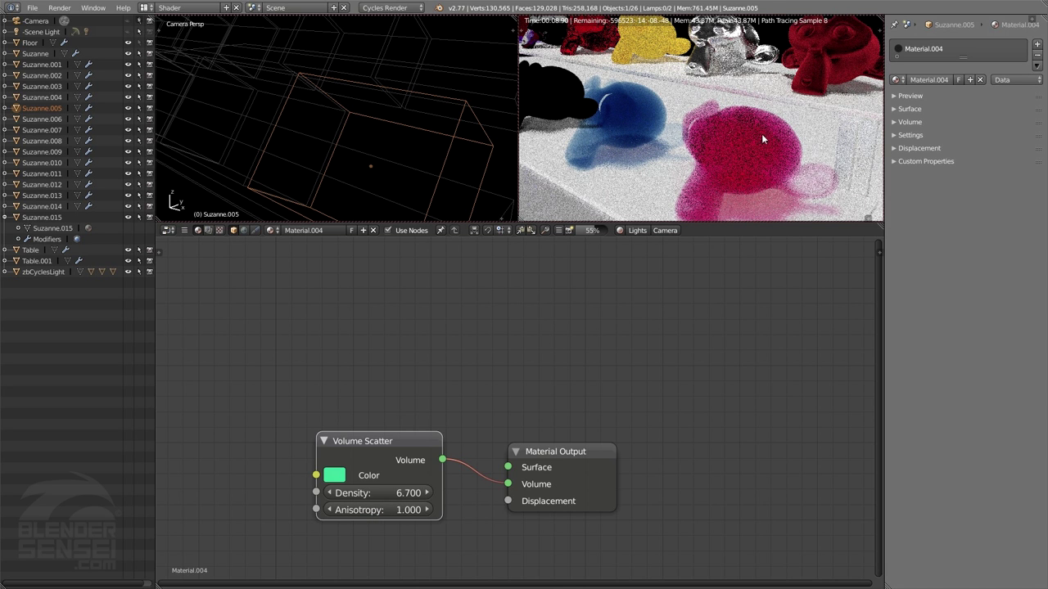
- Change the Volume Scatter color to white and lower its density to 0.5
left_click(334, 474)
mouse_move(385, 315)
left_mouse_down()
mouse_move(362, 340)
mouse_move(422, 292)
mouse_move(405, 286)
left_mouse_up()
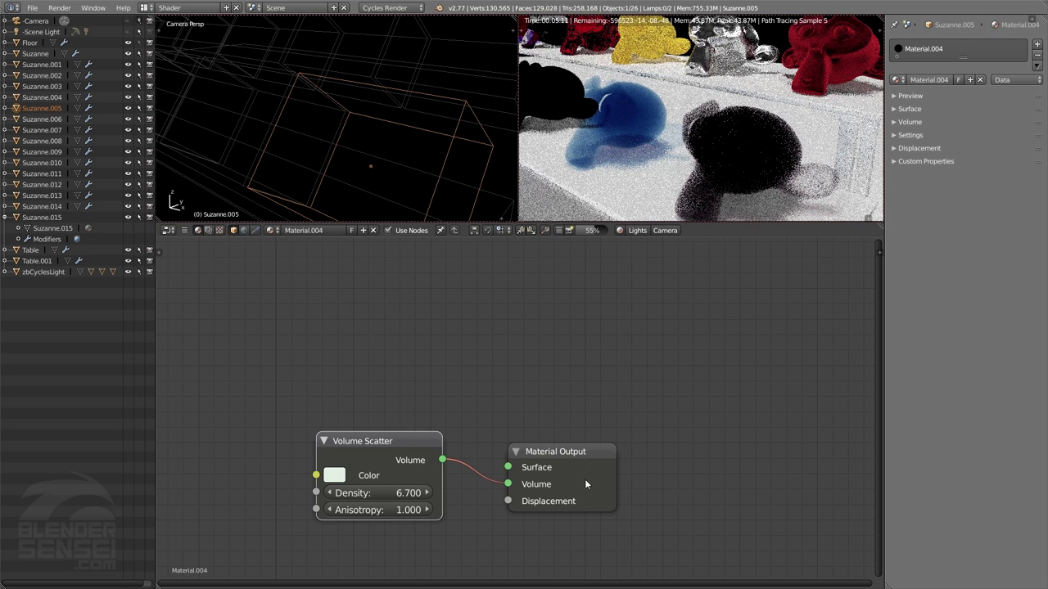
left_click(411, 494)
type("2.7")
key("Return")
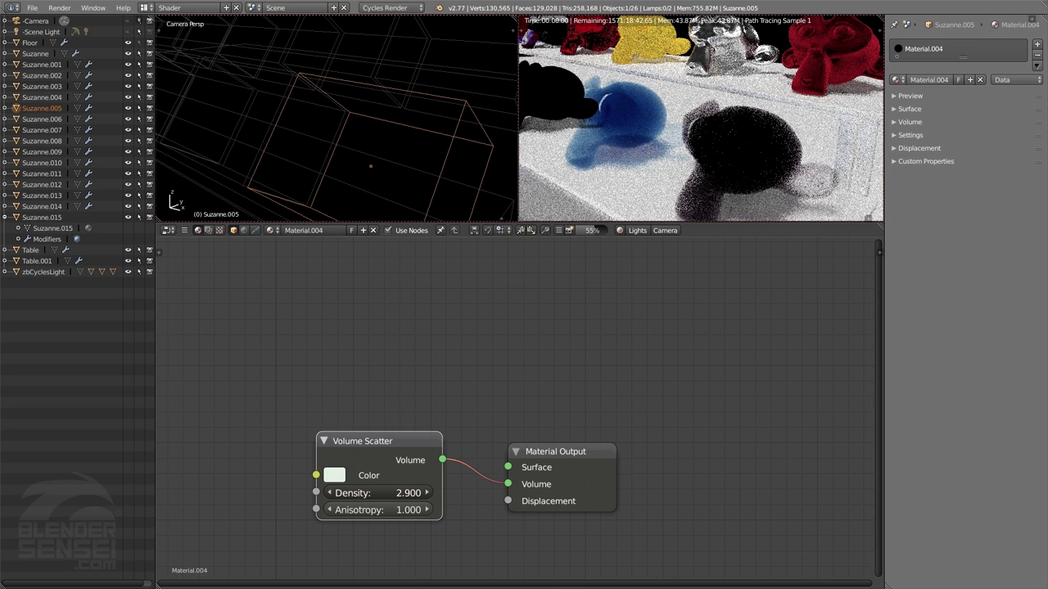
mouse_move(416, 494)
left_mouse_down()
mouse_move(360, 493)
mouse_move(415, 498)
left_mouse_up()
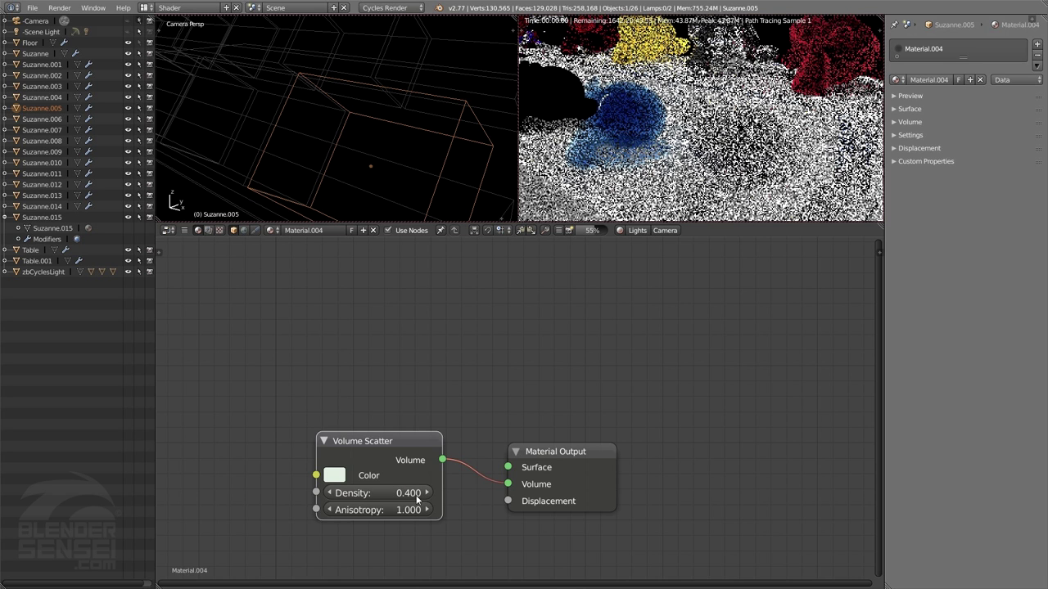
left_click(334, 475)
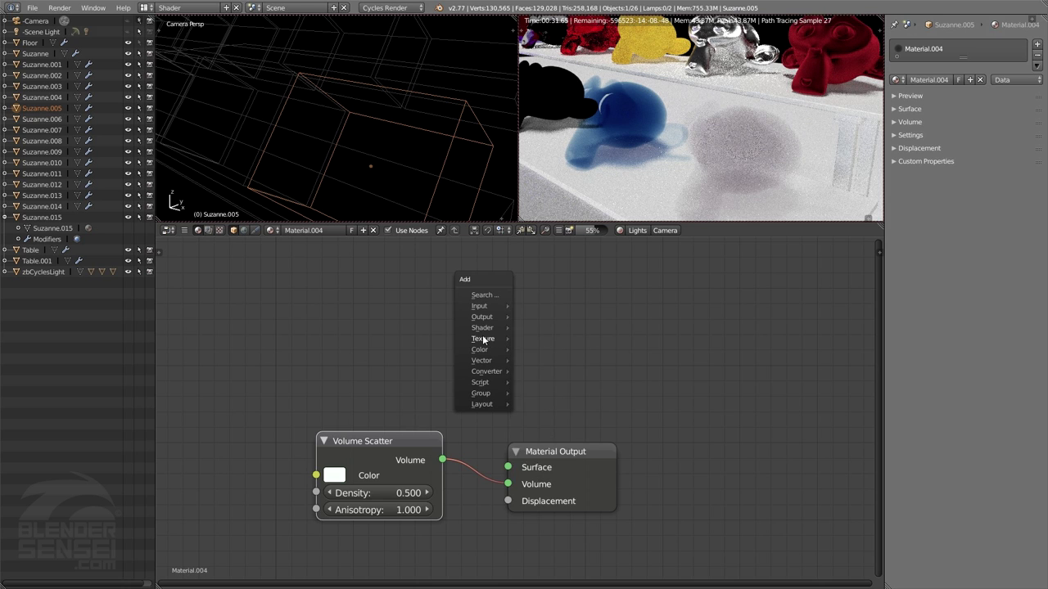
mouse_move(482, 338)
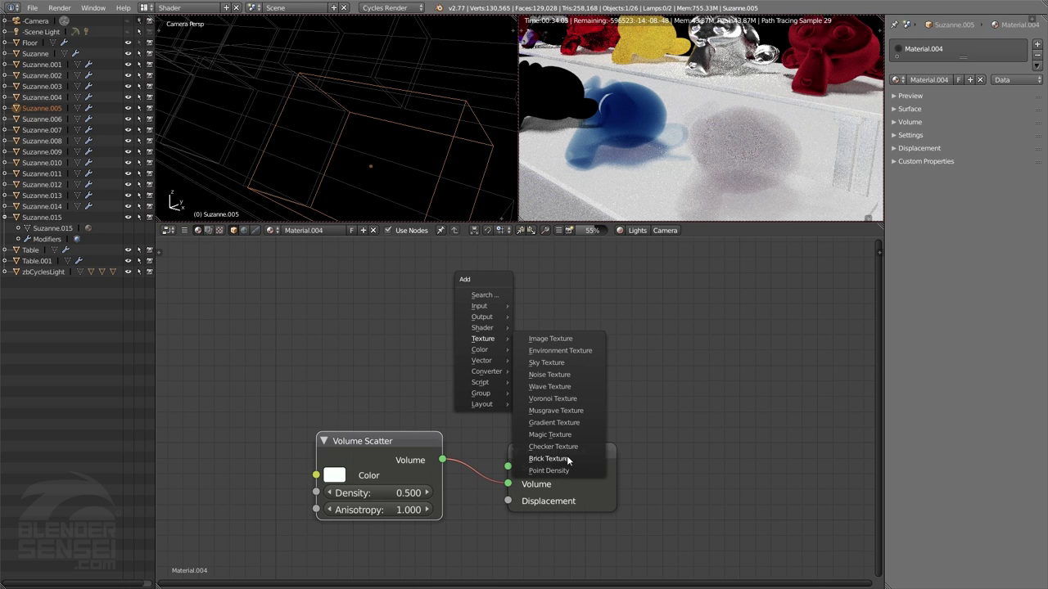
key("Escape")
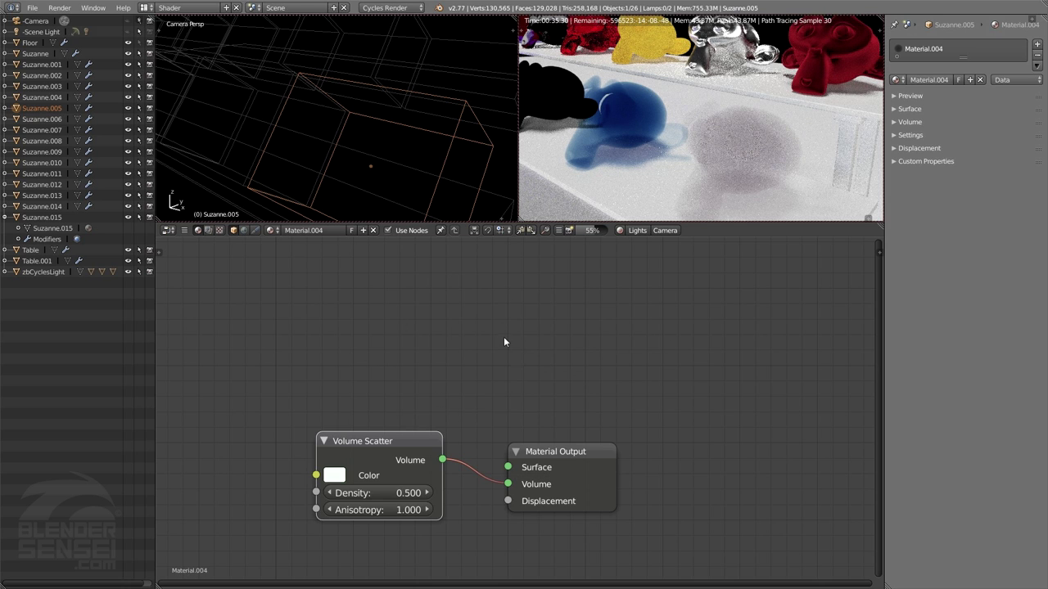
key("shift+a")
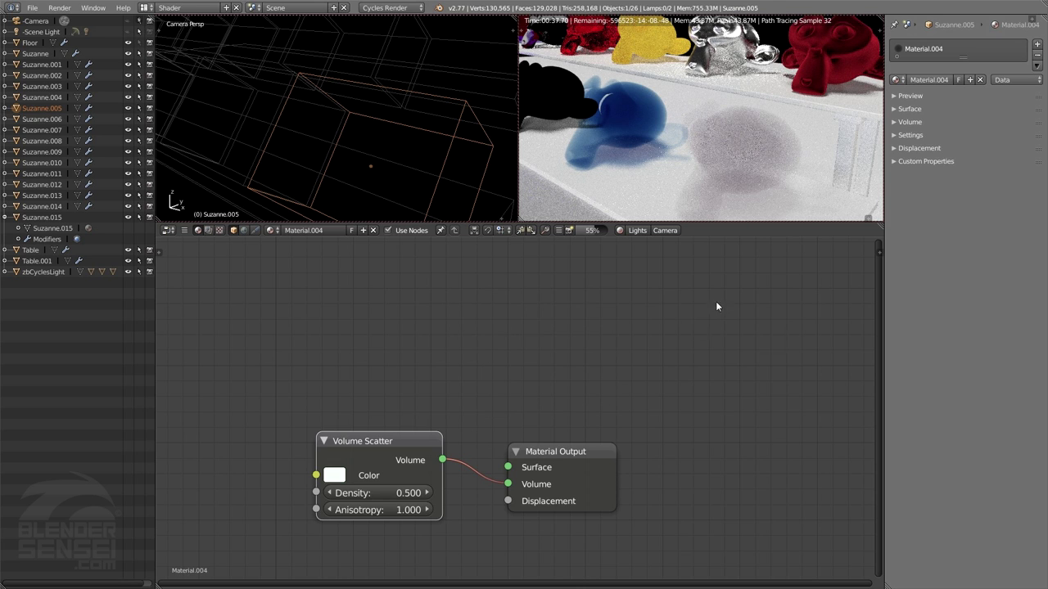